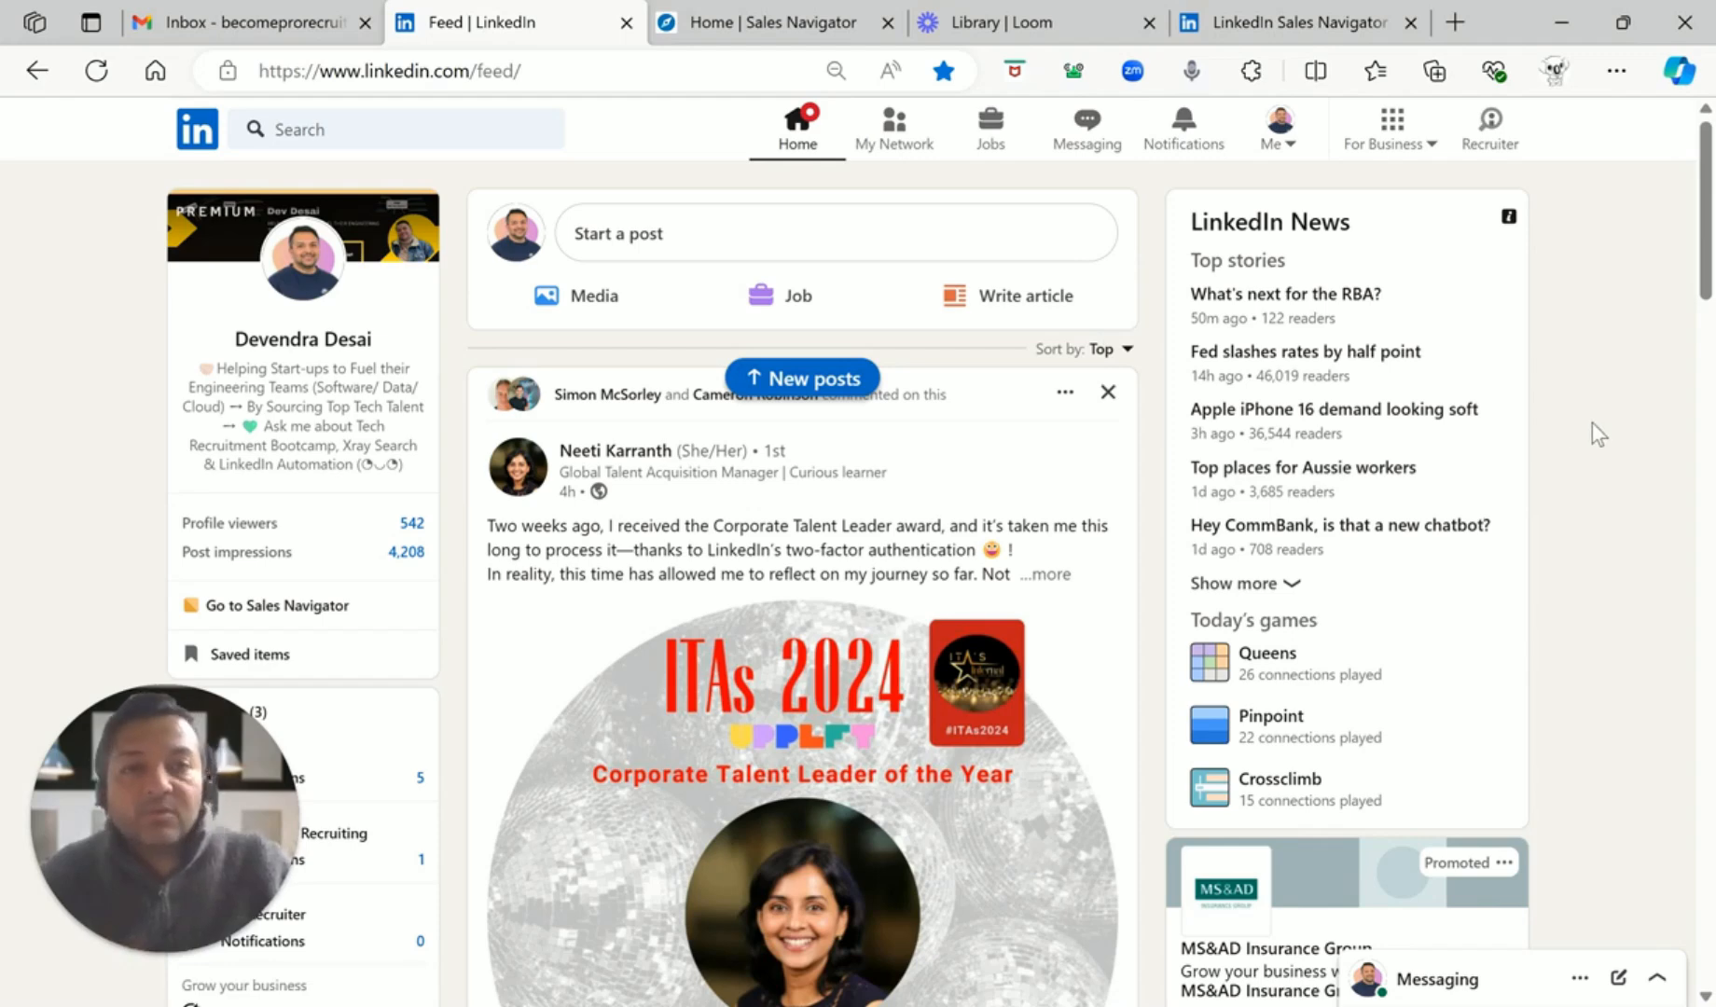
View the Sales Navigator product page, and return to the LinkedIn feed to load its new posts
left_click(1294, 26)
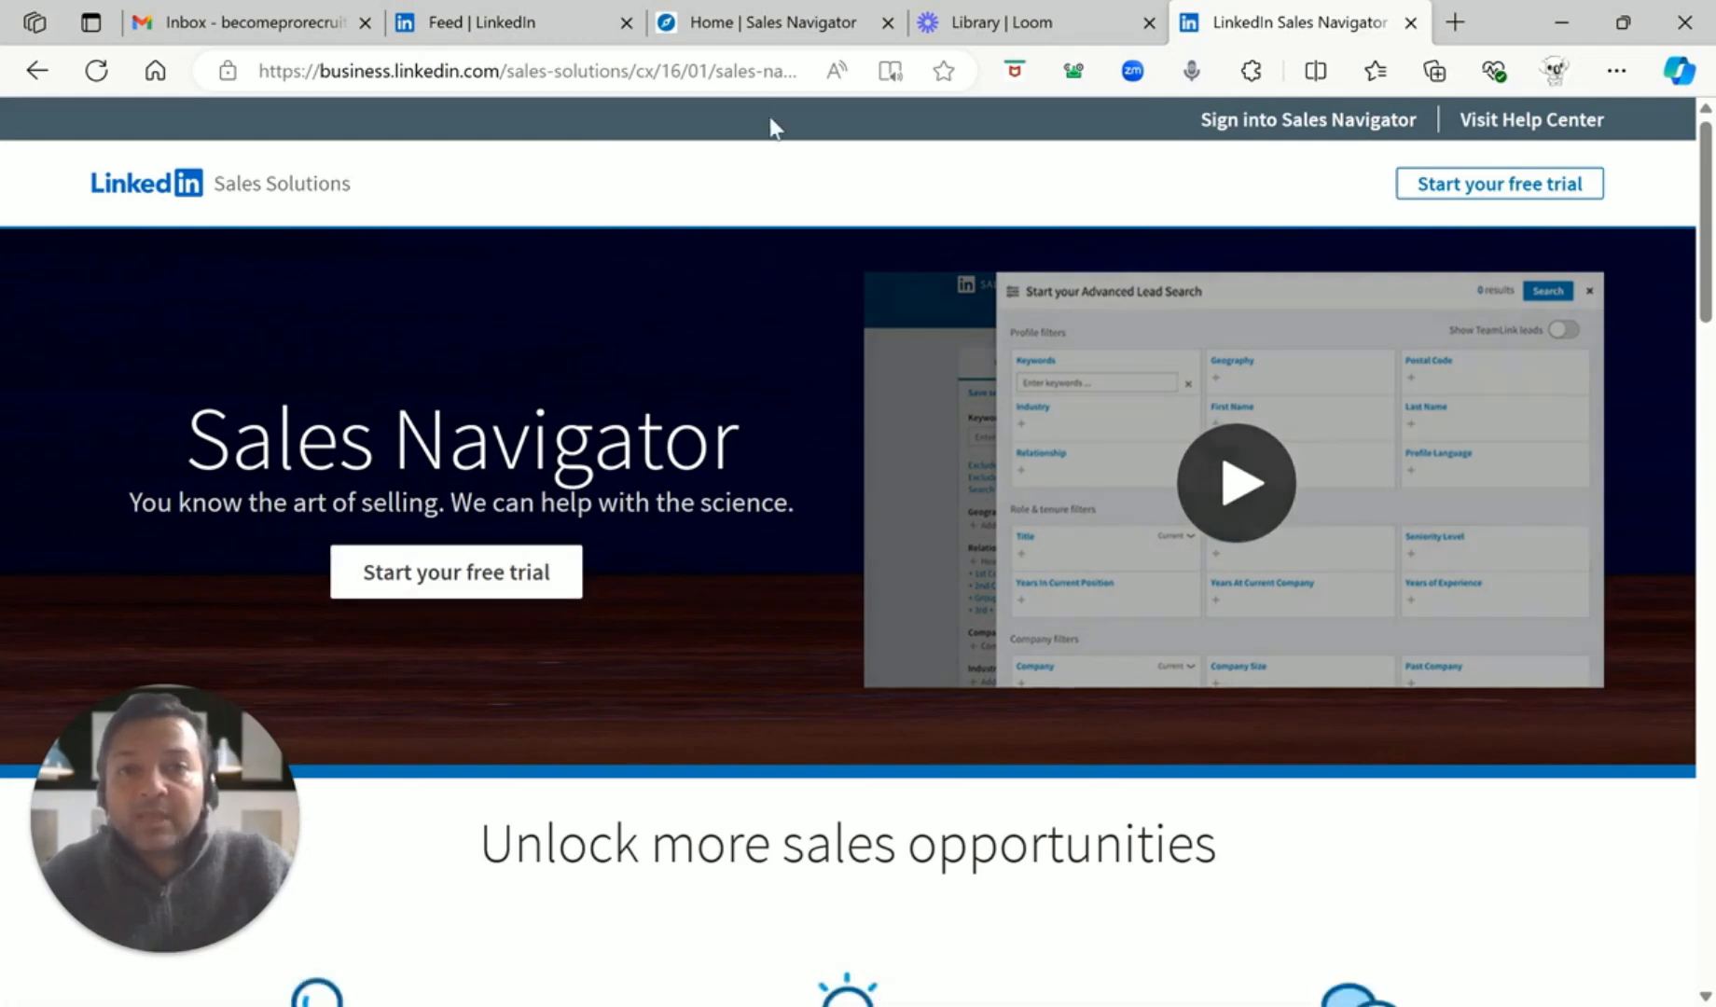
left_click(440, 26)
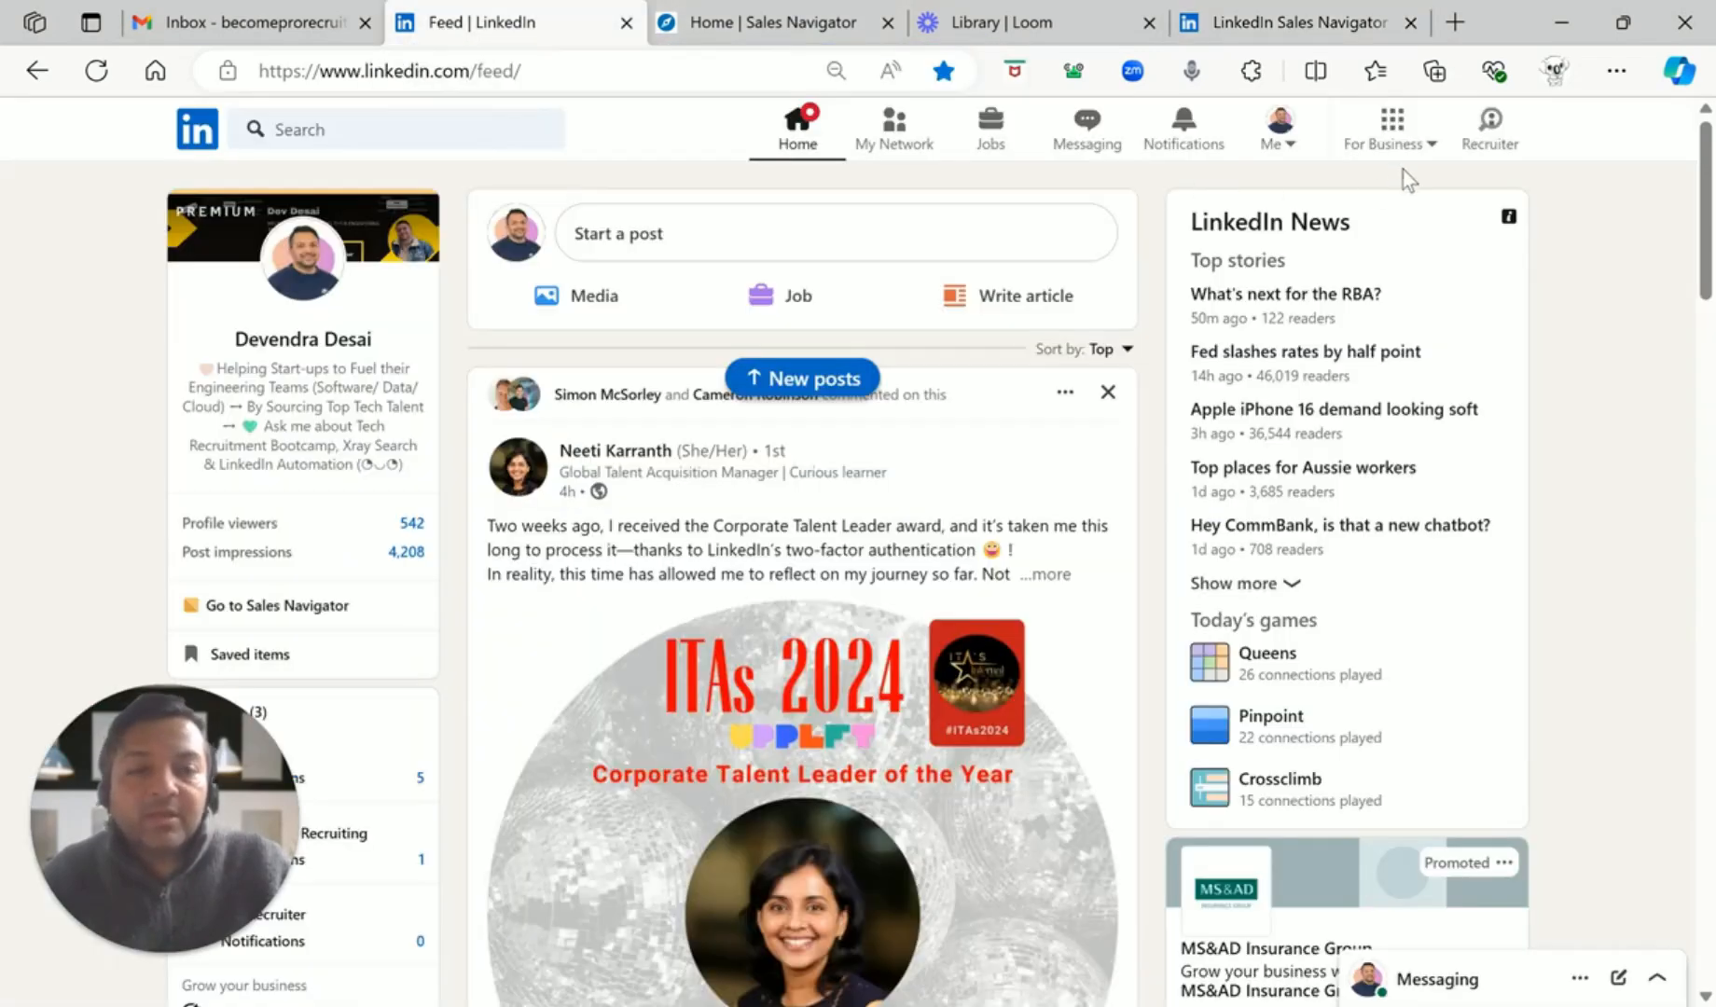
left_click(788, 378)
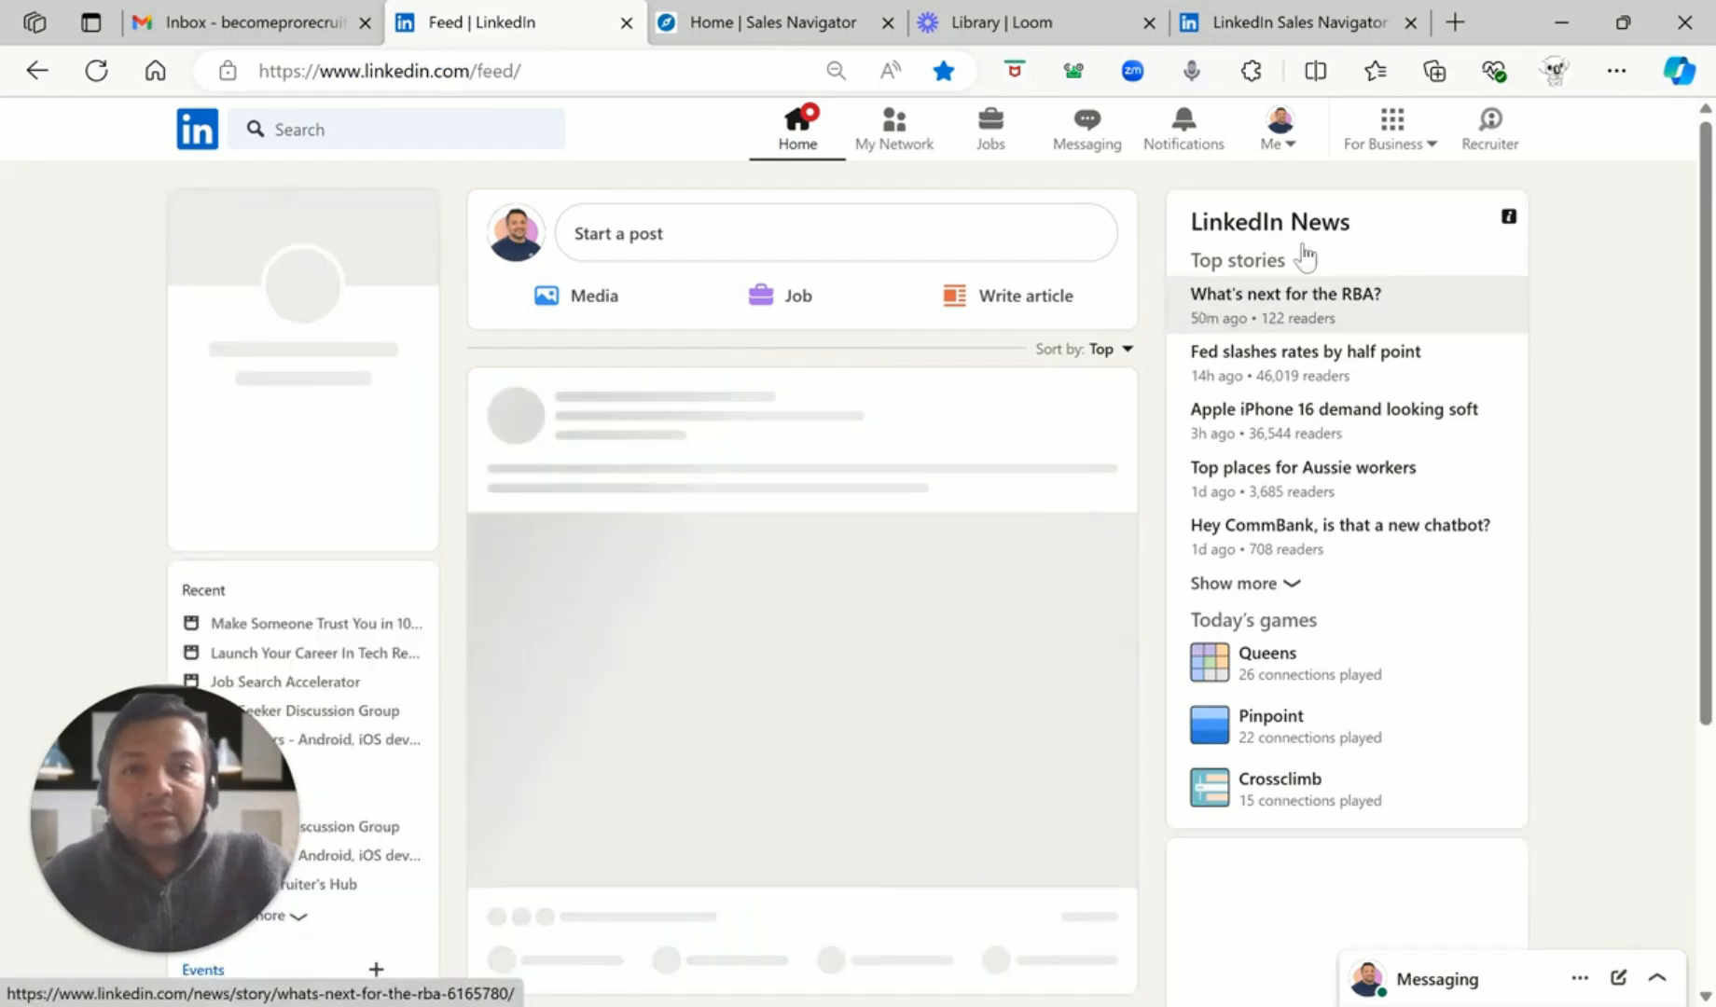
Open Sales Navigator from LinkedIn's business apps
left_click(1406, 152)
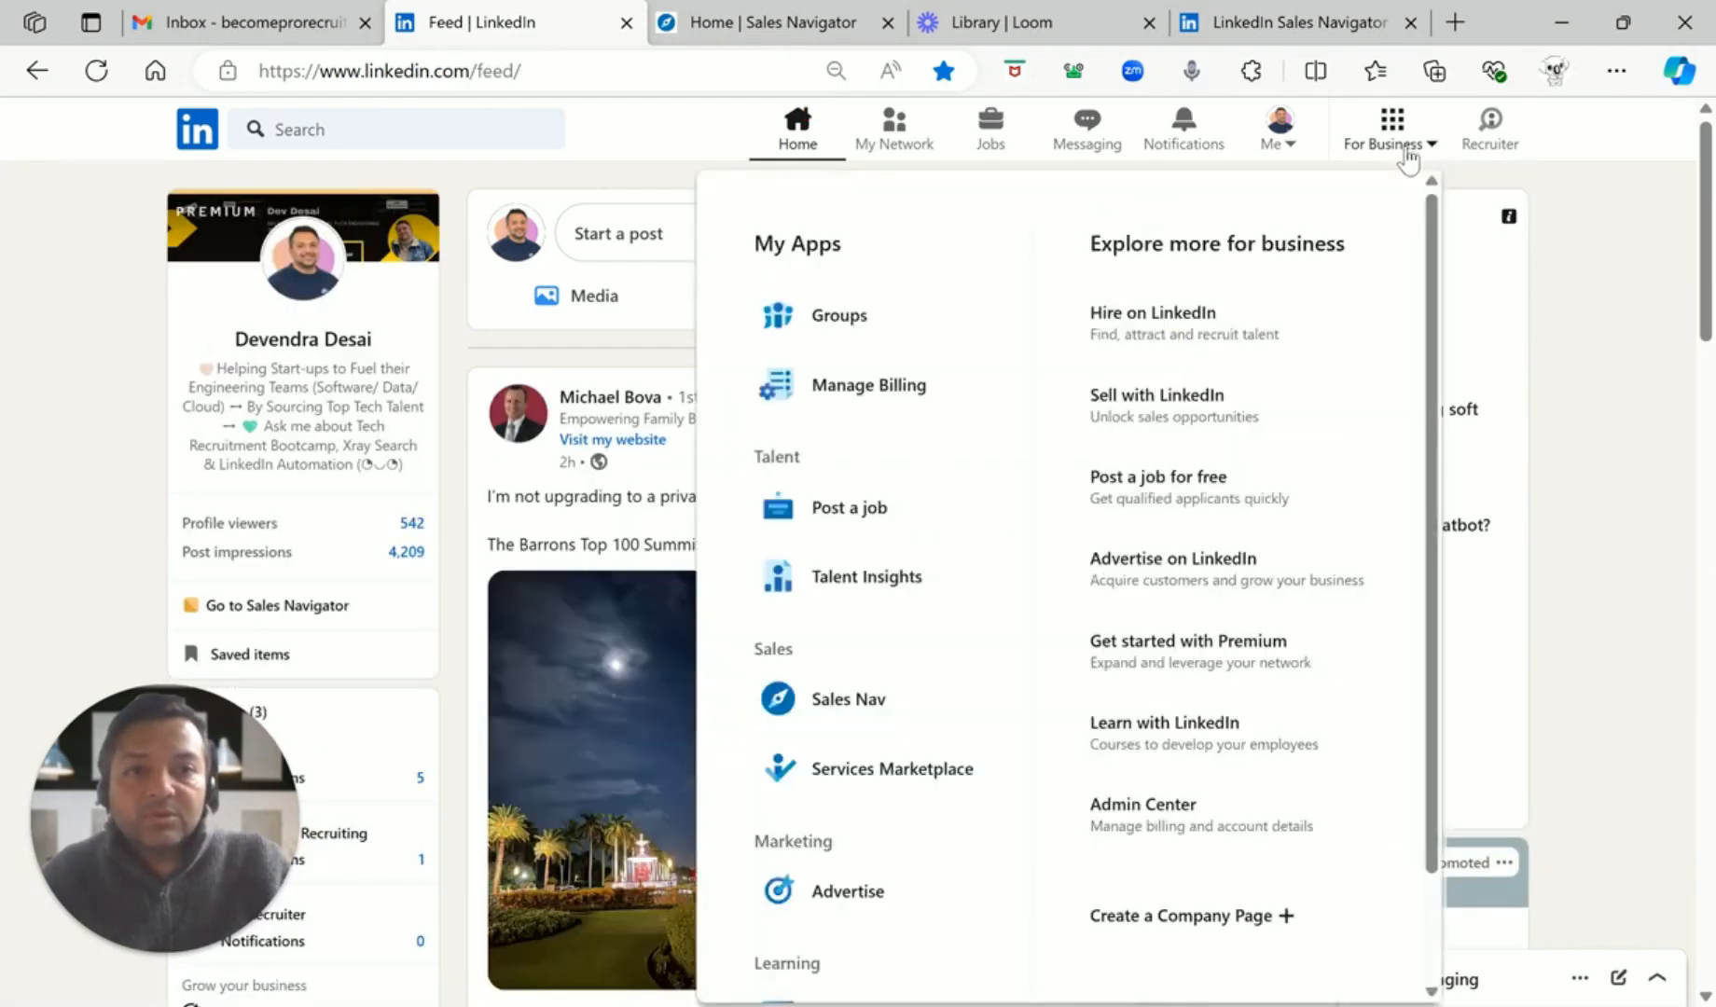
left_click(871, 711)
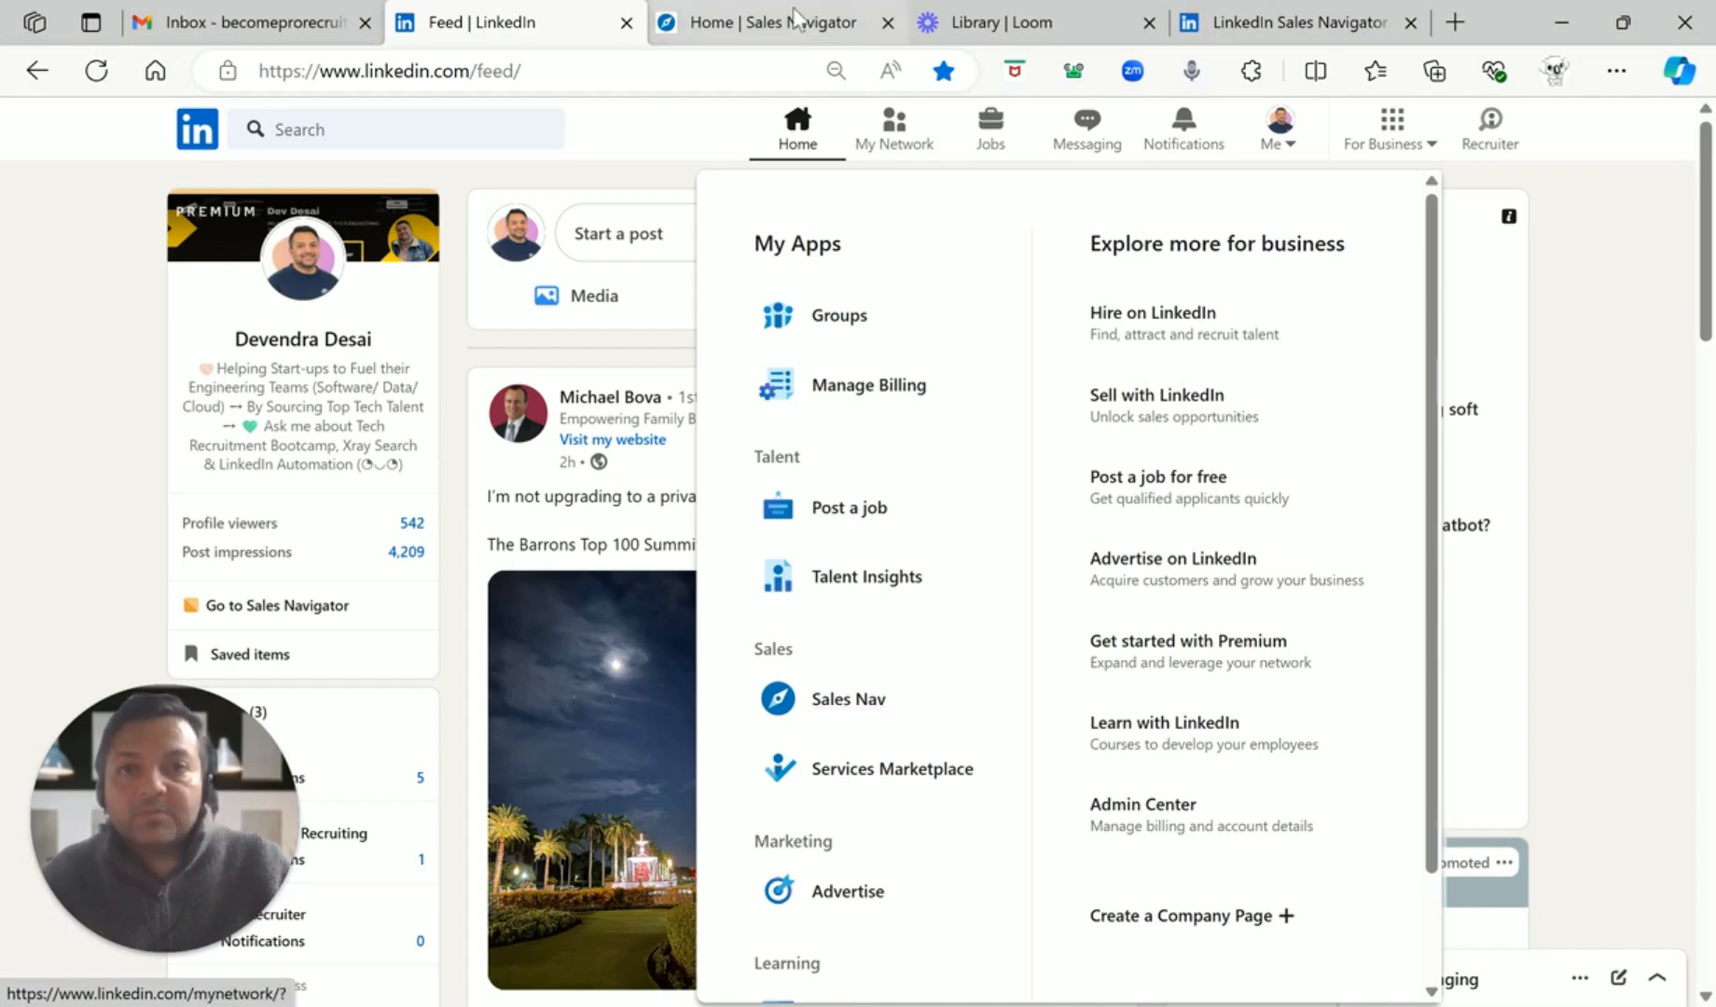
left_click(1210, 175)
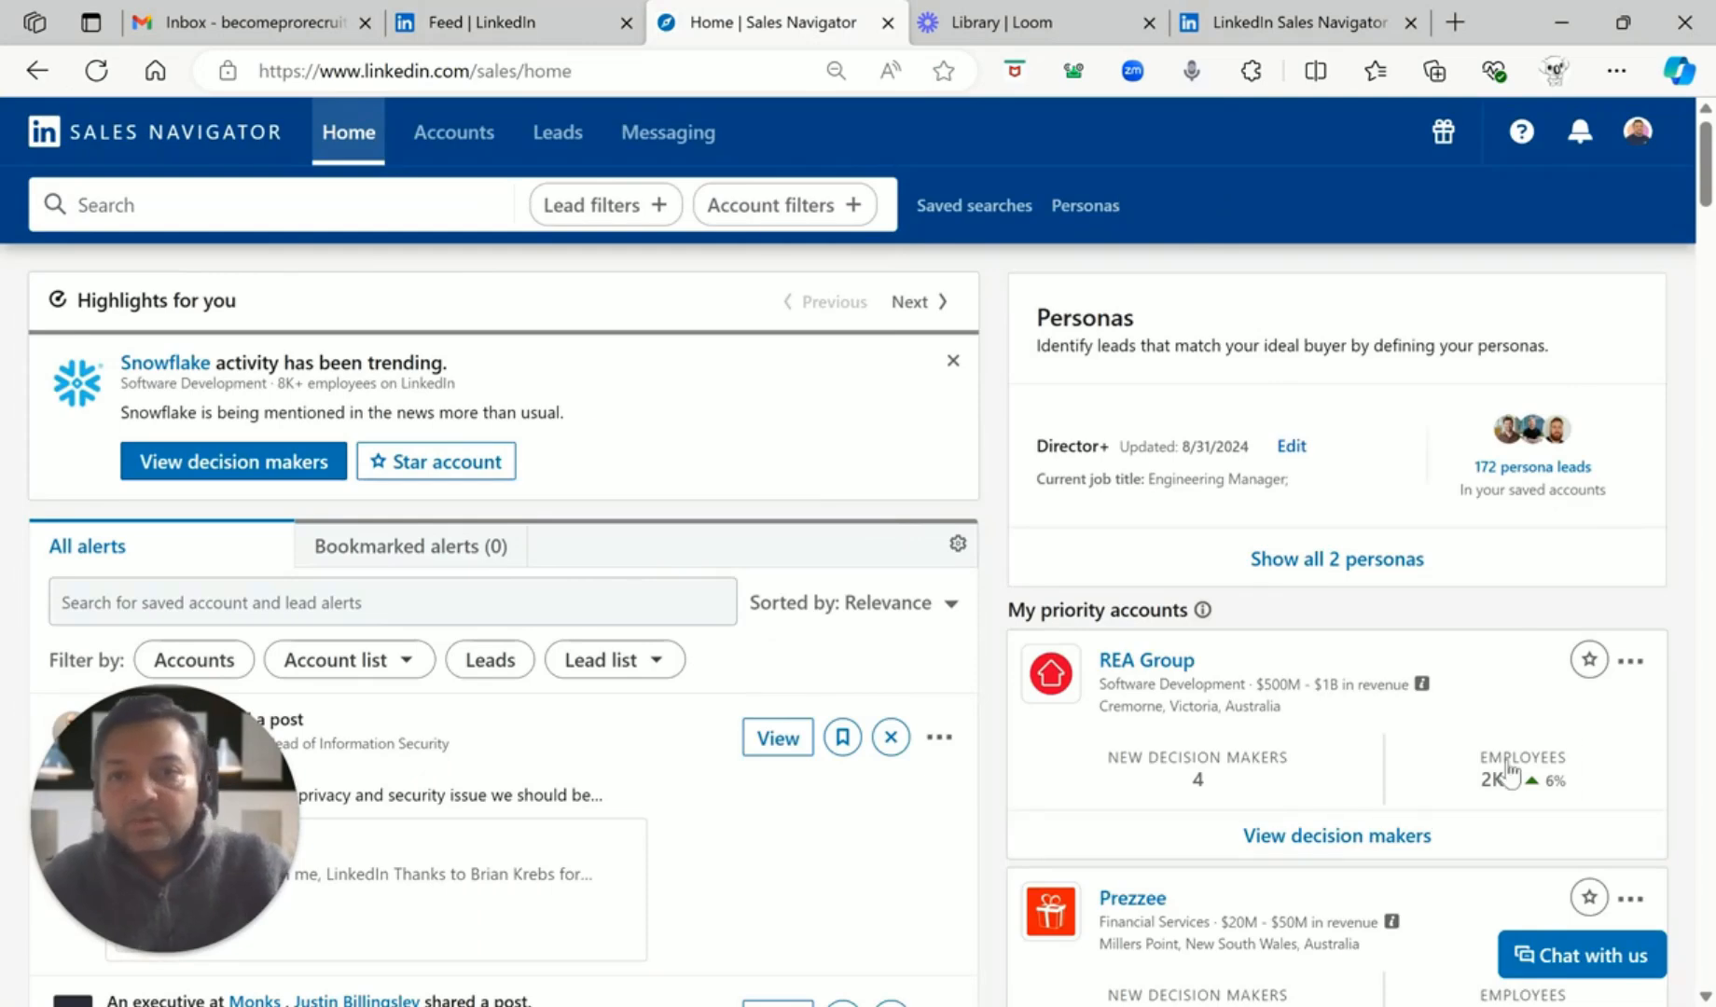
left_click_drag(271, 840, 1657, 180)
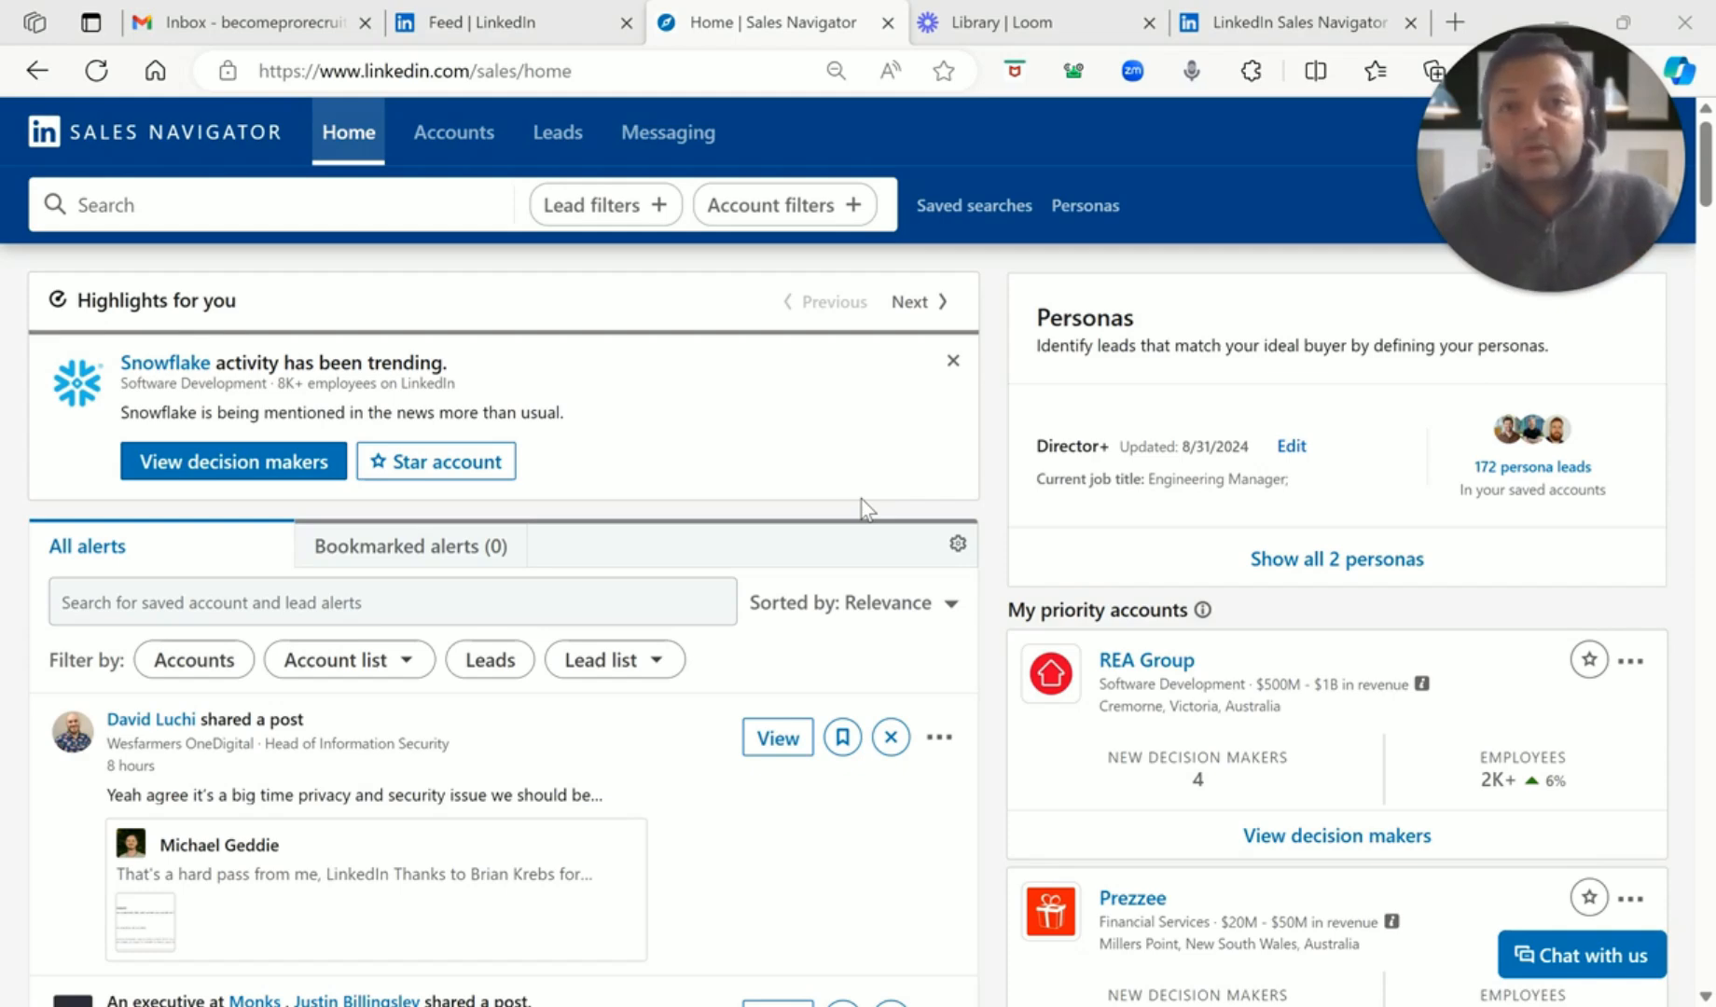
left_click(502, 35)
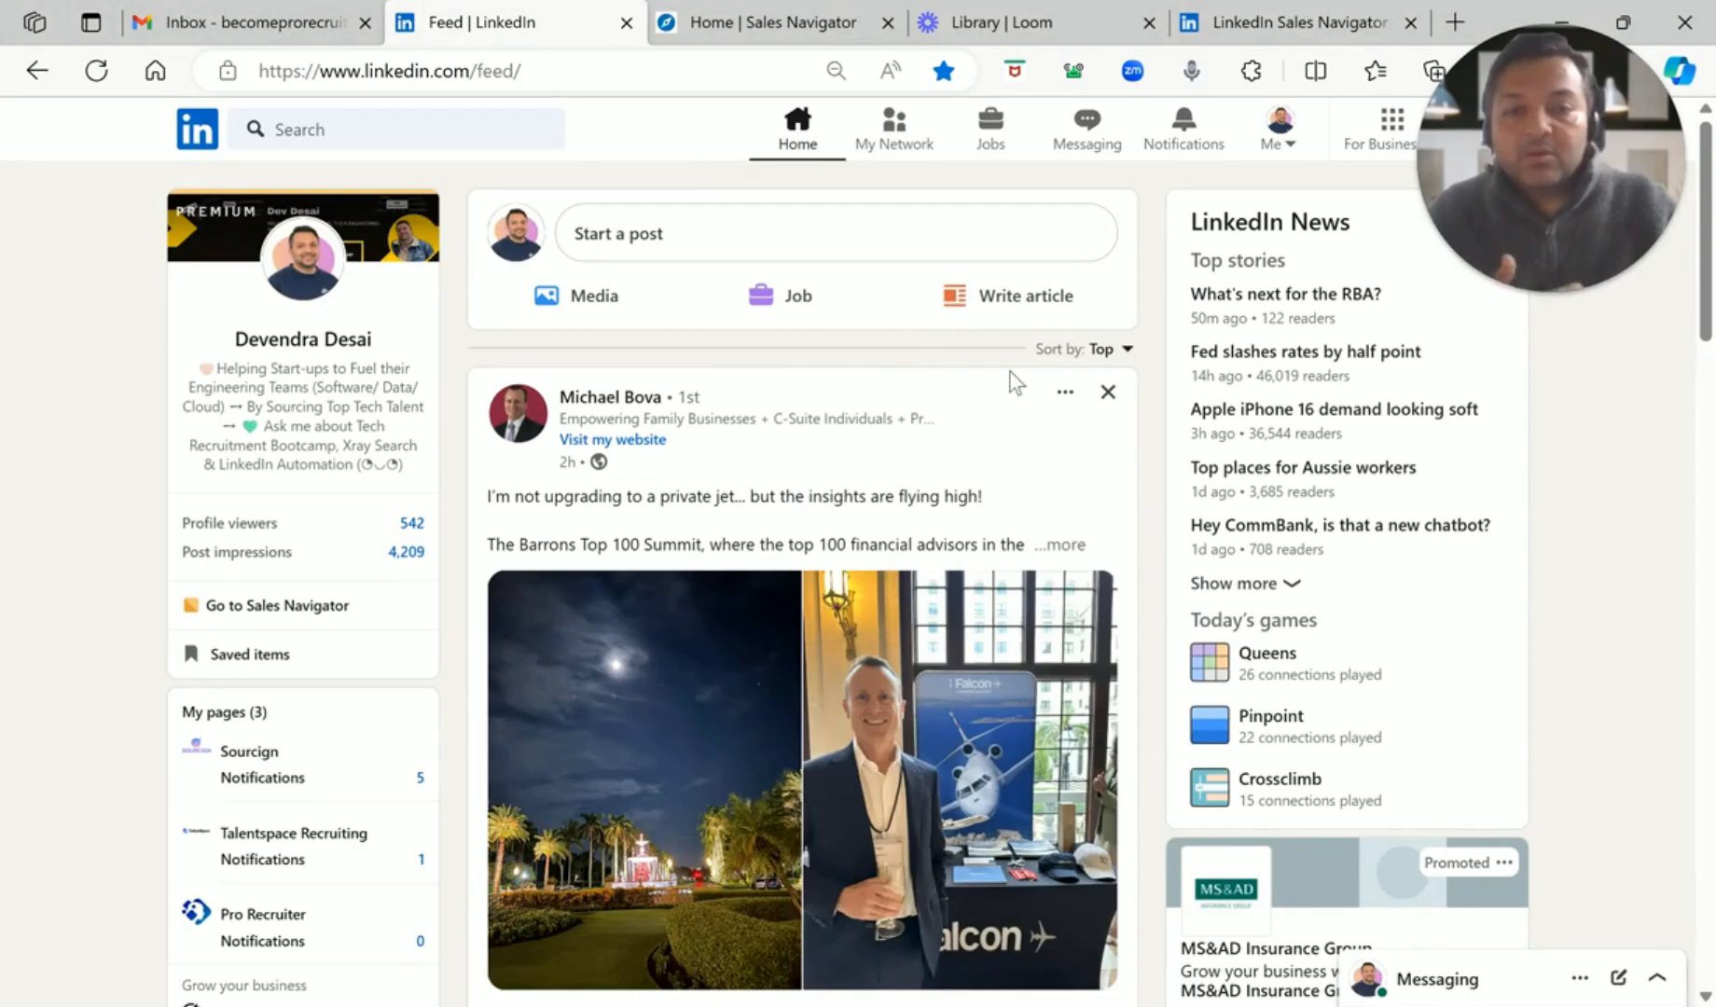
Return to the Sales Navigator home page and run a lead search for CTO
left_click(783, 28)
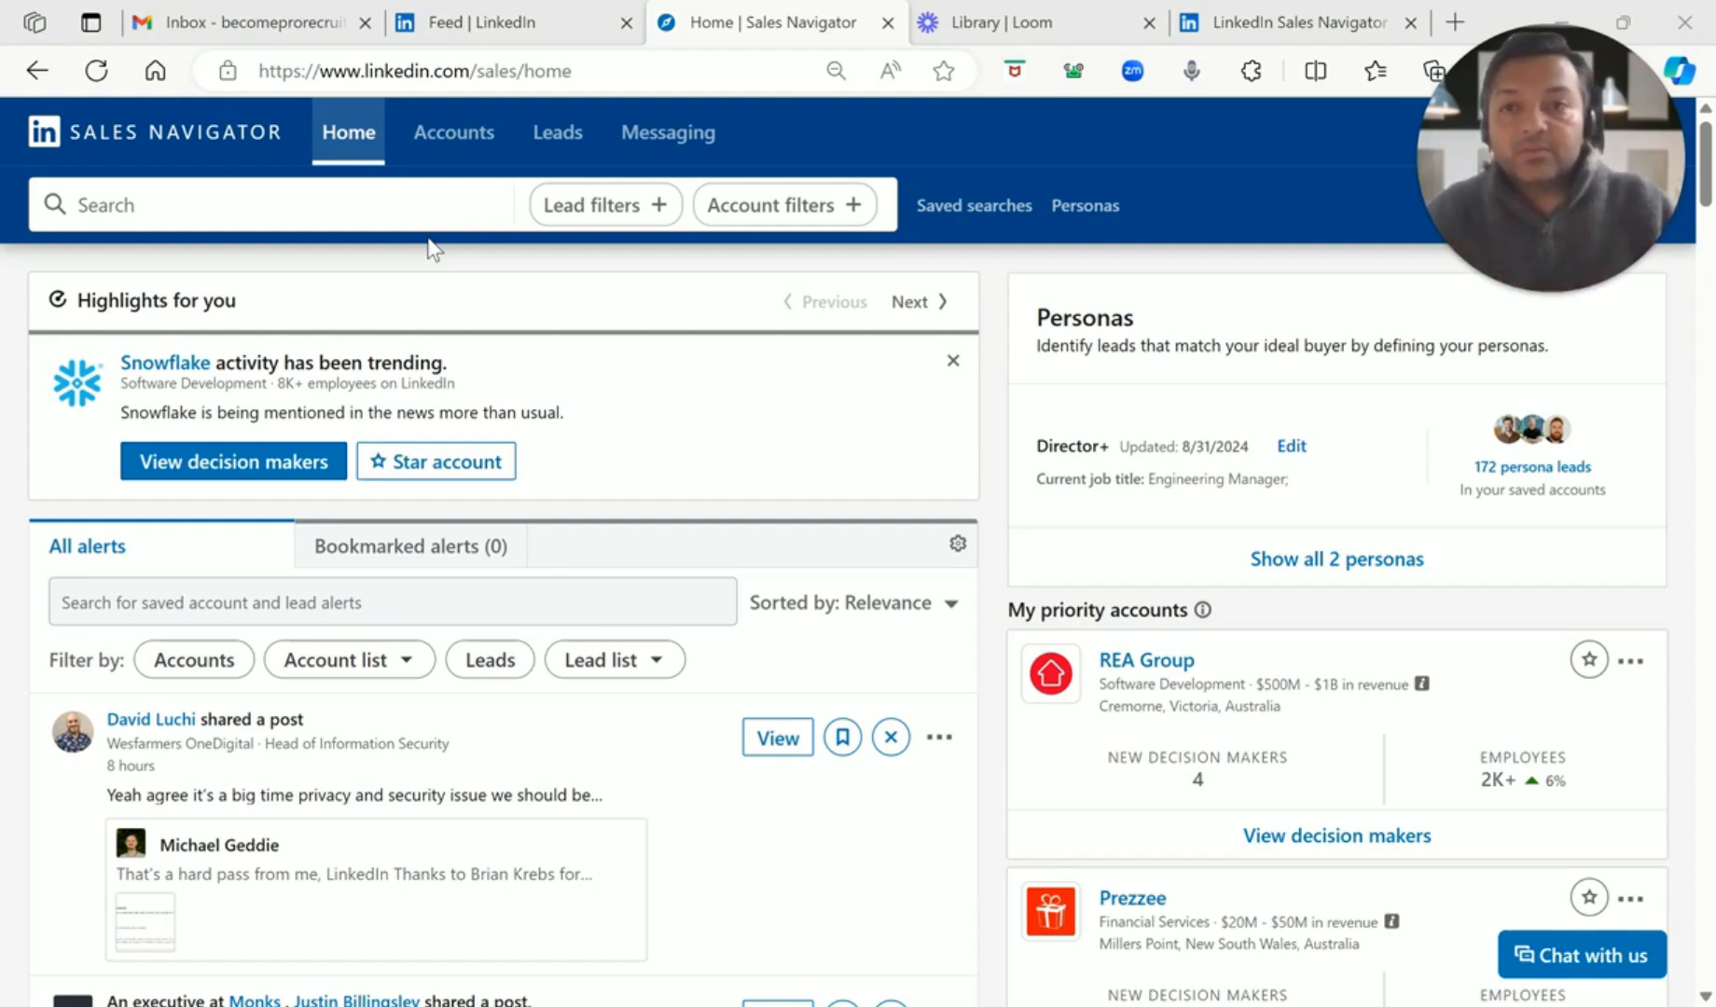
left_click(432, 199)
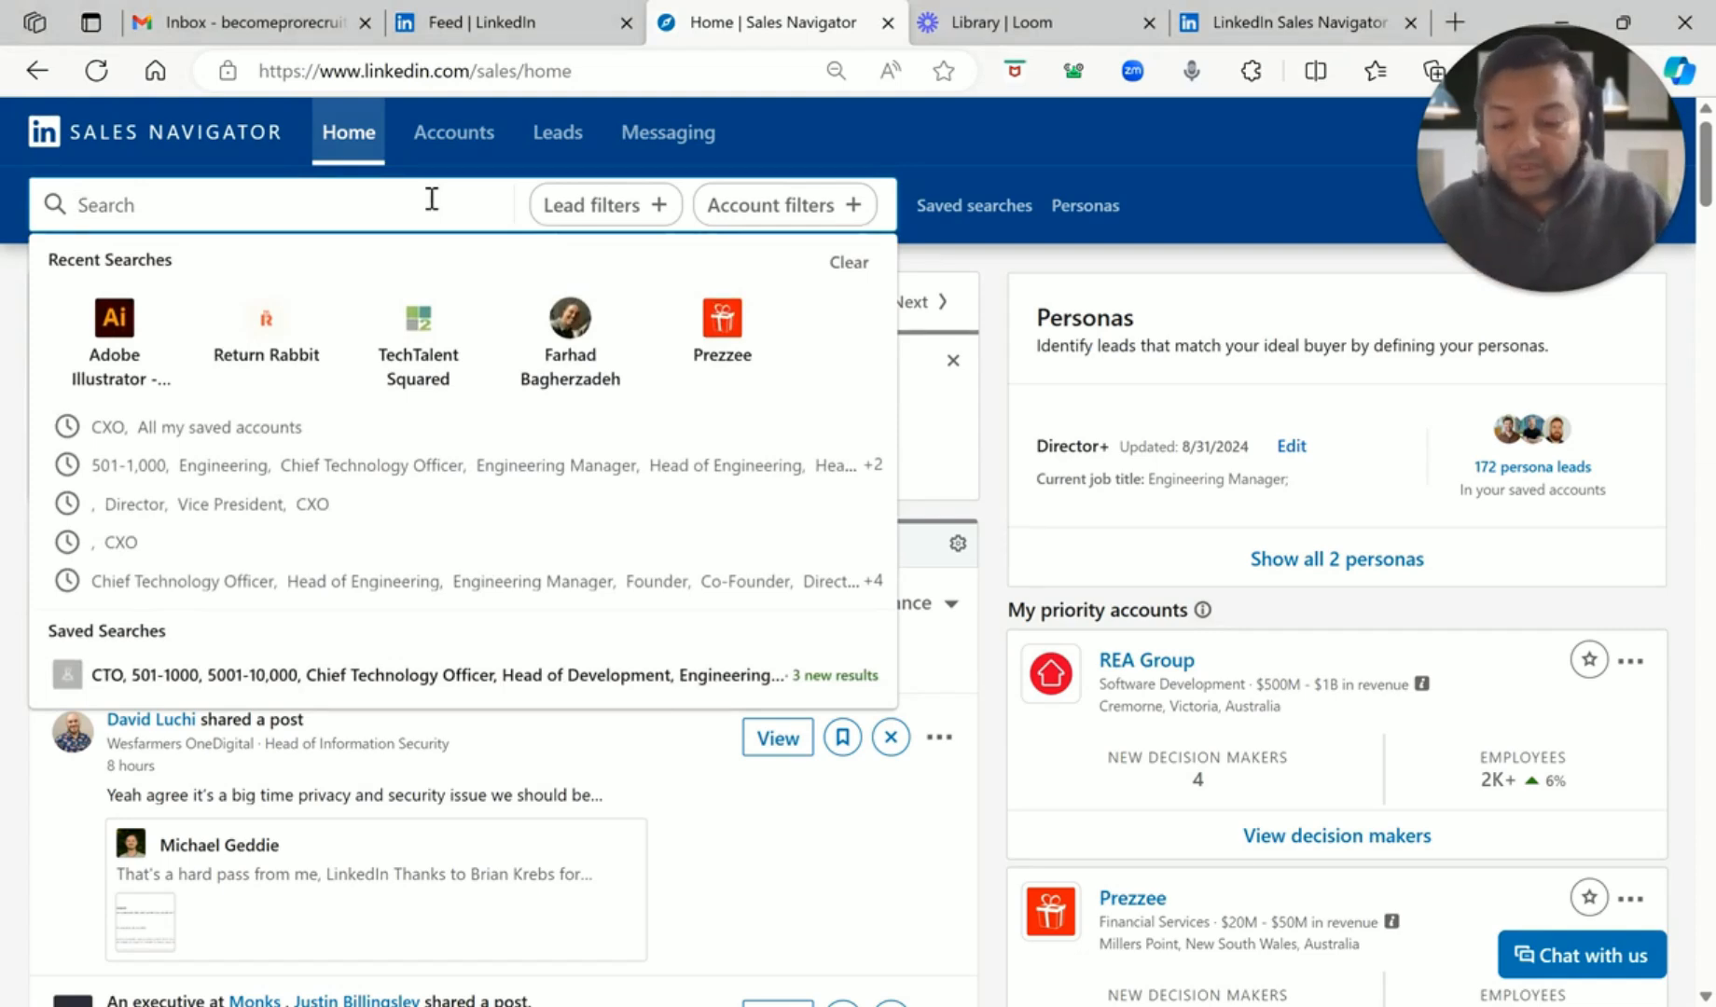
type("cTO")
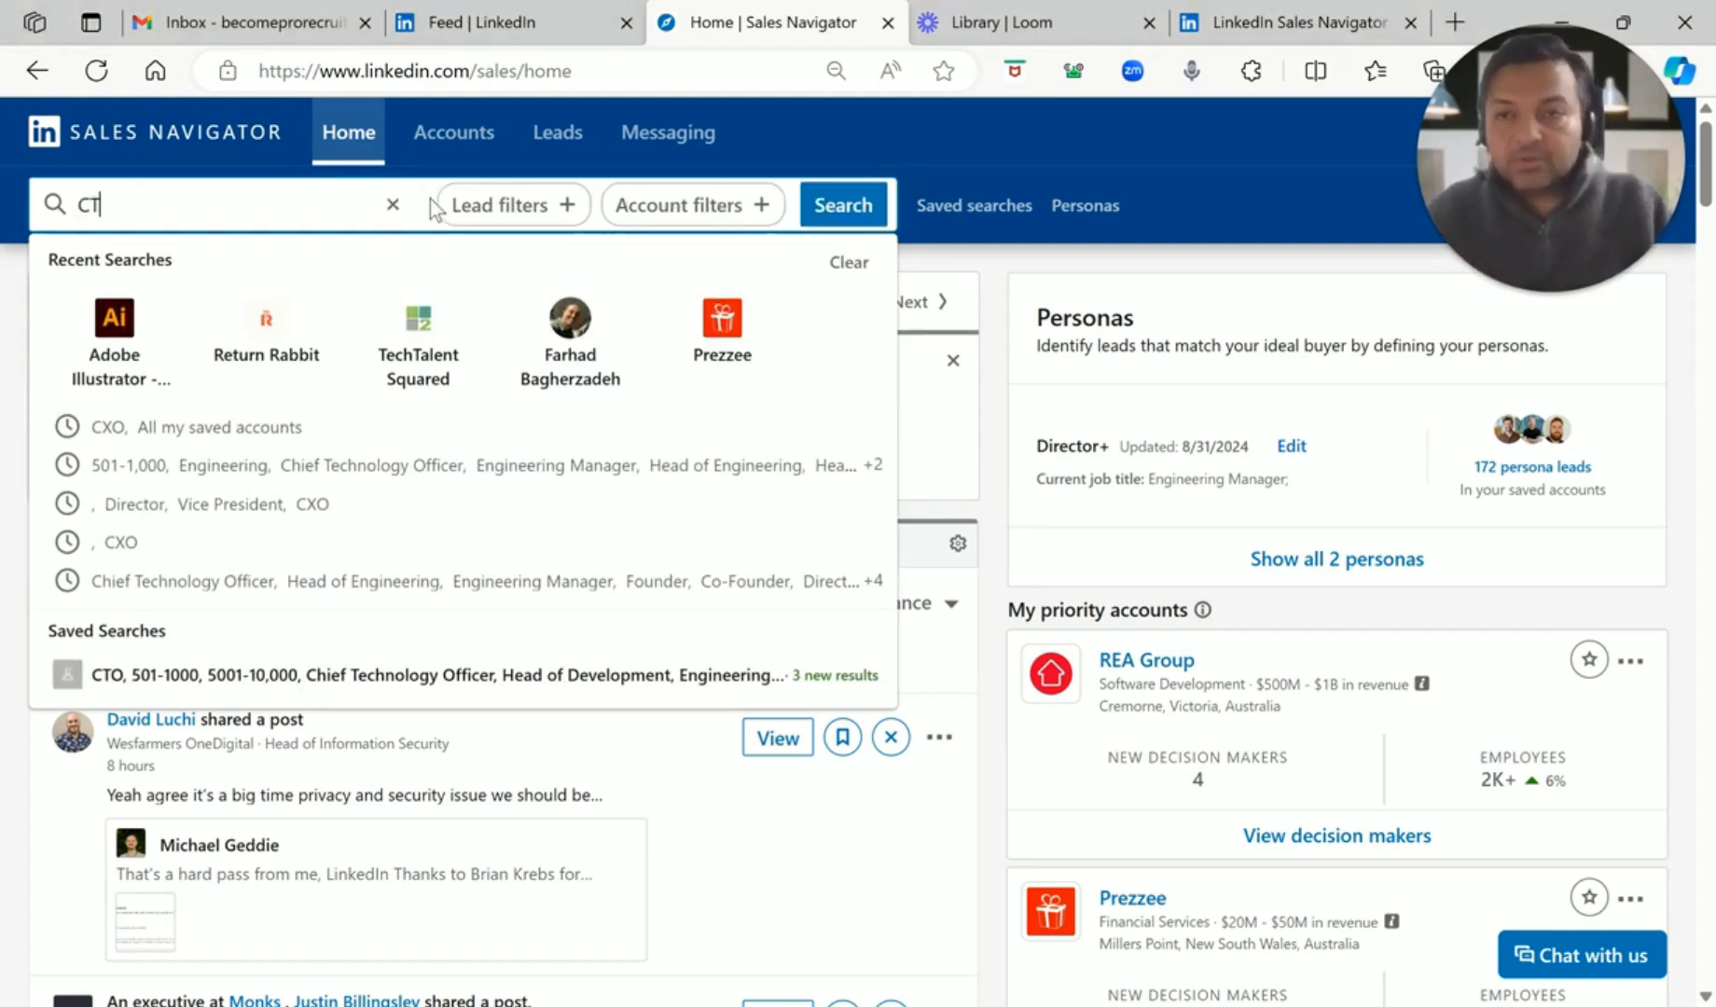
left_click(842, 207)
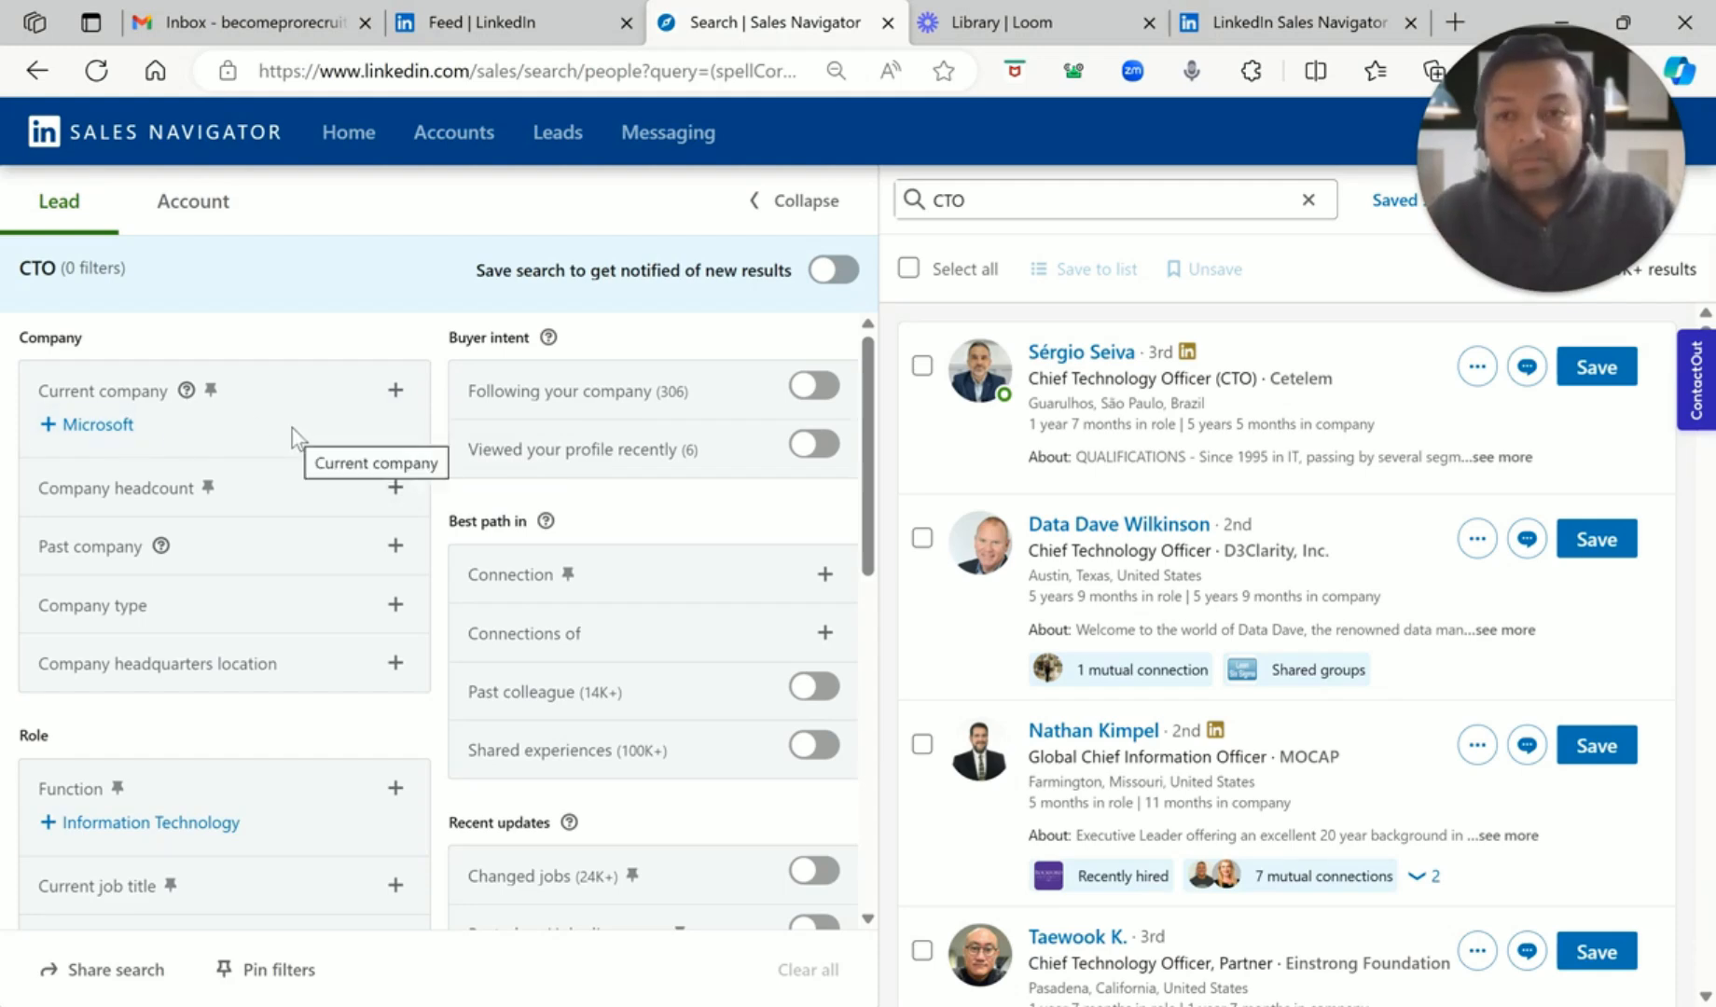
Filter the CTO leads to companies with a headcount of 501-1000
scroll(349, 442, "down", 2)
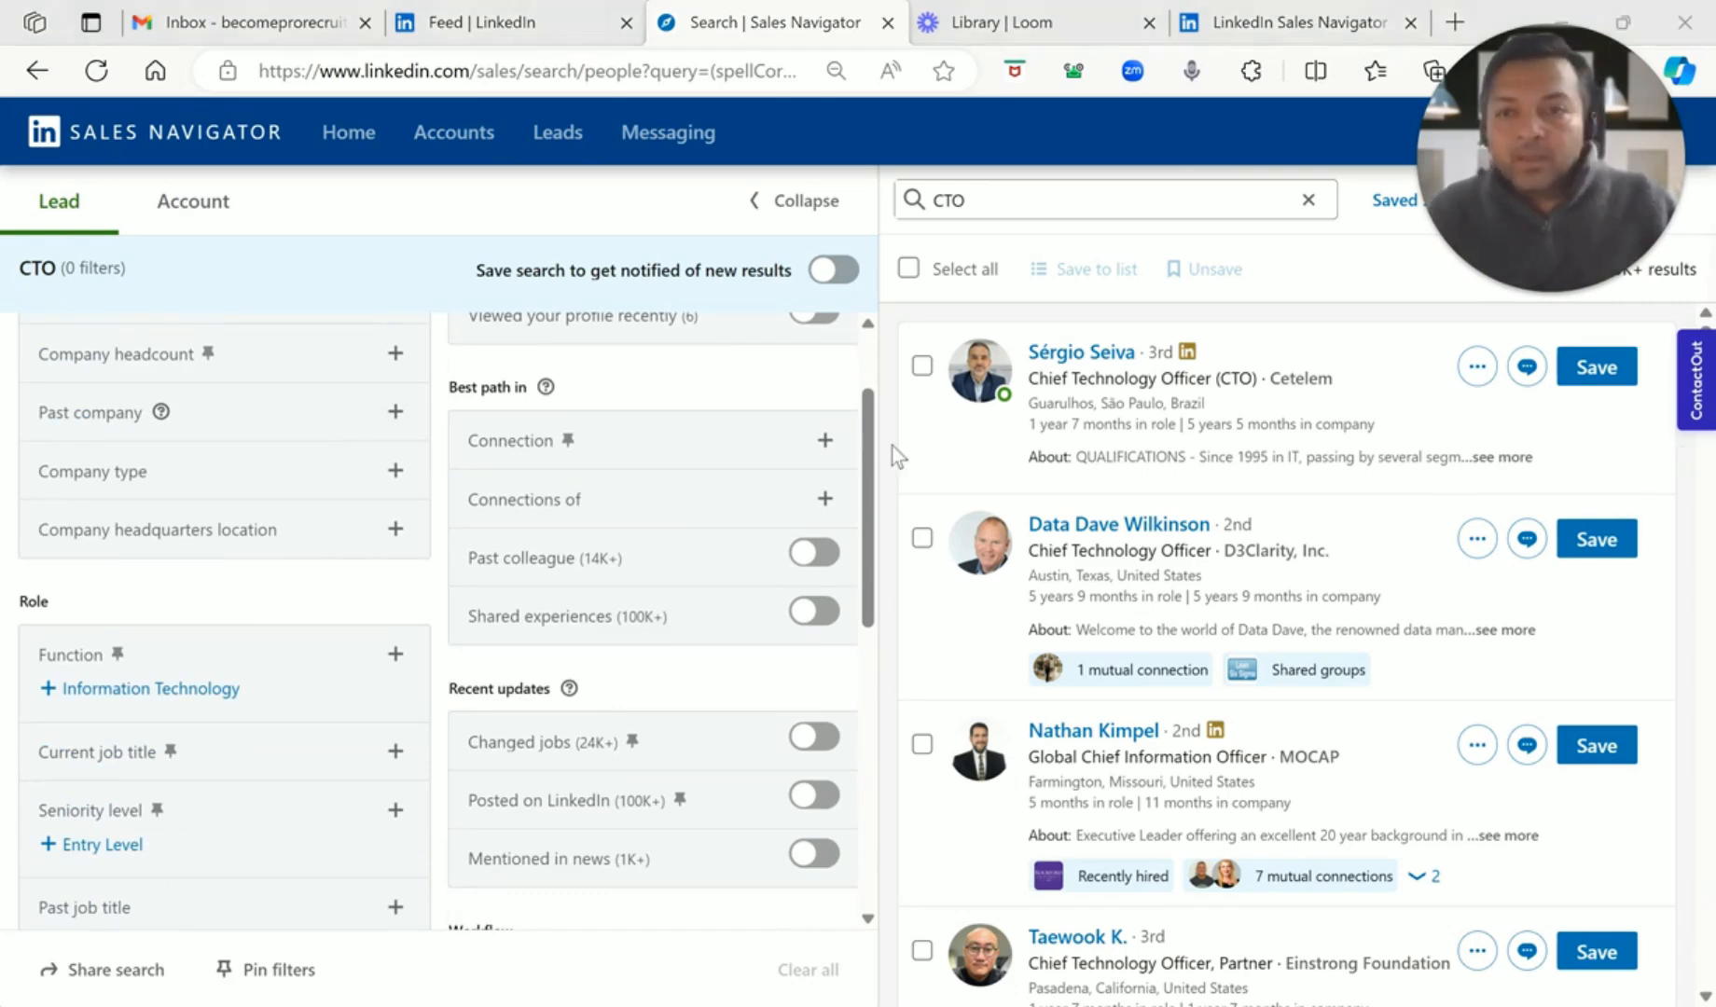
left_click(396, 355)
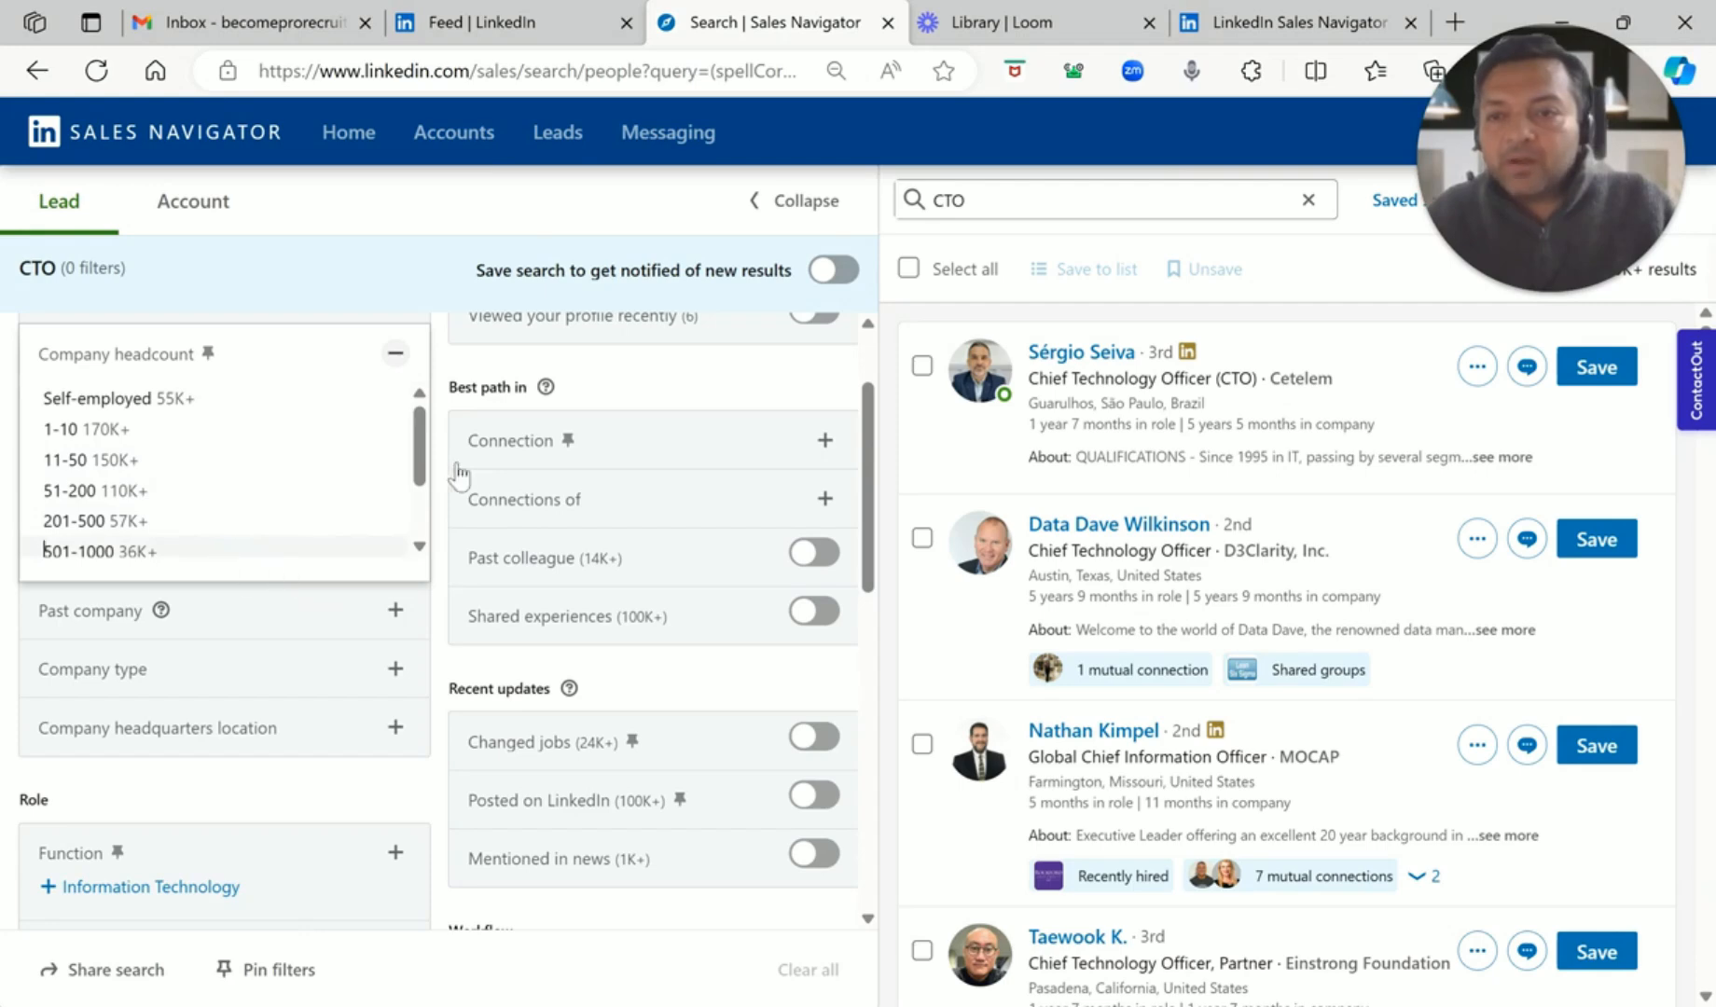
left_click(229, 551)
left_click(375, 289)
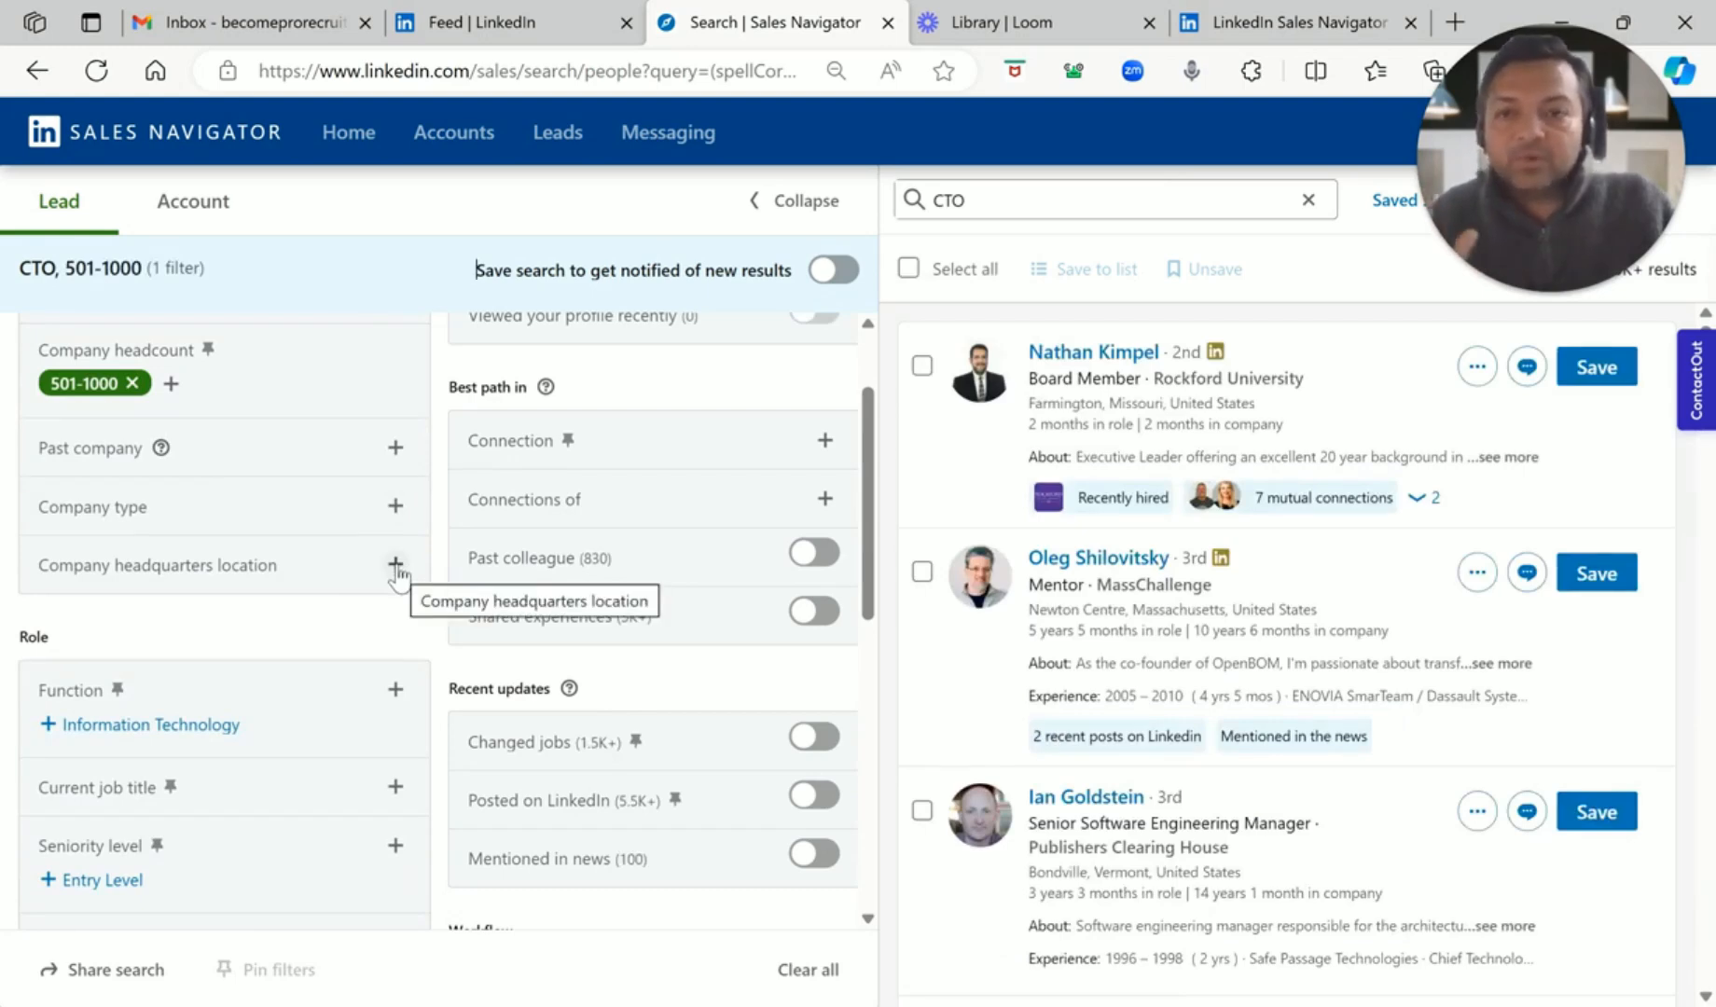
Include Chief Technology Officer in the leads' current job title filter
scroll(395, 569, "down", 2)
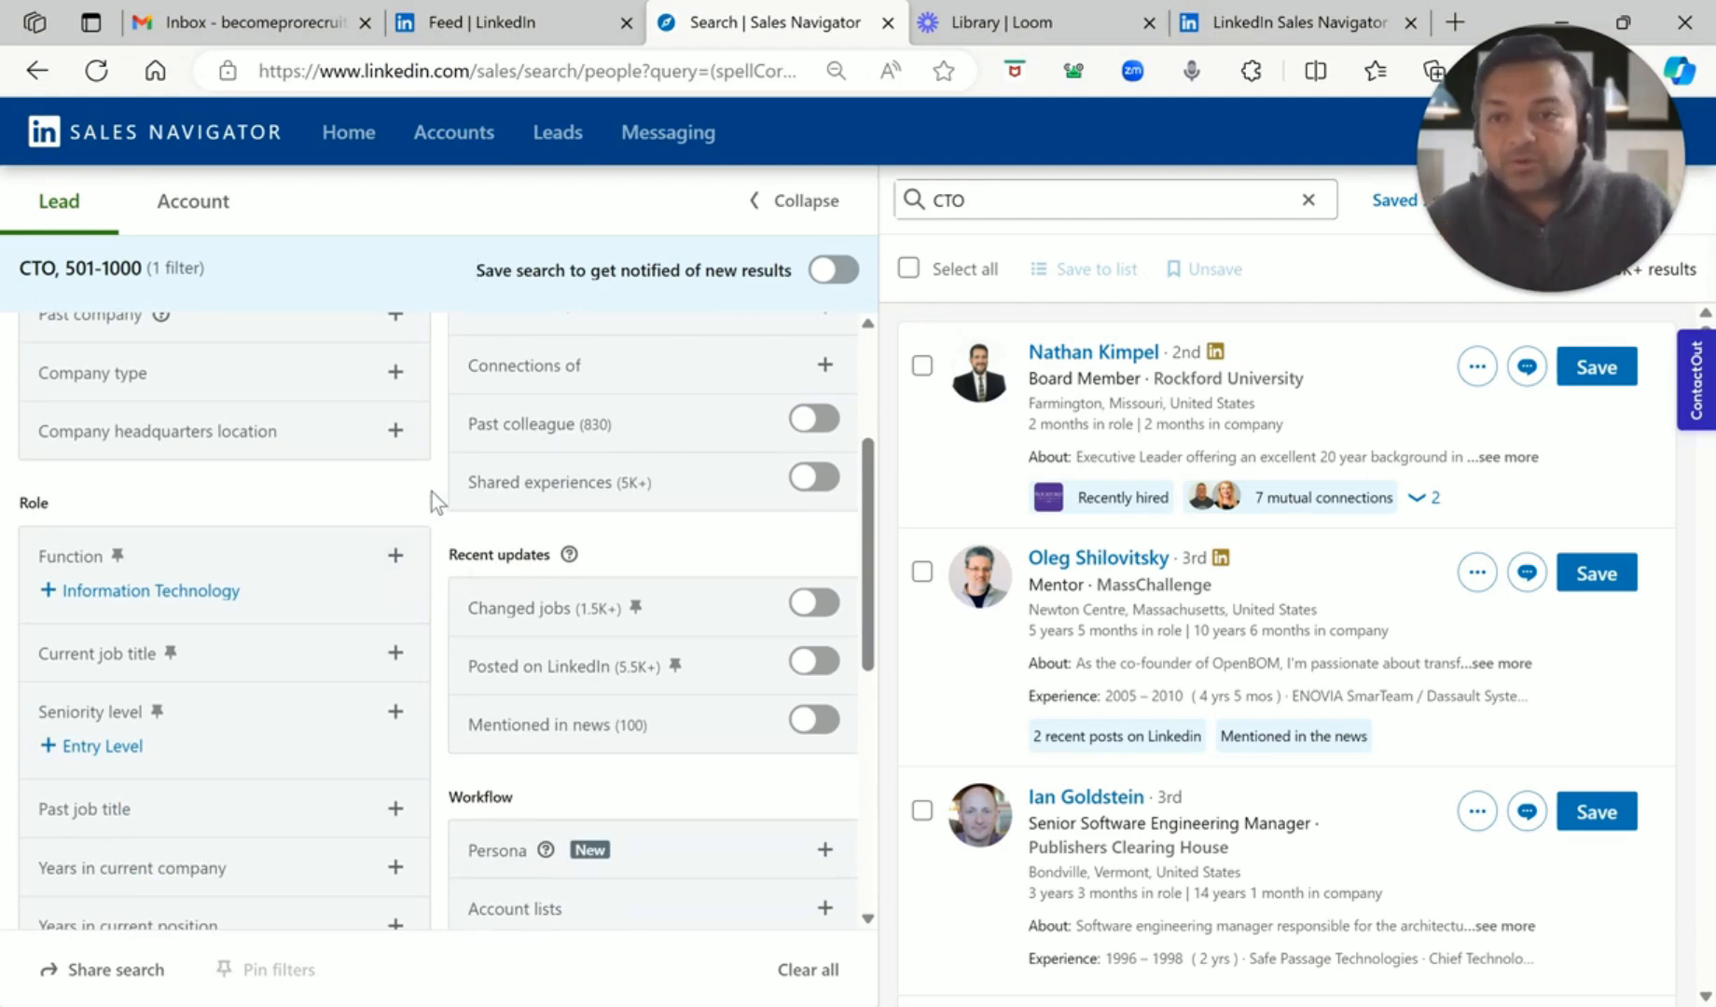
scroll(432, 492, "down", 2)
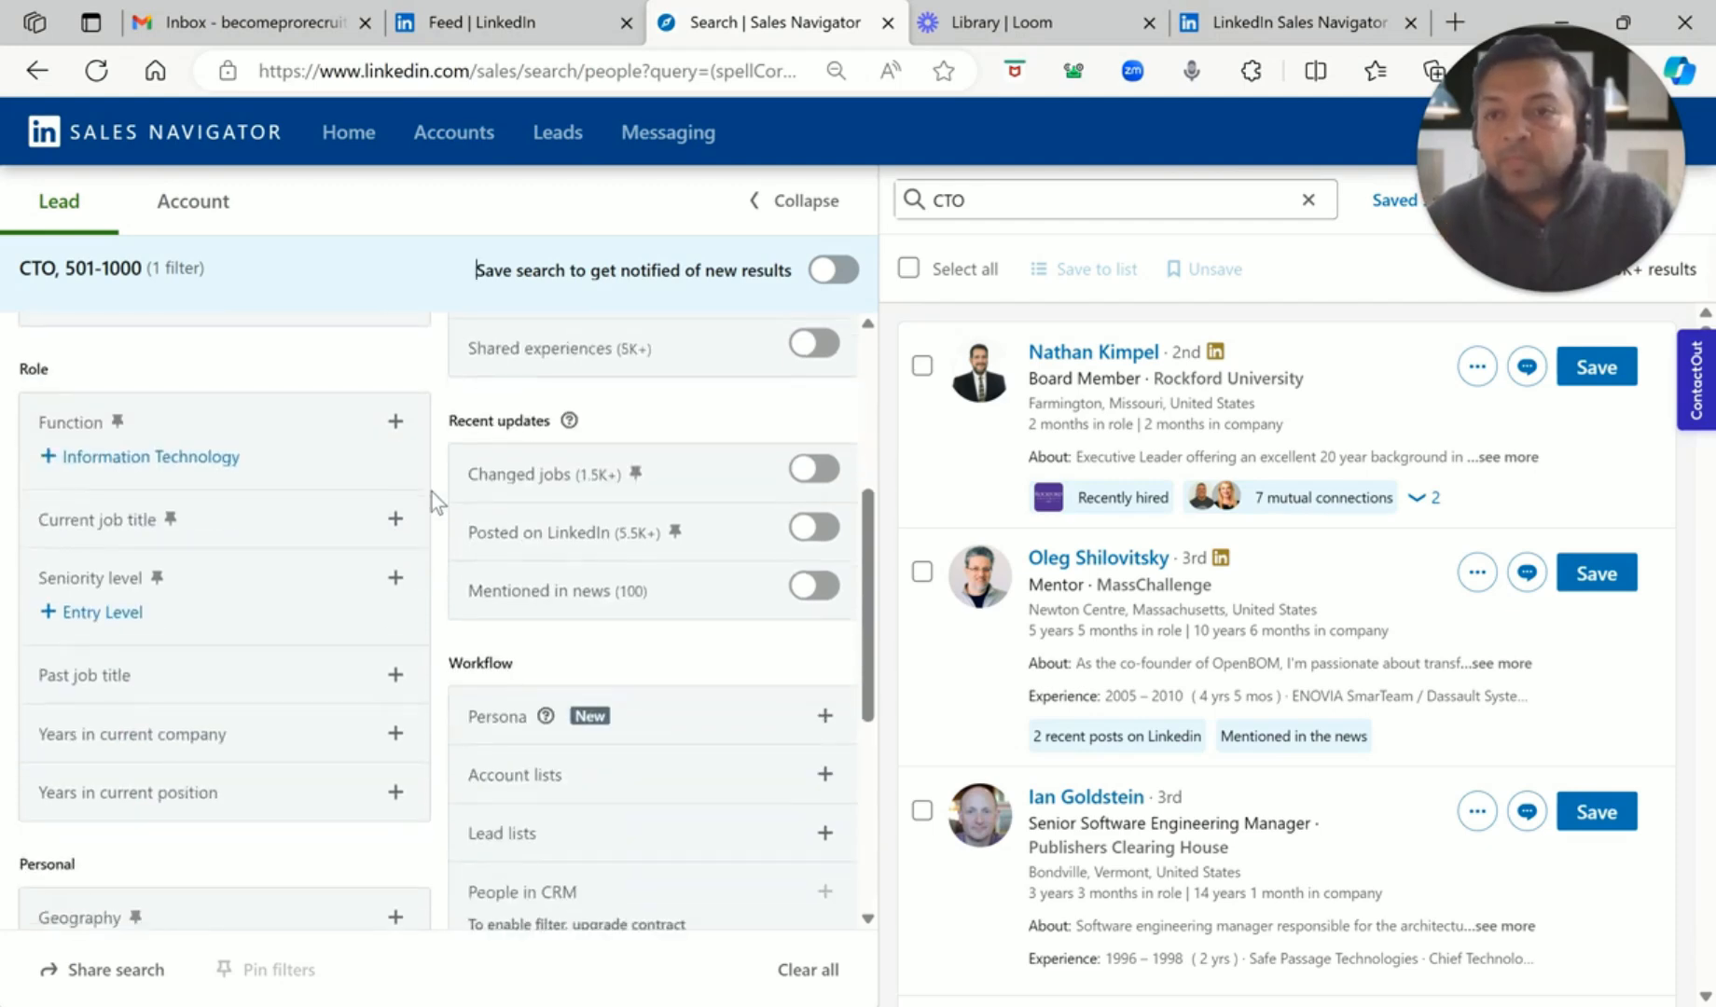
left_click(394, 523)
type("ct")
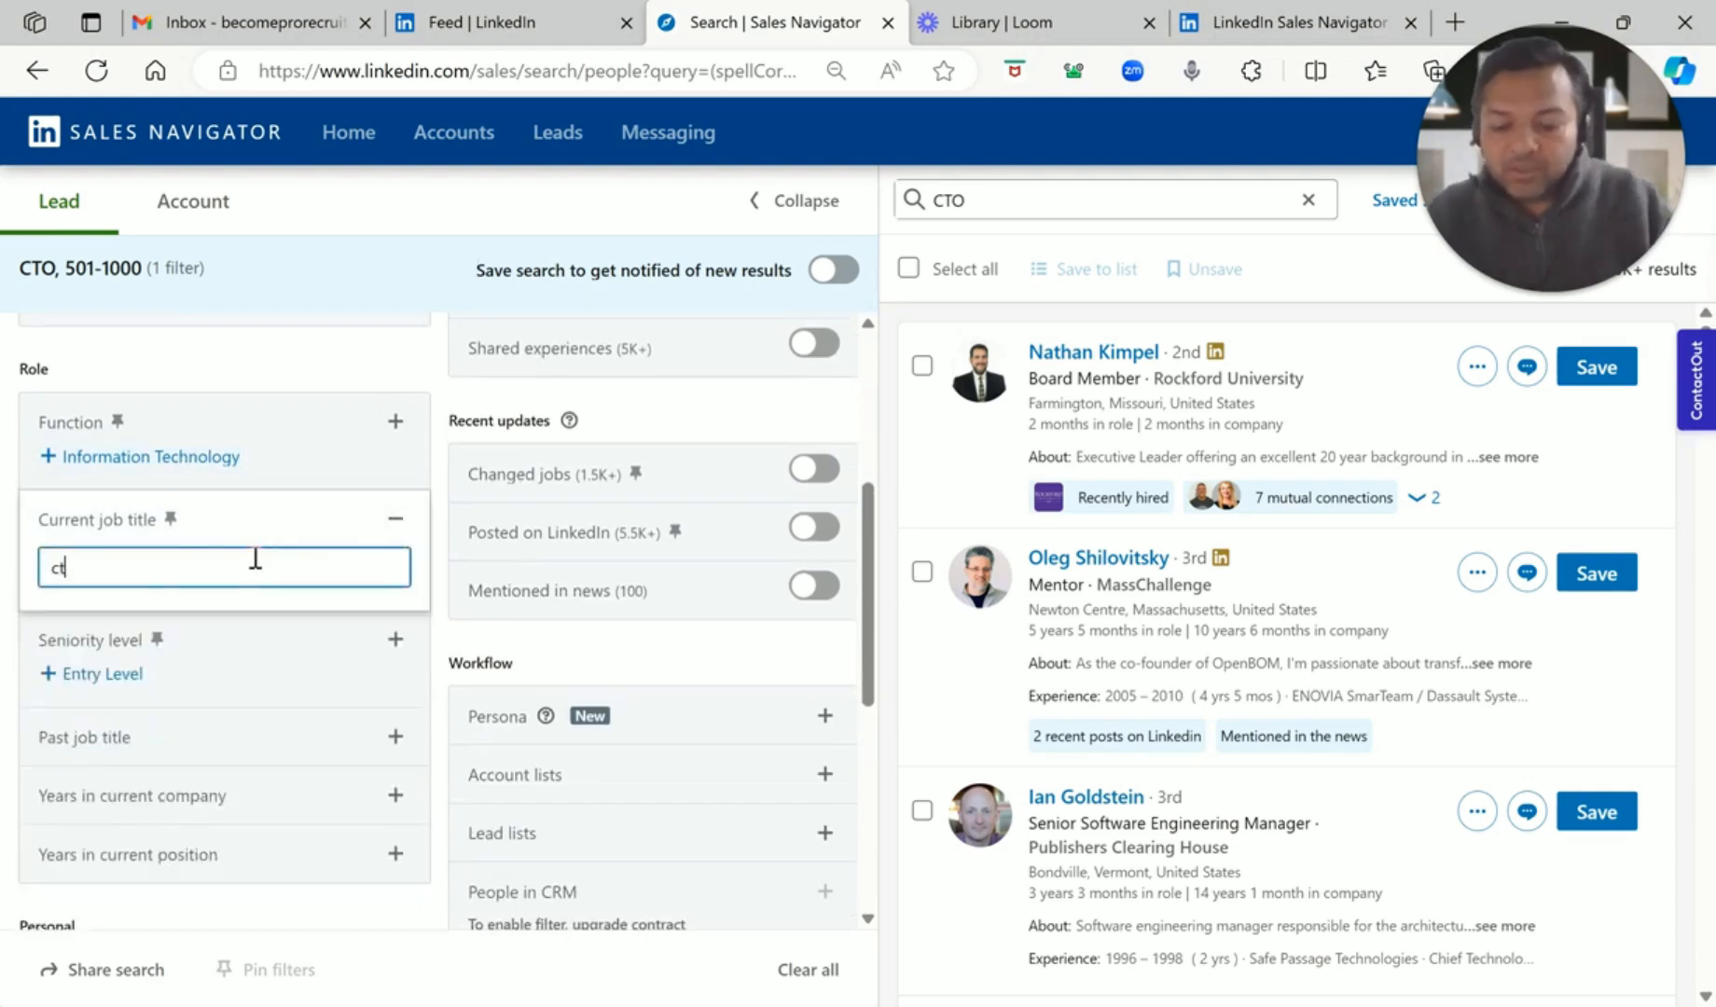
type("o")
left_click(158, 615)
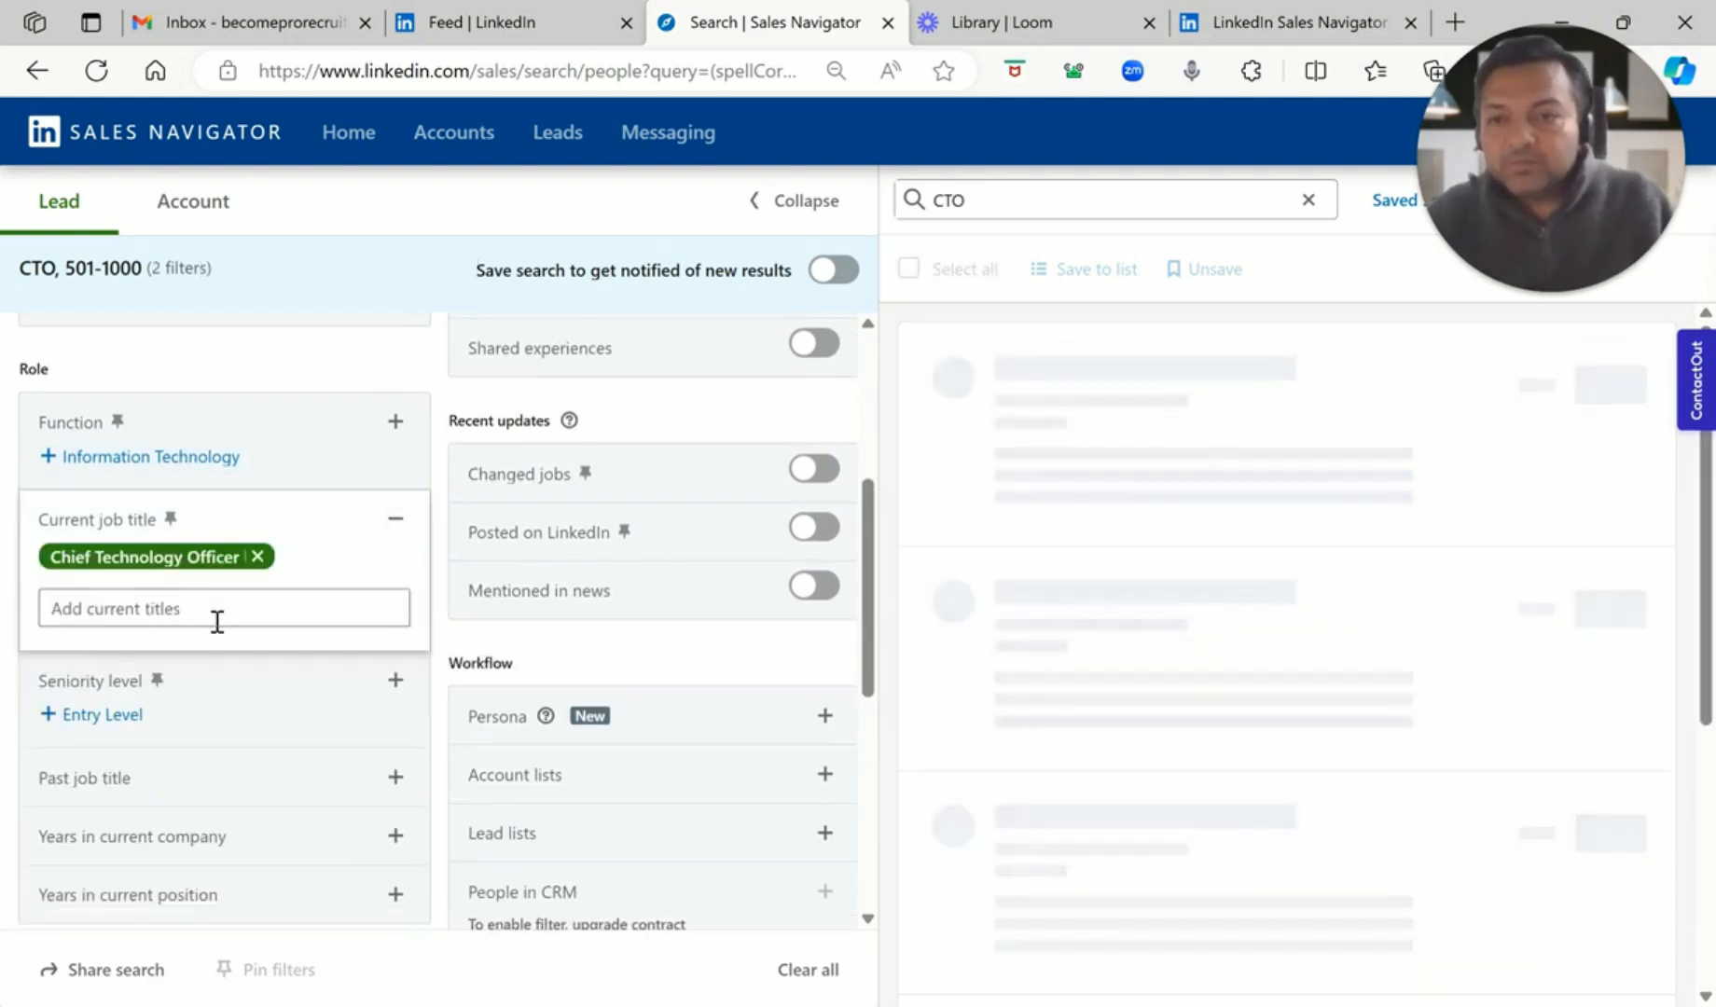
Include Engineering Manager and Head of Engineering as further current job titles in the lead filter
left_click(262, 608)
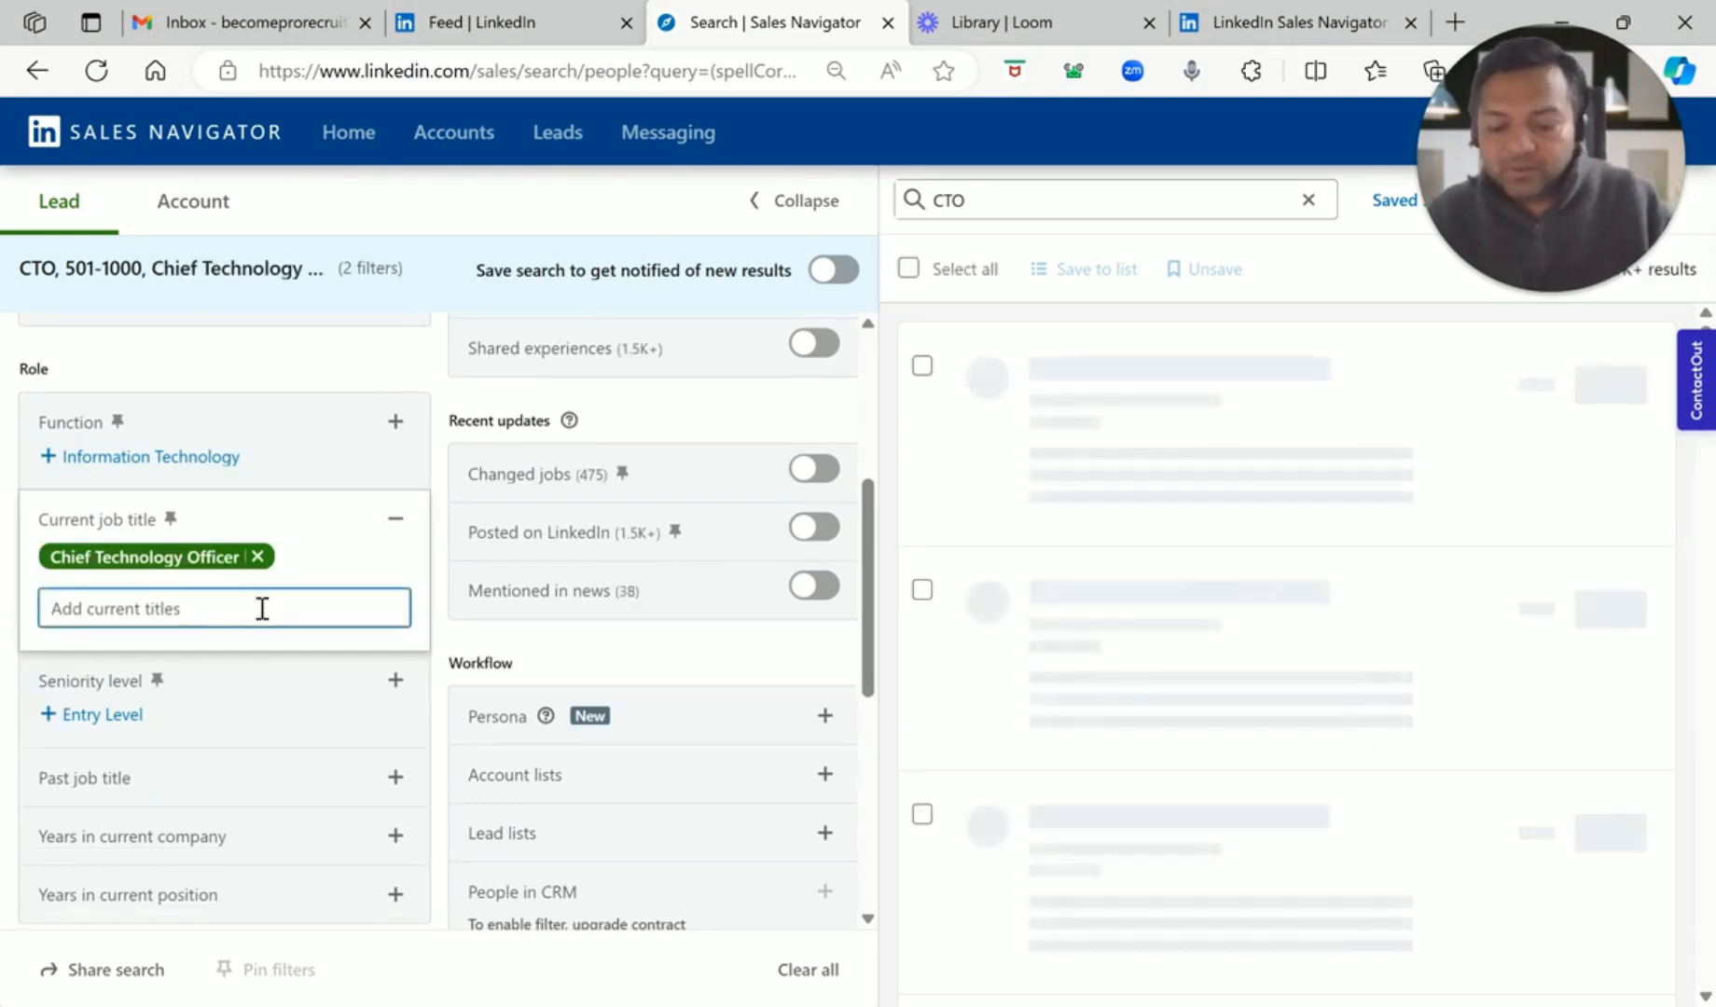
type("Engineer")
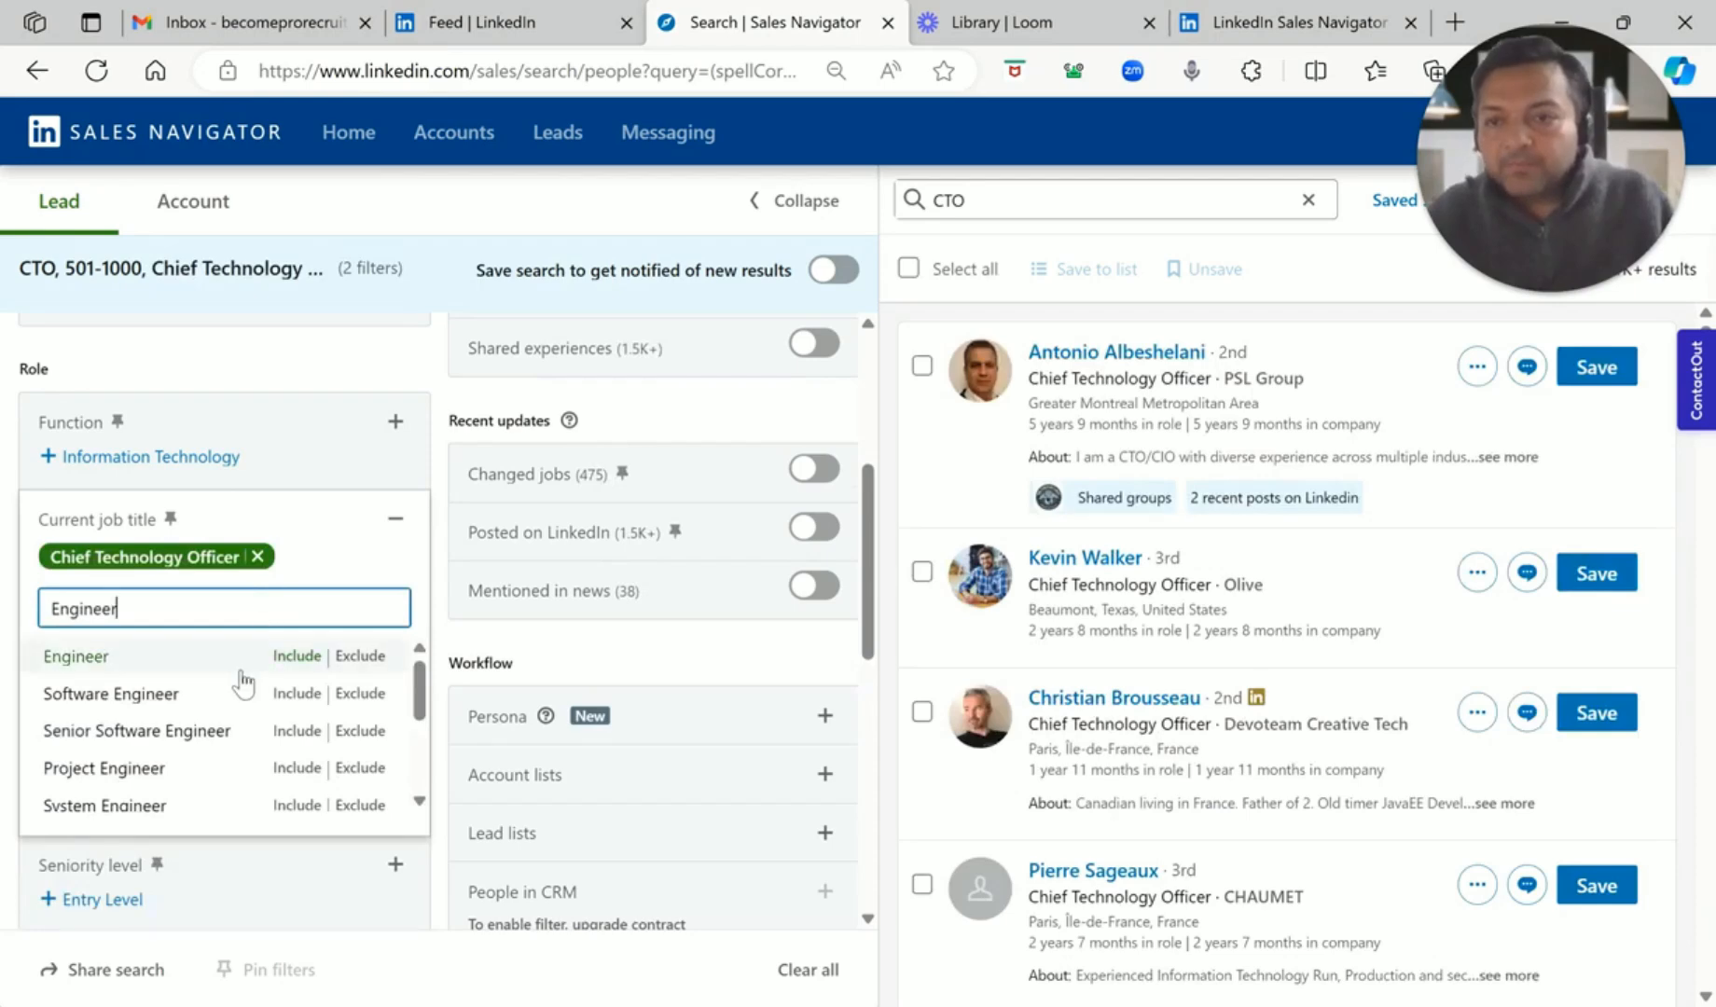
type("ing man")
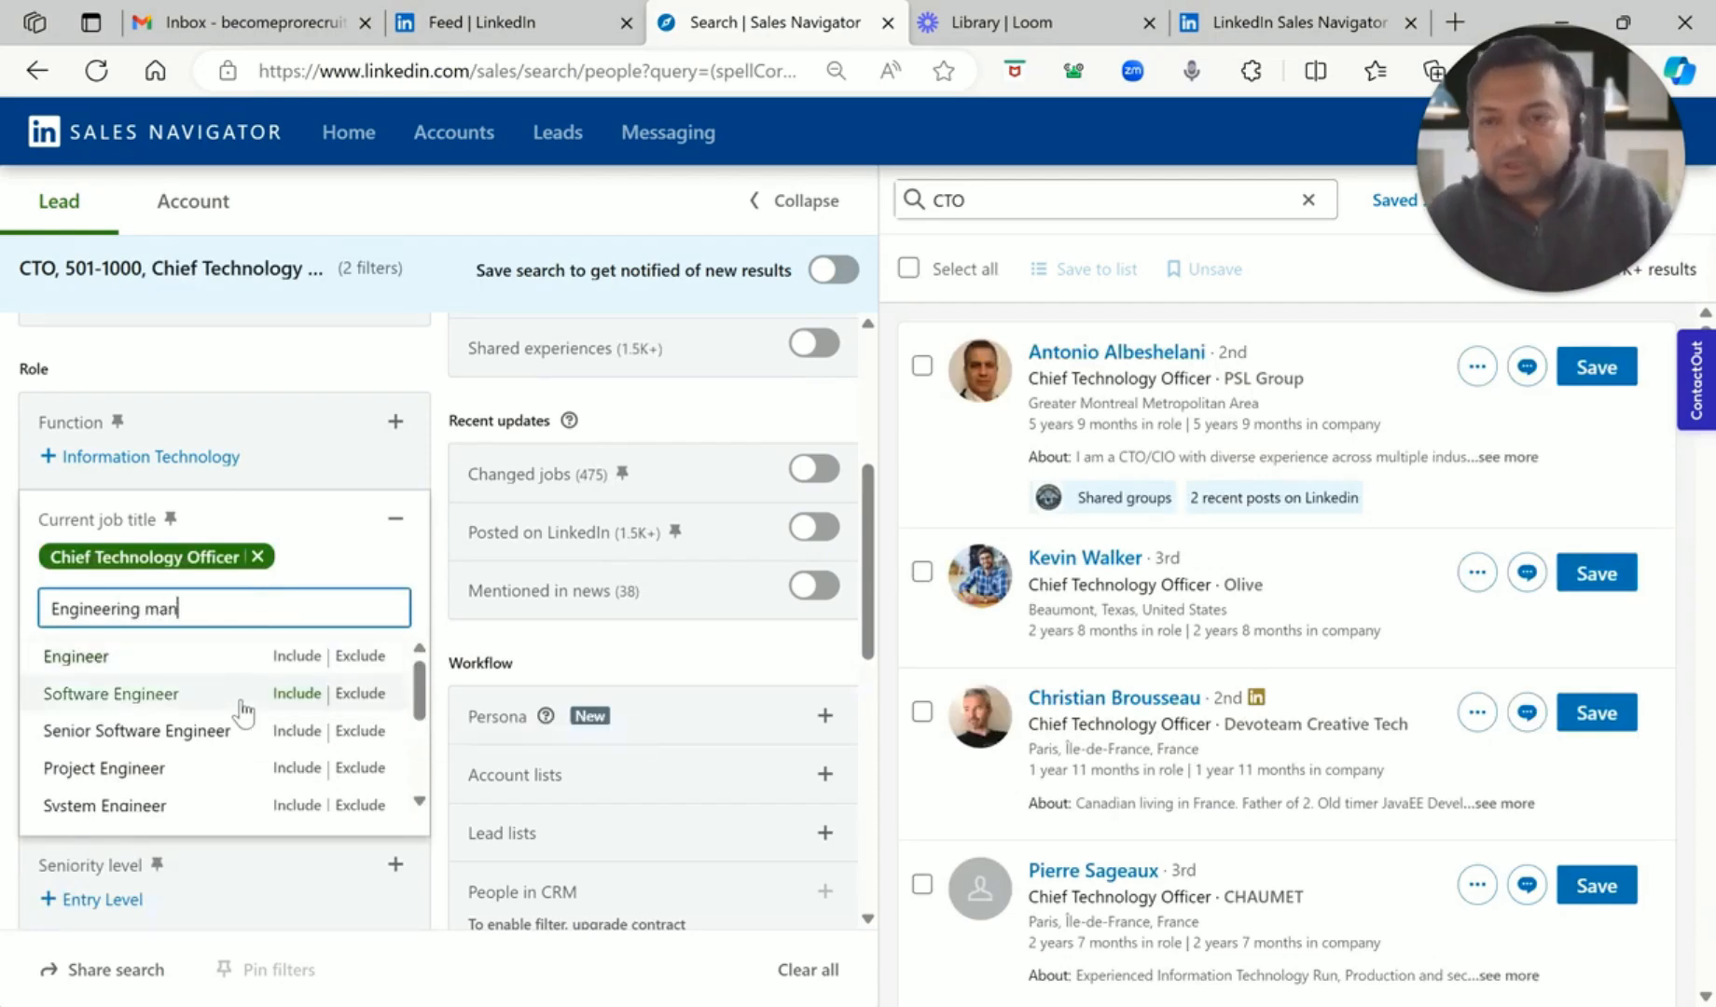
left_click(298, 656)
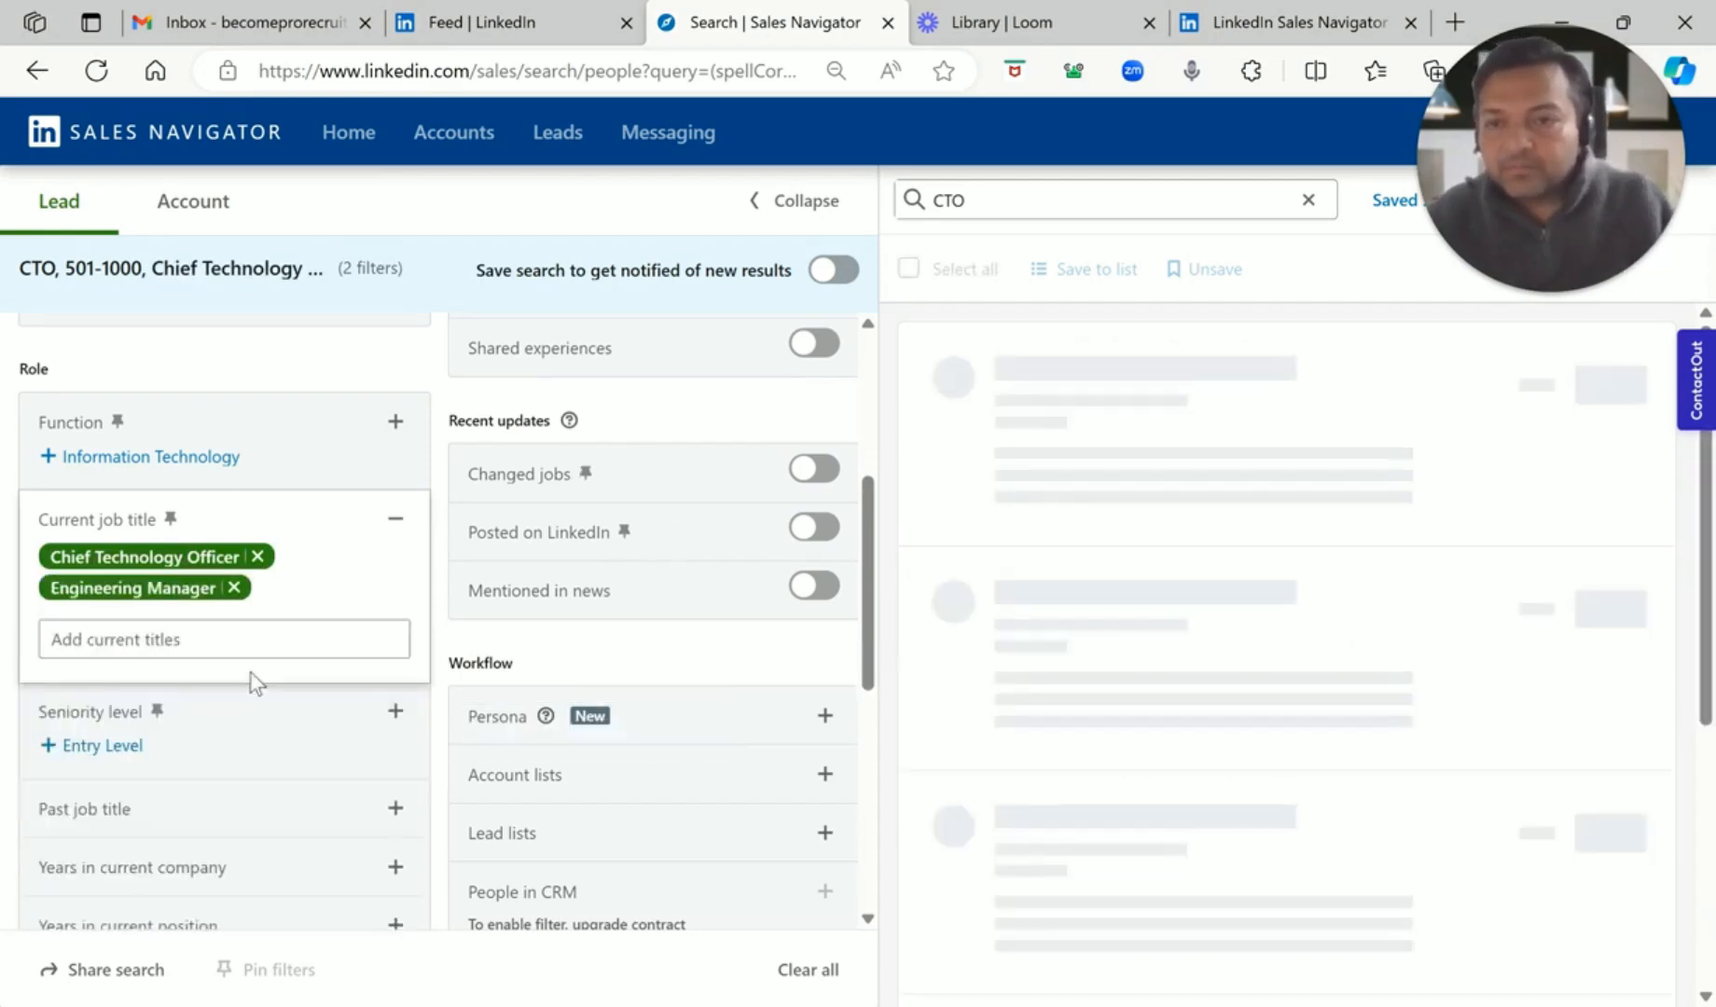
left_click(245, 639)
type("head")
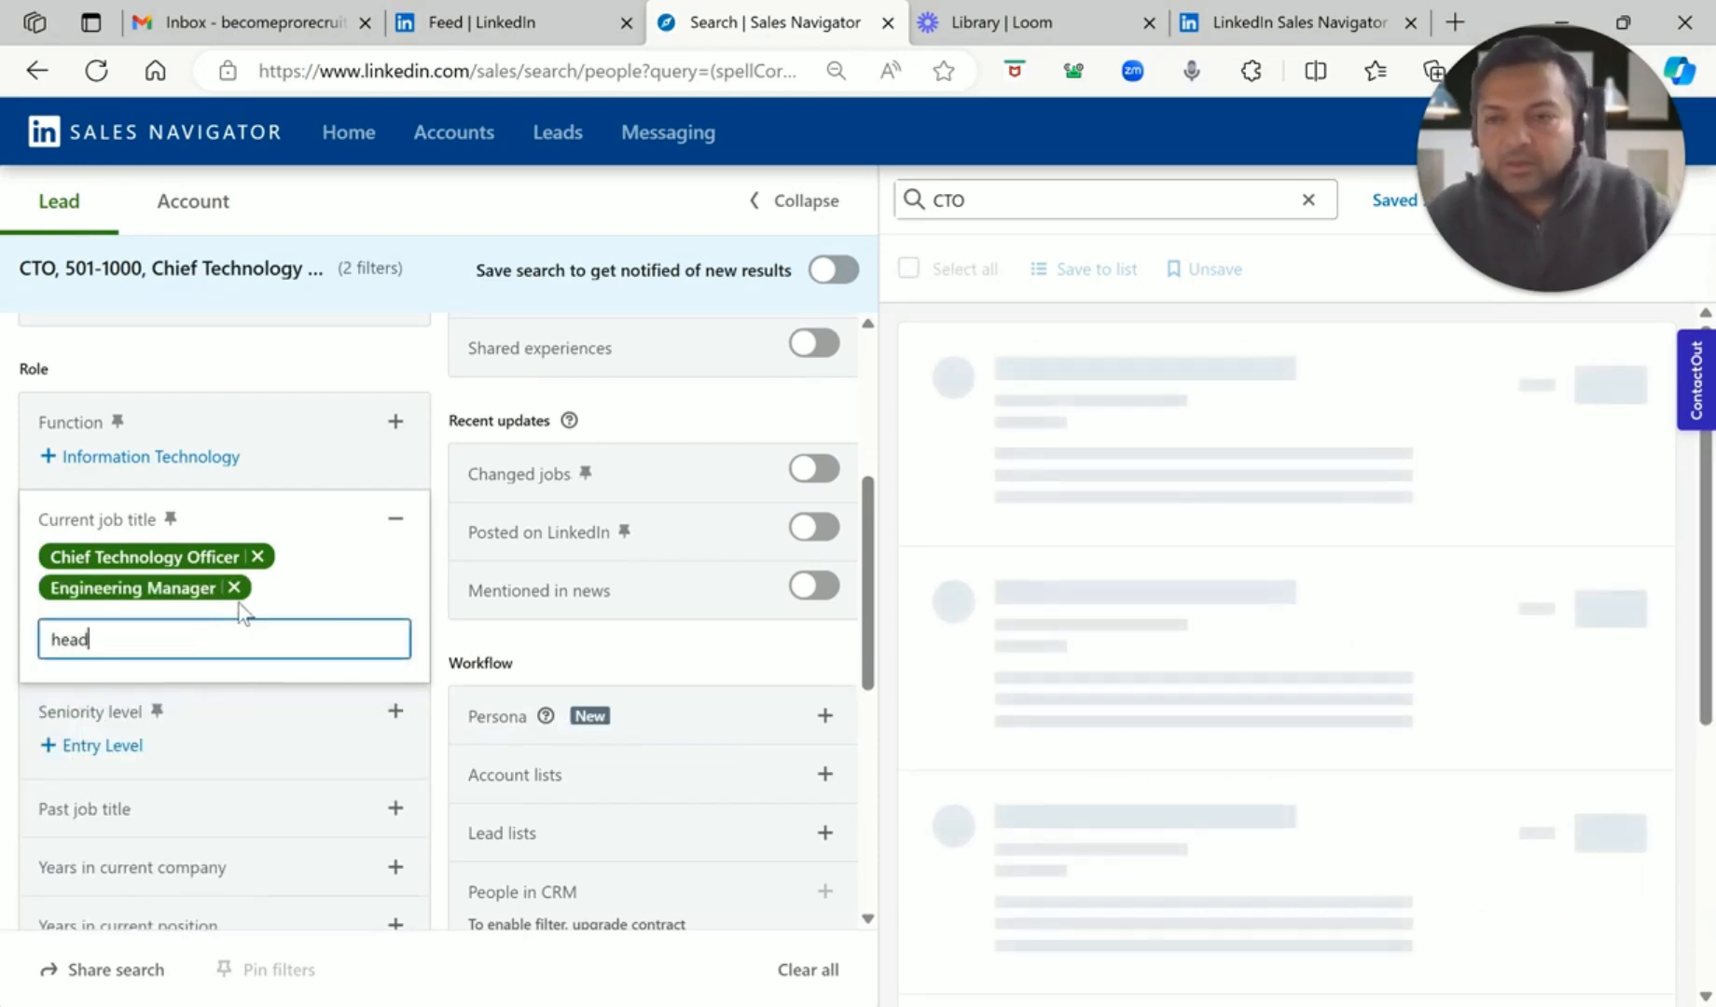
type(" of engin")
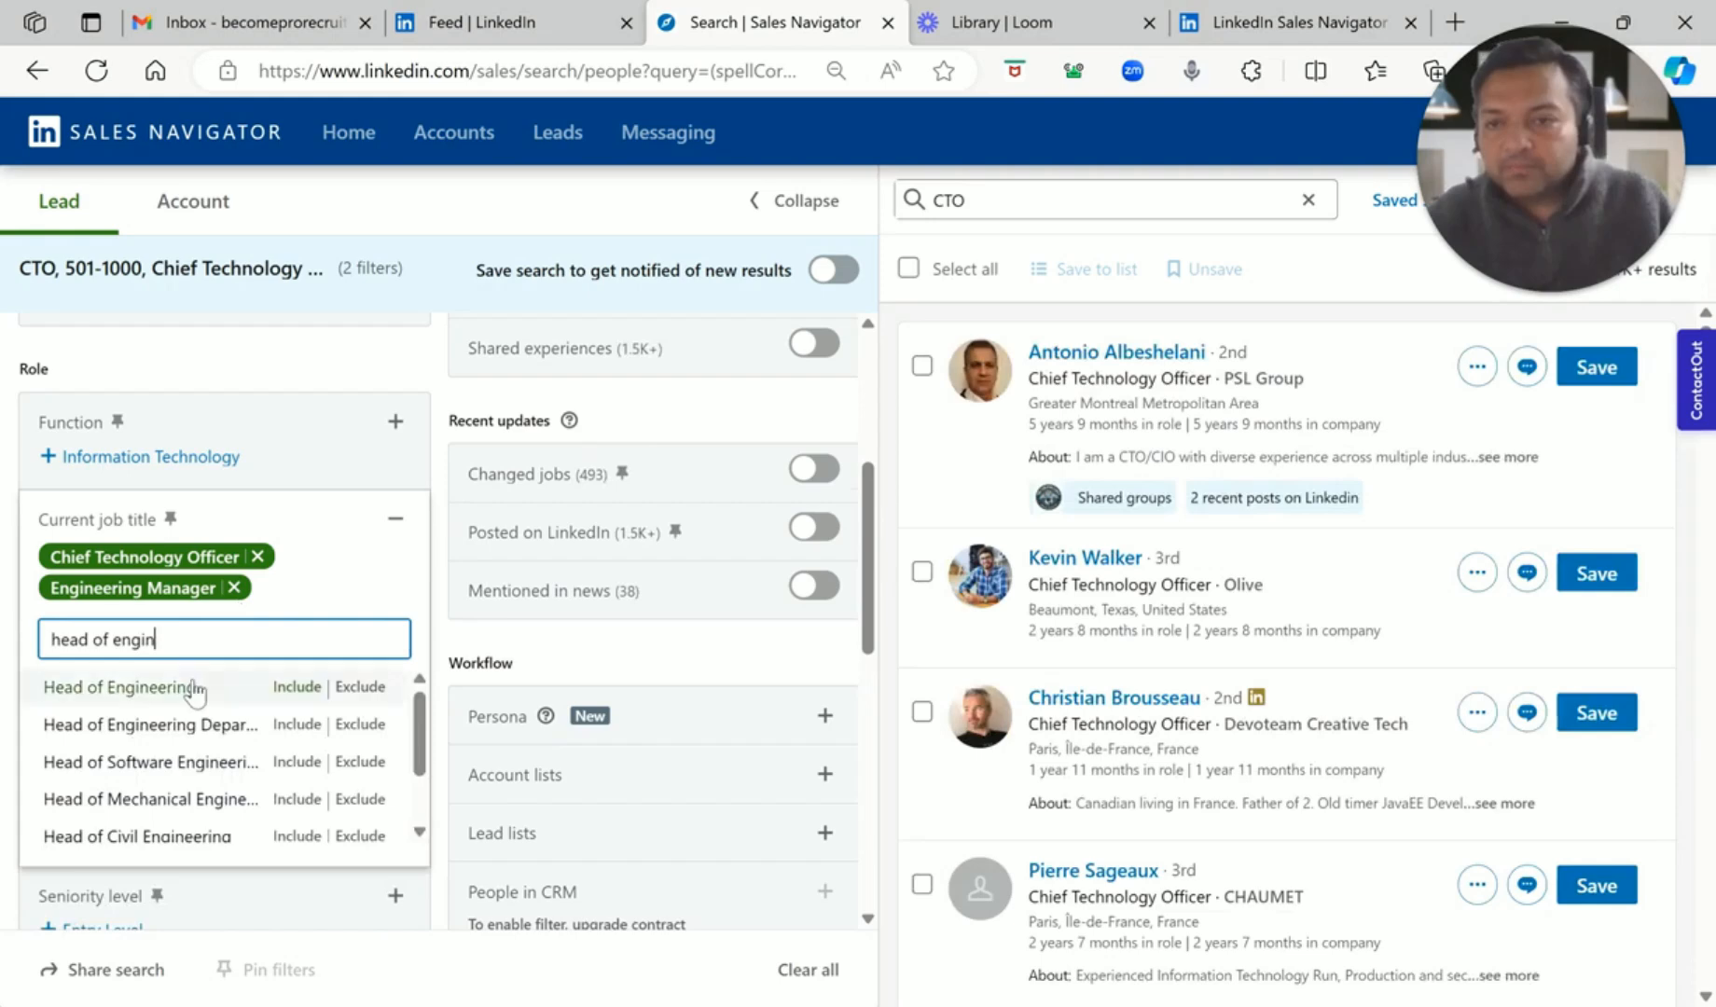
left_click(193, 687)
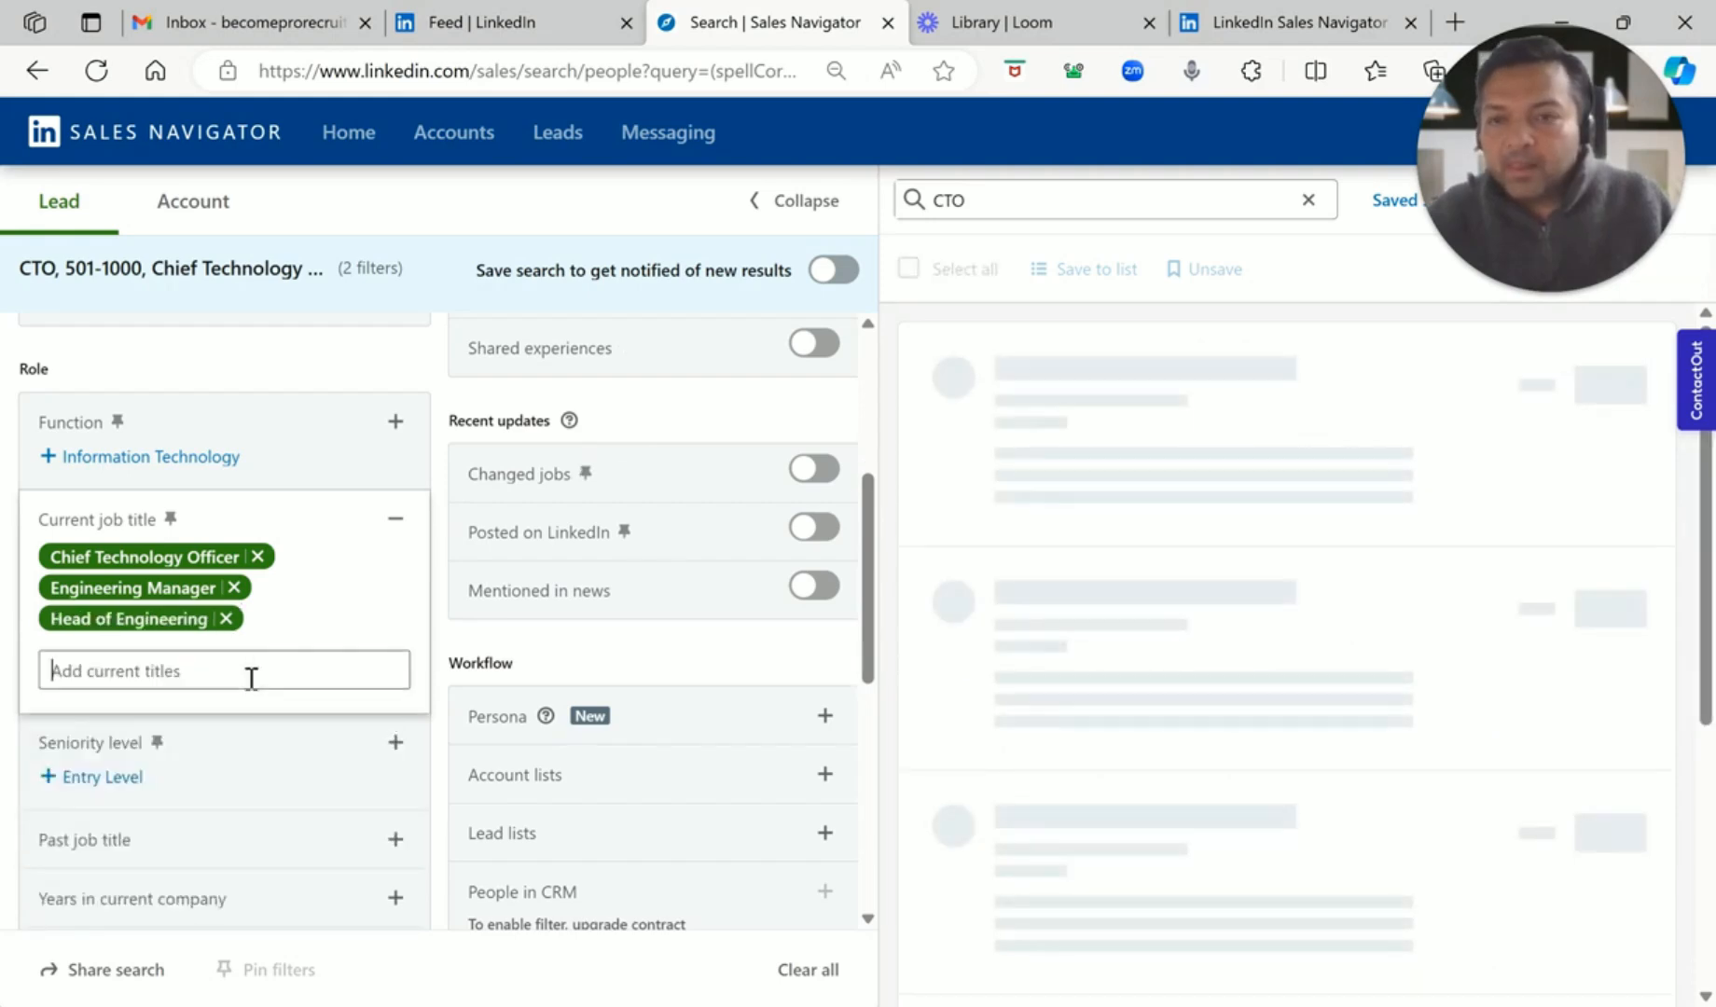
Include Founder and Co-Founder in the current job title filter and close its title entry
left_click(250, 677)
type("founder")
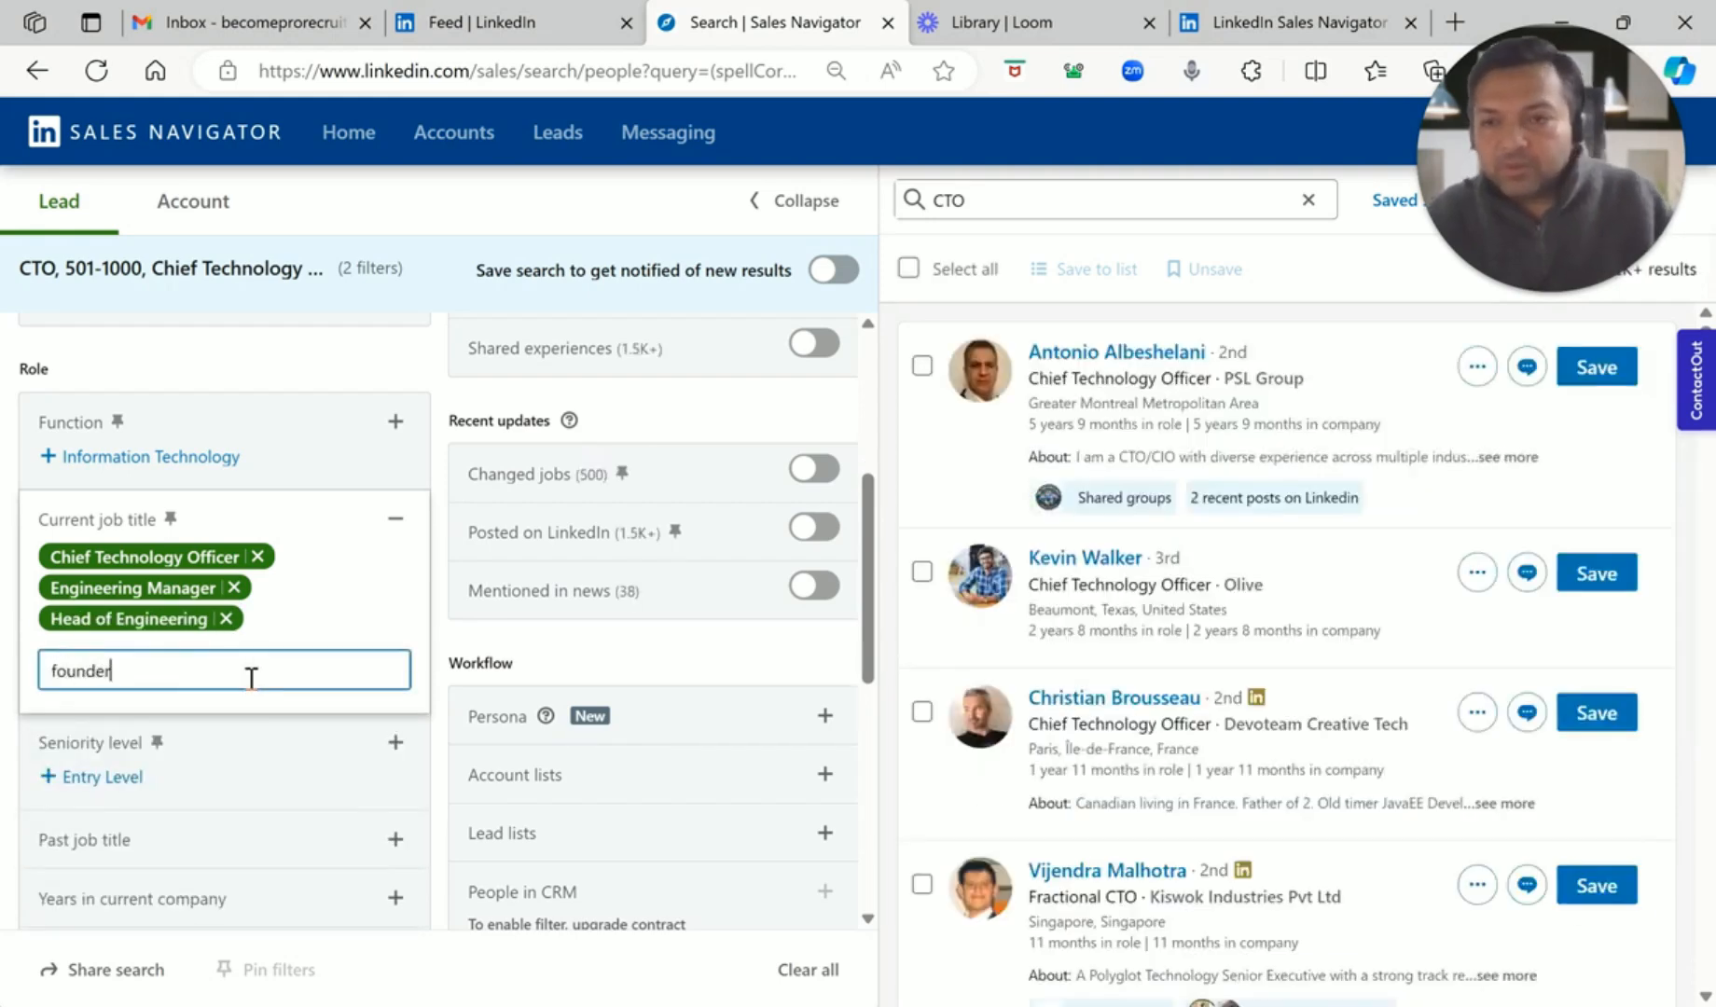
left_click(246, 717)
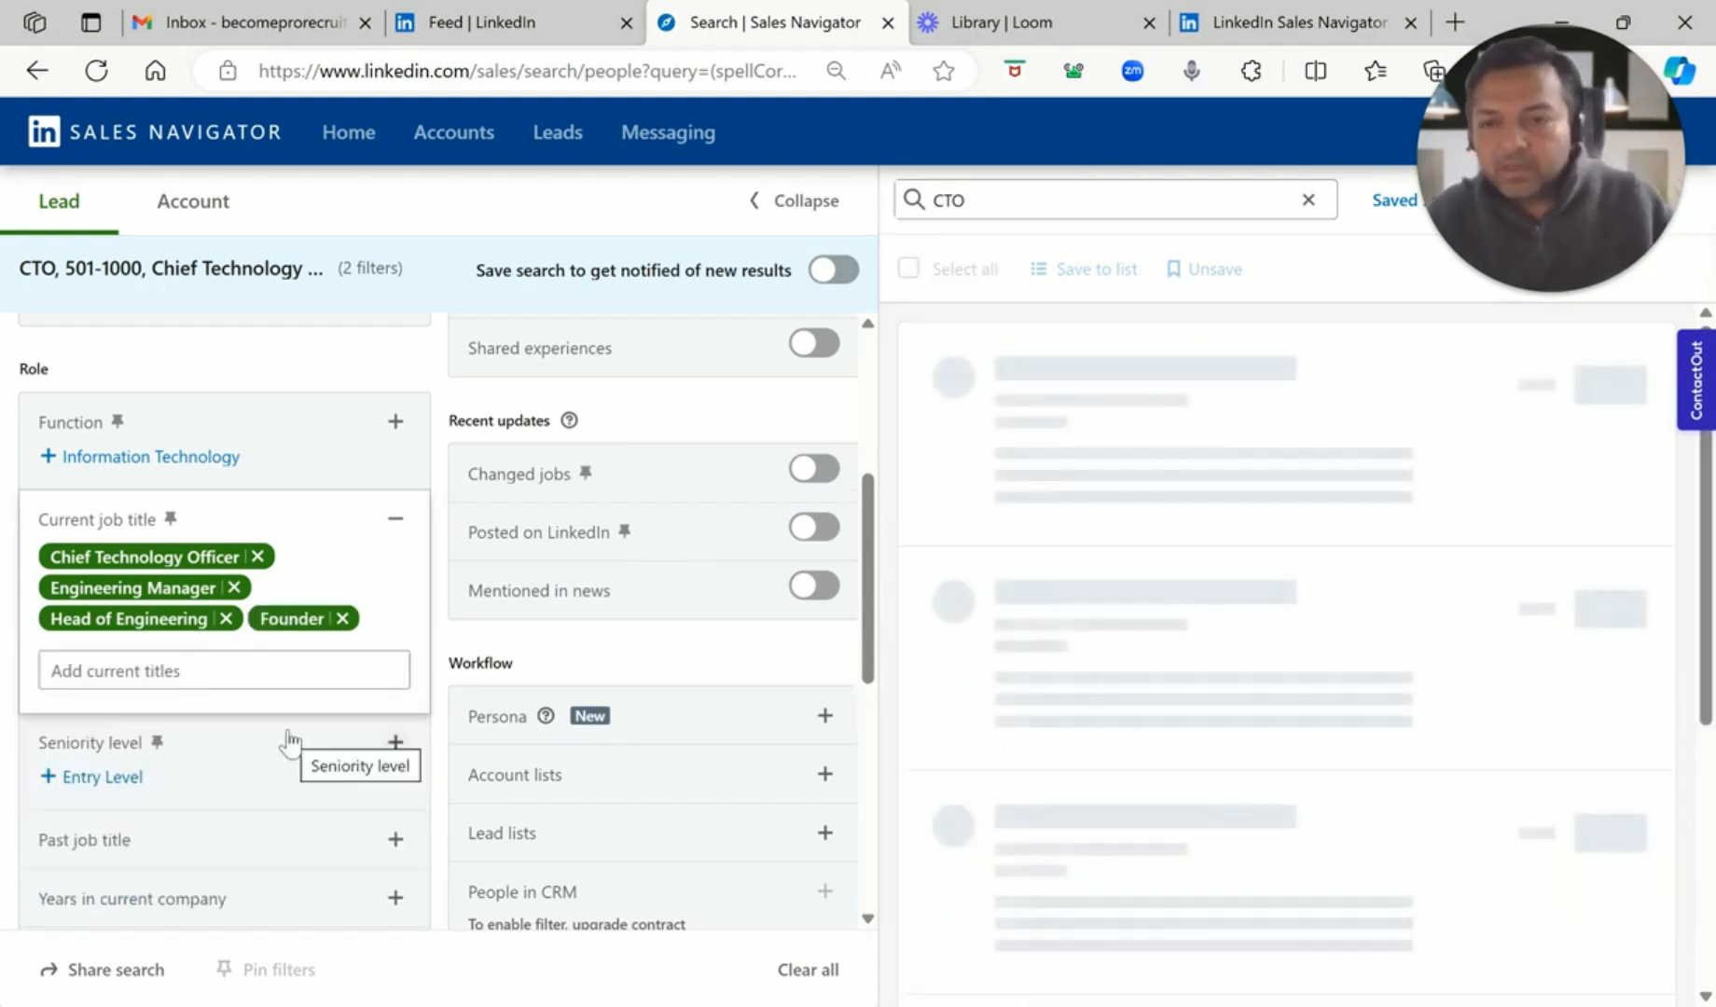
left_click(328, 676)
type("co")
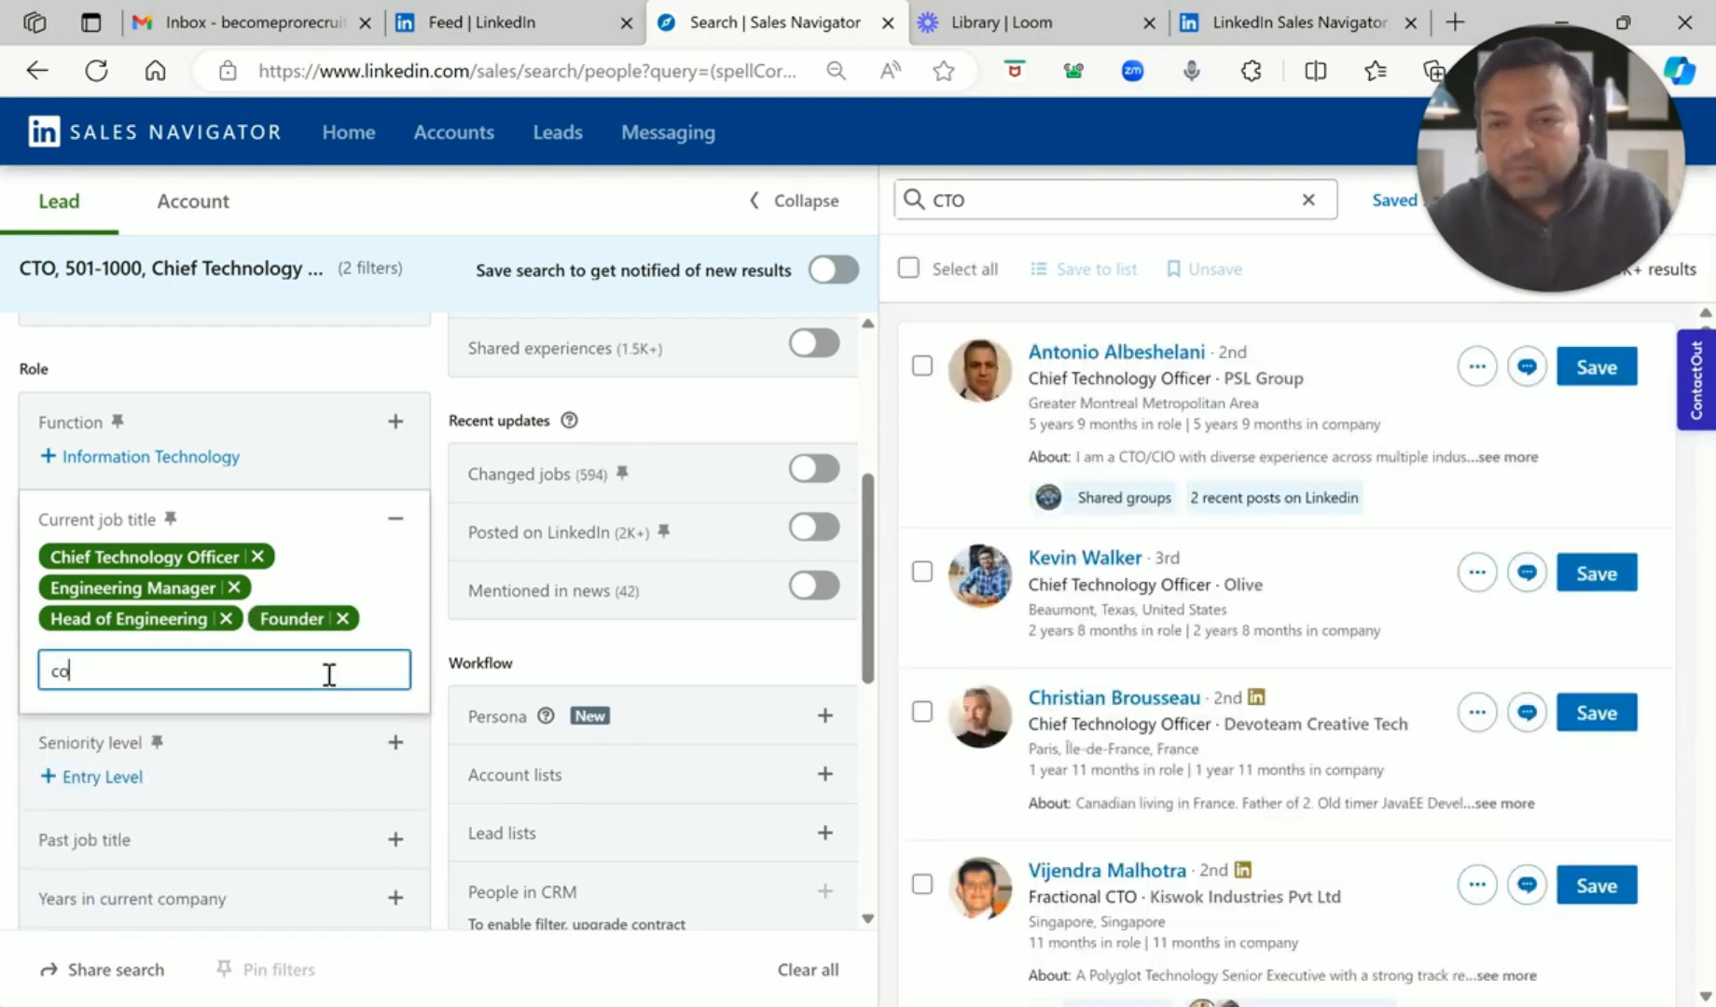
type("-")
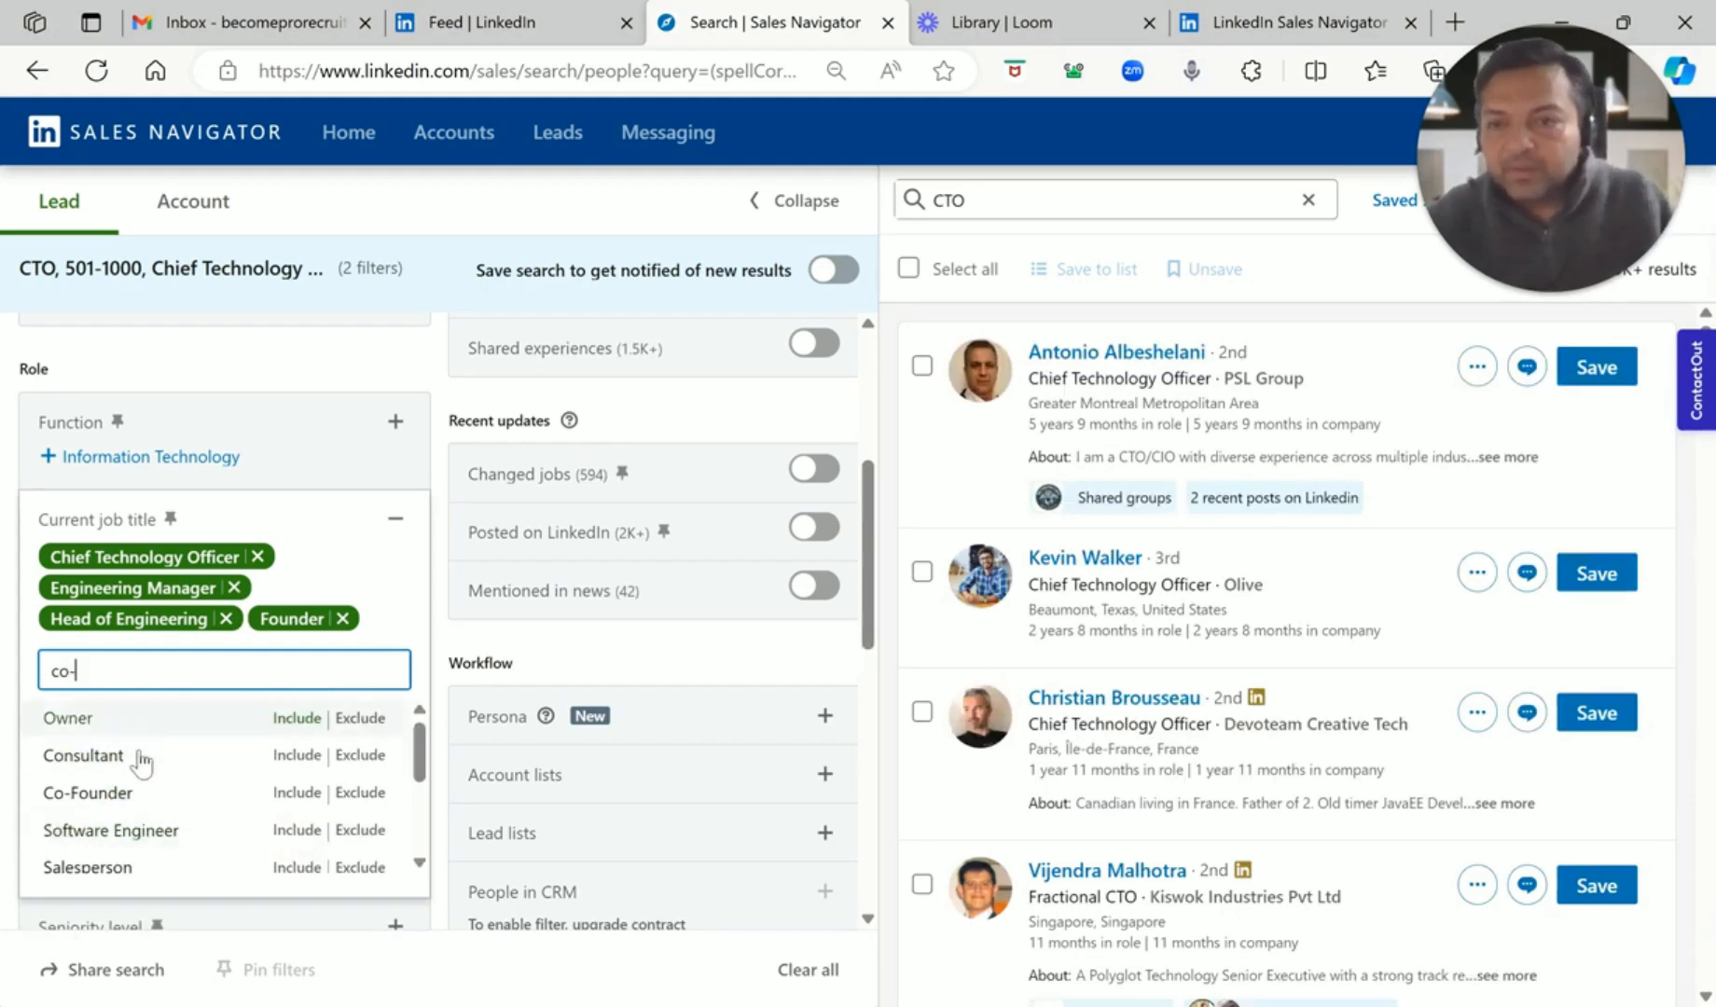
left_click(209, 804)
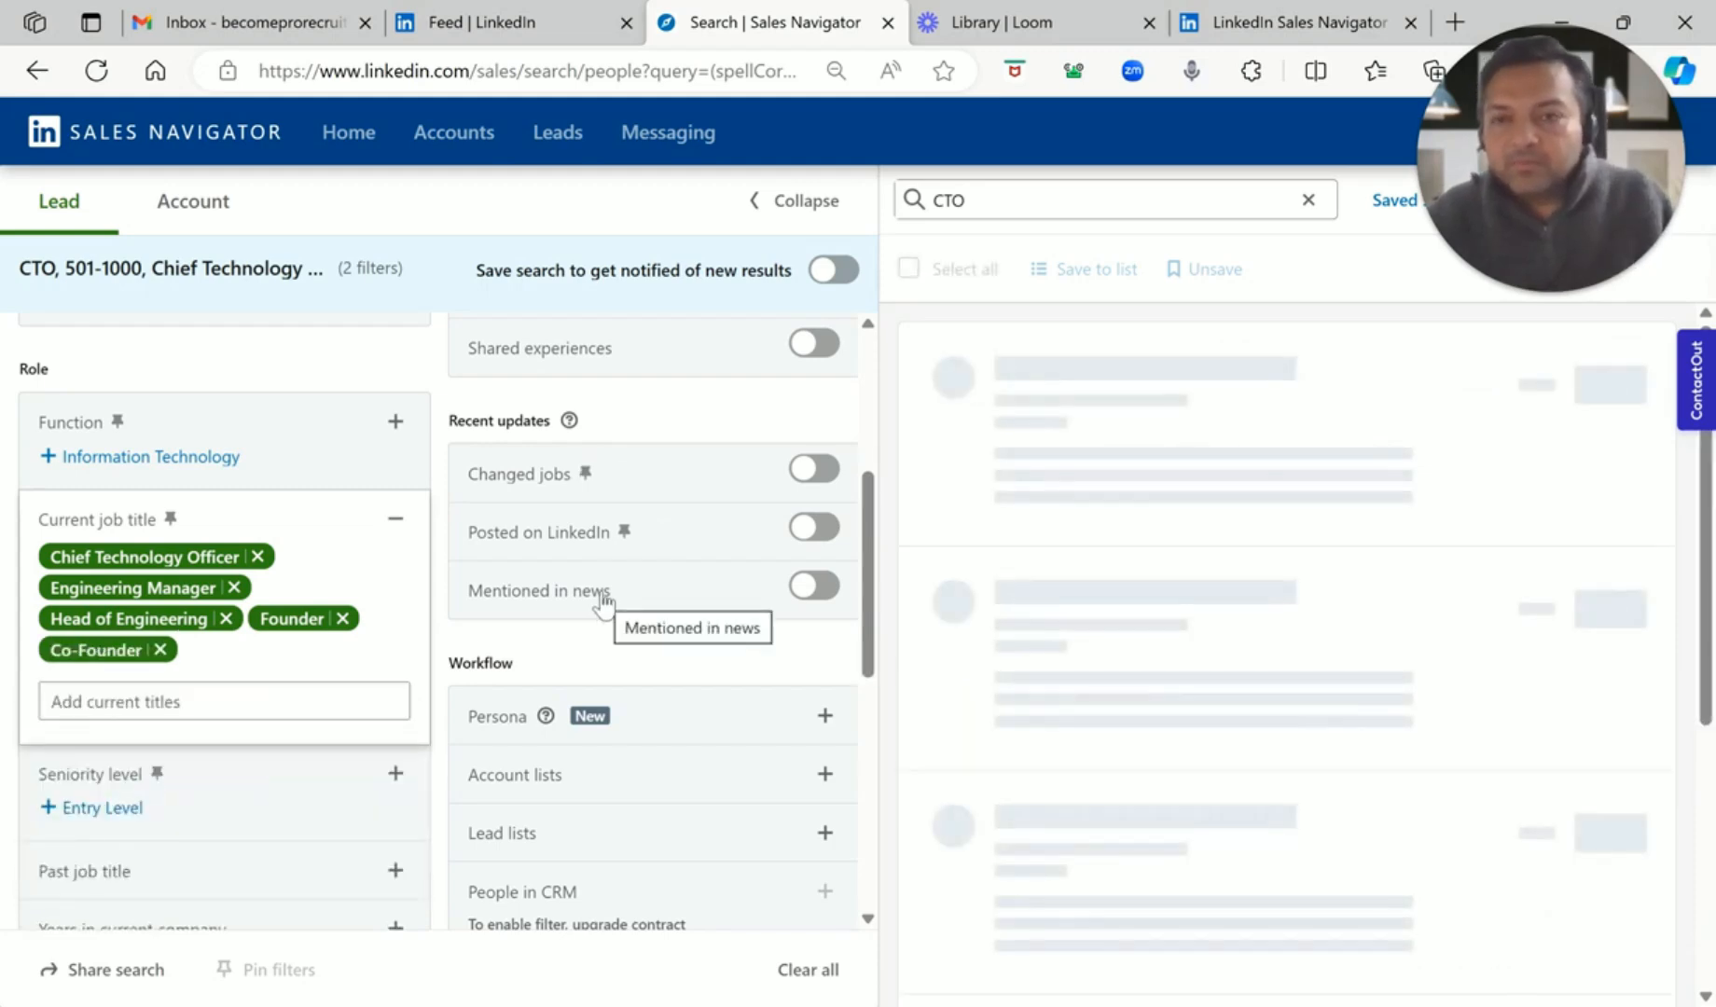
left_click(437, 538)
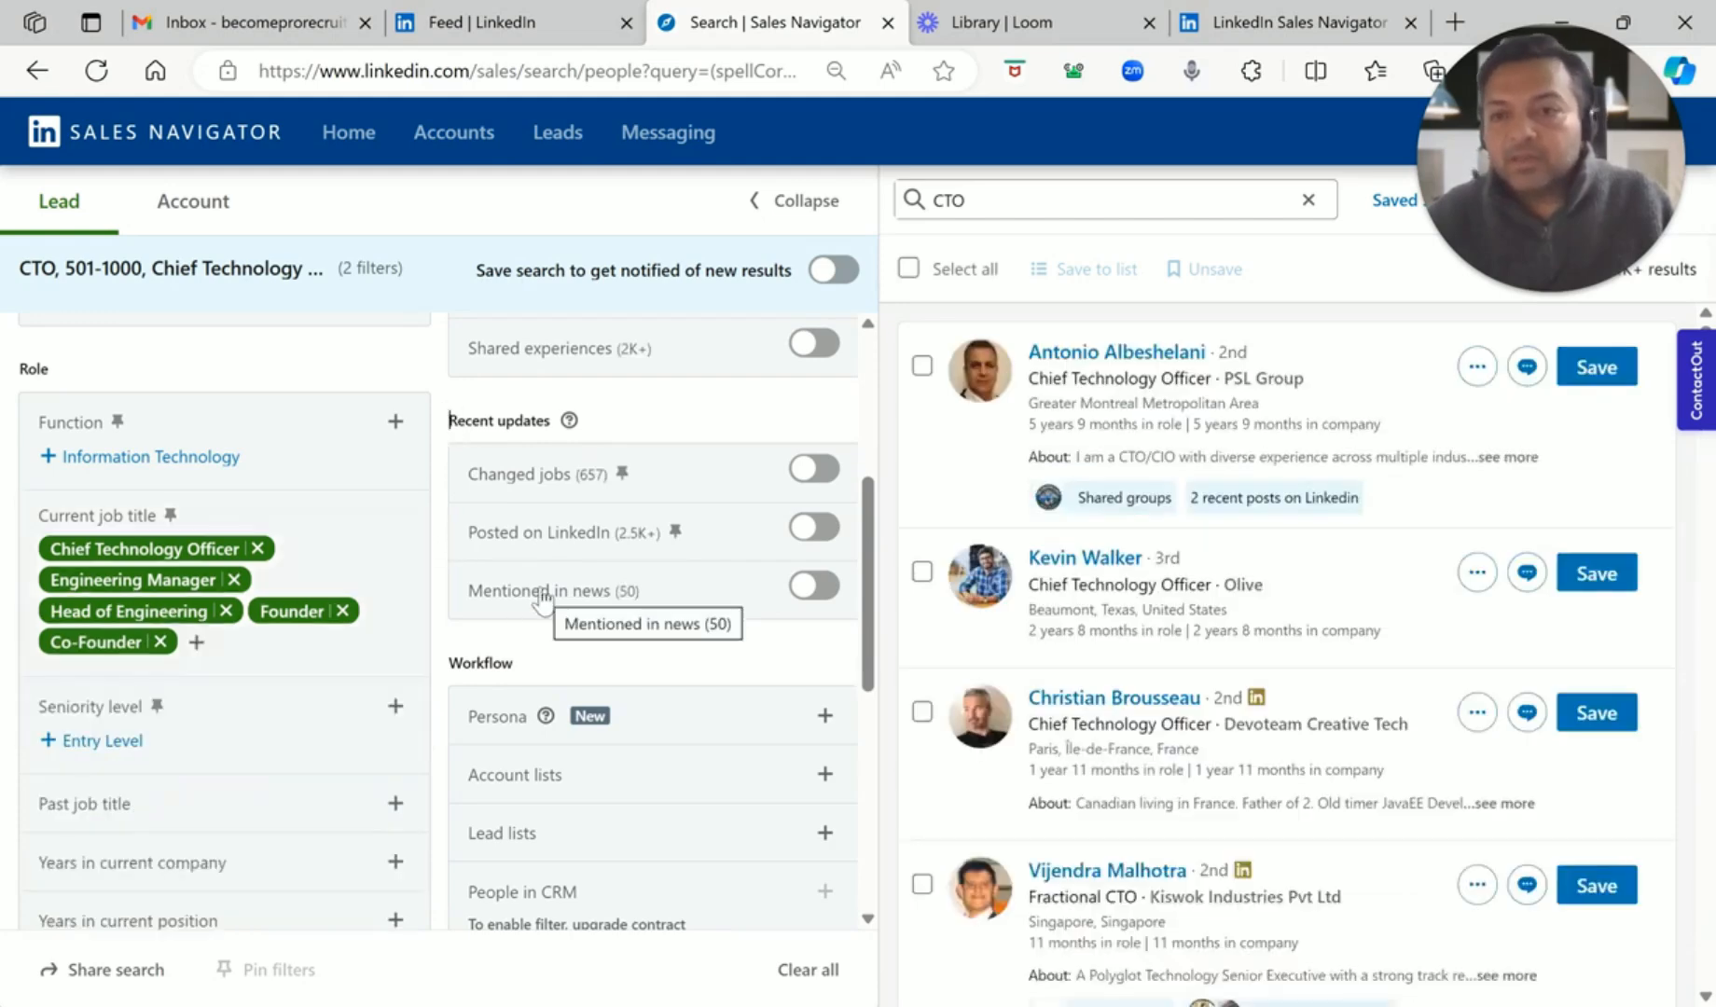
Examine the options of the seniority level filter without choosing one
scroll(541, 599, "down", 3)
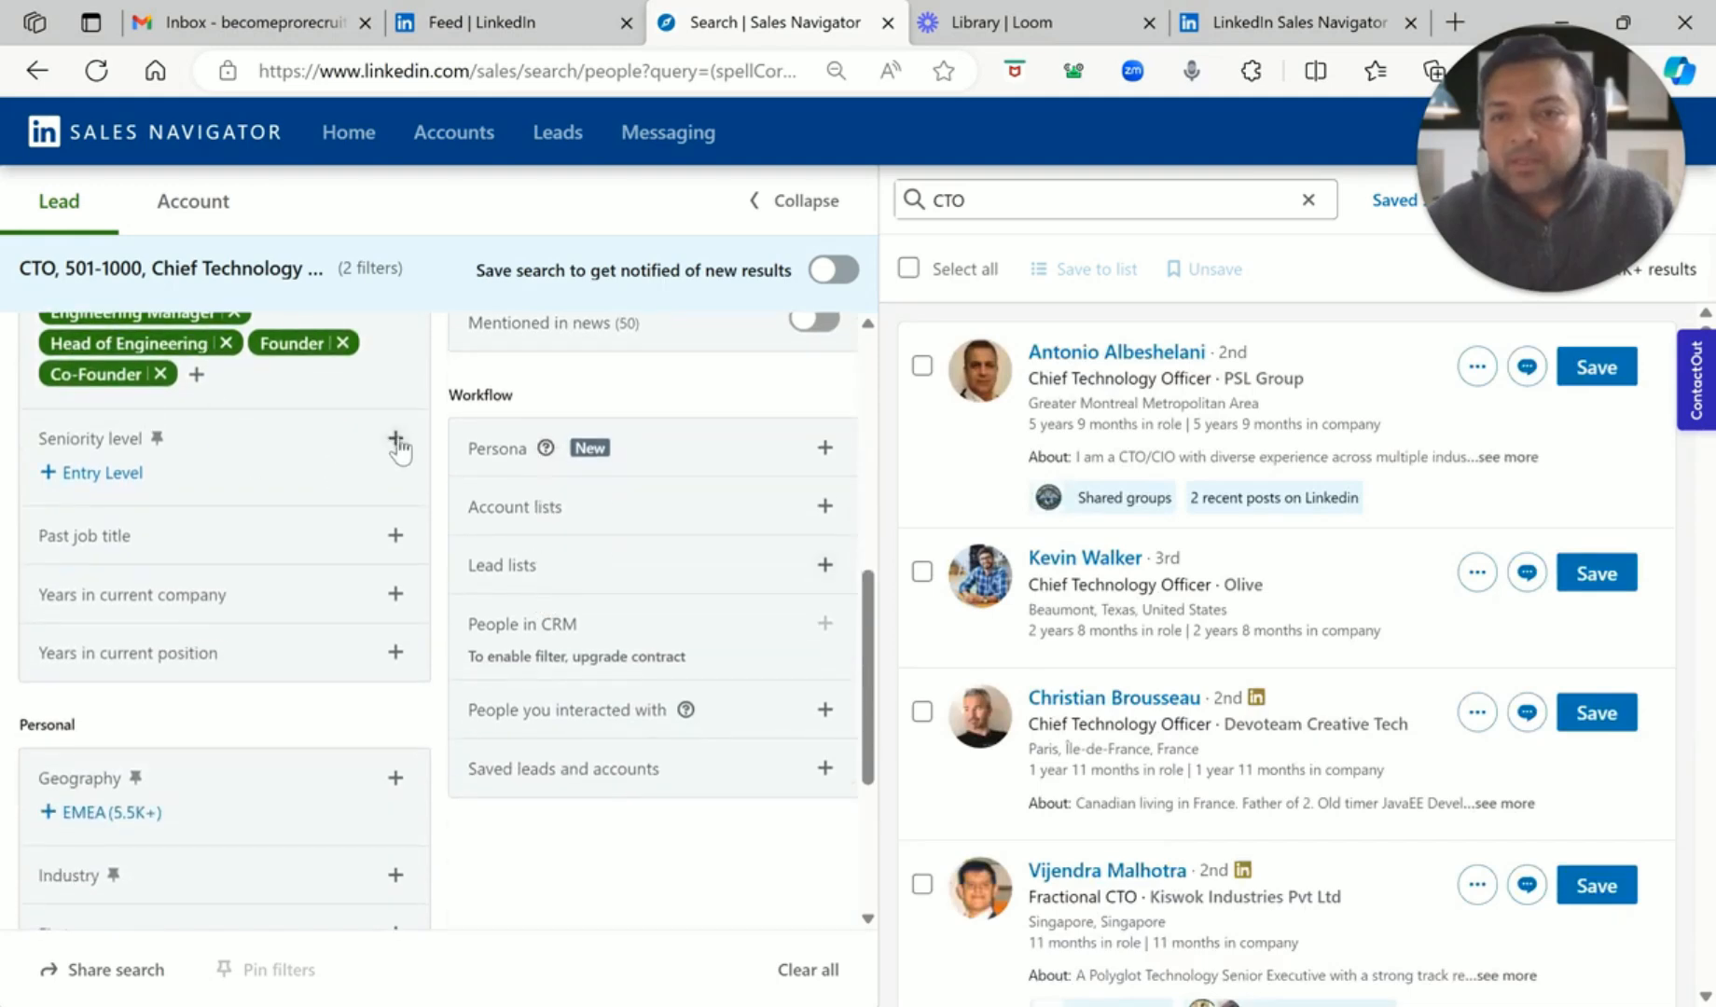
left_click(395, 440)
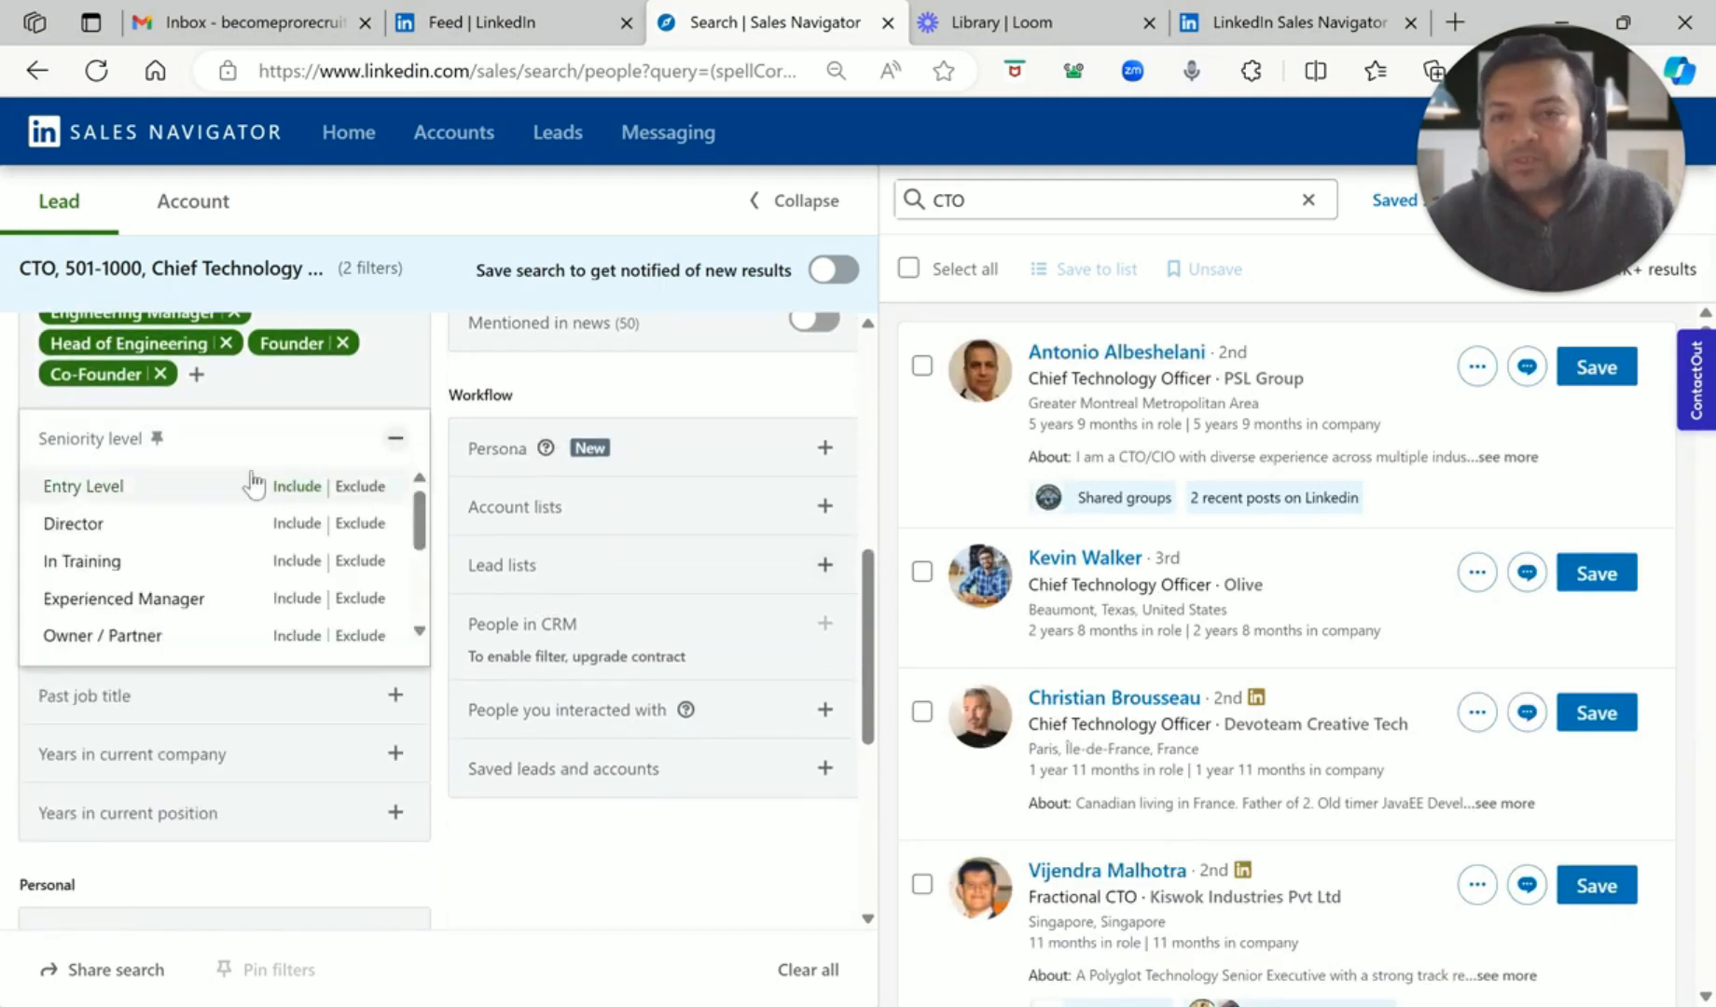
left_click(413, 382)
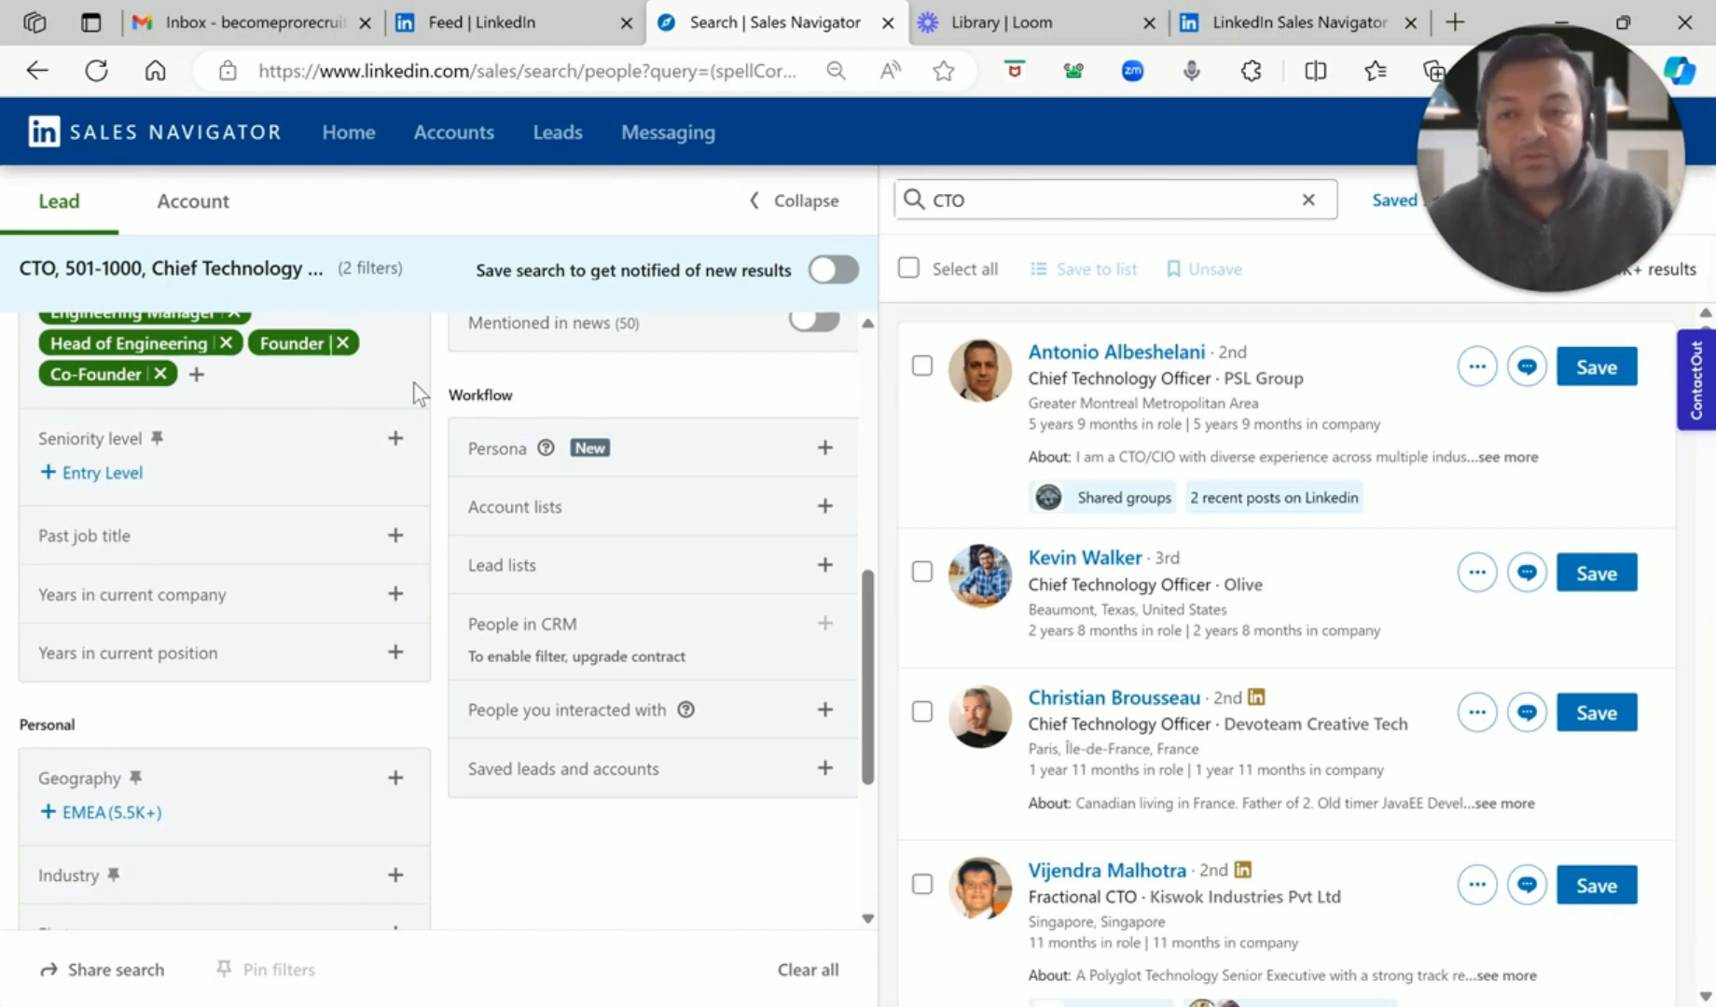
Include the Melbourne, Victoria, Australia region in the leads' geography filter and close its location entry
scroll(418, 465, "down", 4)
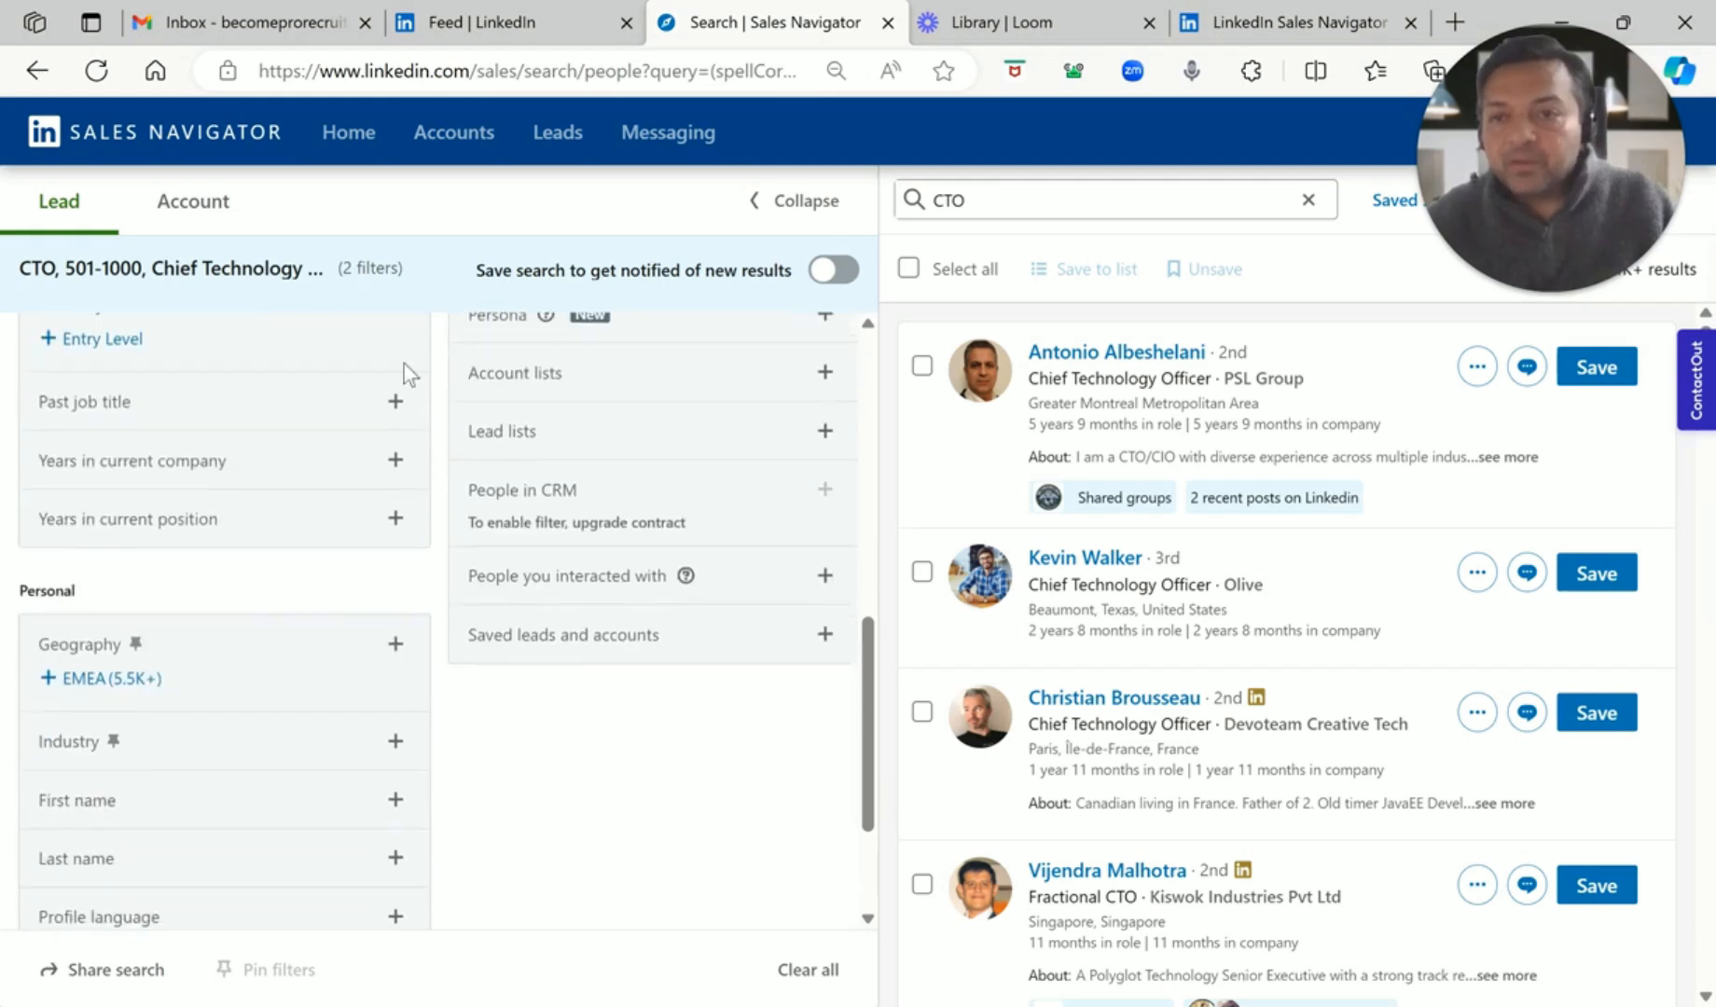
left_click(395, 434)
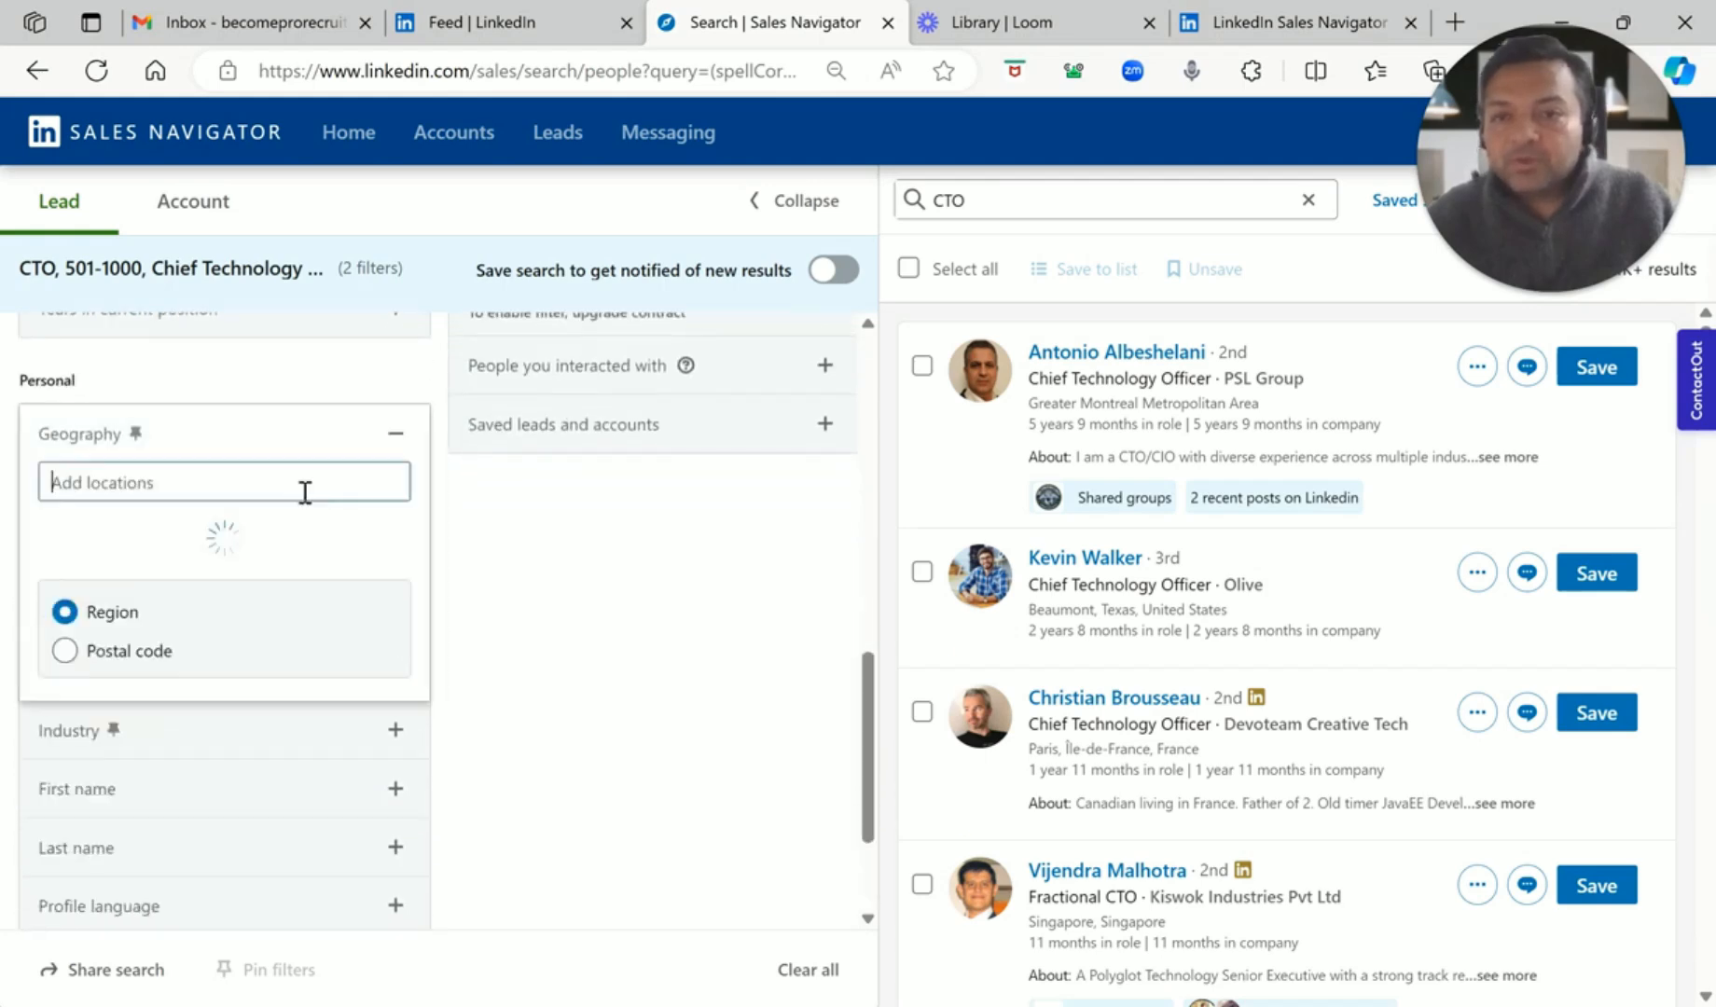
type("MElbour")
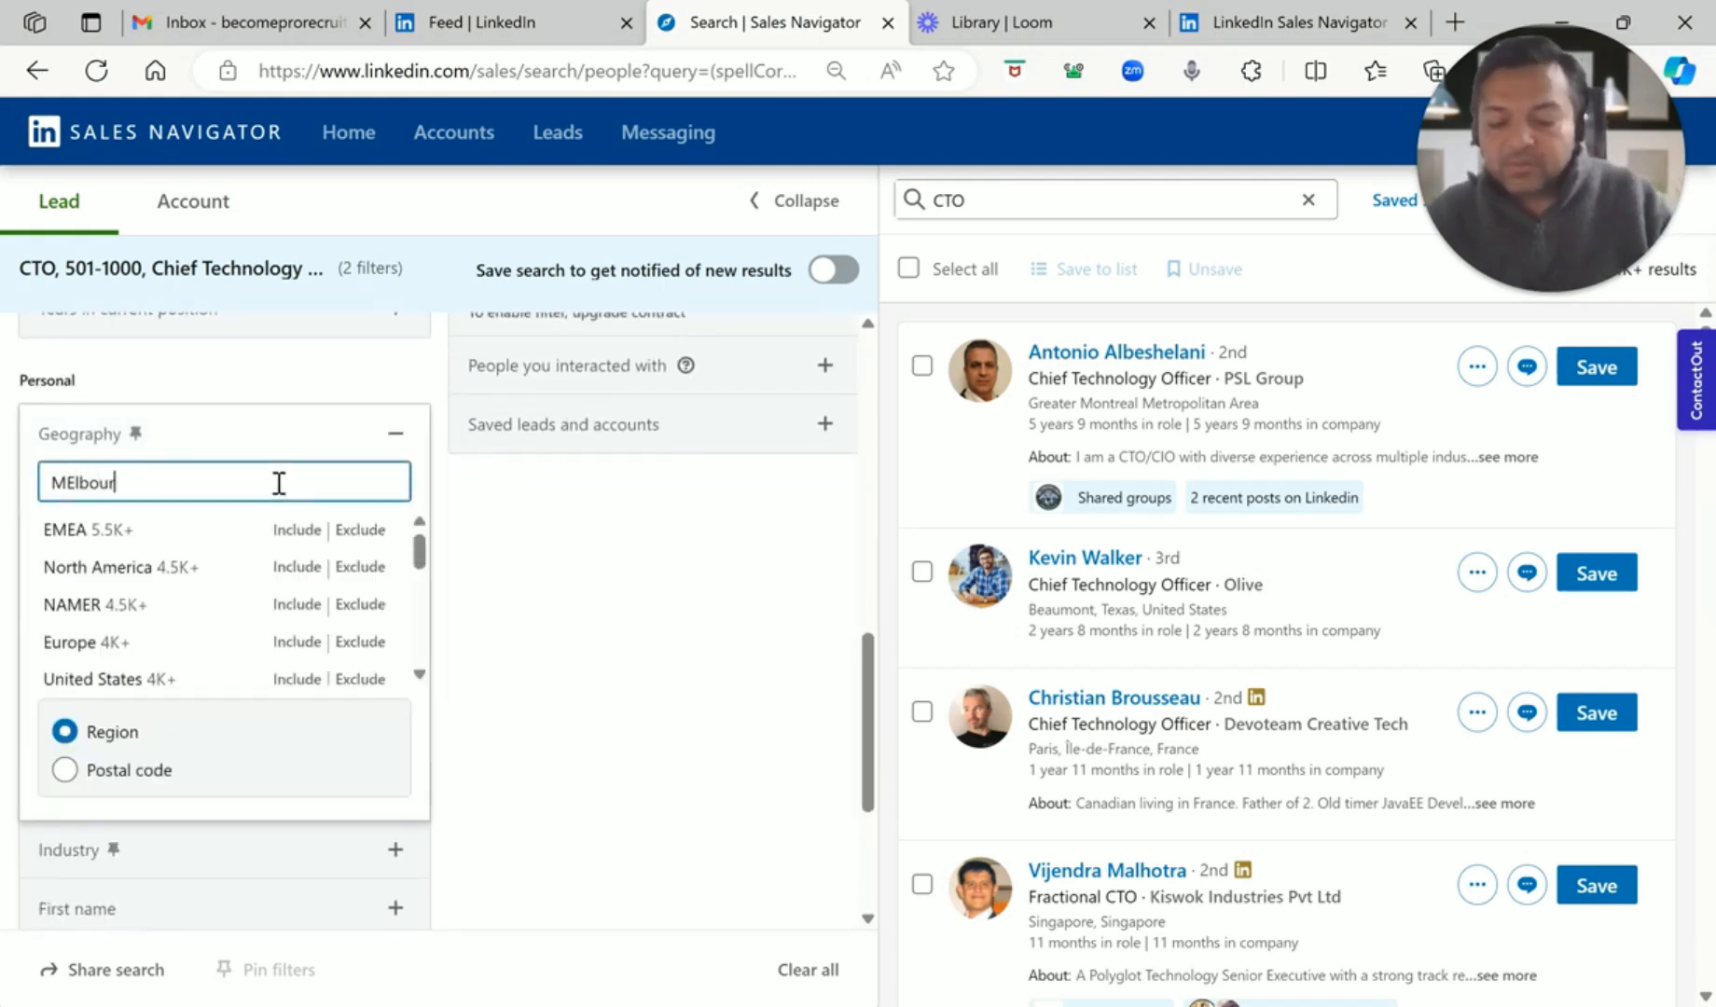
left_click(224, 530)
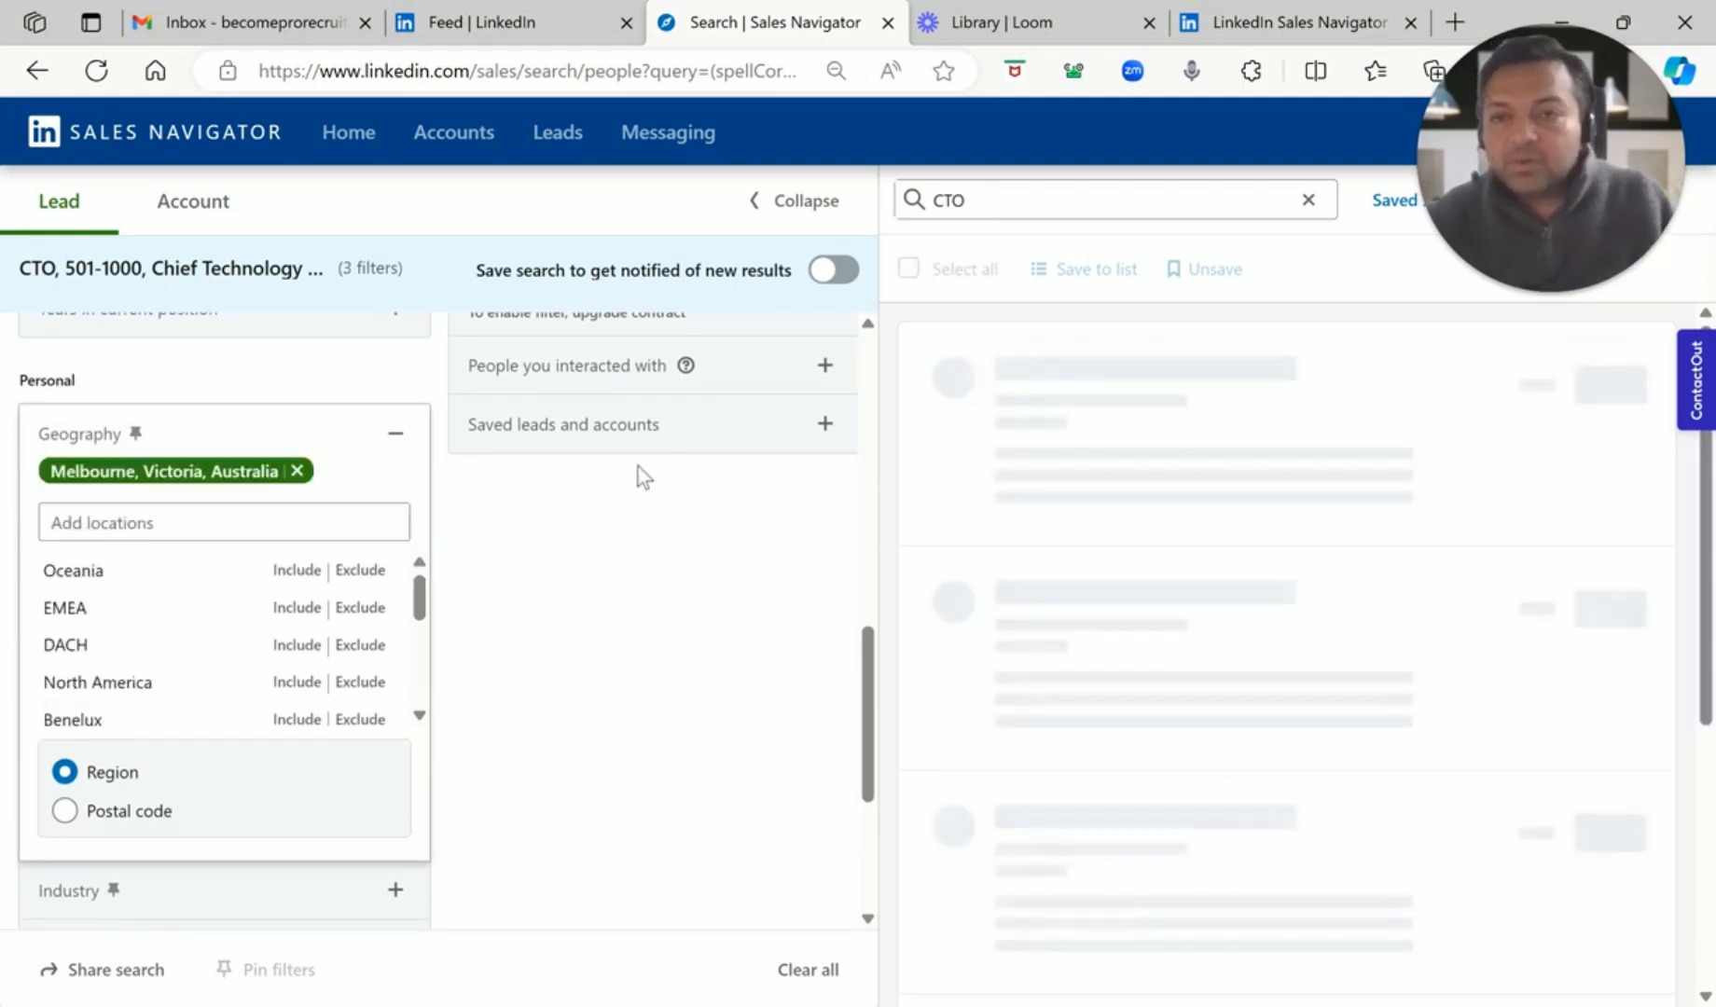
left_click(421, 387)
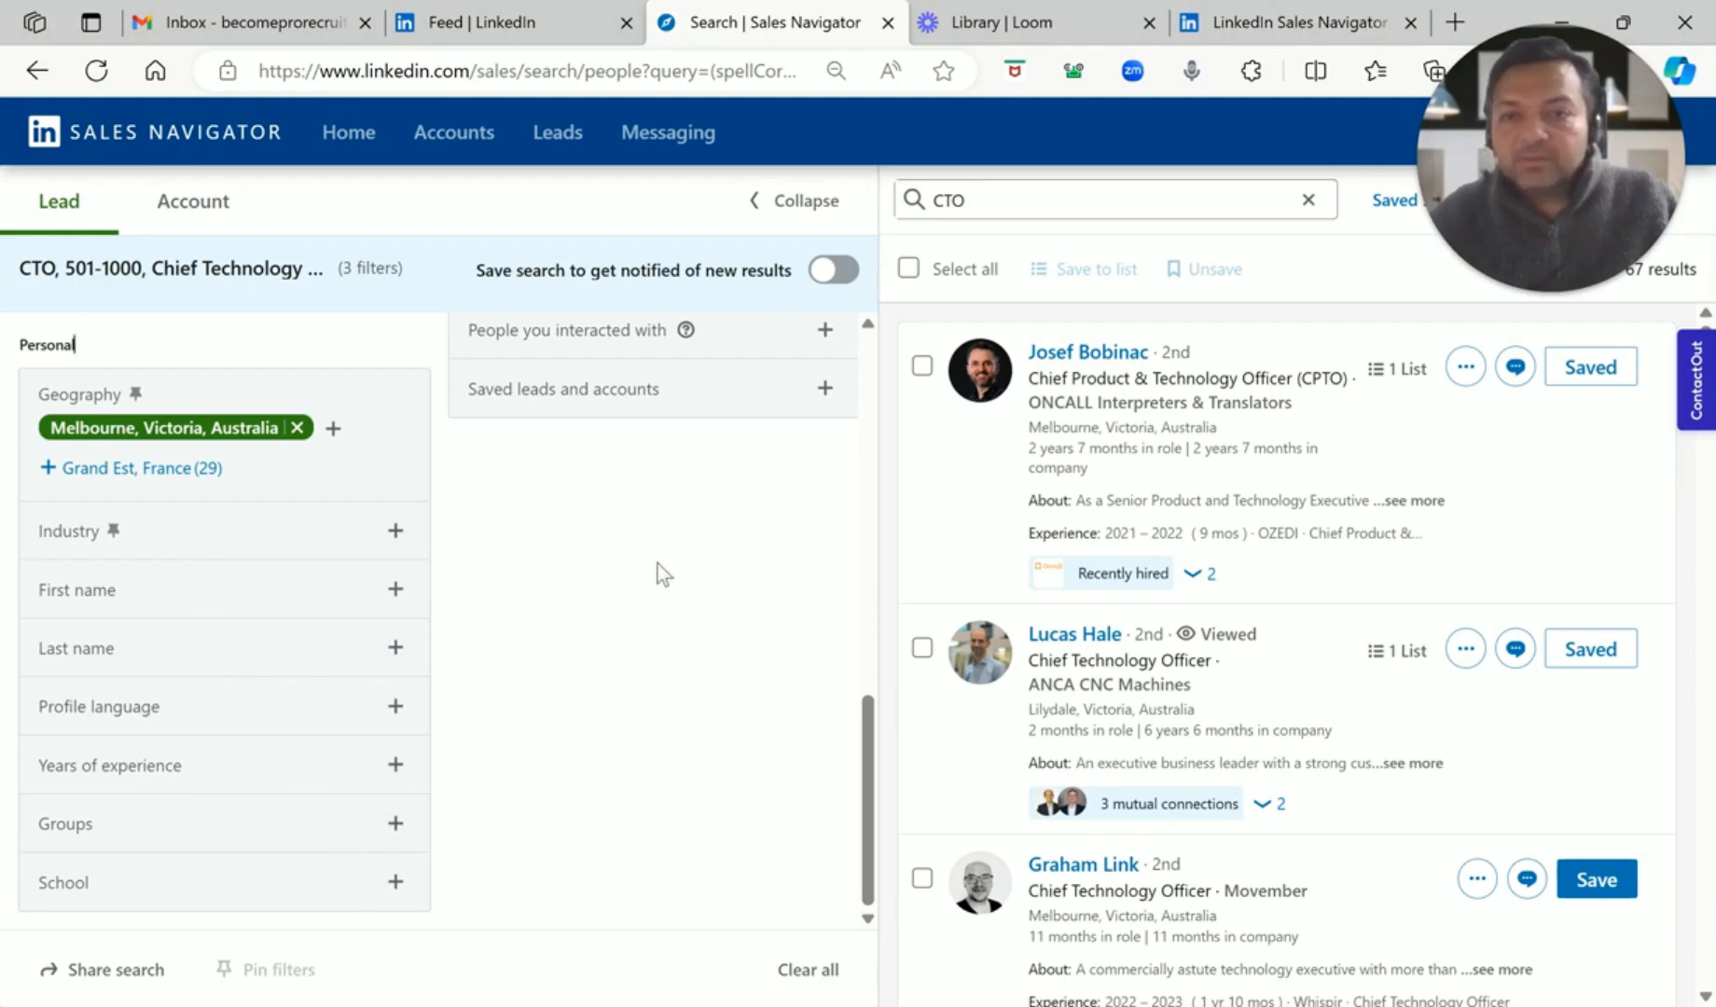
Examine the Connection and Connections of filters under Best path in without choosing any option
scroll(639, 535, "up", 10)
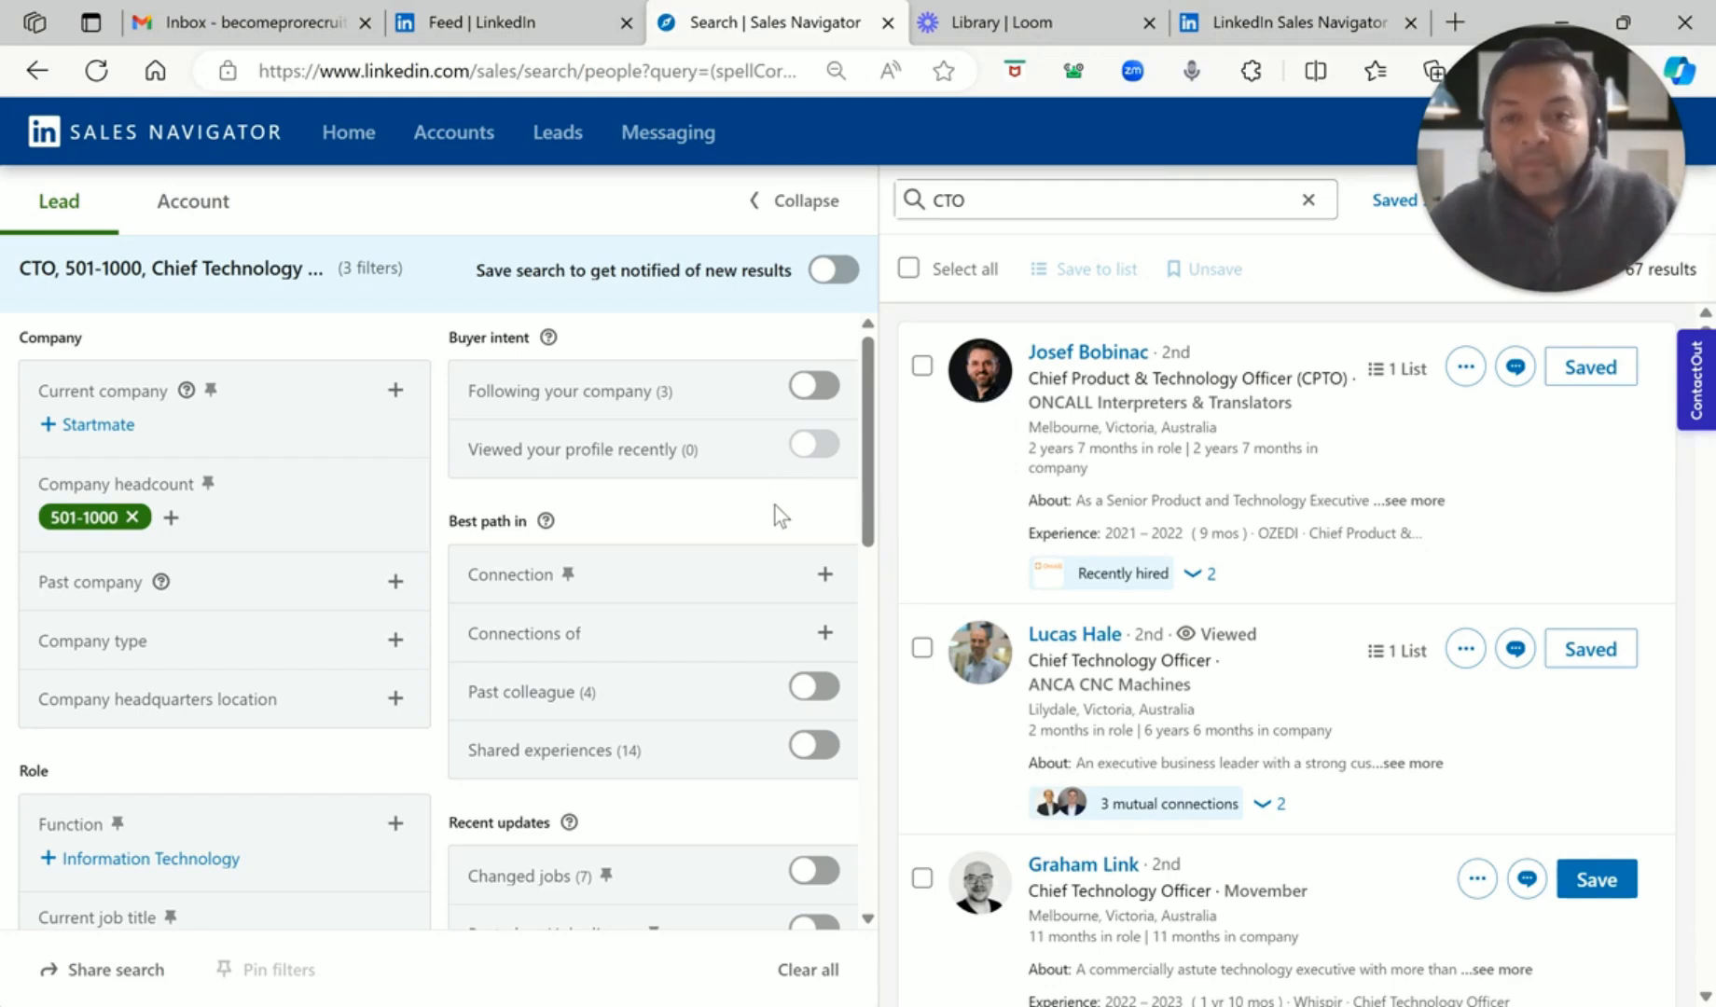
scroll(775, 505, "down", 2)
left_click(824, 442)
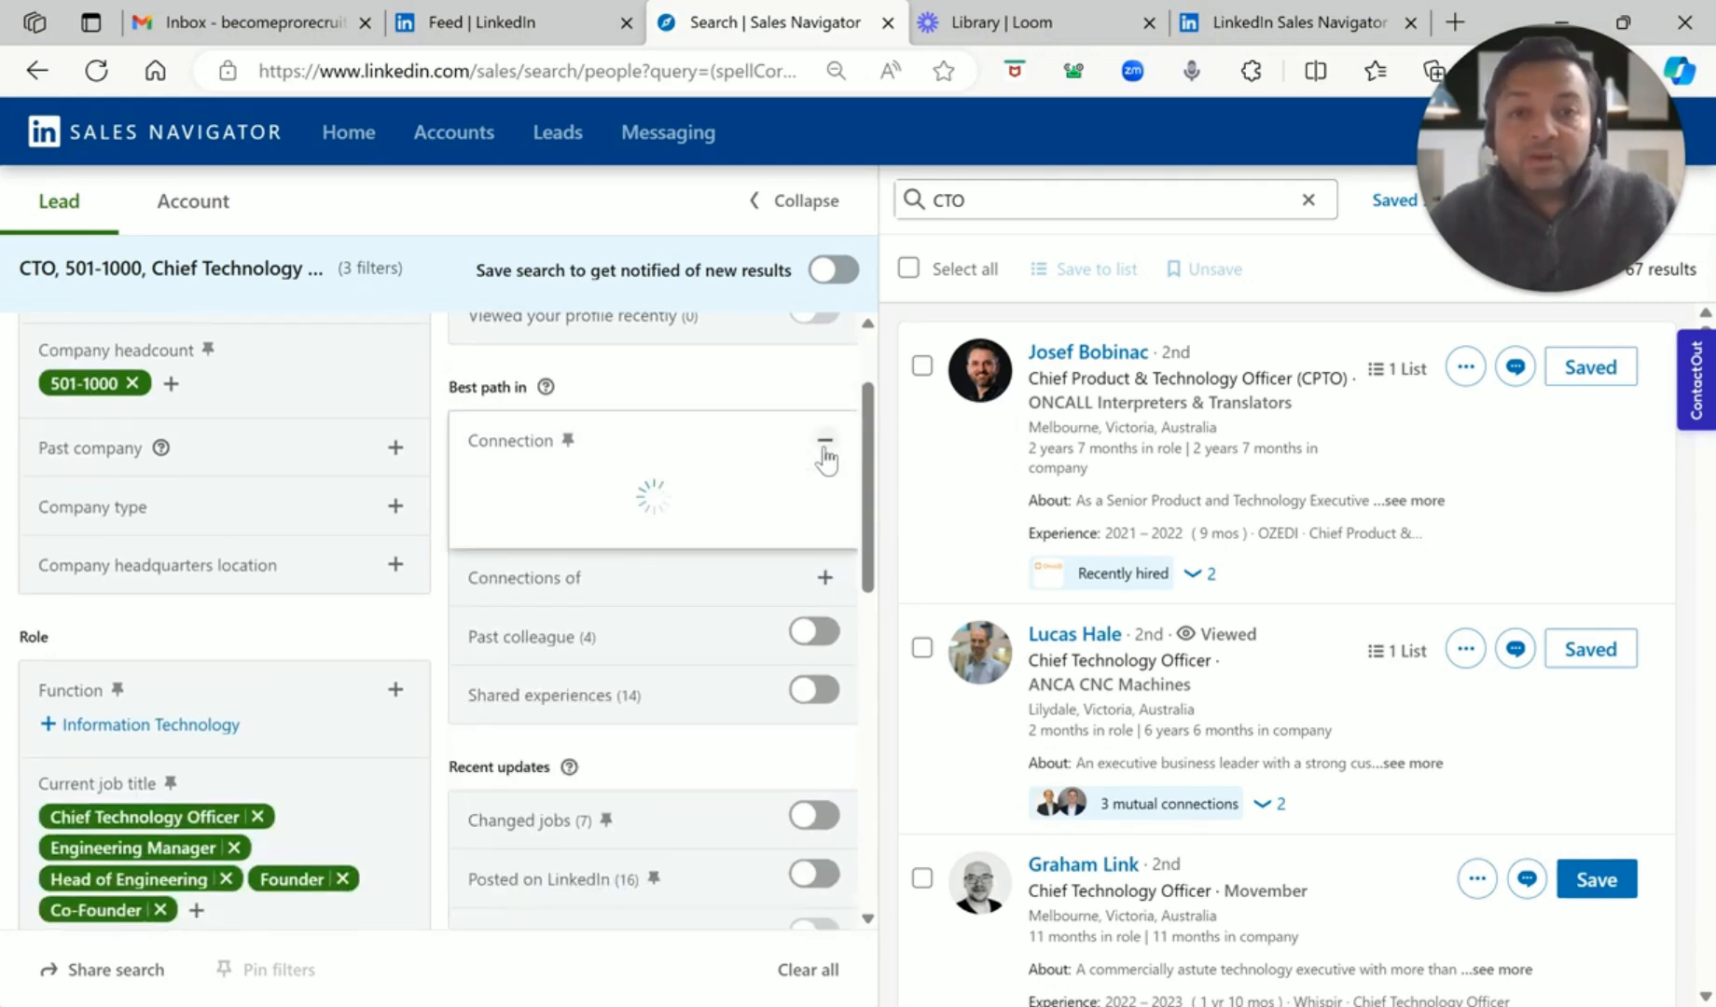
left_click(820, 440)
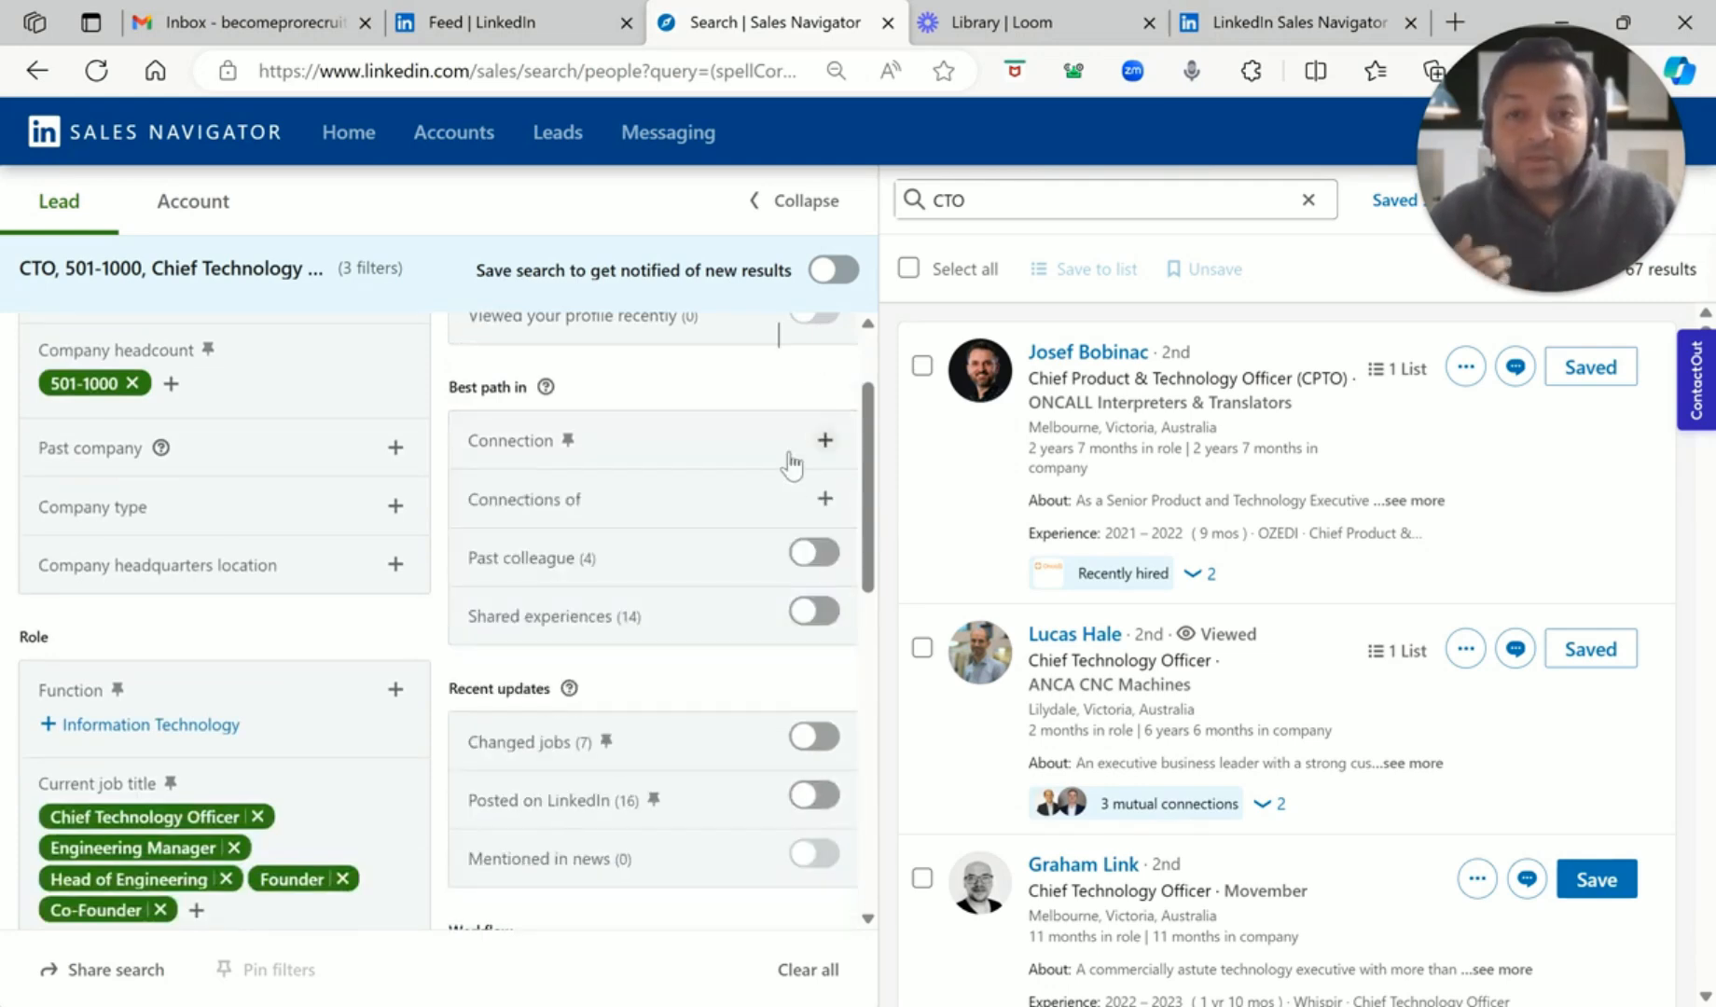
left_click(822, 498)
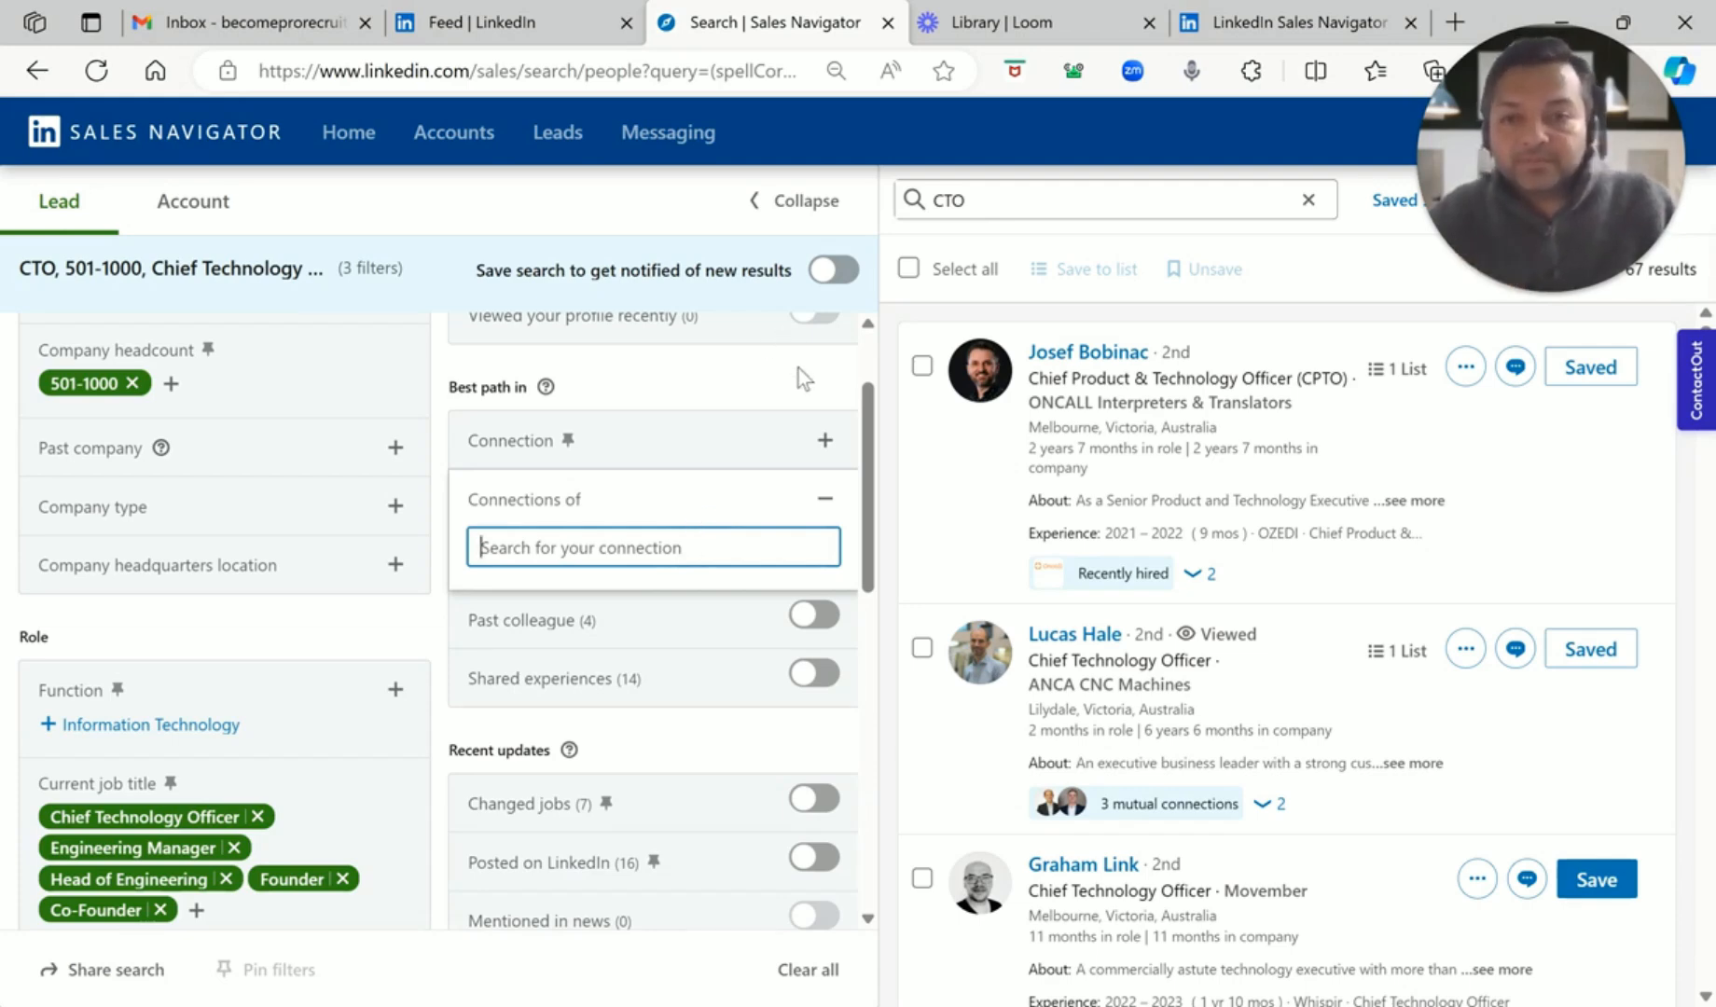
left_click(789, 480)
Restrict the leads to people with shared experiences who have recently posted on LinkedIn
scroll(811, 513, "down", 2)
left_click(818, 494)
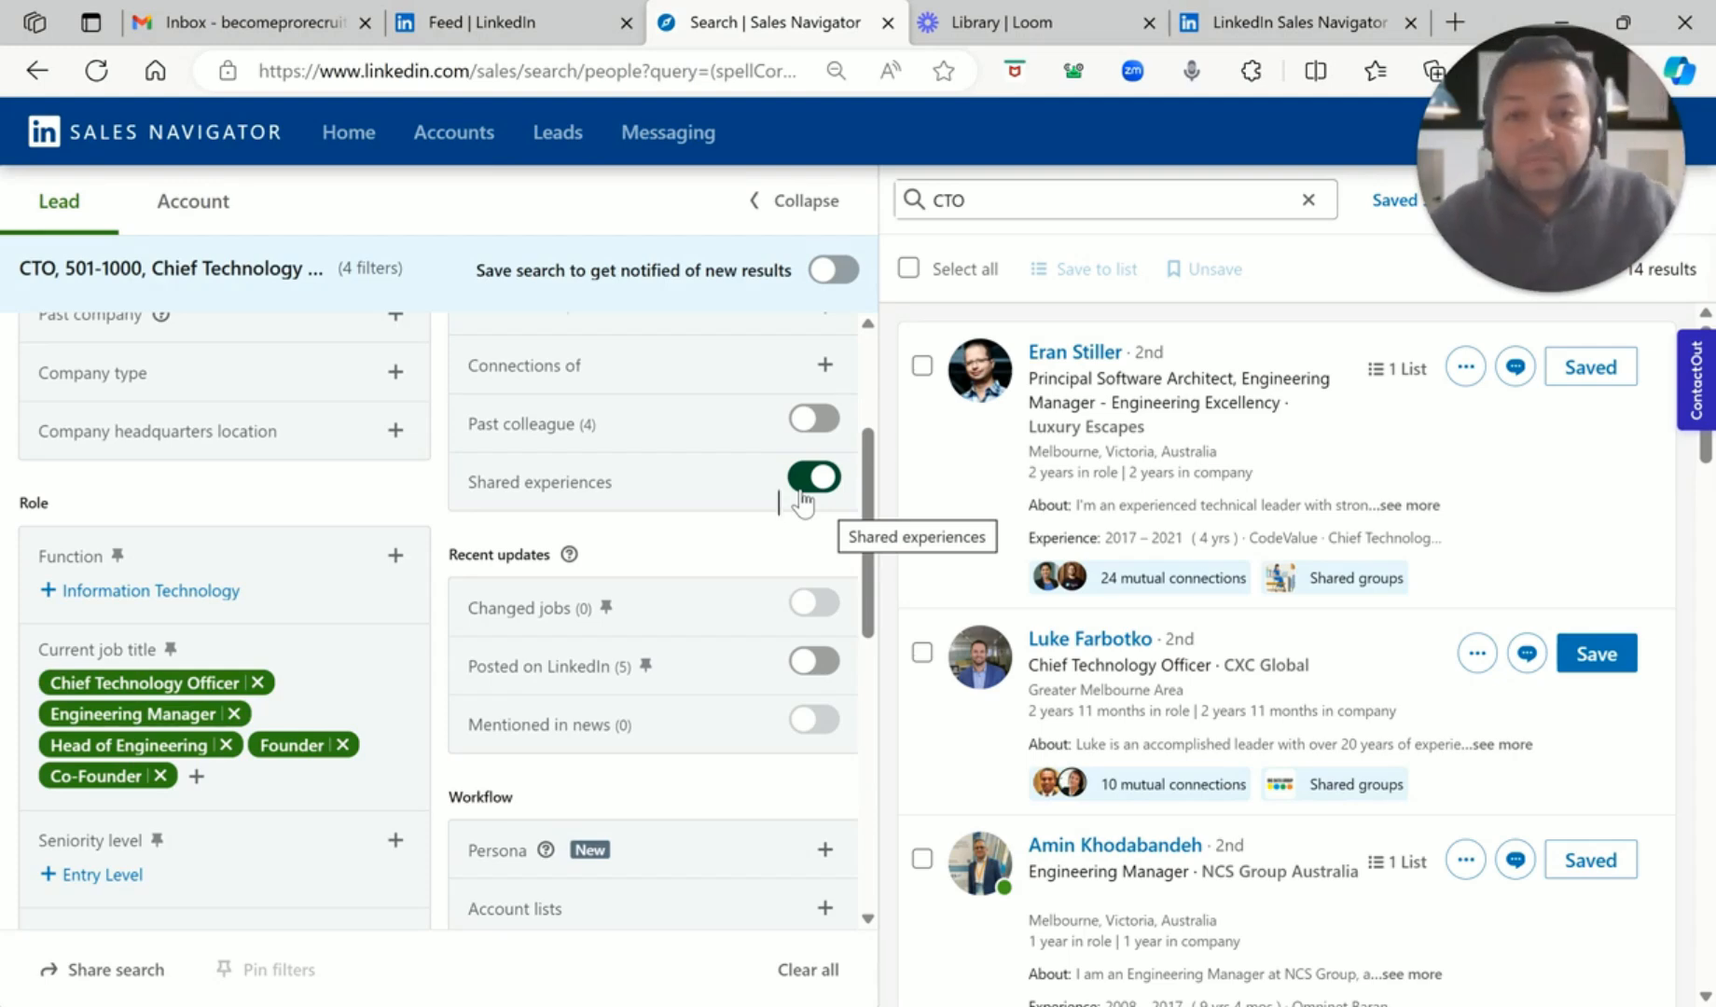
scroll(737, 537, "down", 1)
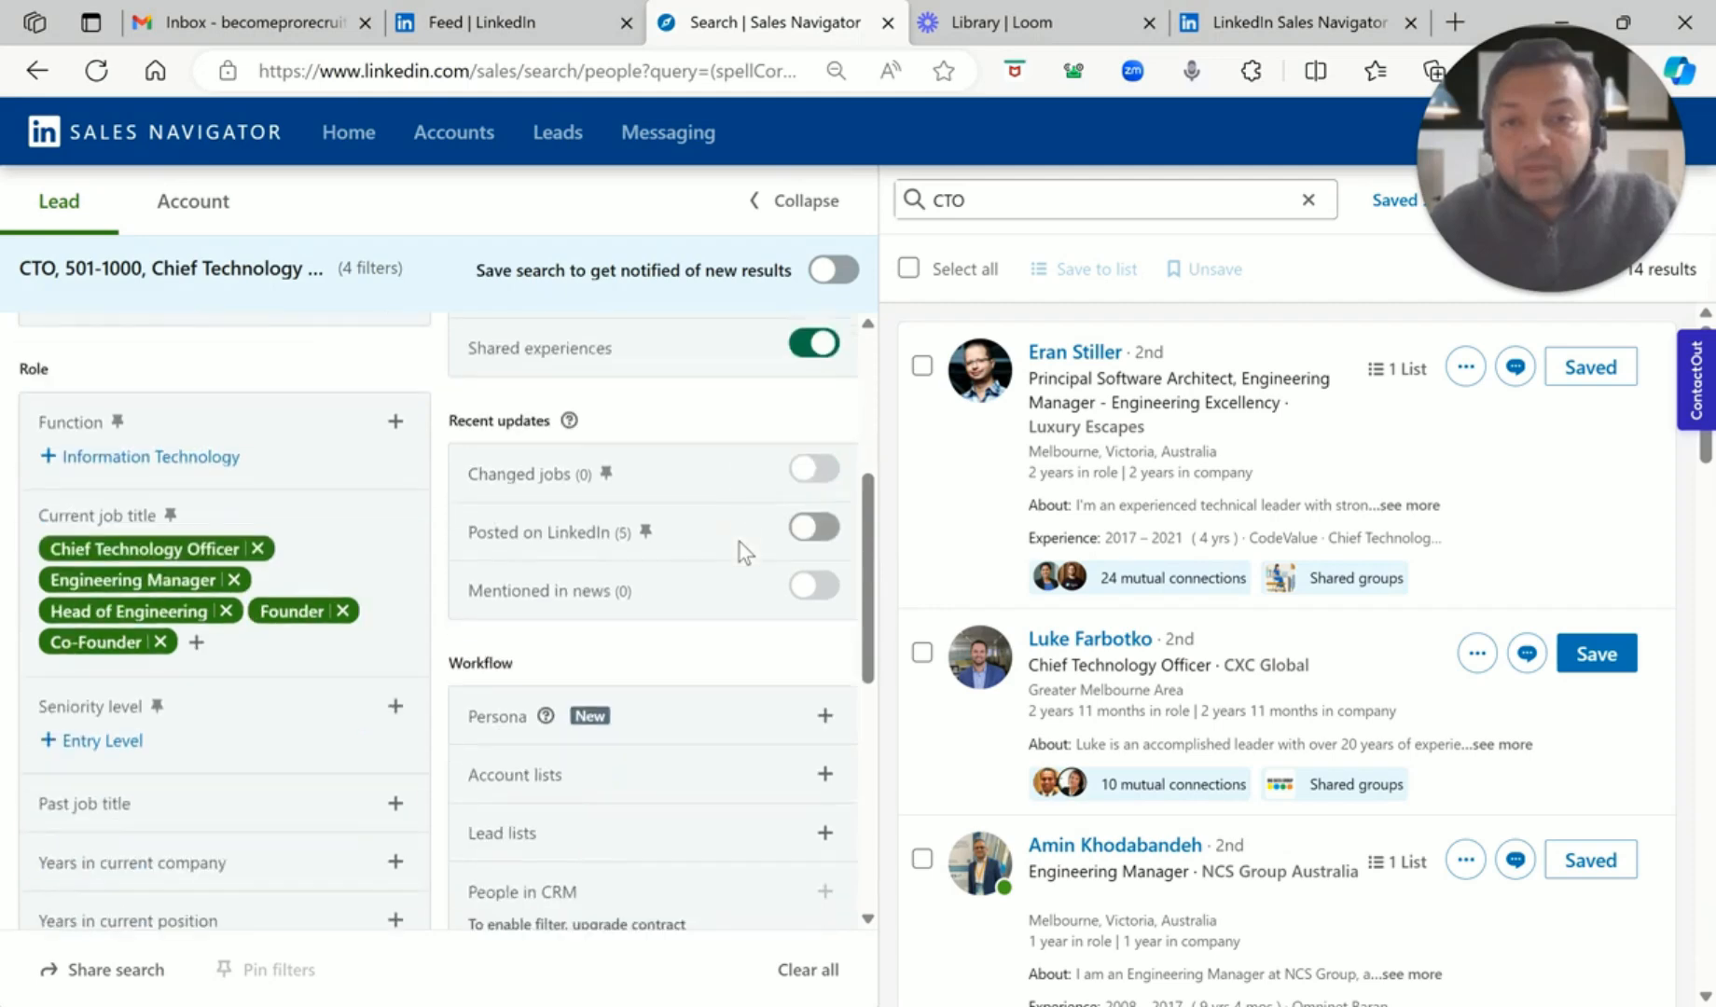
left_click(813, 527)
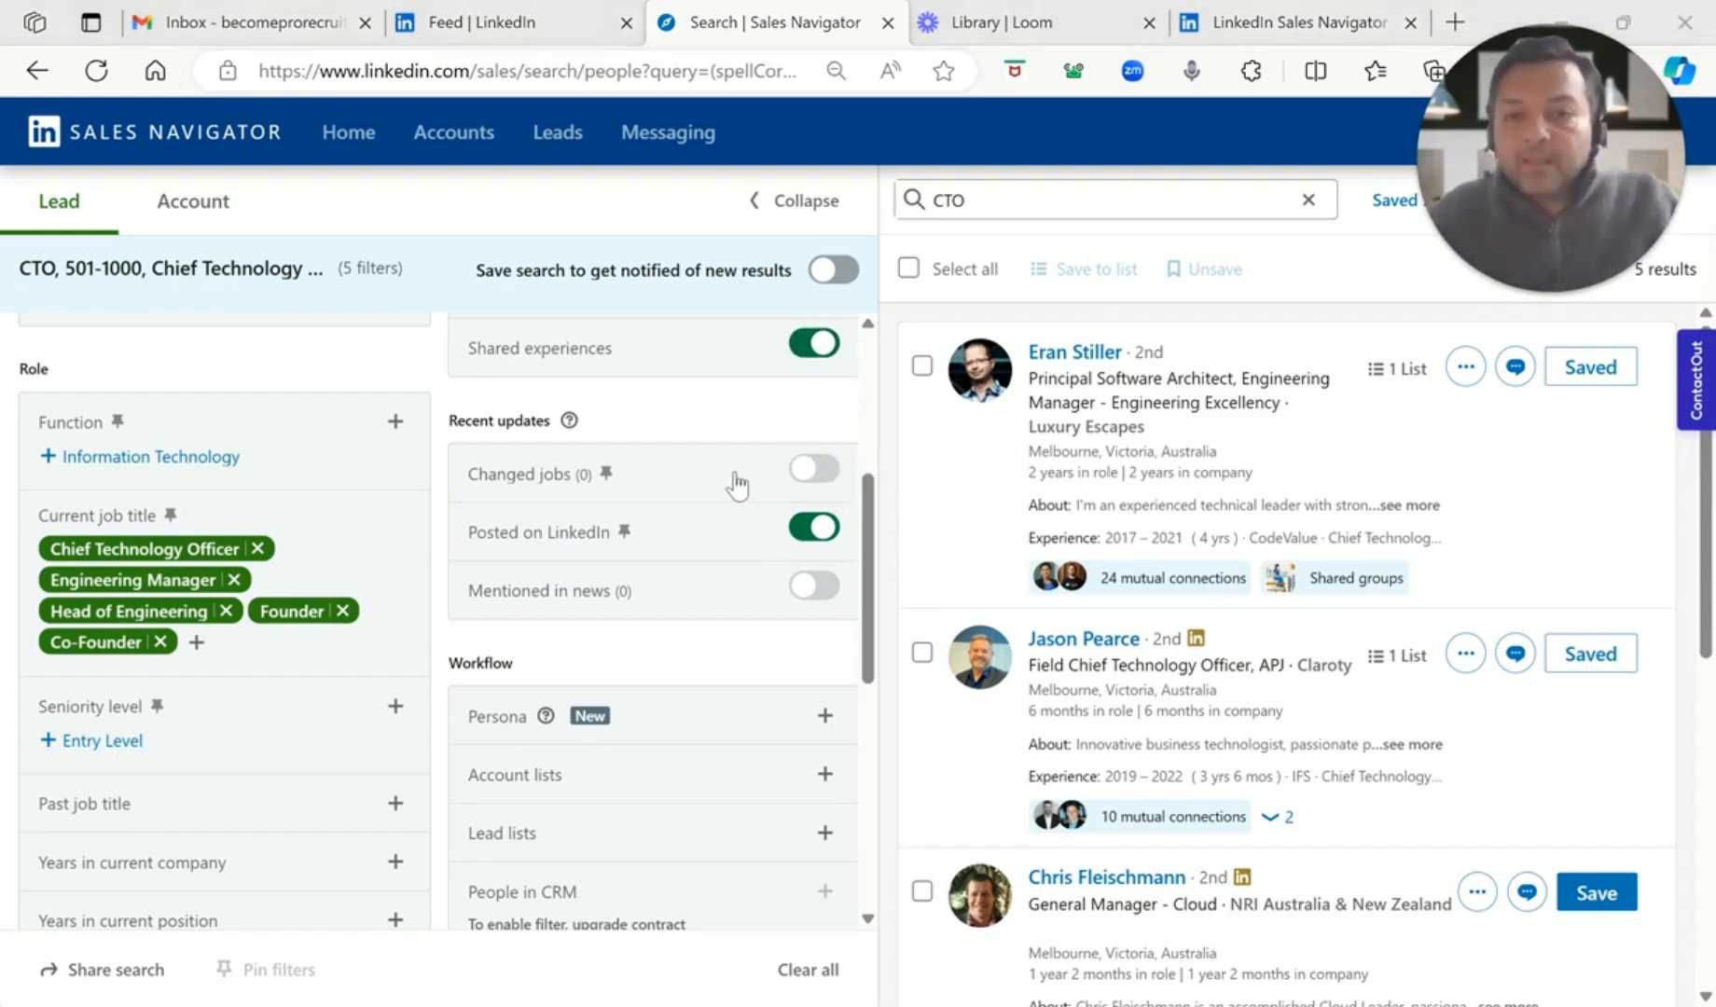
Collapse the expanded filter view and review the leads that match the shared experiences and recent posting filters
scroll(736, 485, "down", 2)
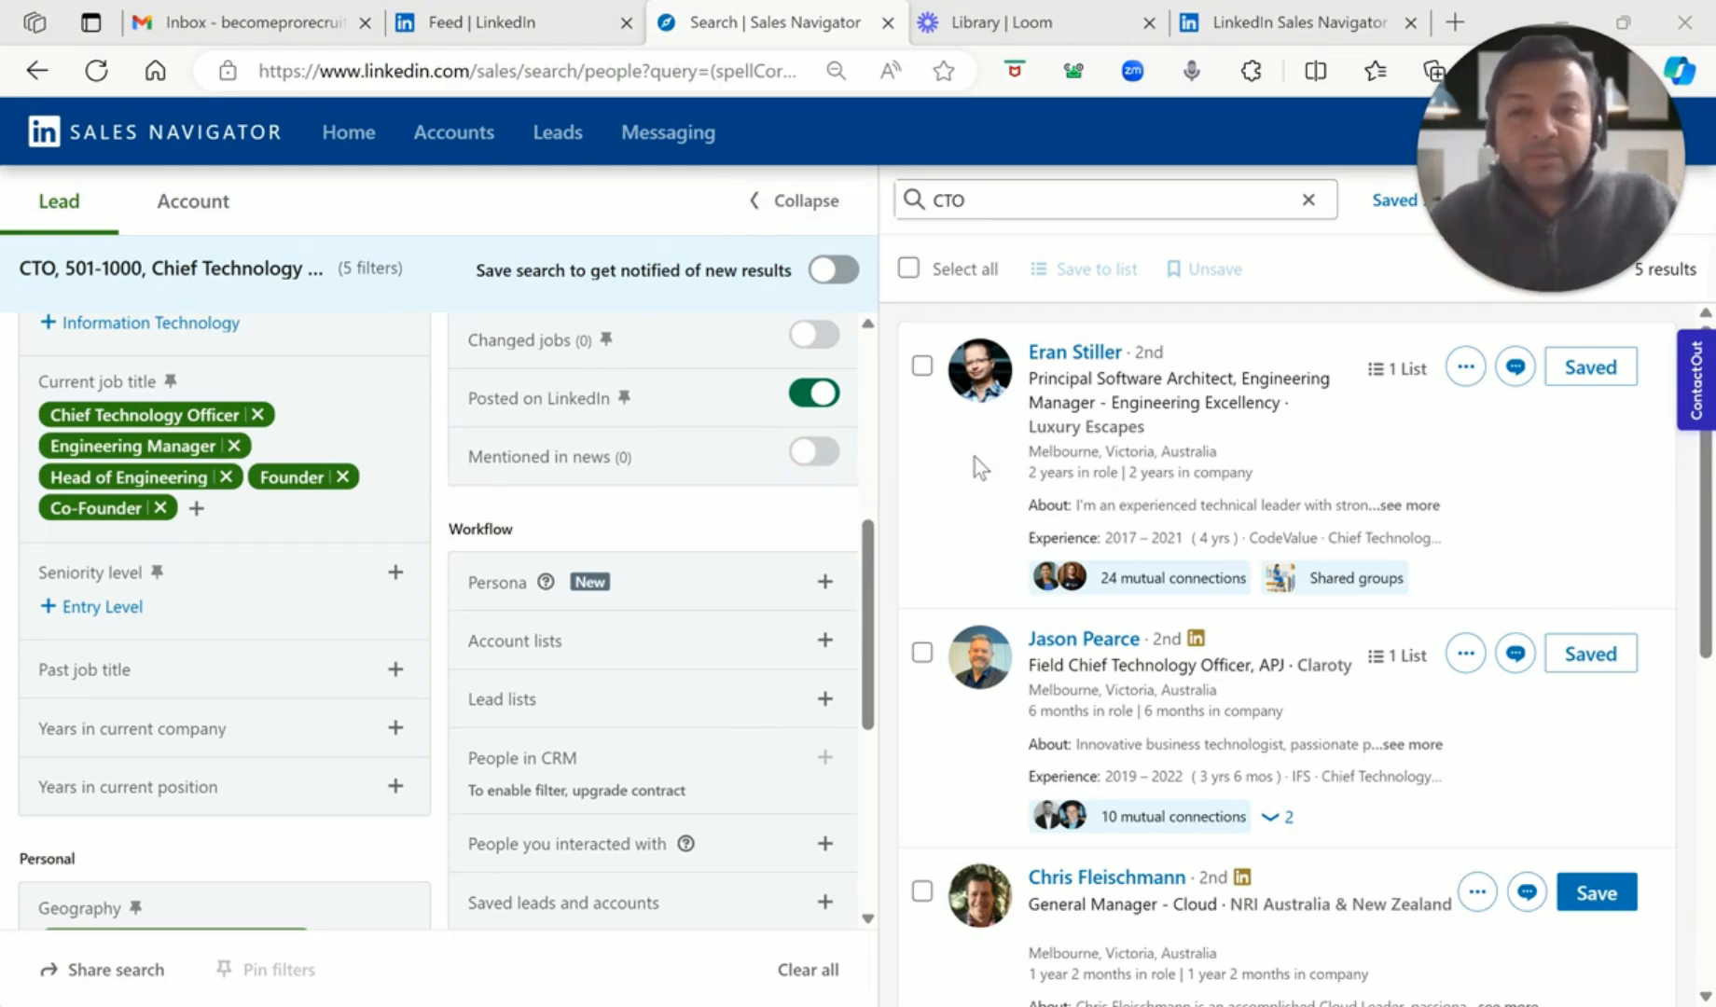
scroll(402, 490, "up", 6)
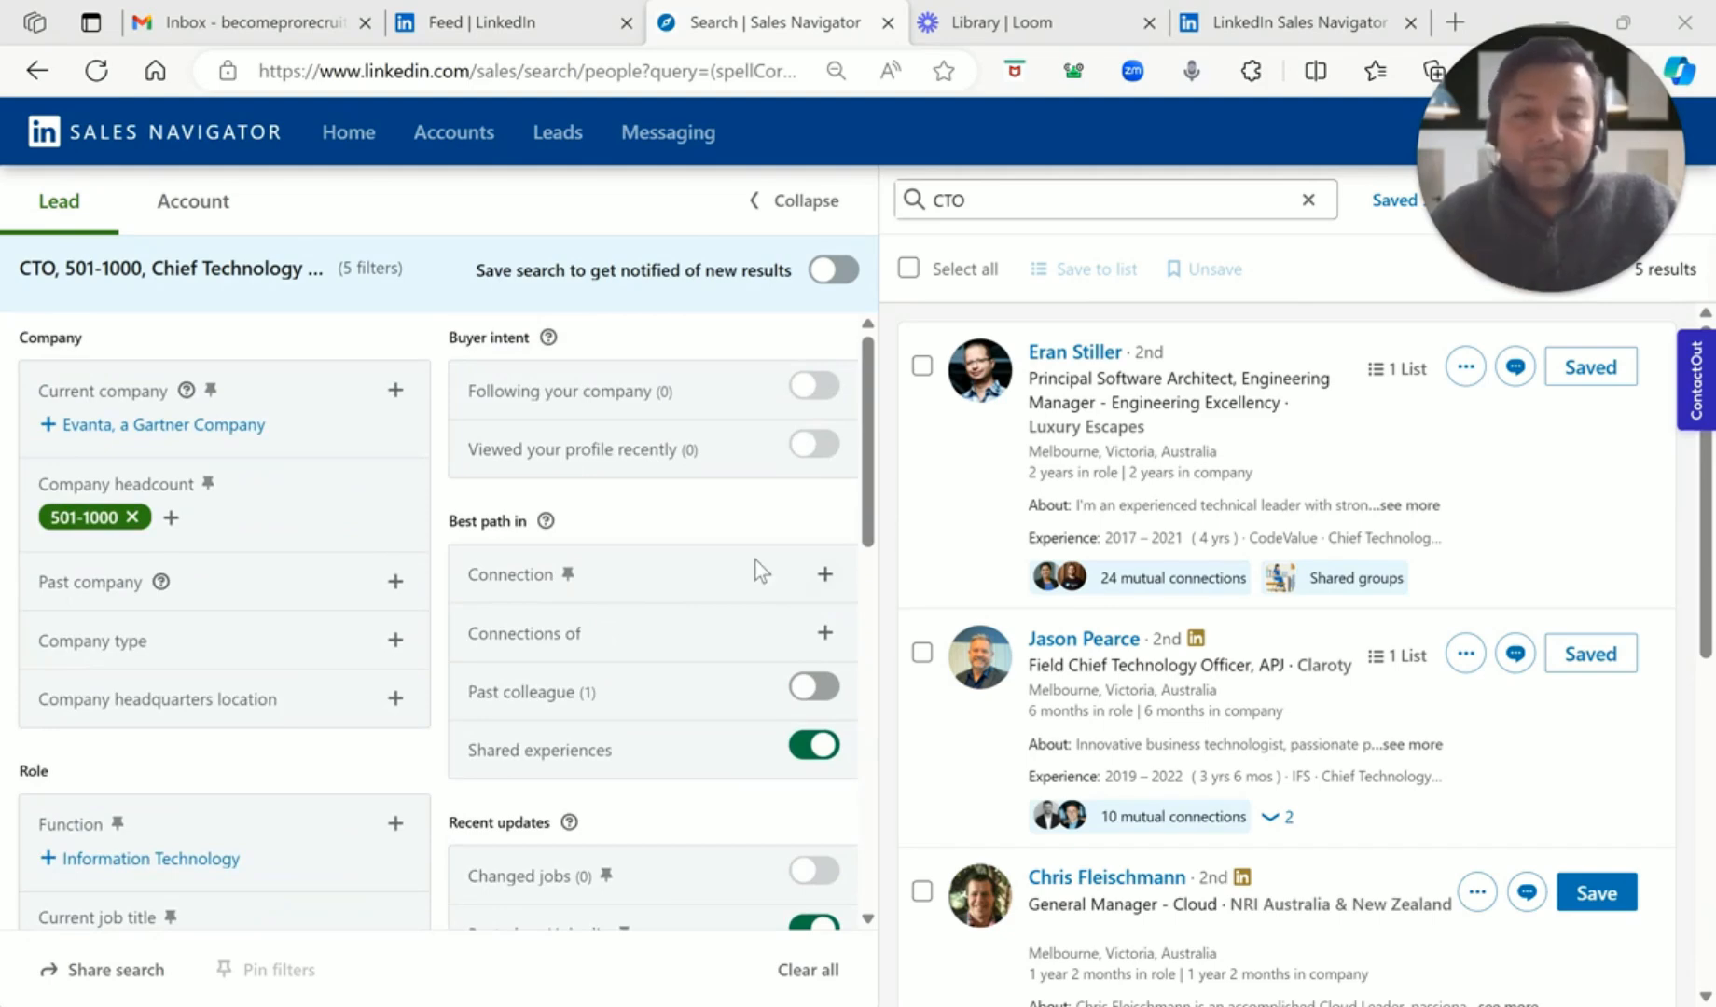
left_click(798, 207)
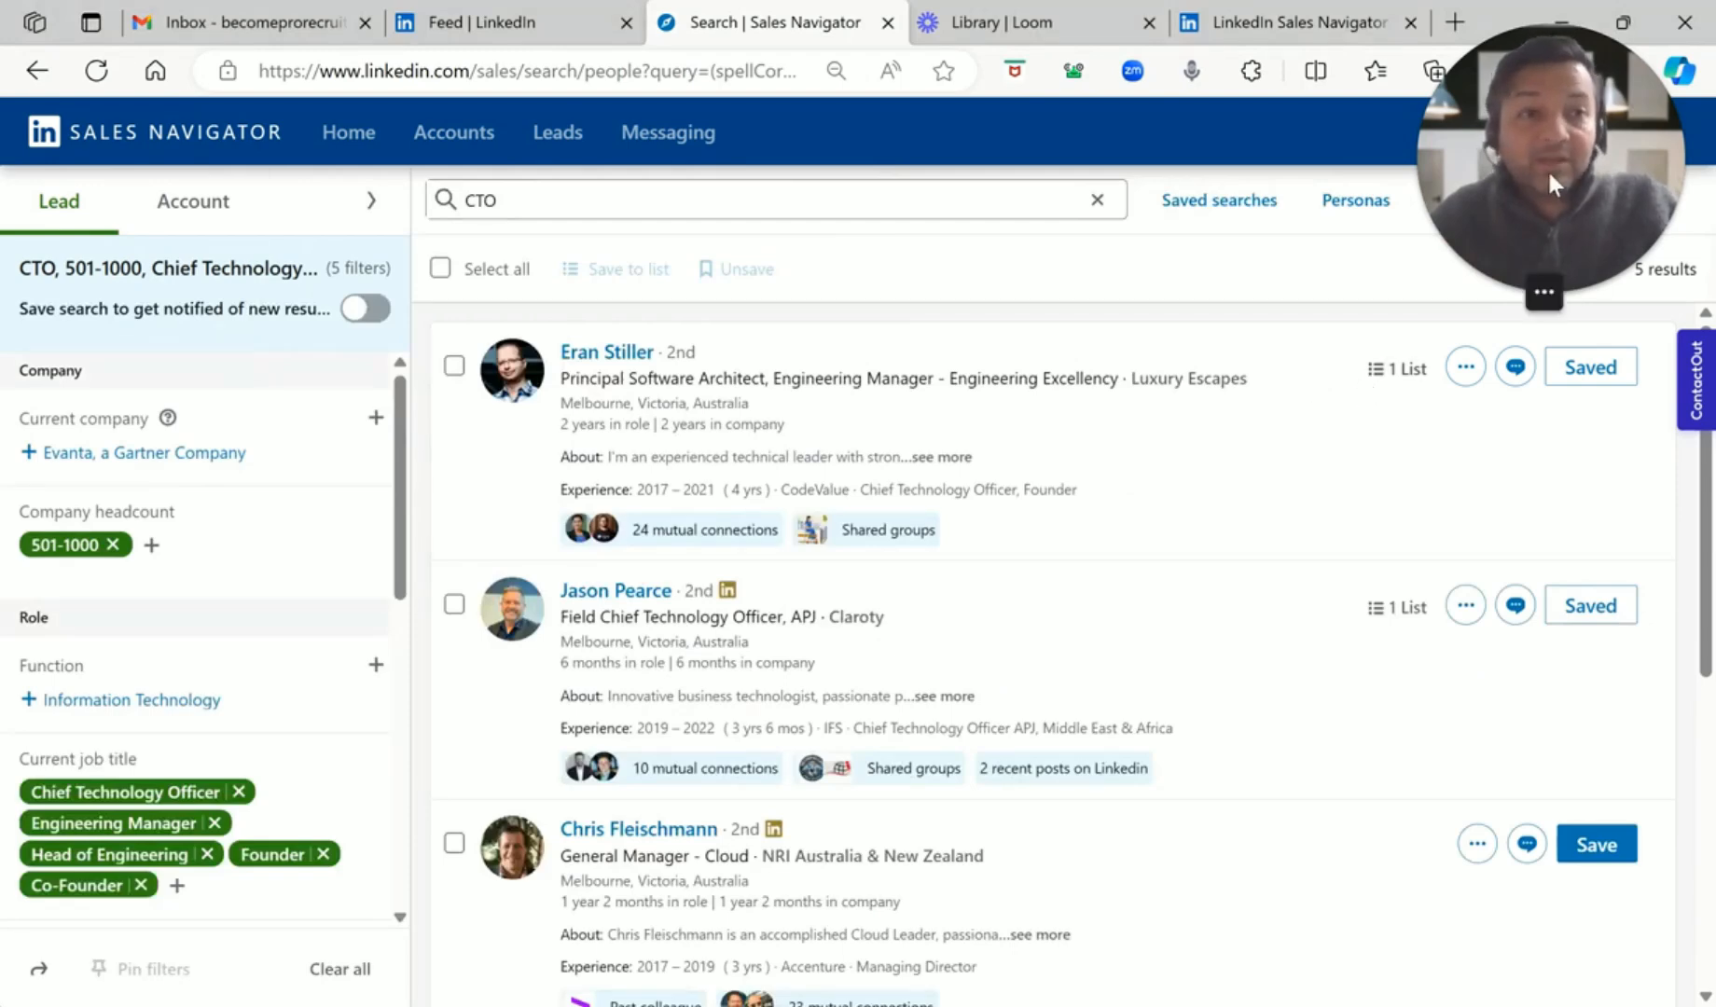
left_click_drag(1547, 168, 1495, 208)
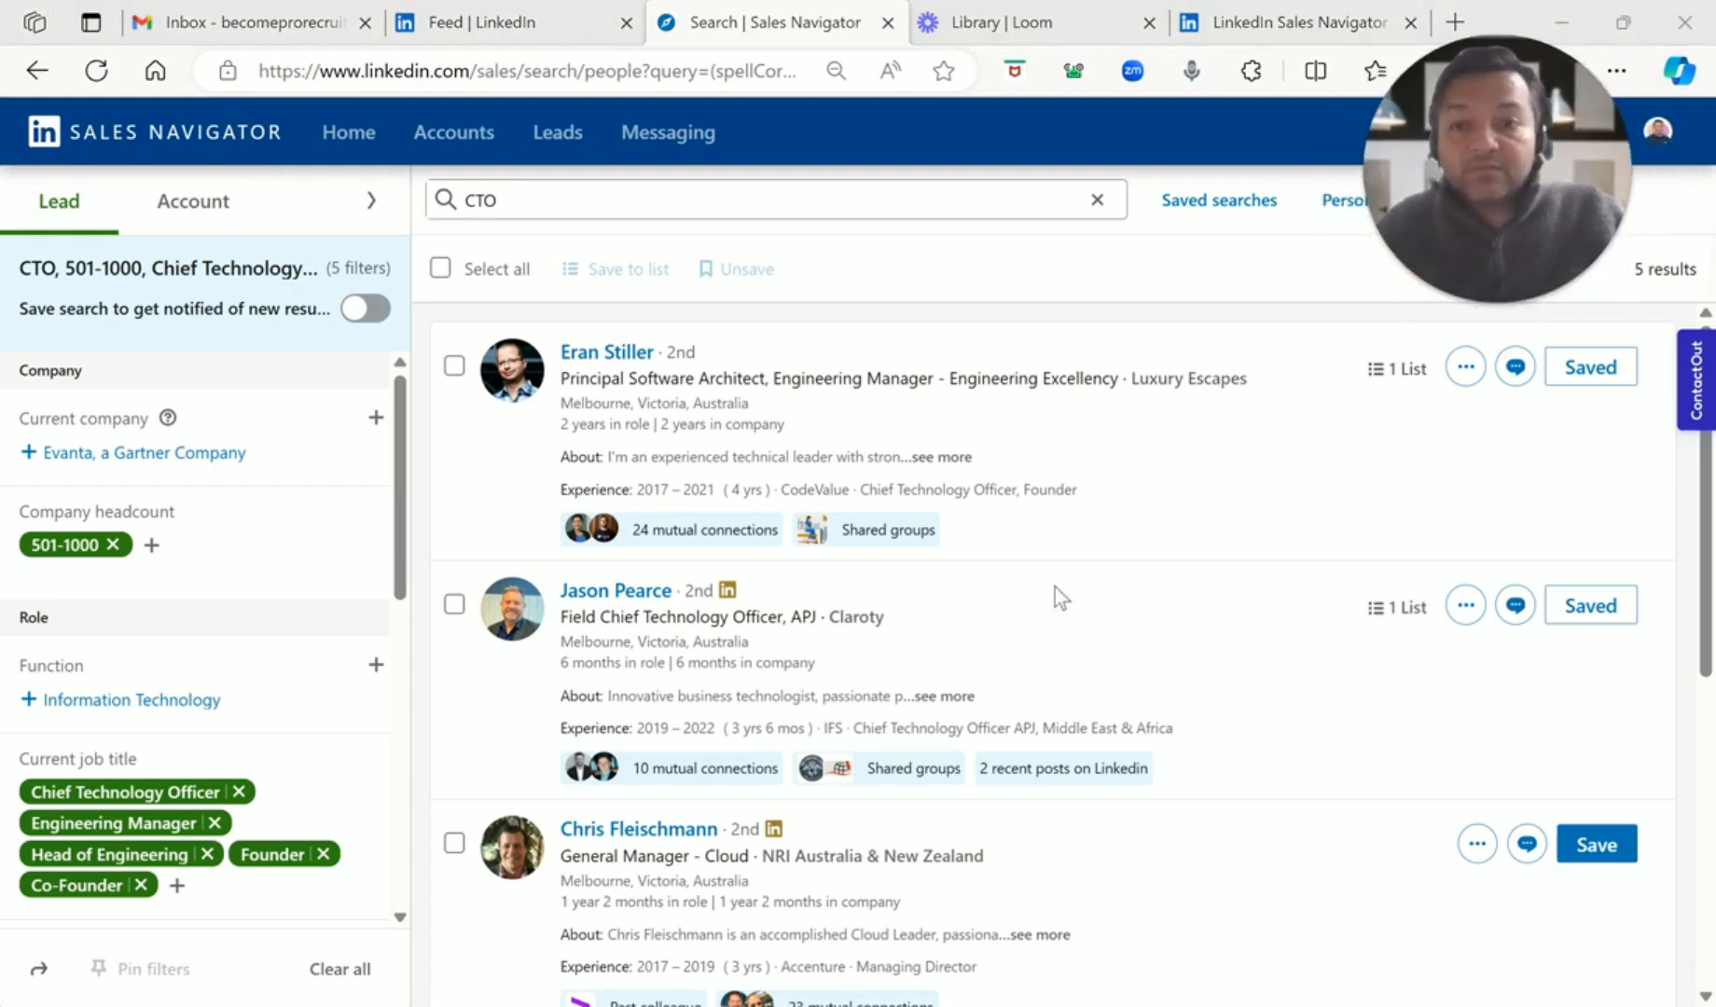
scroll(1054, 587, "down", 6)
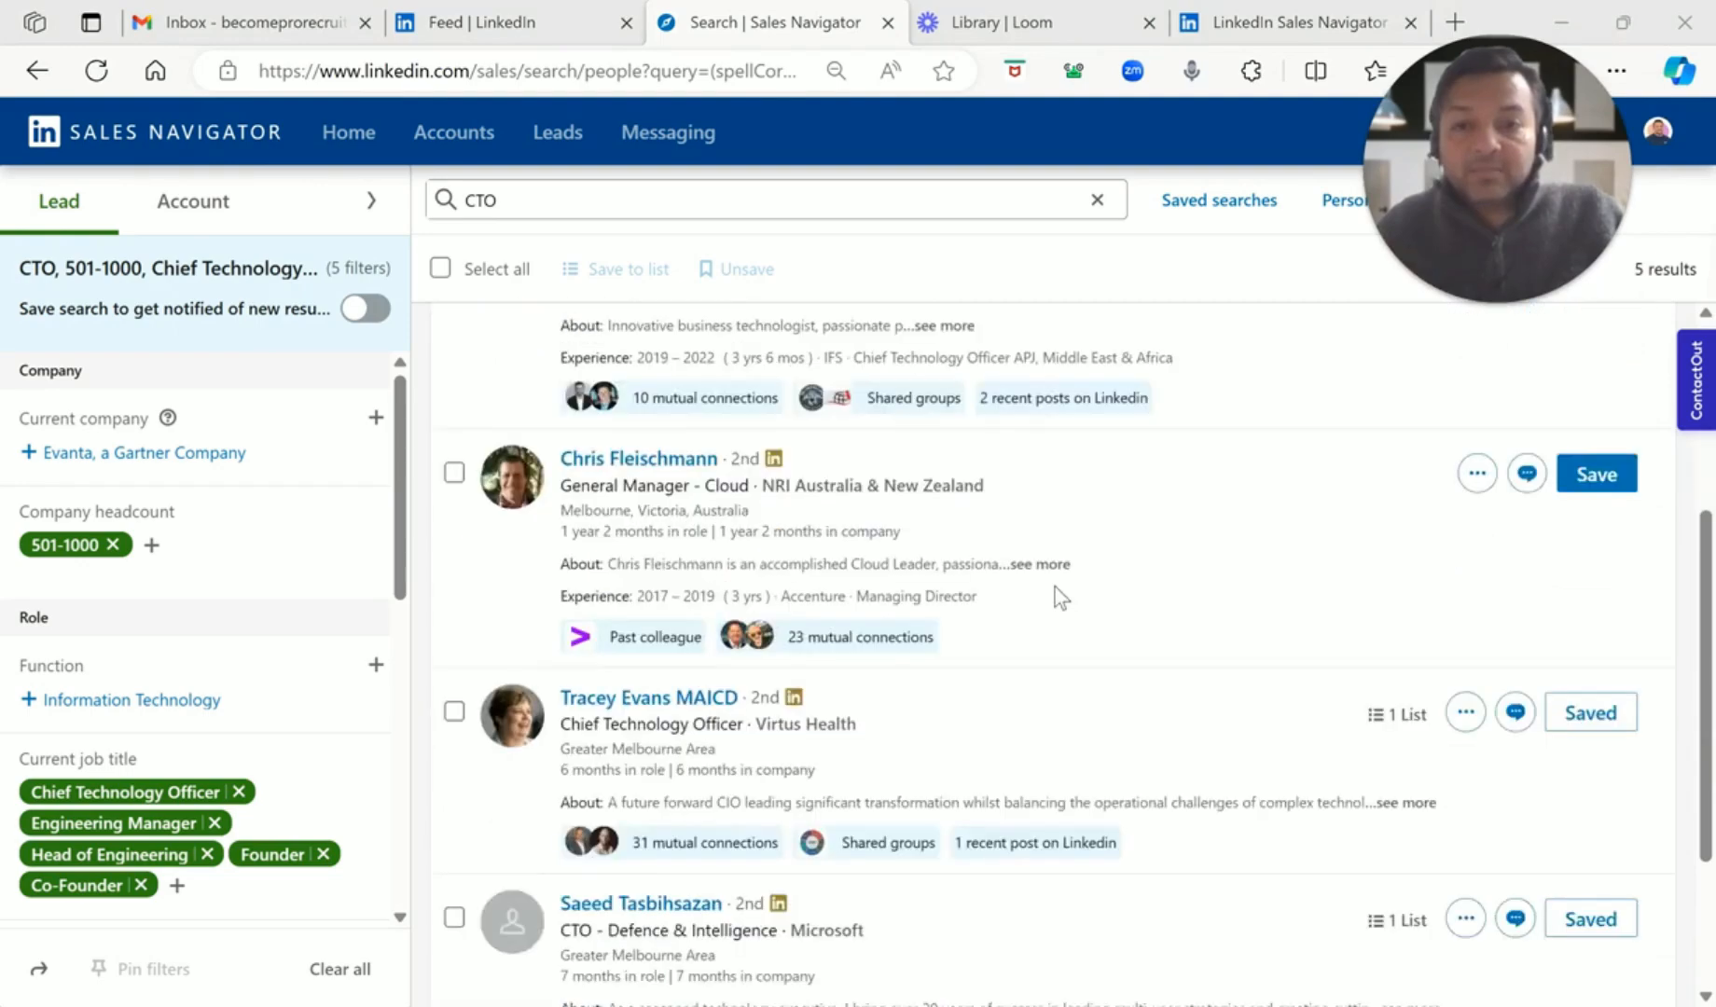
scroll(245, 697, "down", 3)
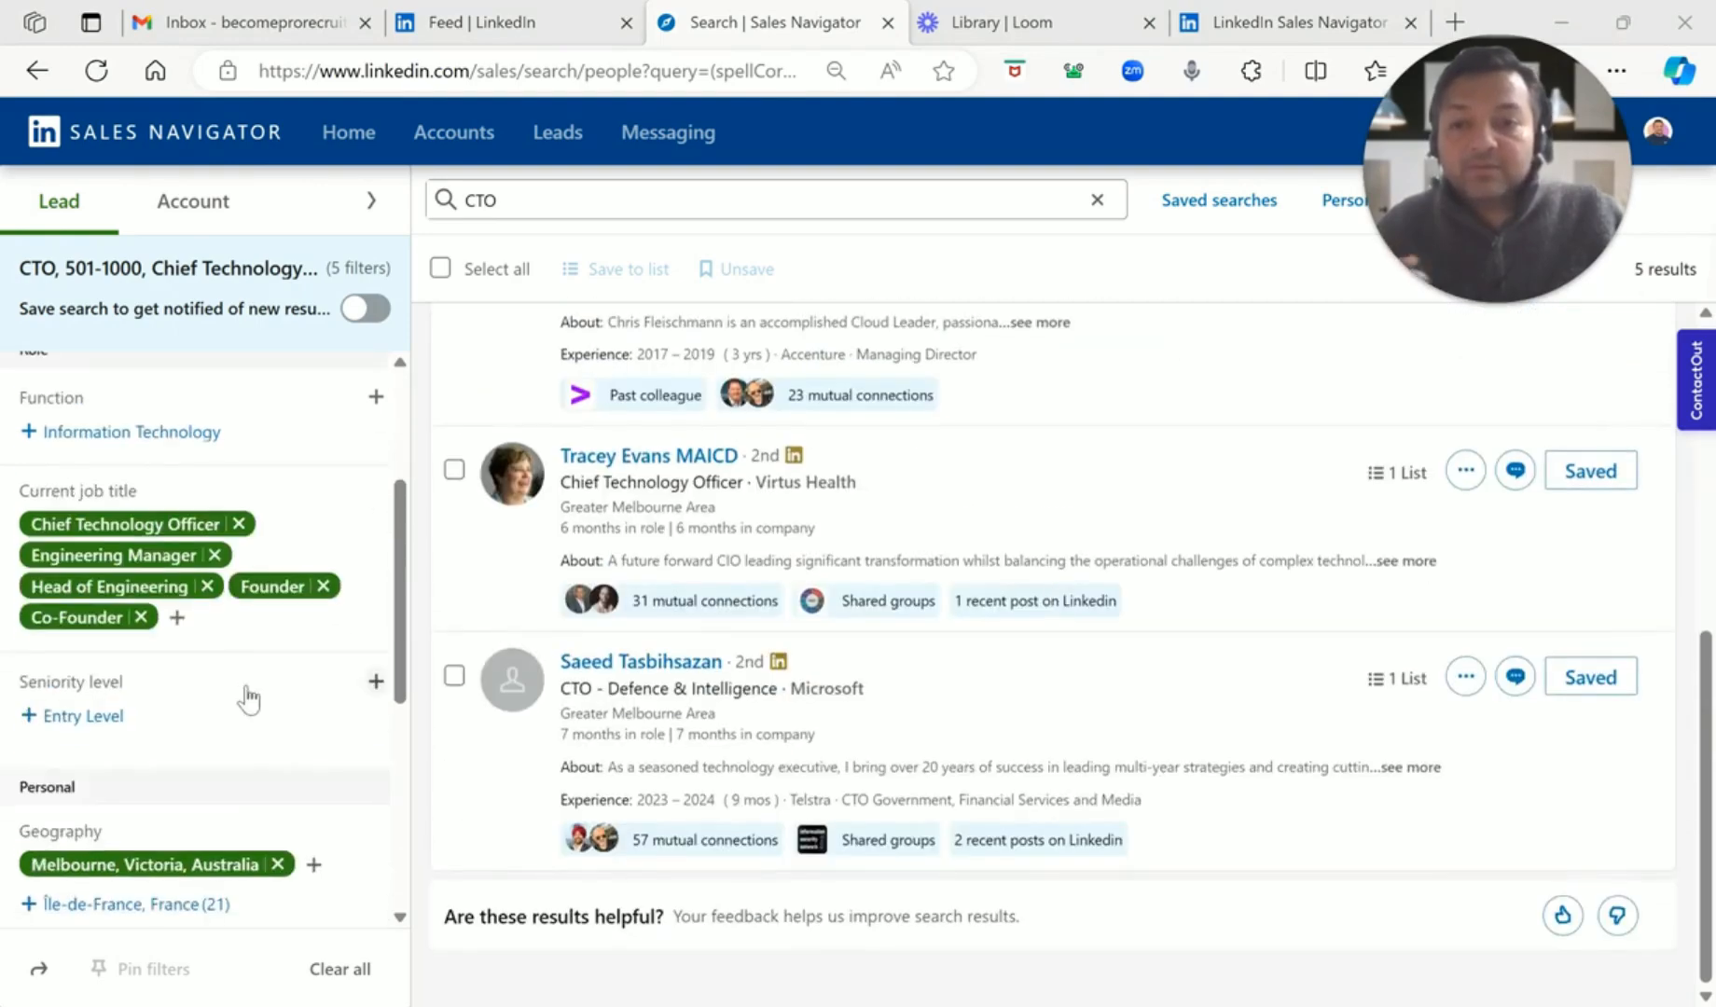
Turn off the Shared experiences and Posted on LinkedIn filters
scroll(245, 698, "down", 5)
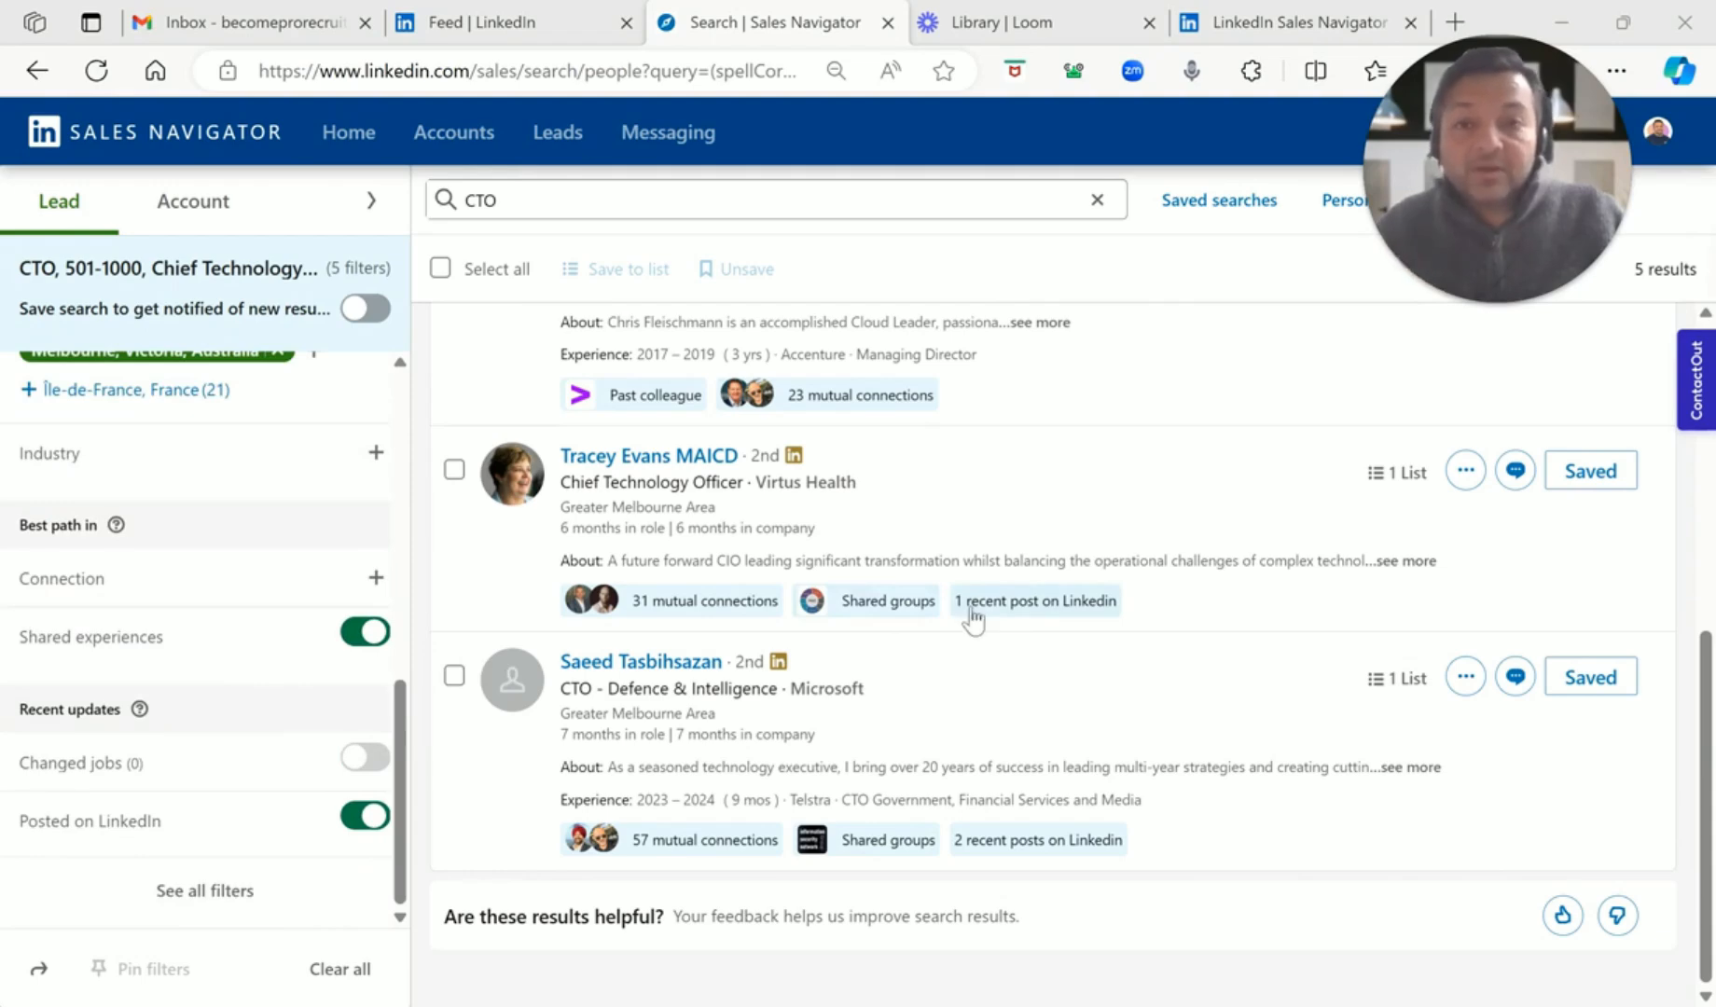
left_click(369, 637)
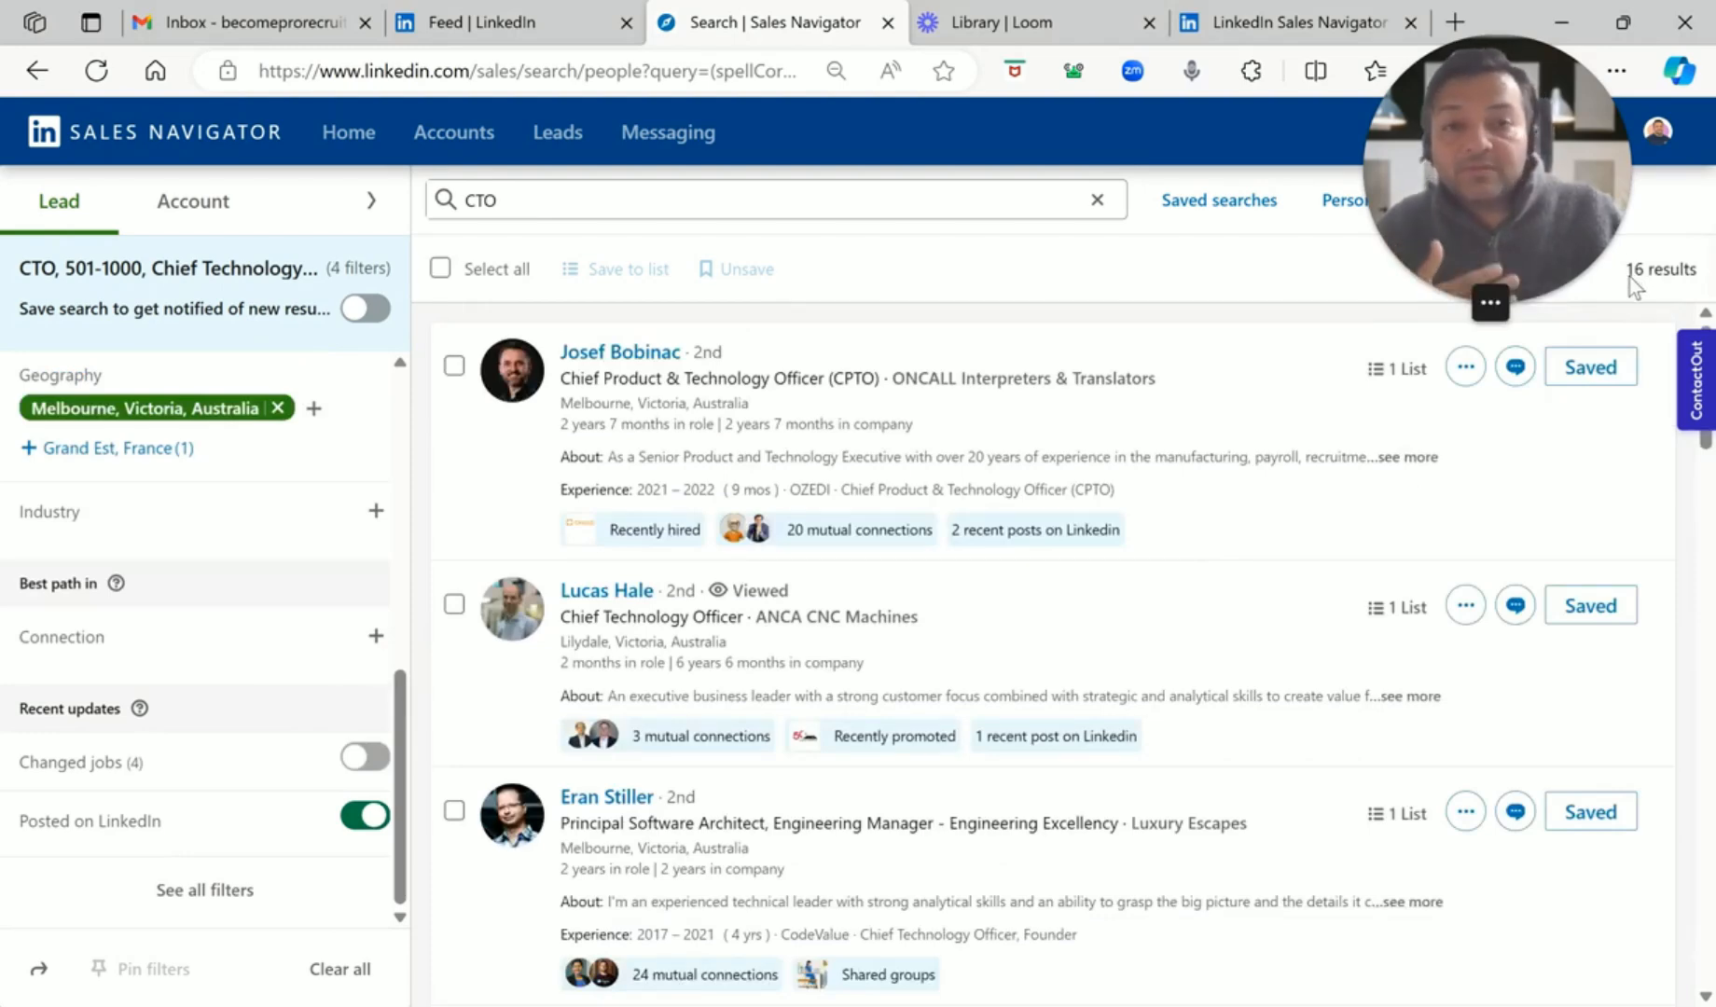
left_click(359, 820)
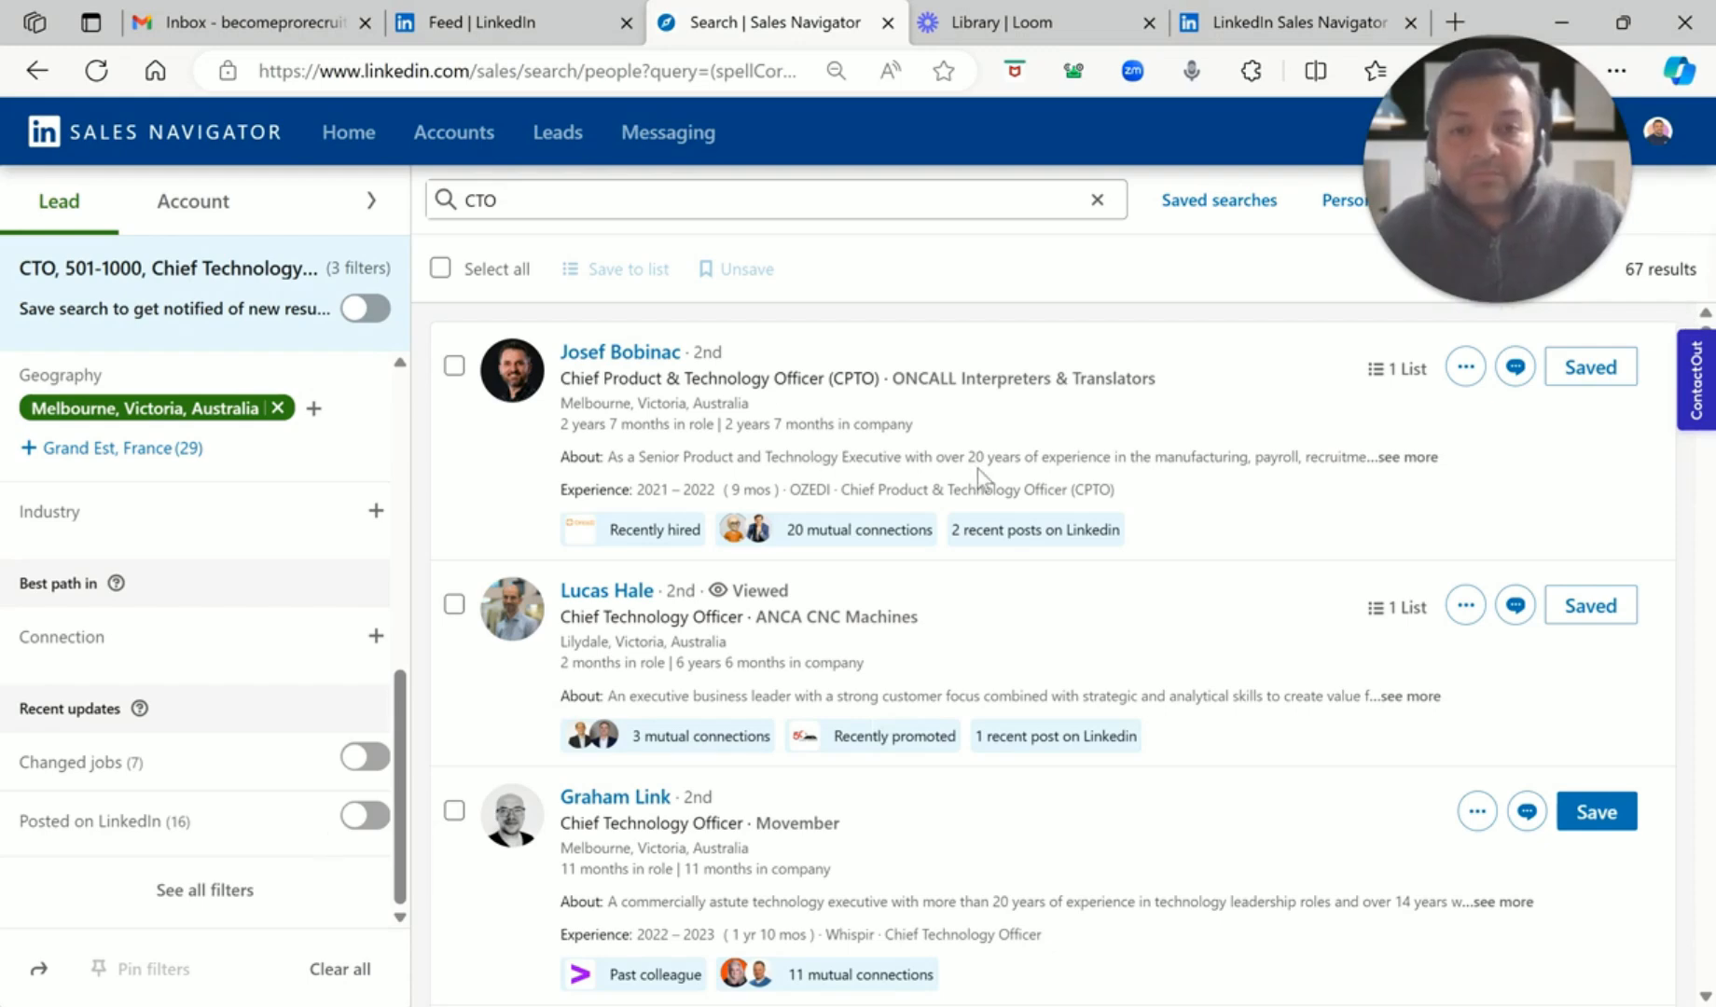
Examine the Melbourne leads on the first results page, checking their job titles, companies and mutual connections
scroll(977, 468, "down", 3)
scroll(977, 468, "down", 3)
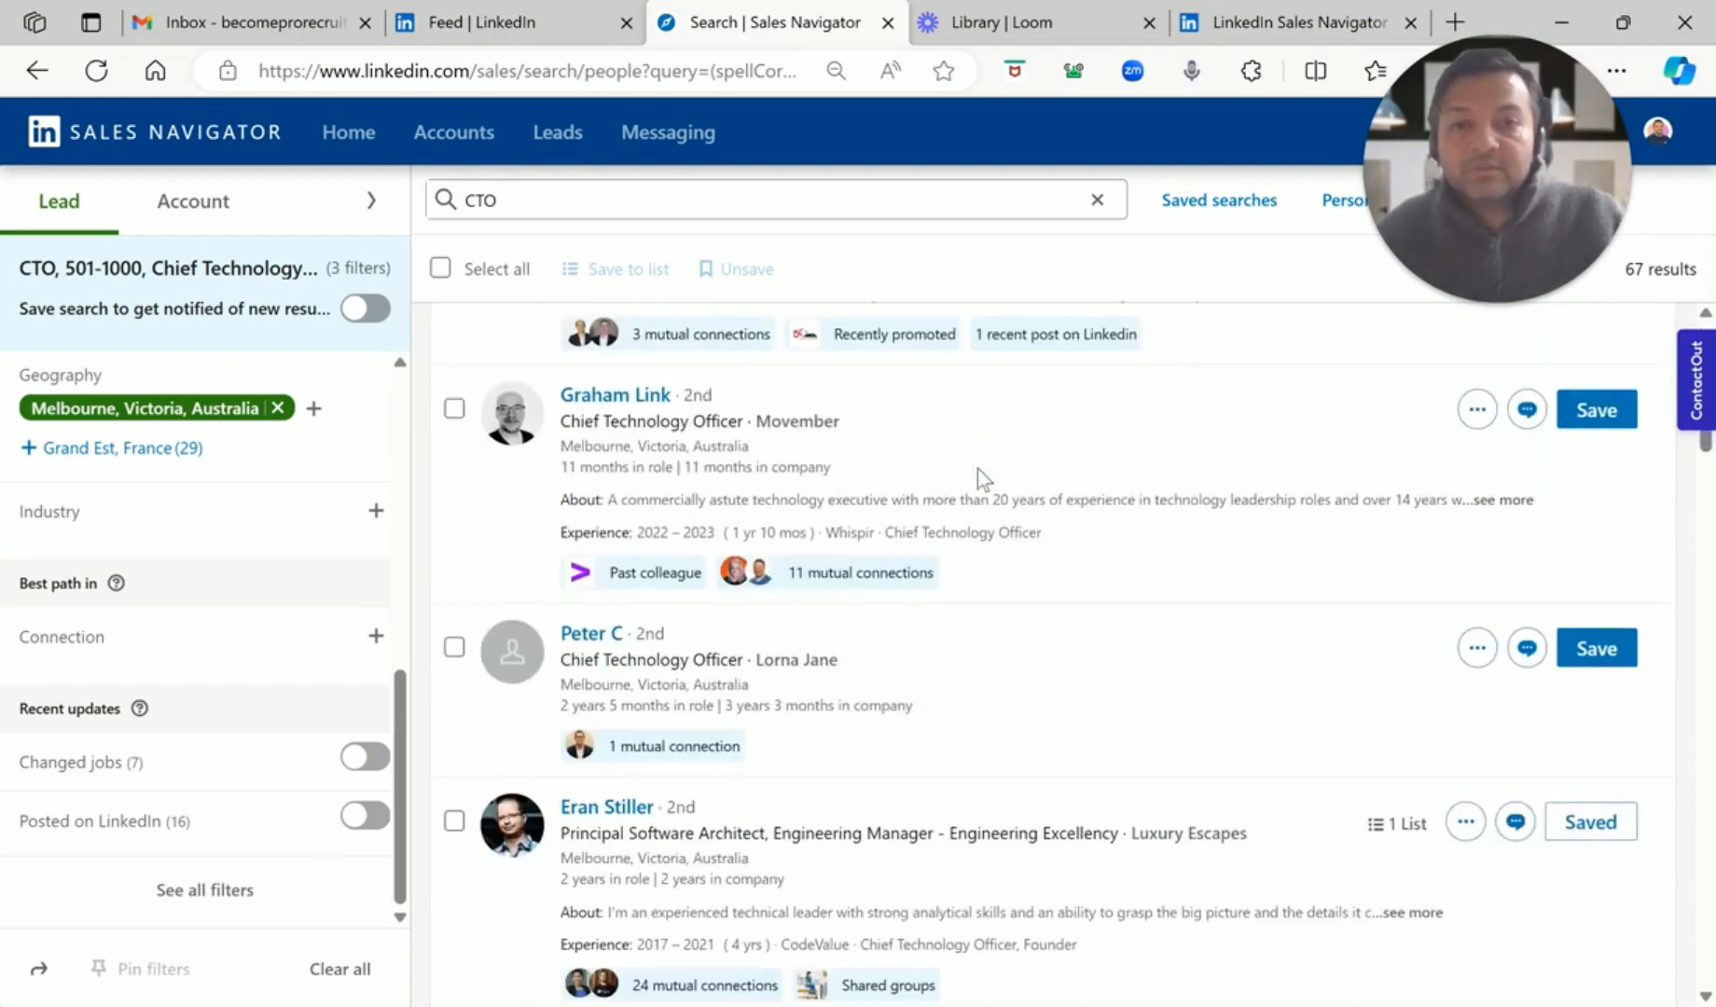
scroll(977, 468, "down", 2)
scroll(977, 468, "down", 2)
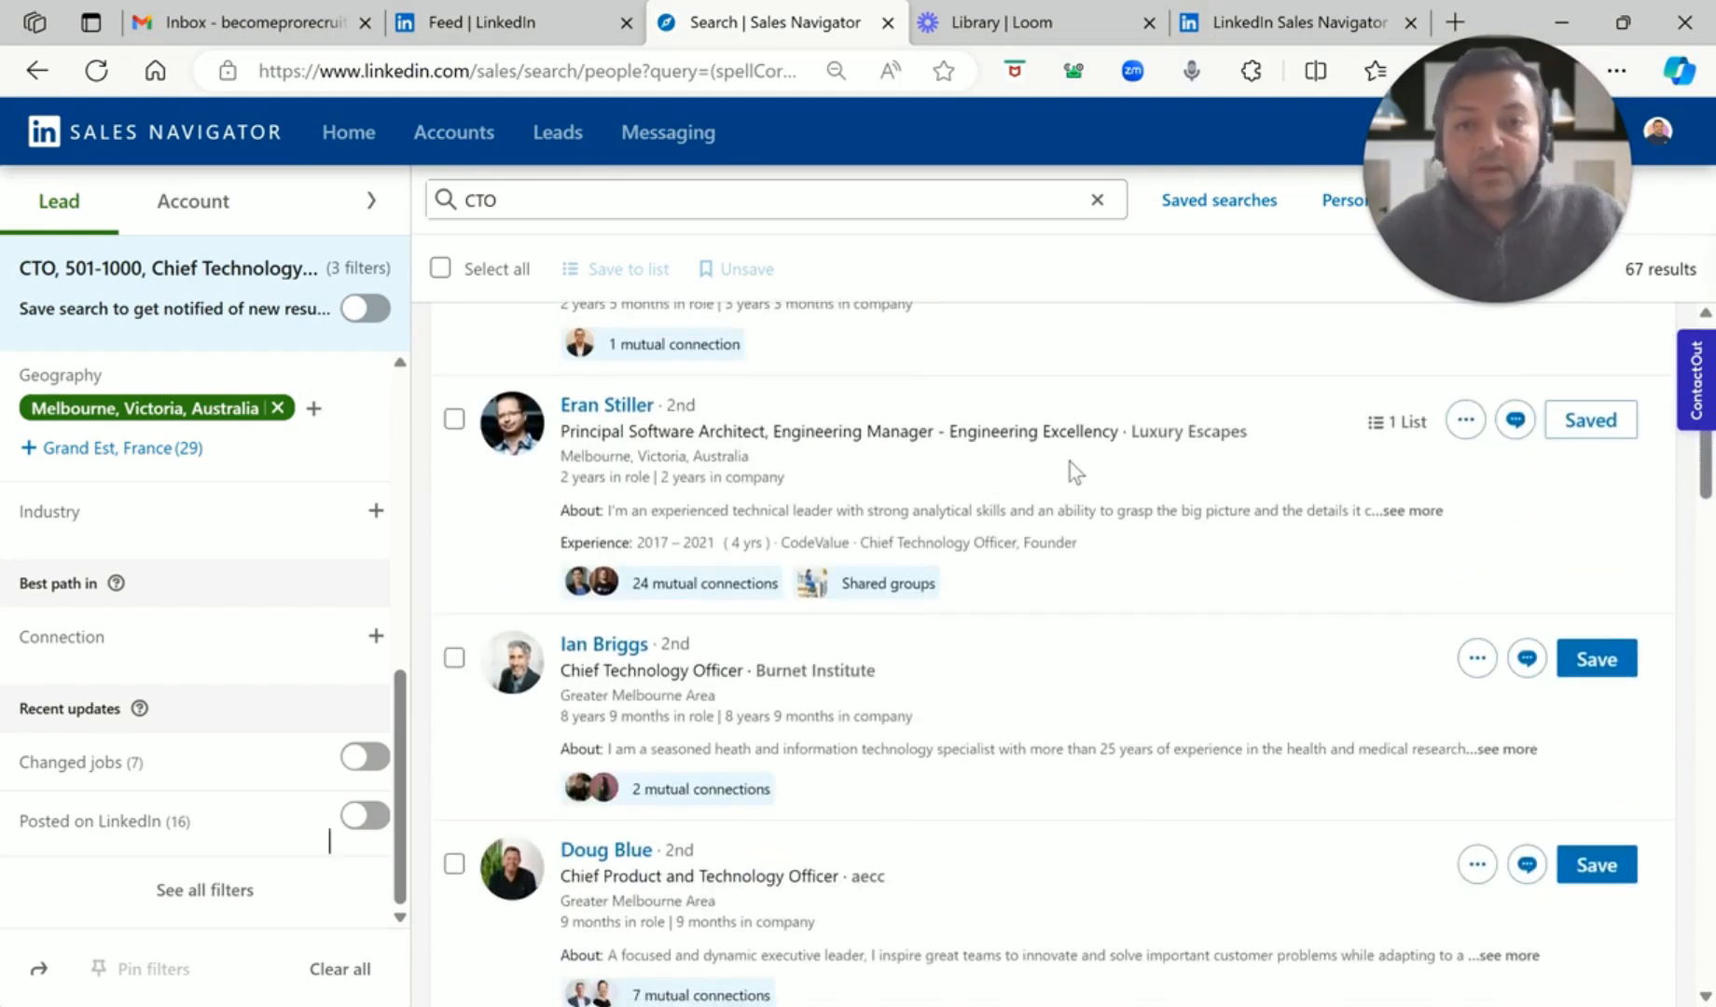
scroll(1070, 463, "down", 5)
scroll(1070, 462, "down", 4)
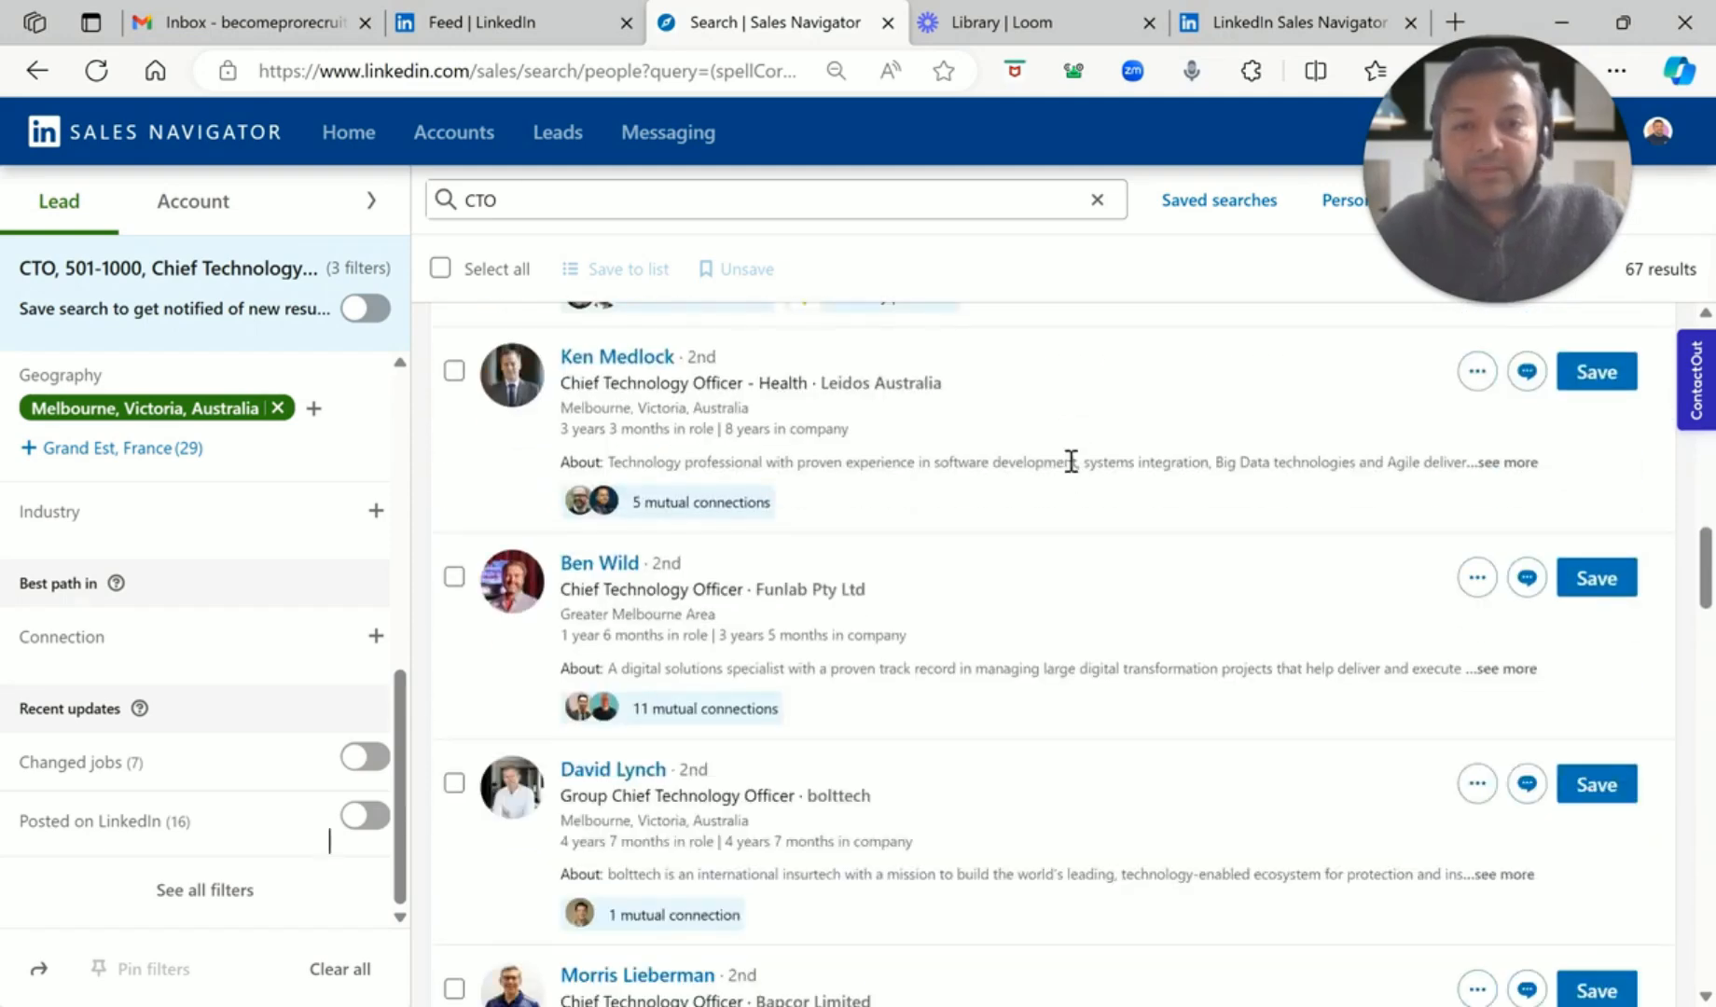
scroll(1069, 462, "down", 6)
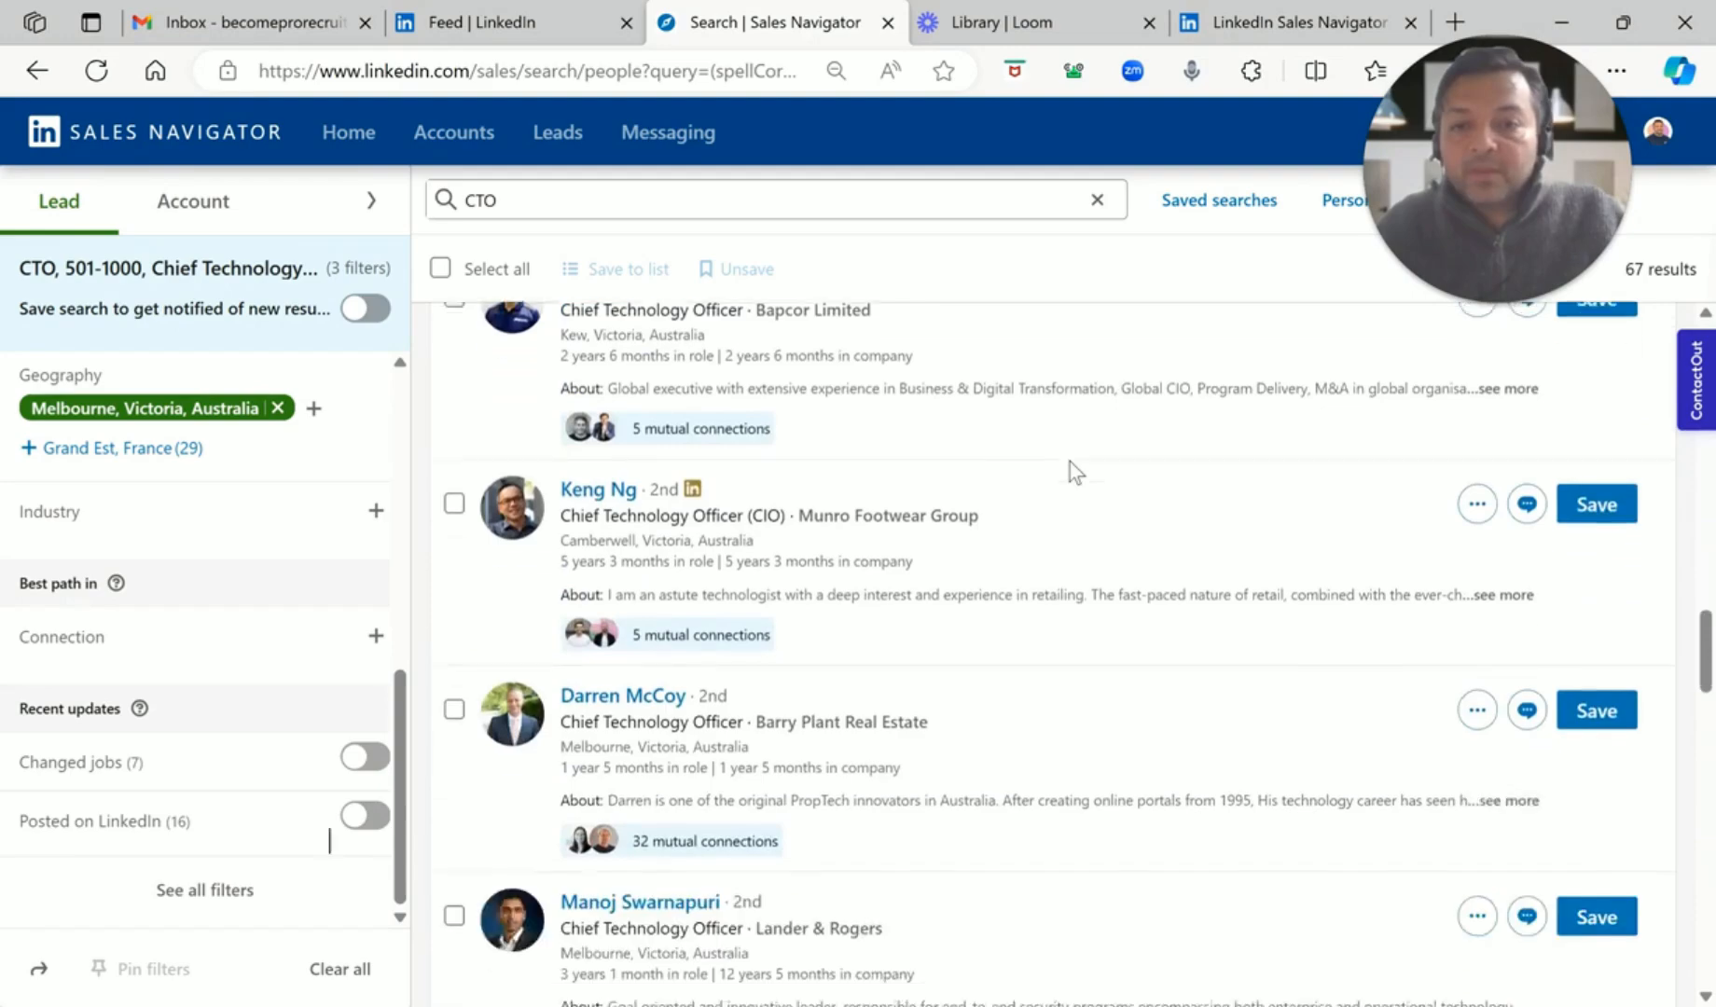
scroll(1070, 462, "down", 8)
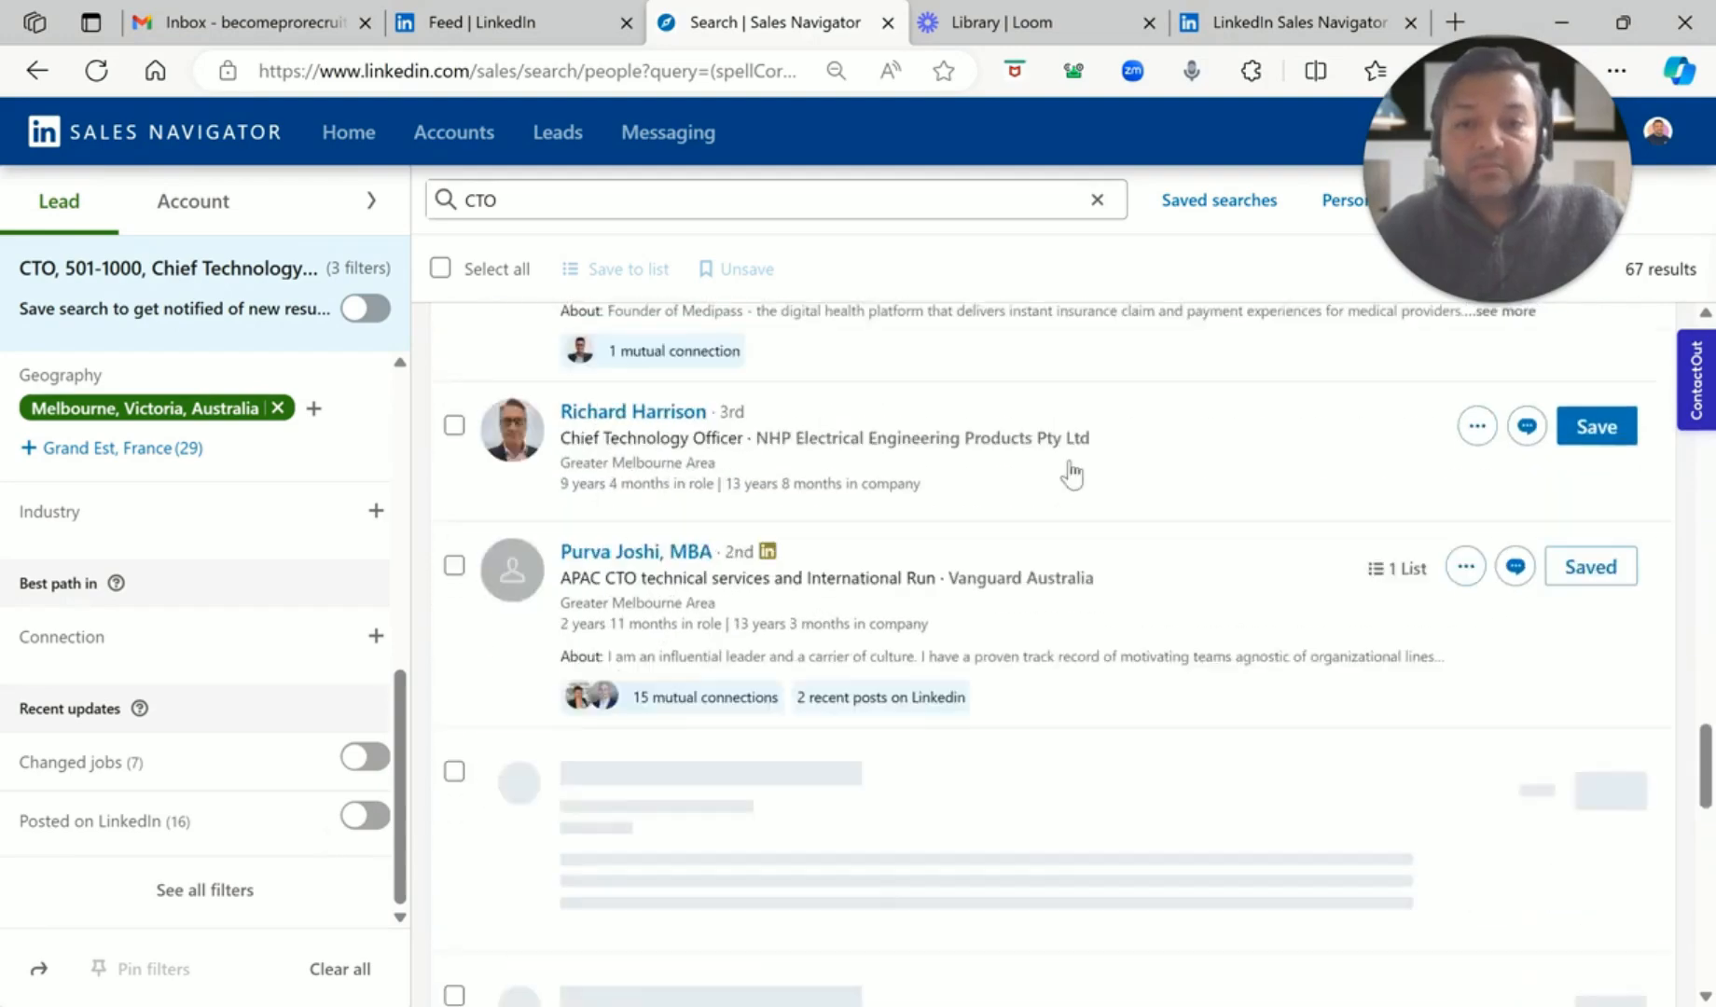
scroll(1069, 462, "down", 2)
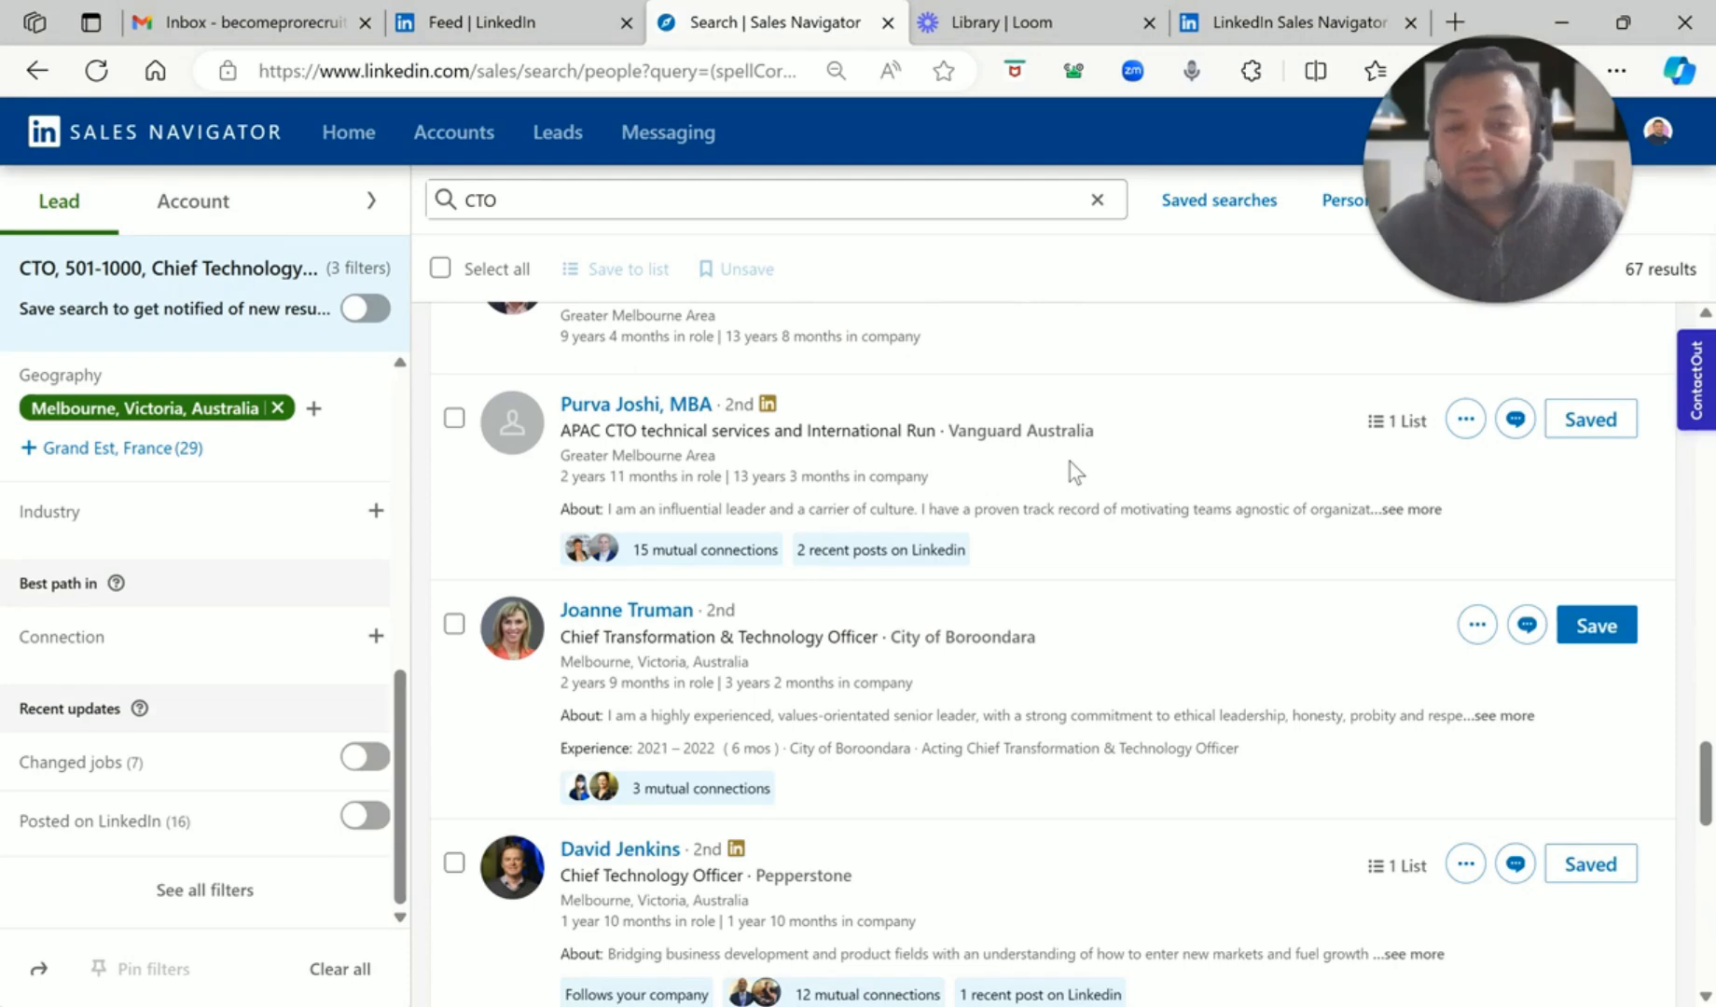
scroll(1069, 462, "down", 3)
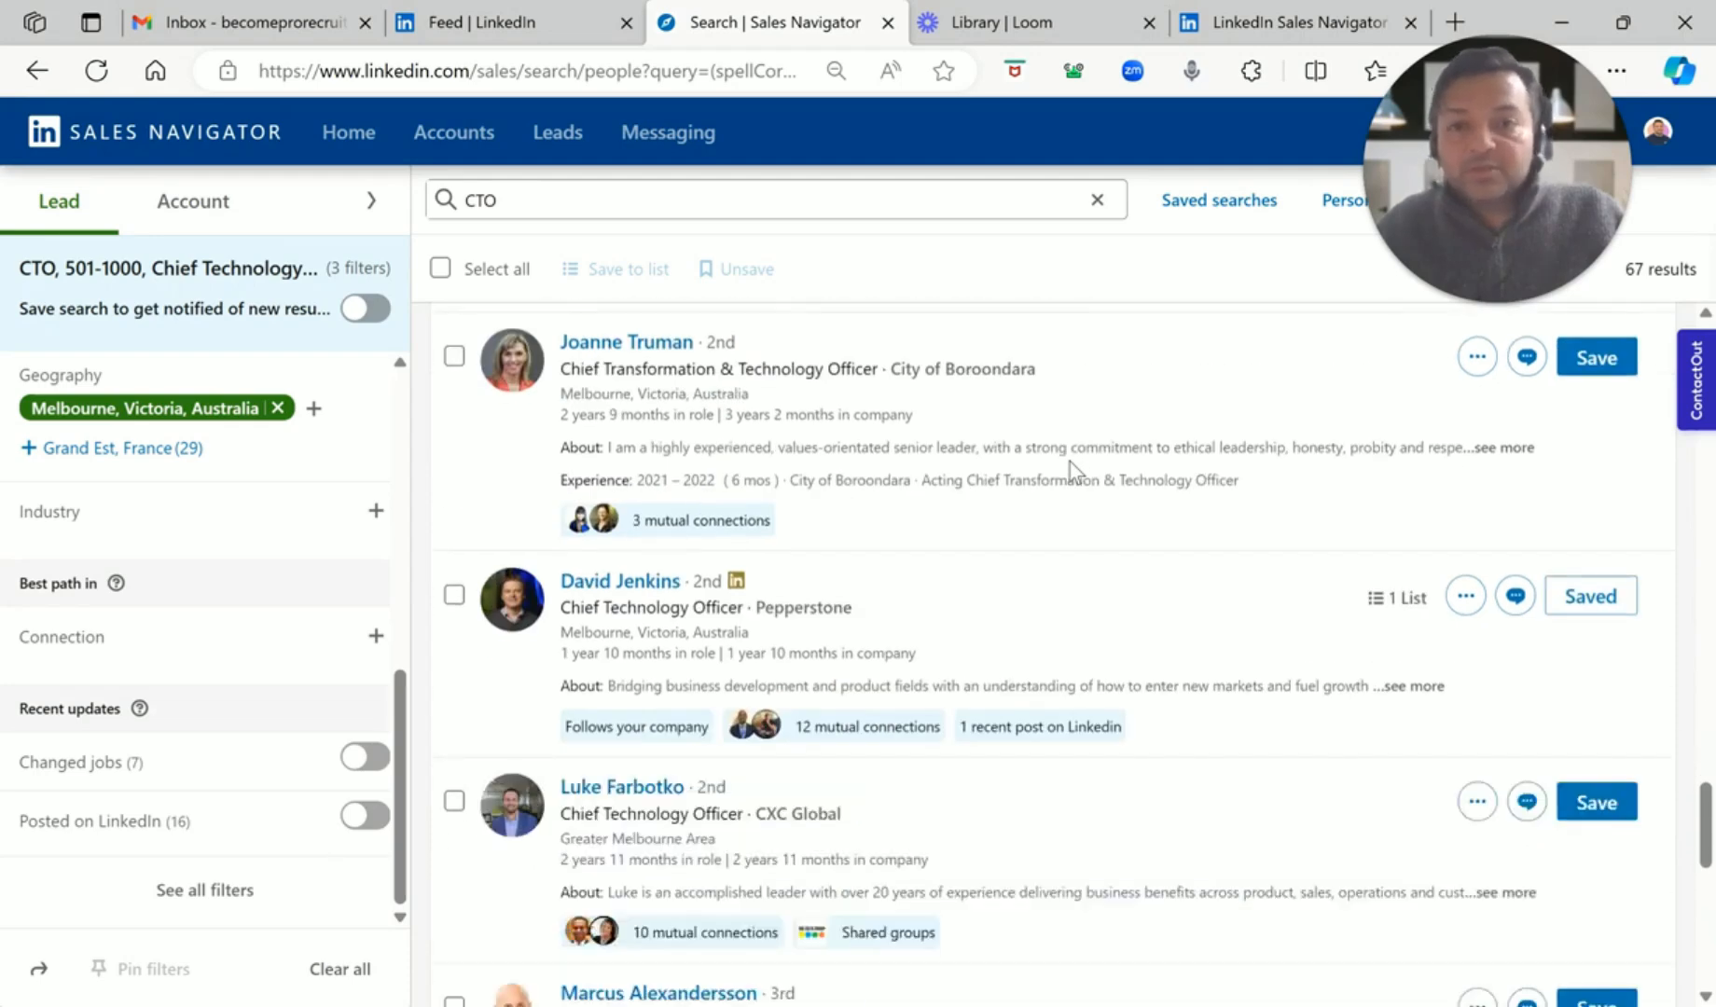
scroll(1069, 463, "down", 3)
scroll(1070, 462, "down", 1)
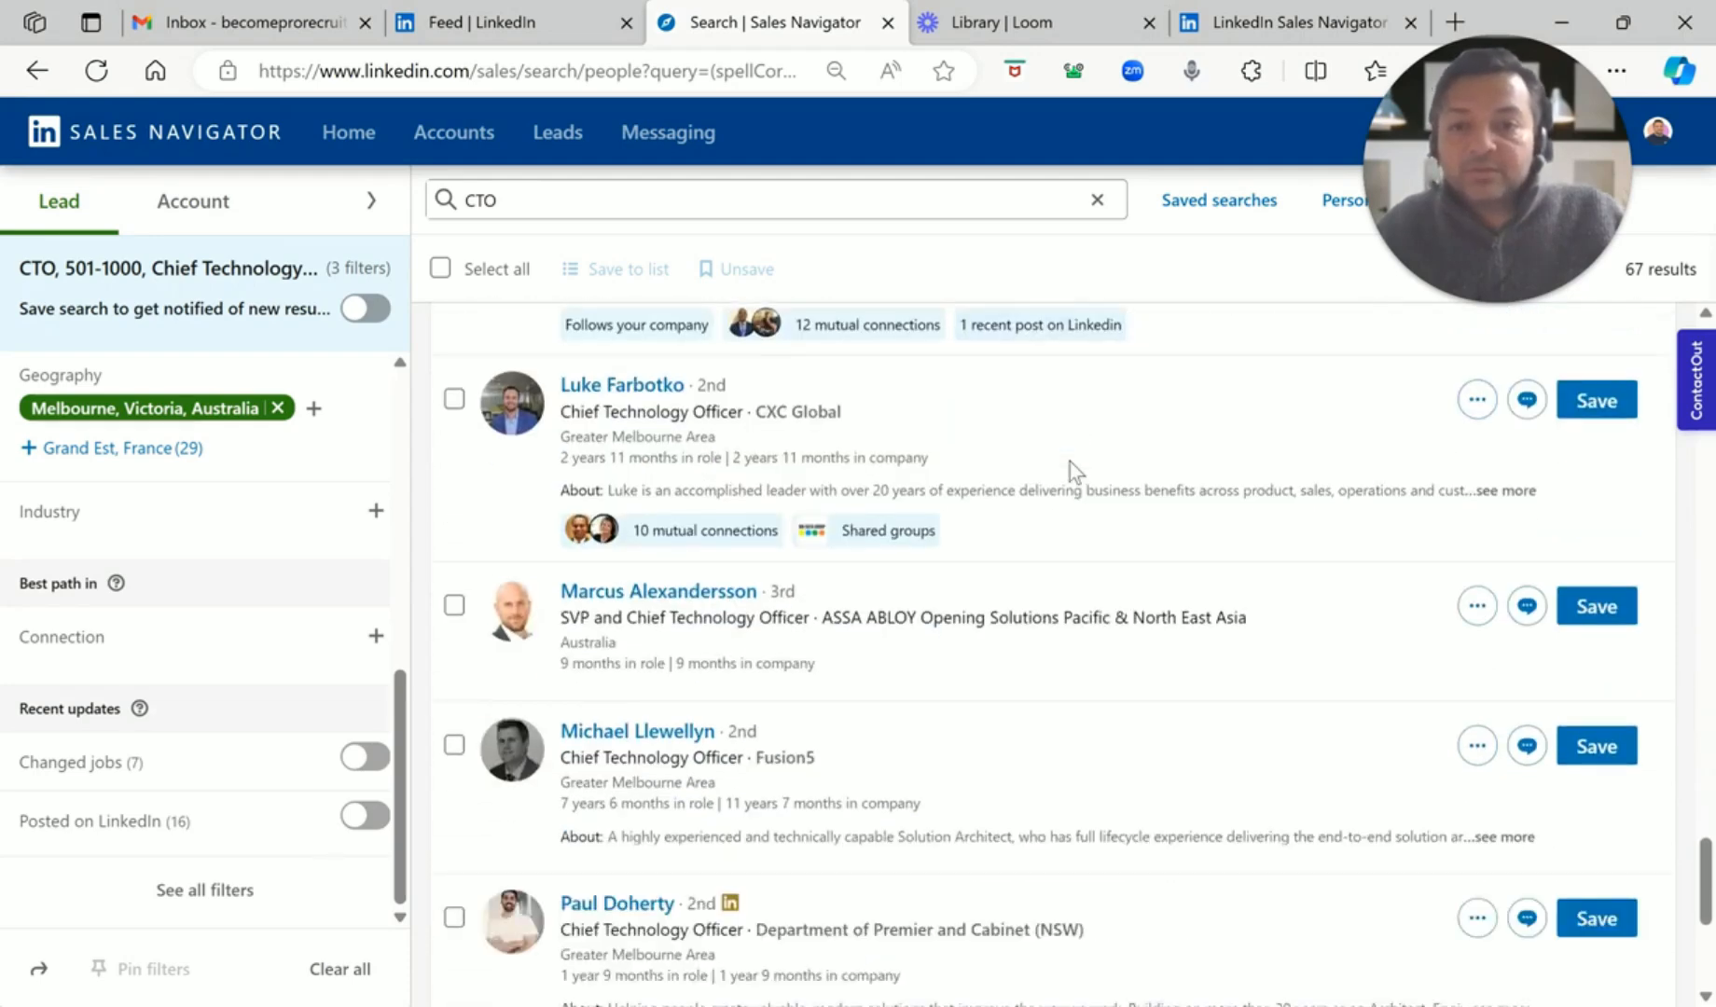
scroll(1070, 462, "down", 3)
scroll(1070, 463, "down", 2)
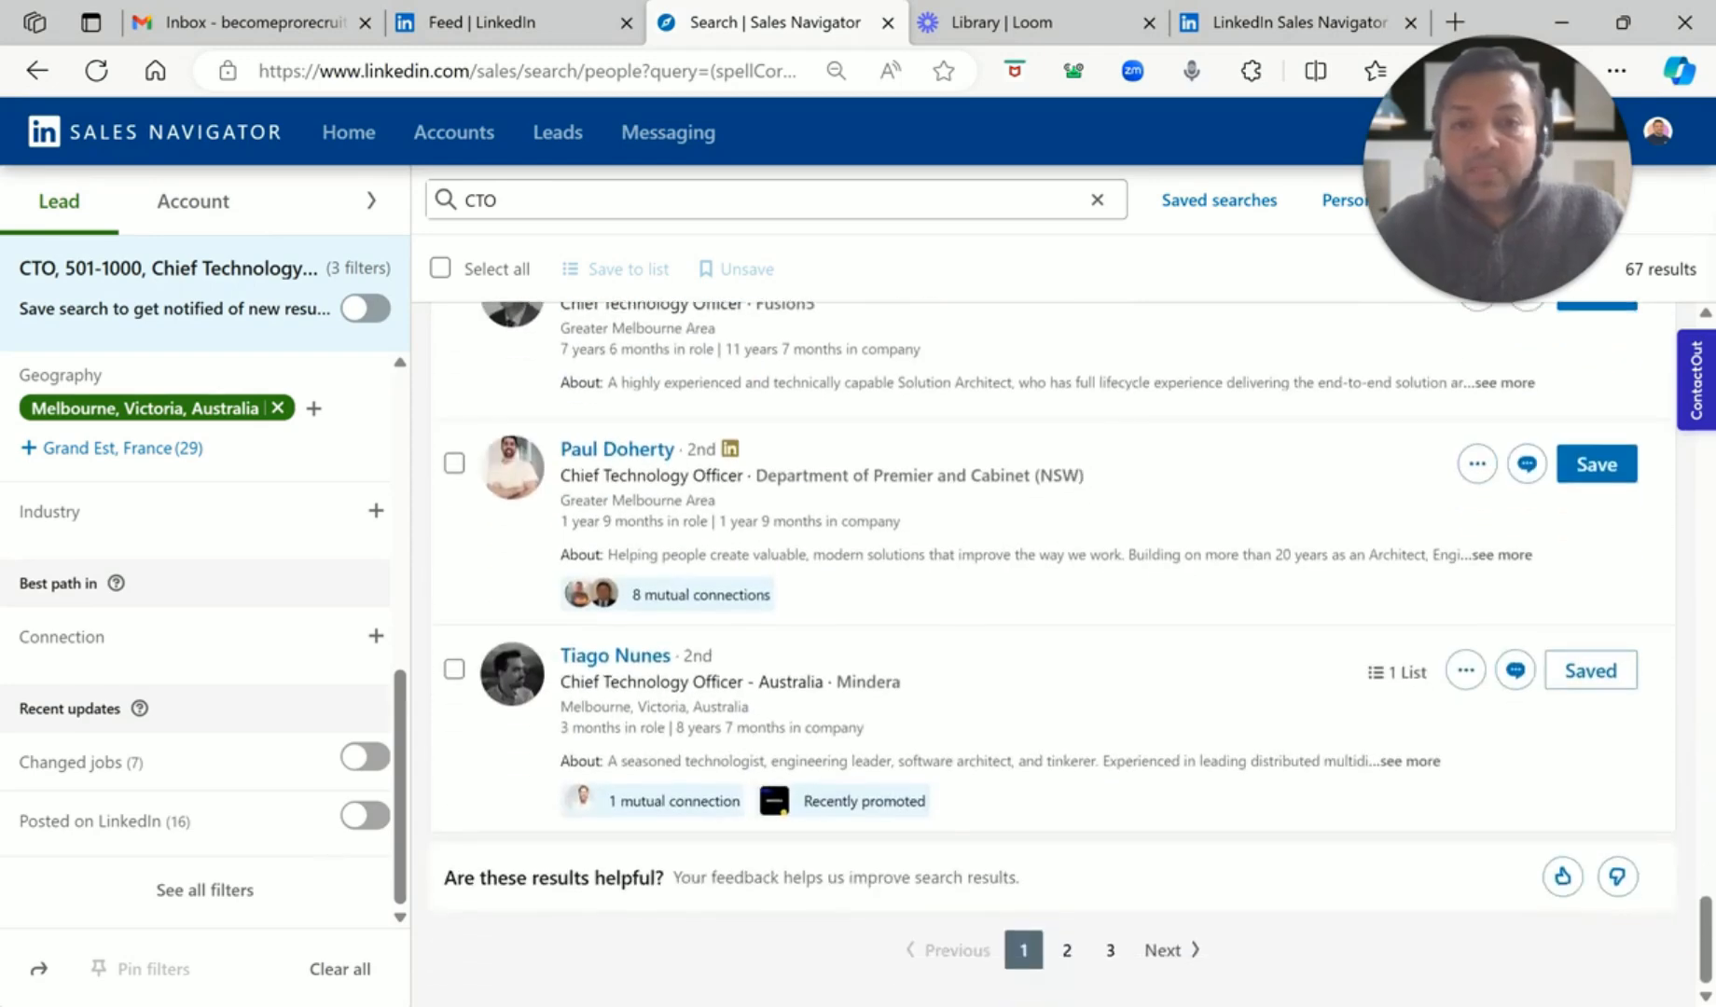
Open the second page of results and look through the job titles and companies of its leads
left_click(1067, 949)
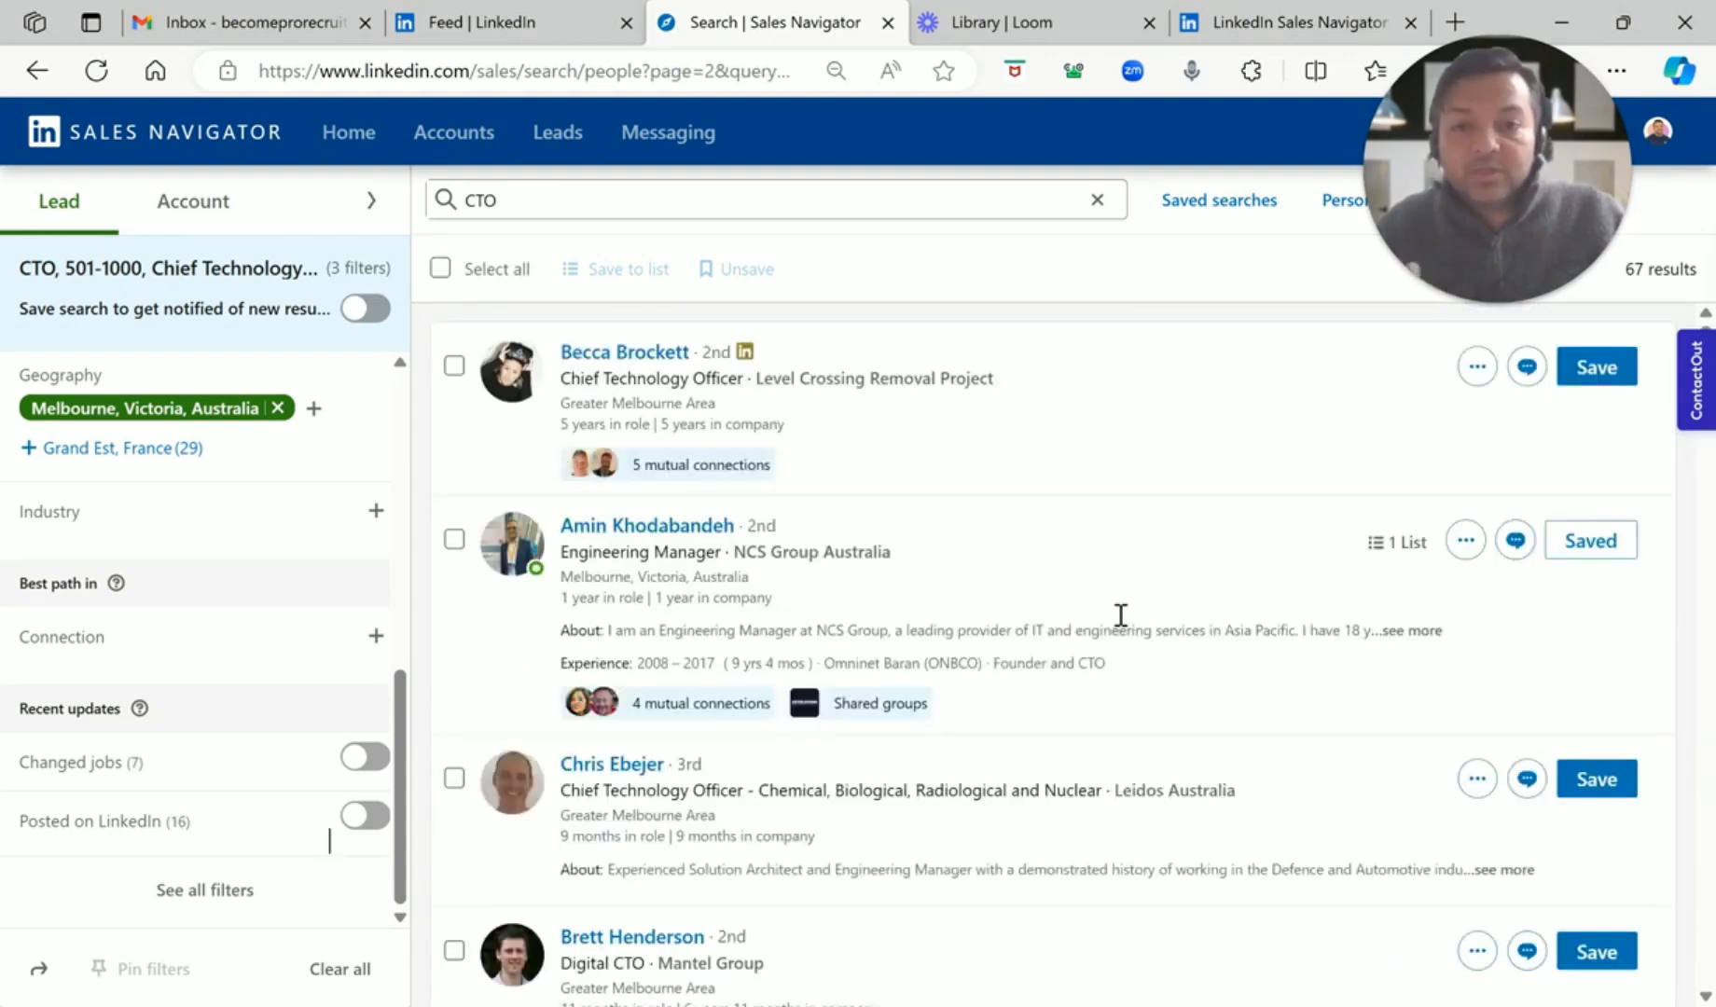
scroll(763, 488, "down", 1)
scroll(1026, 473, "down", 7)
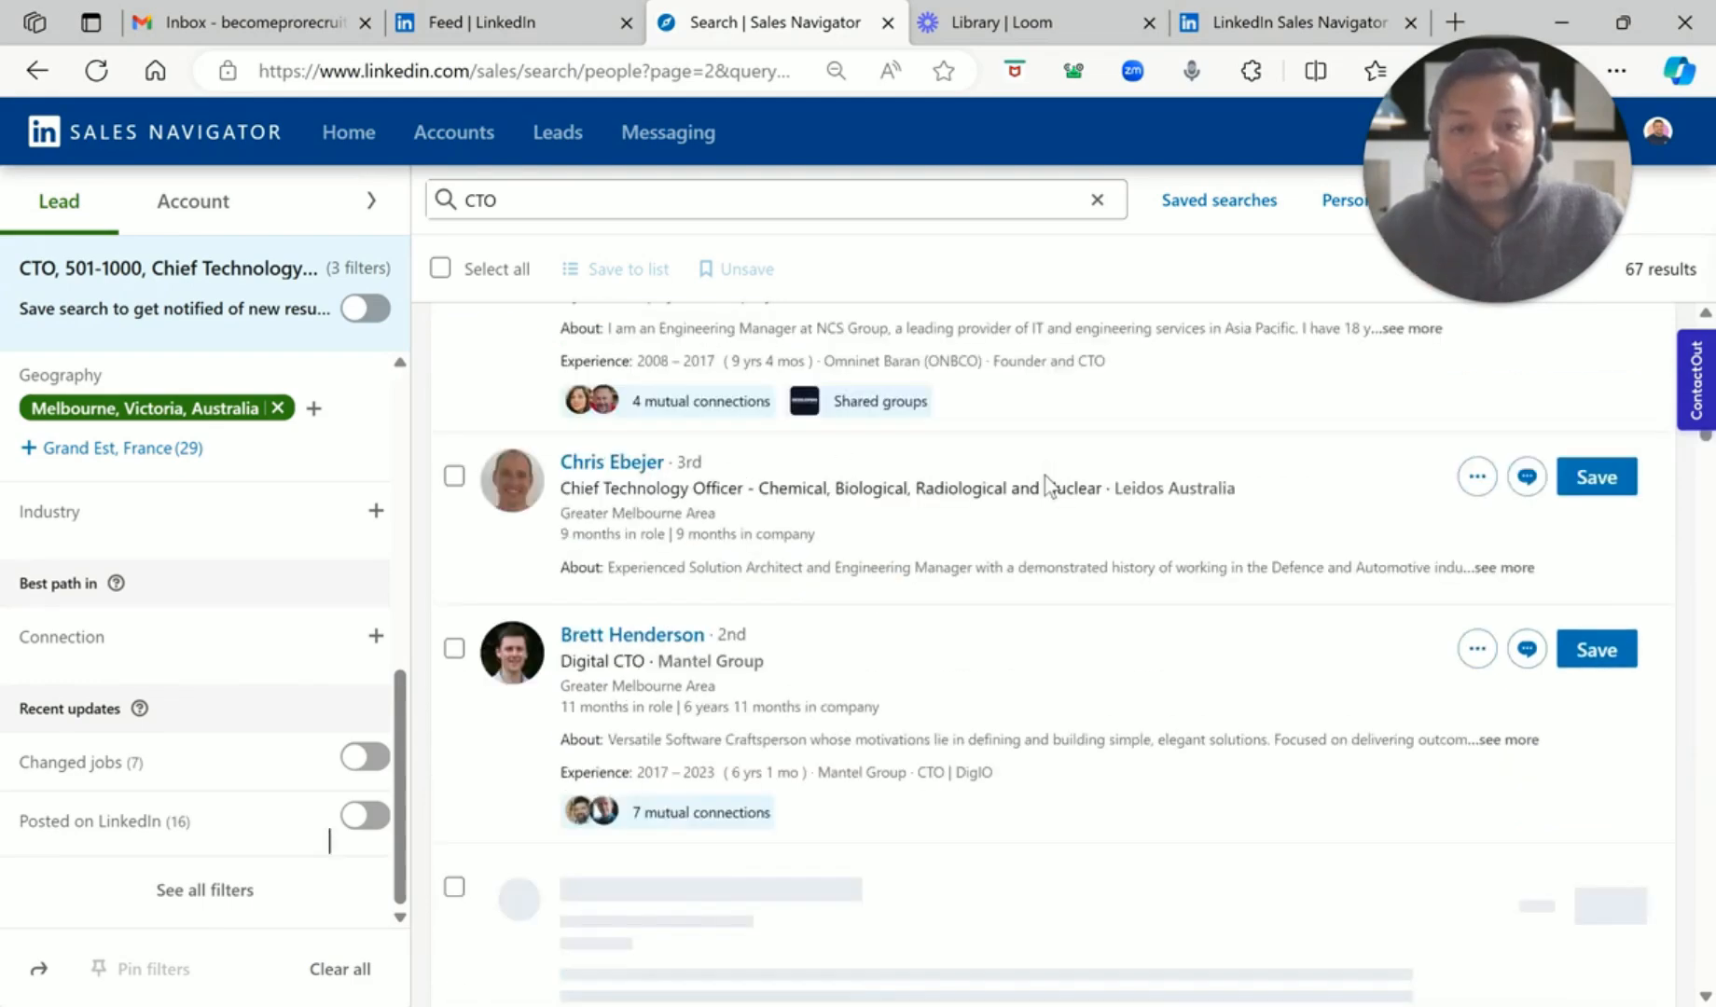
scroll(1044, 475, "down", 6)
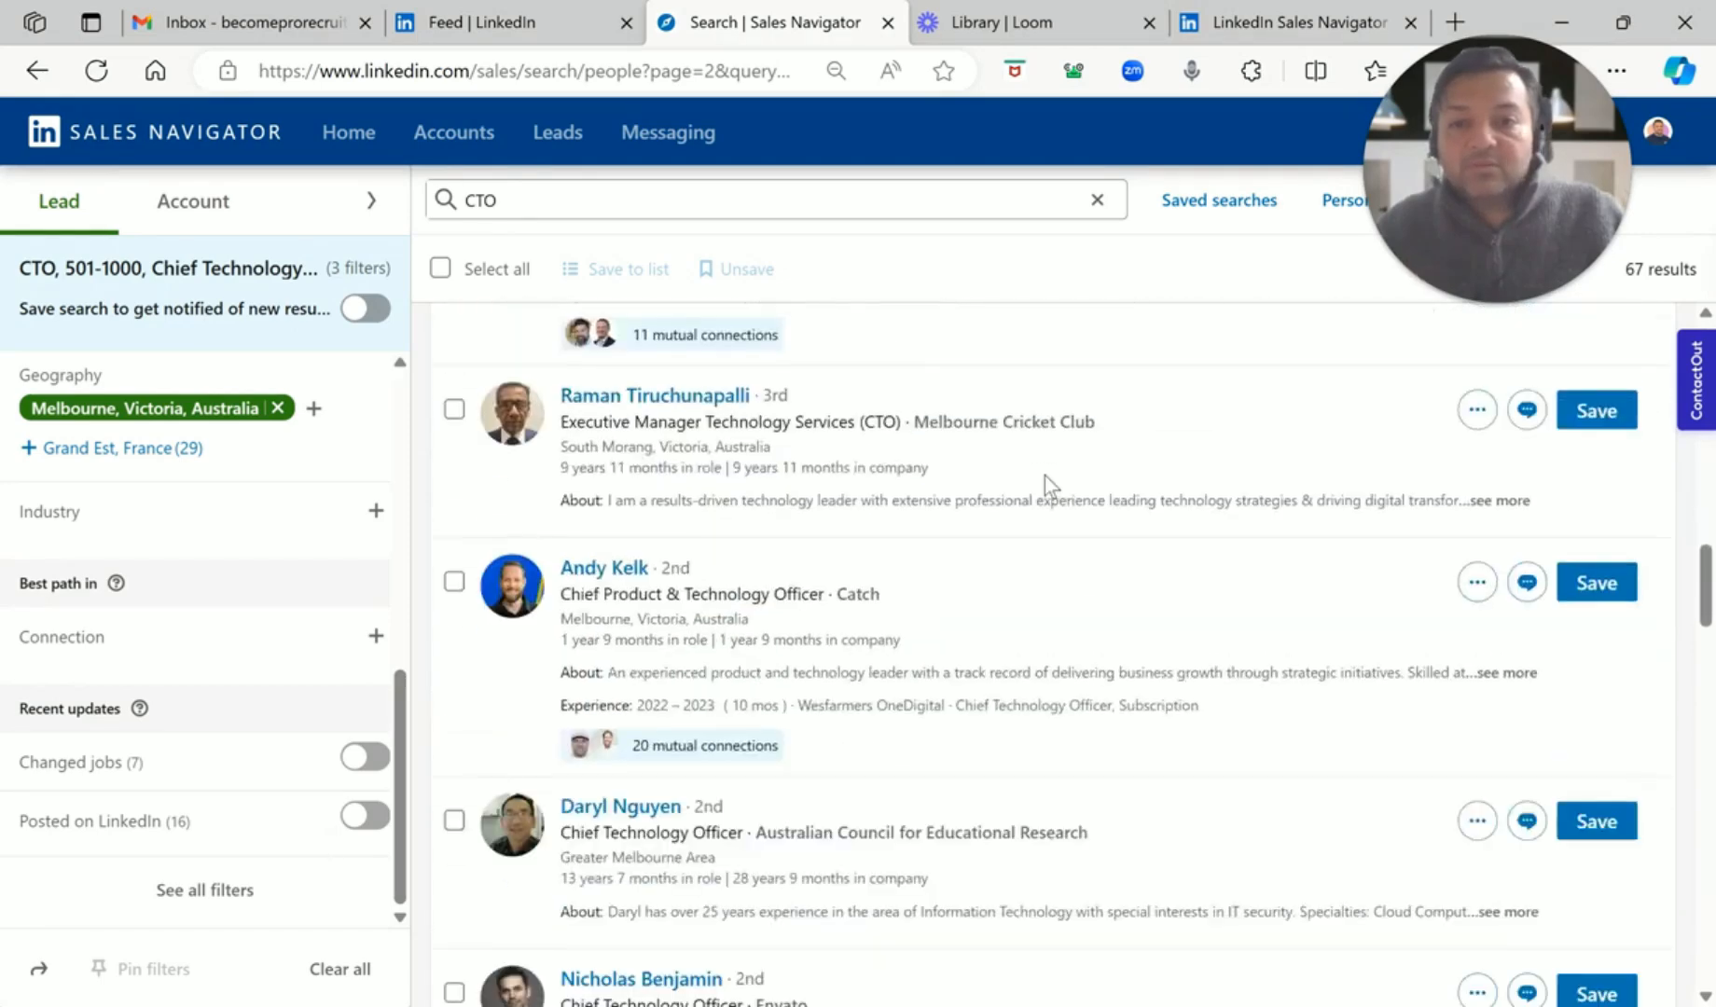
scroll(966, 618, "down", 4)
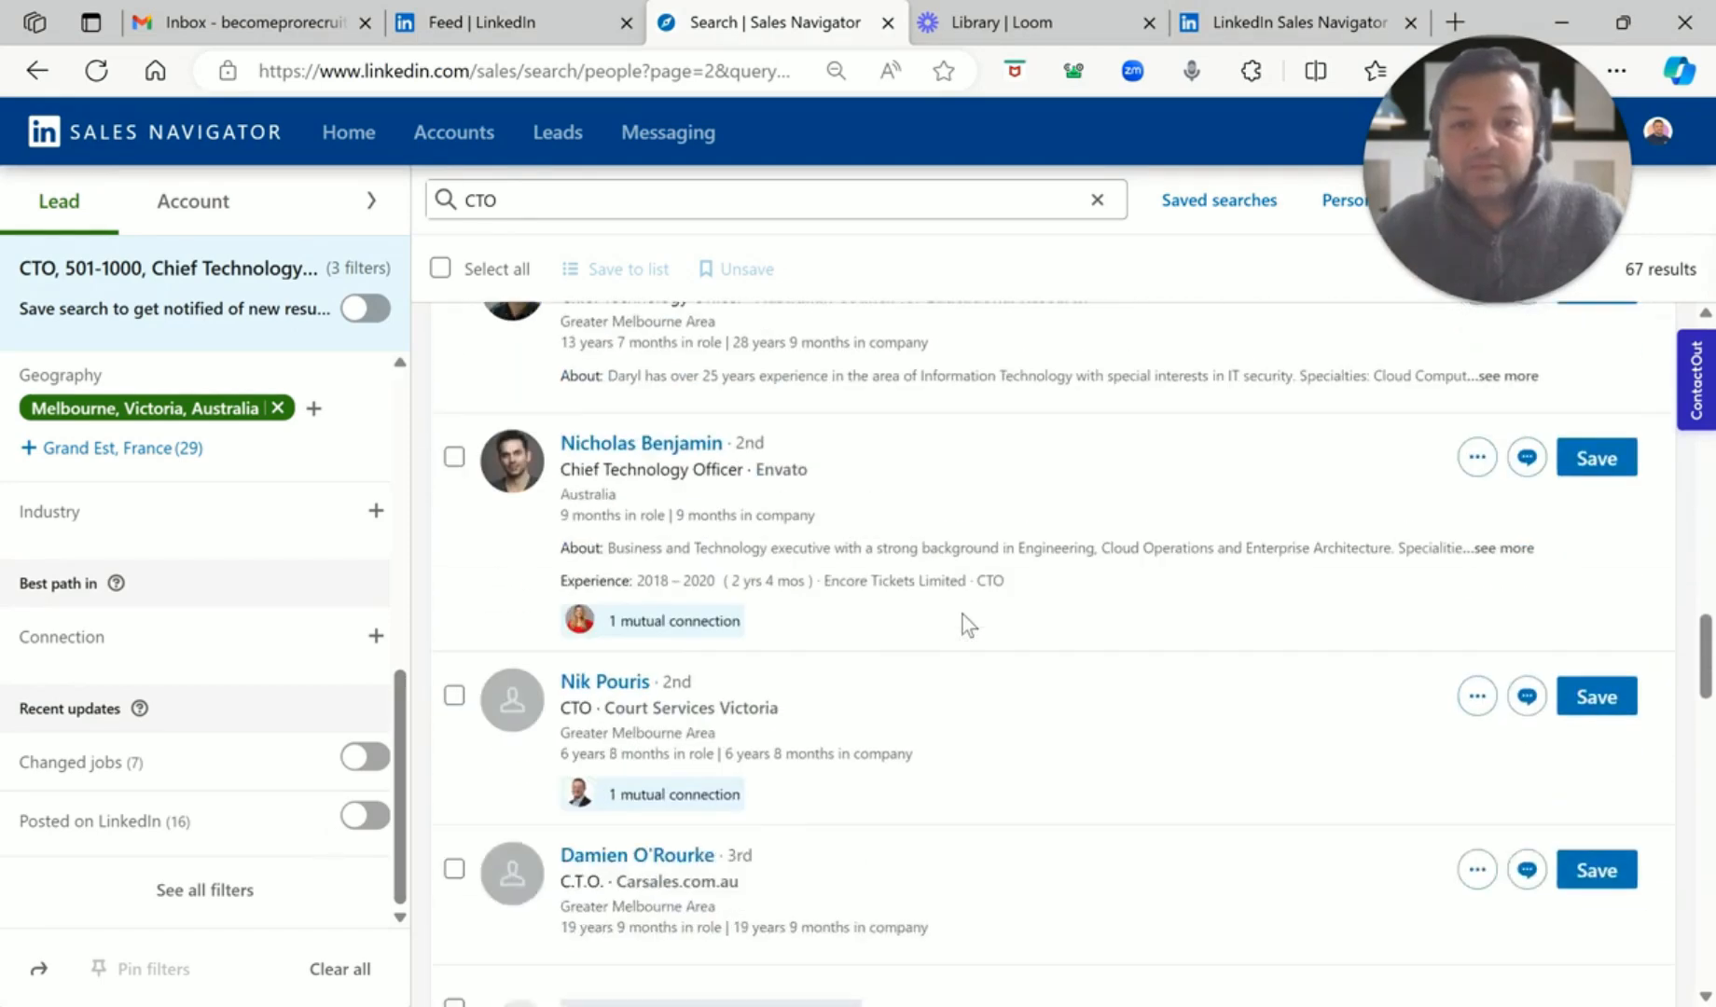
scroll(962, 613, "down", 7)
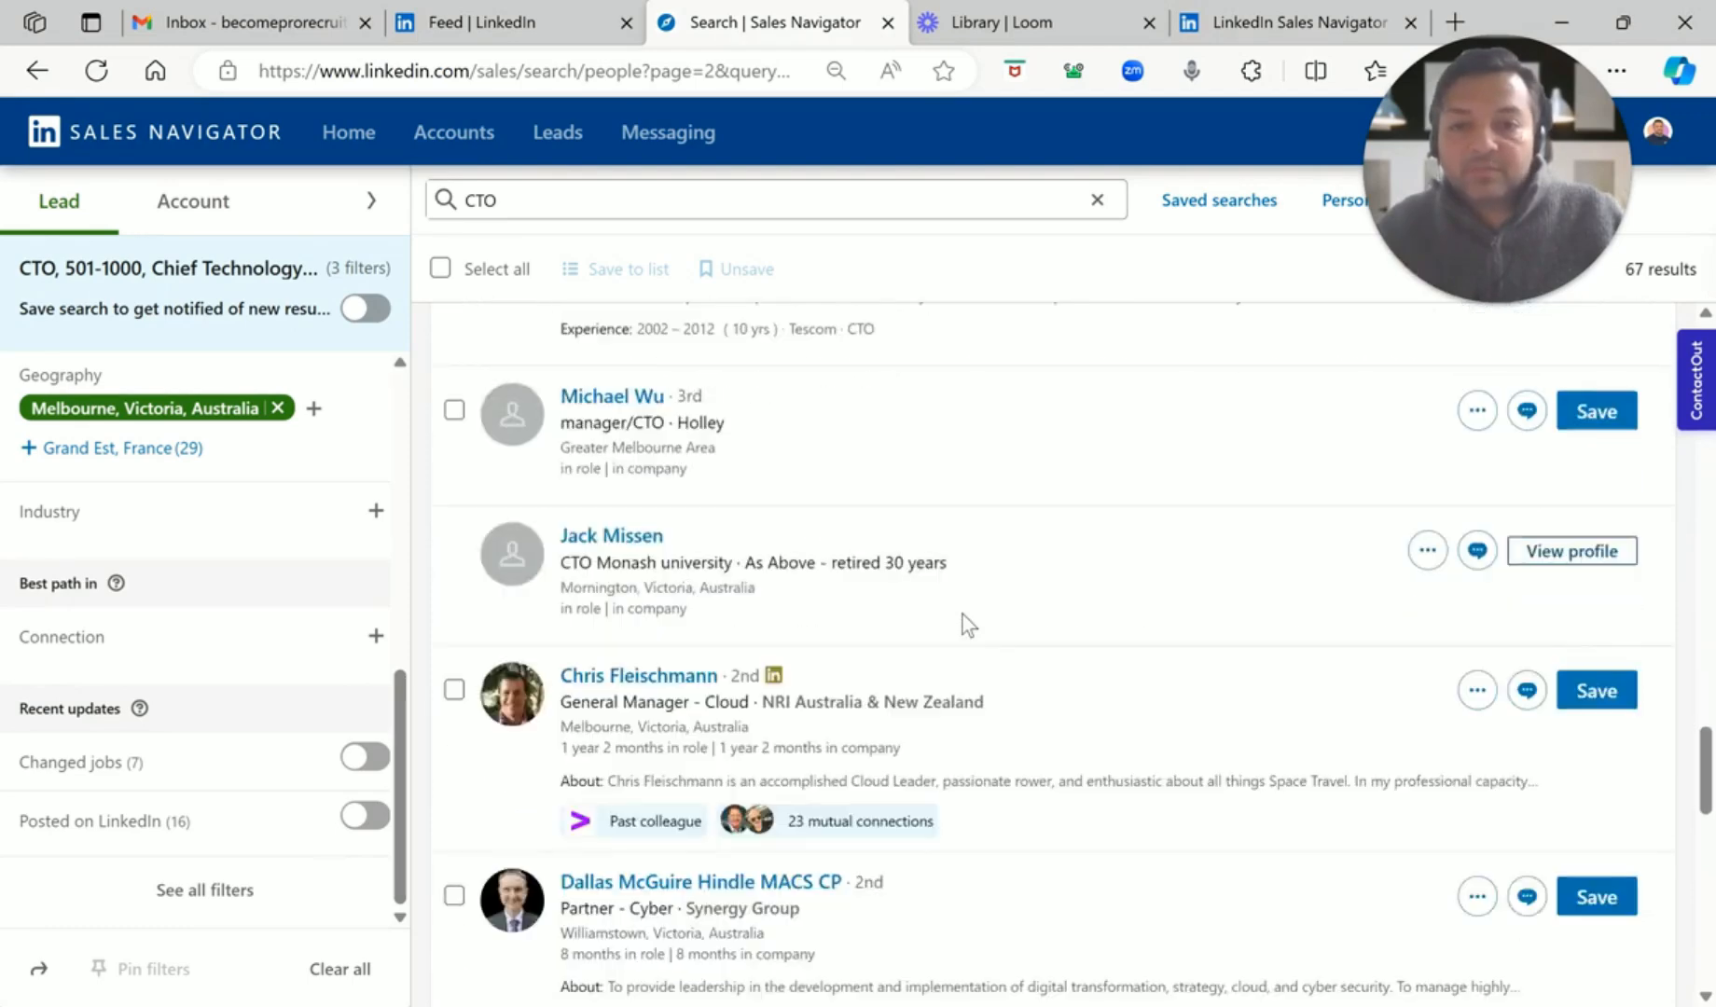
Try adding the 1001-5000 range to the company headcount filter and remove it again
scroll(240, 613, "up", 7)
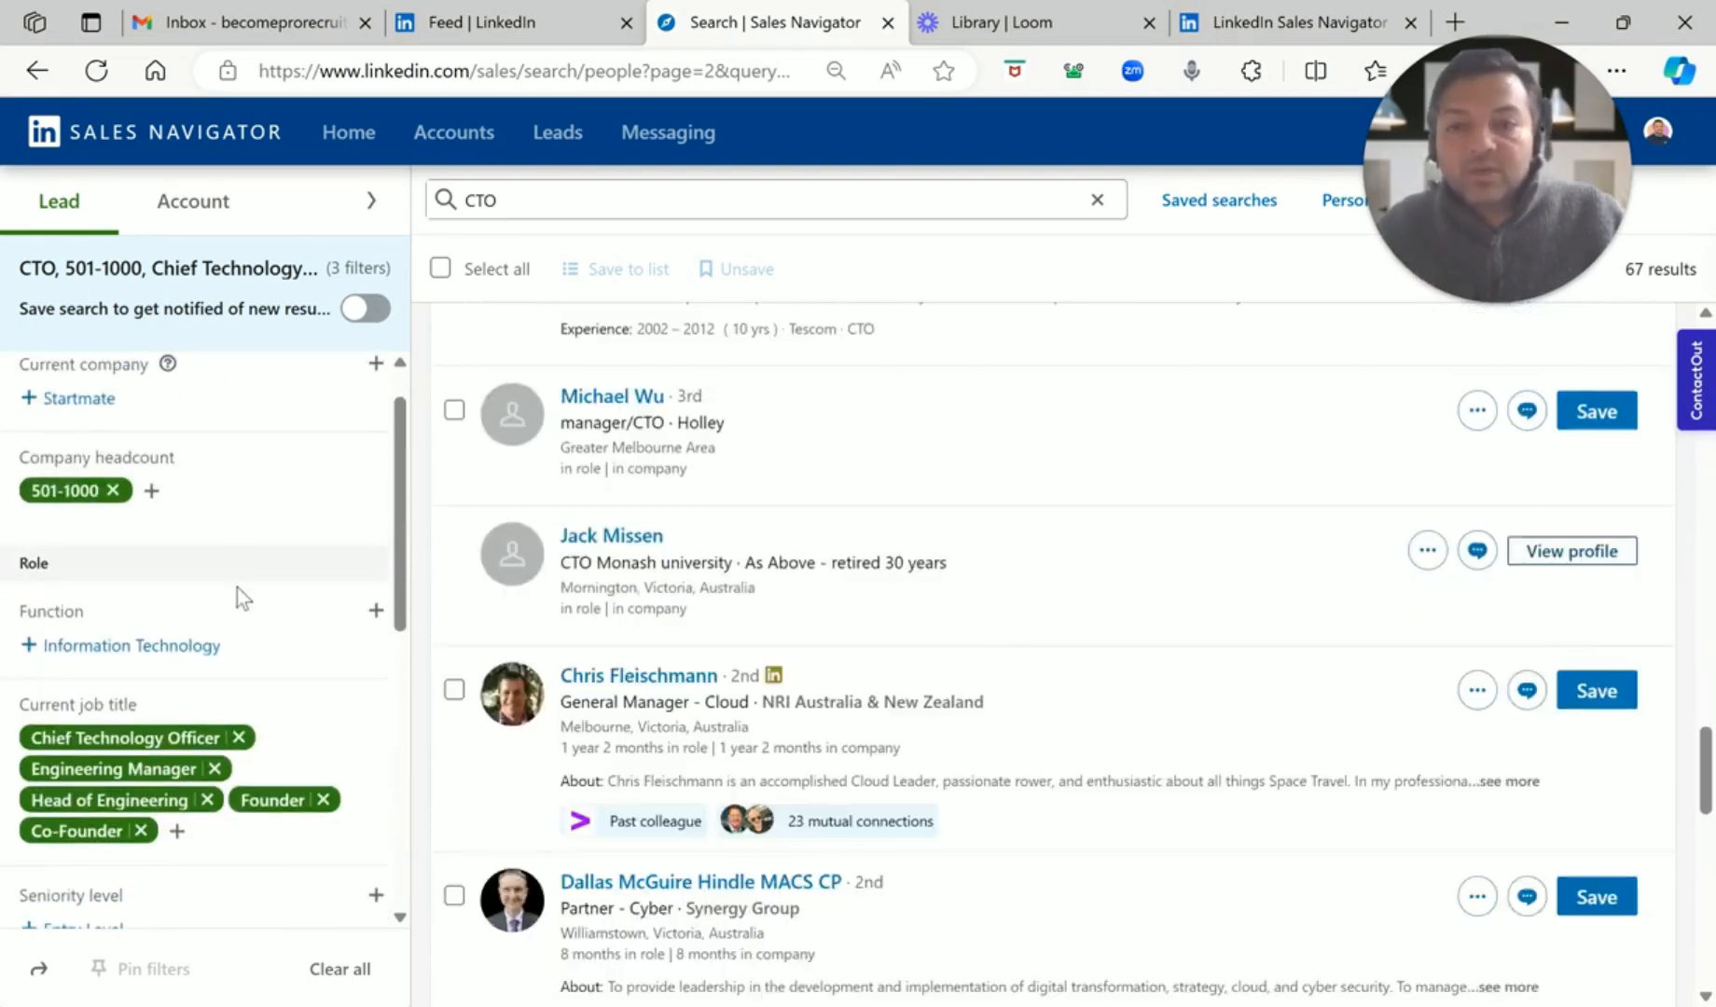
left_click(150, 493)
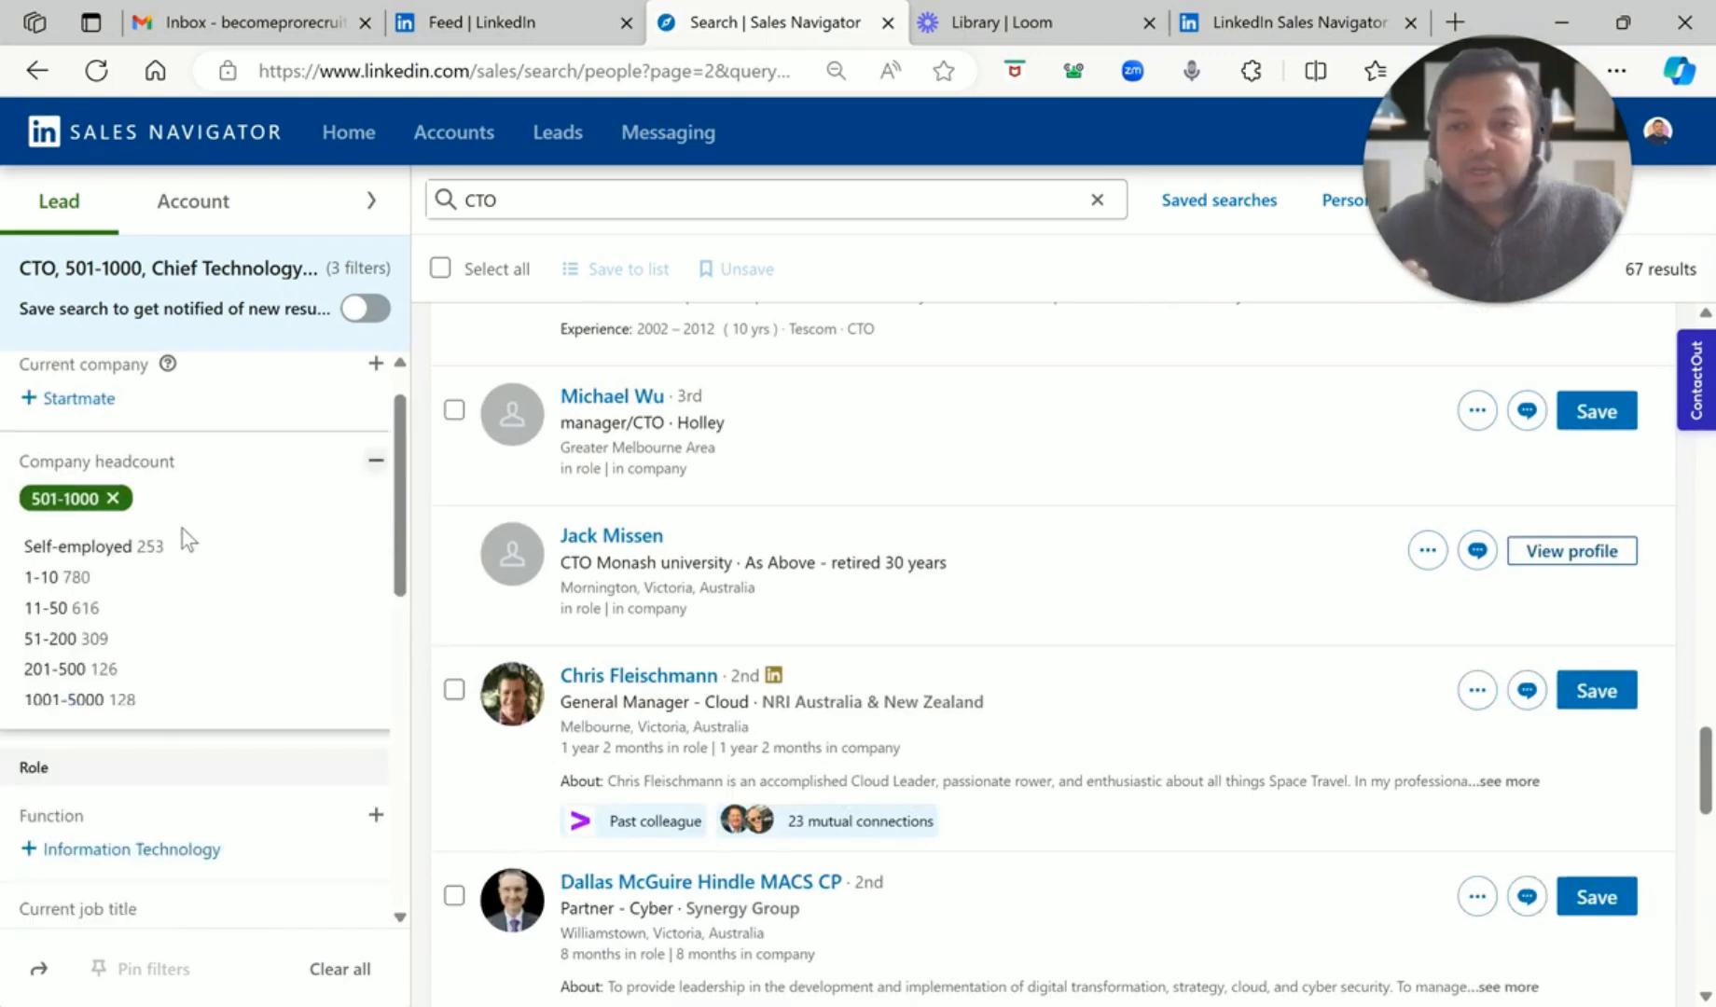
left_click(110, 701)
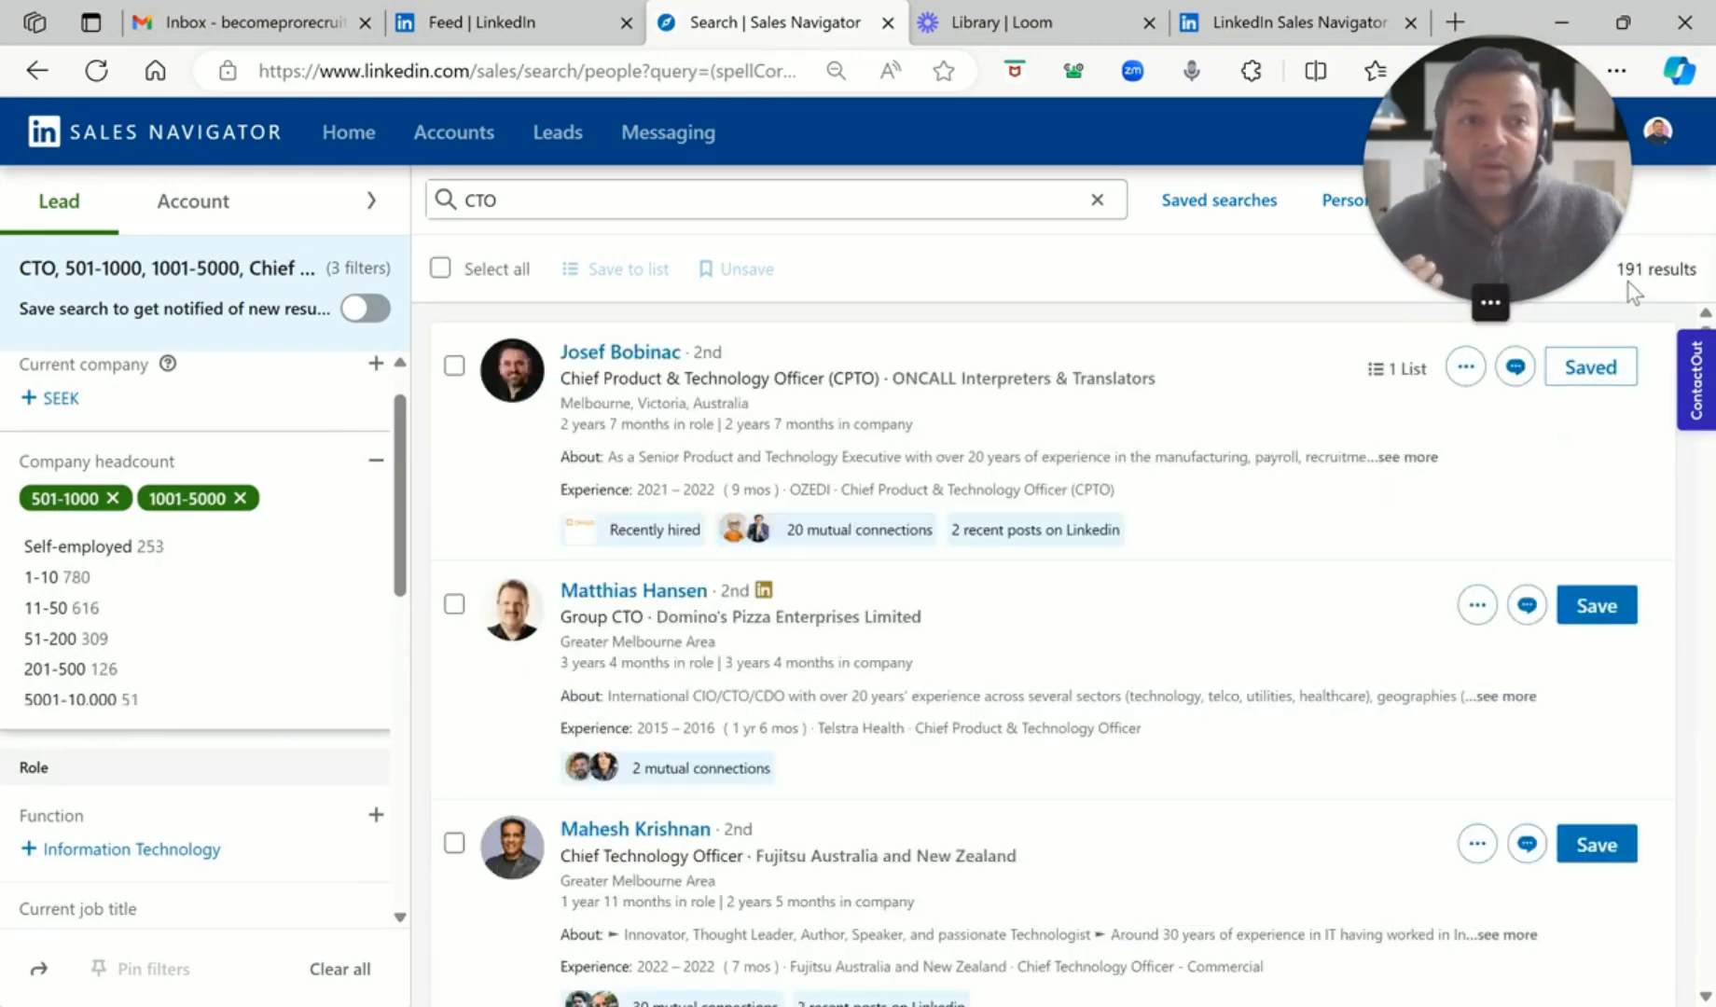
left_click(239, 498)
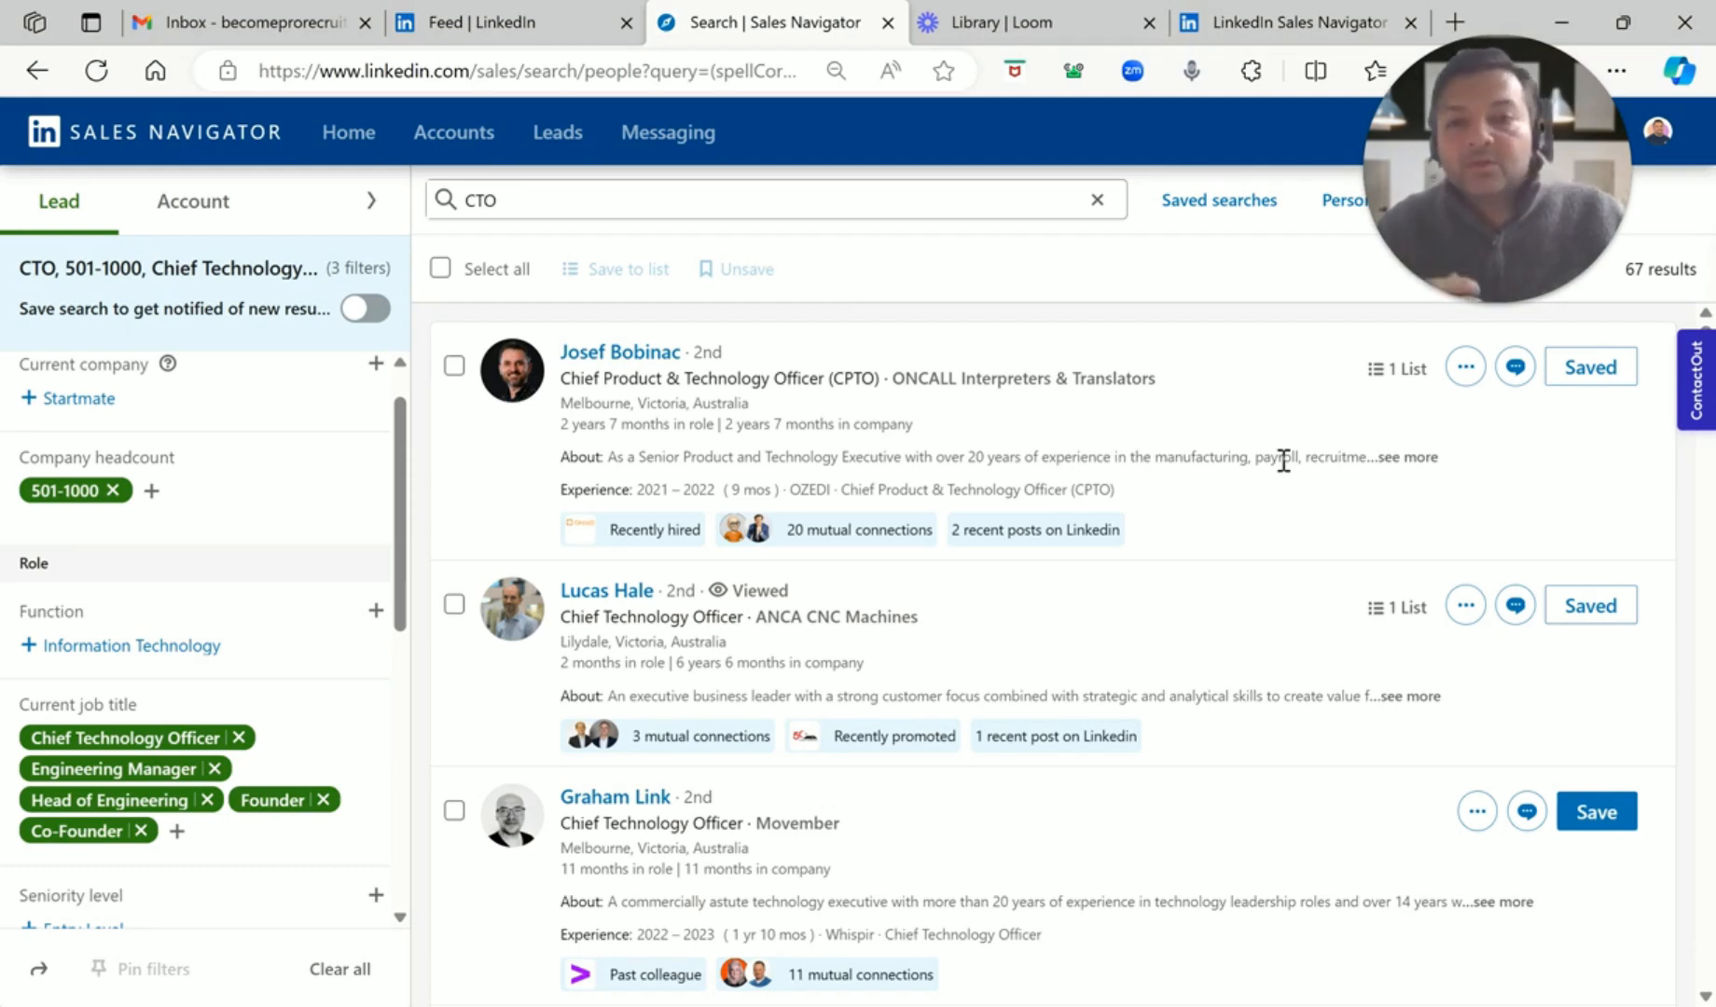
Expand the first lead's About summary and look through the leads on the first results page
left_click_drag(1257, 457, 1366, 459)
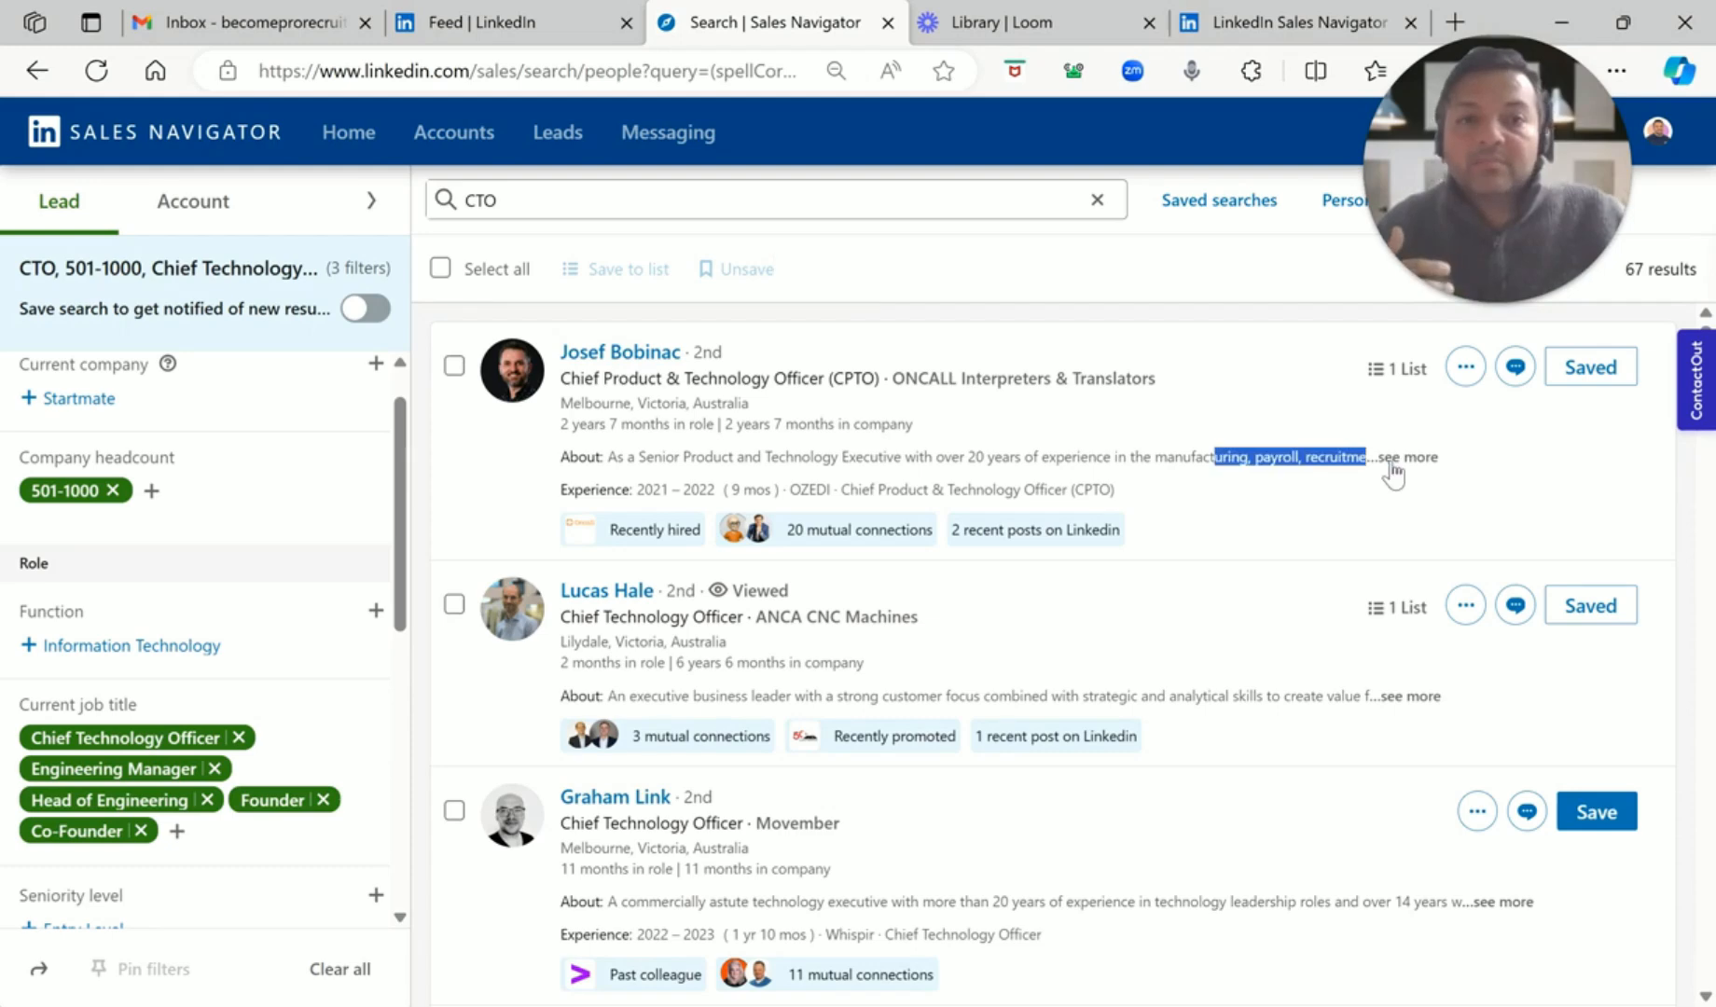
left_click(1408, 457)
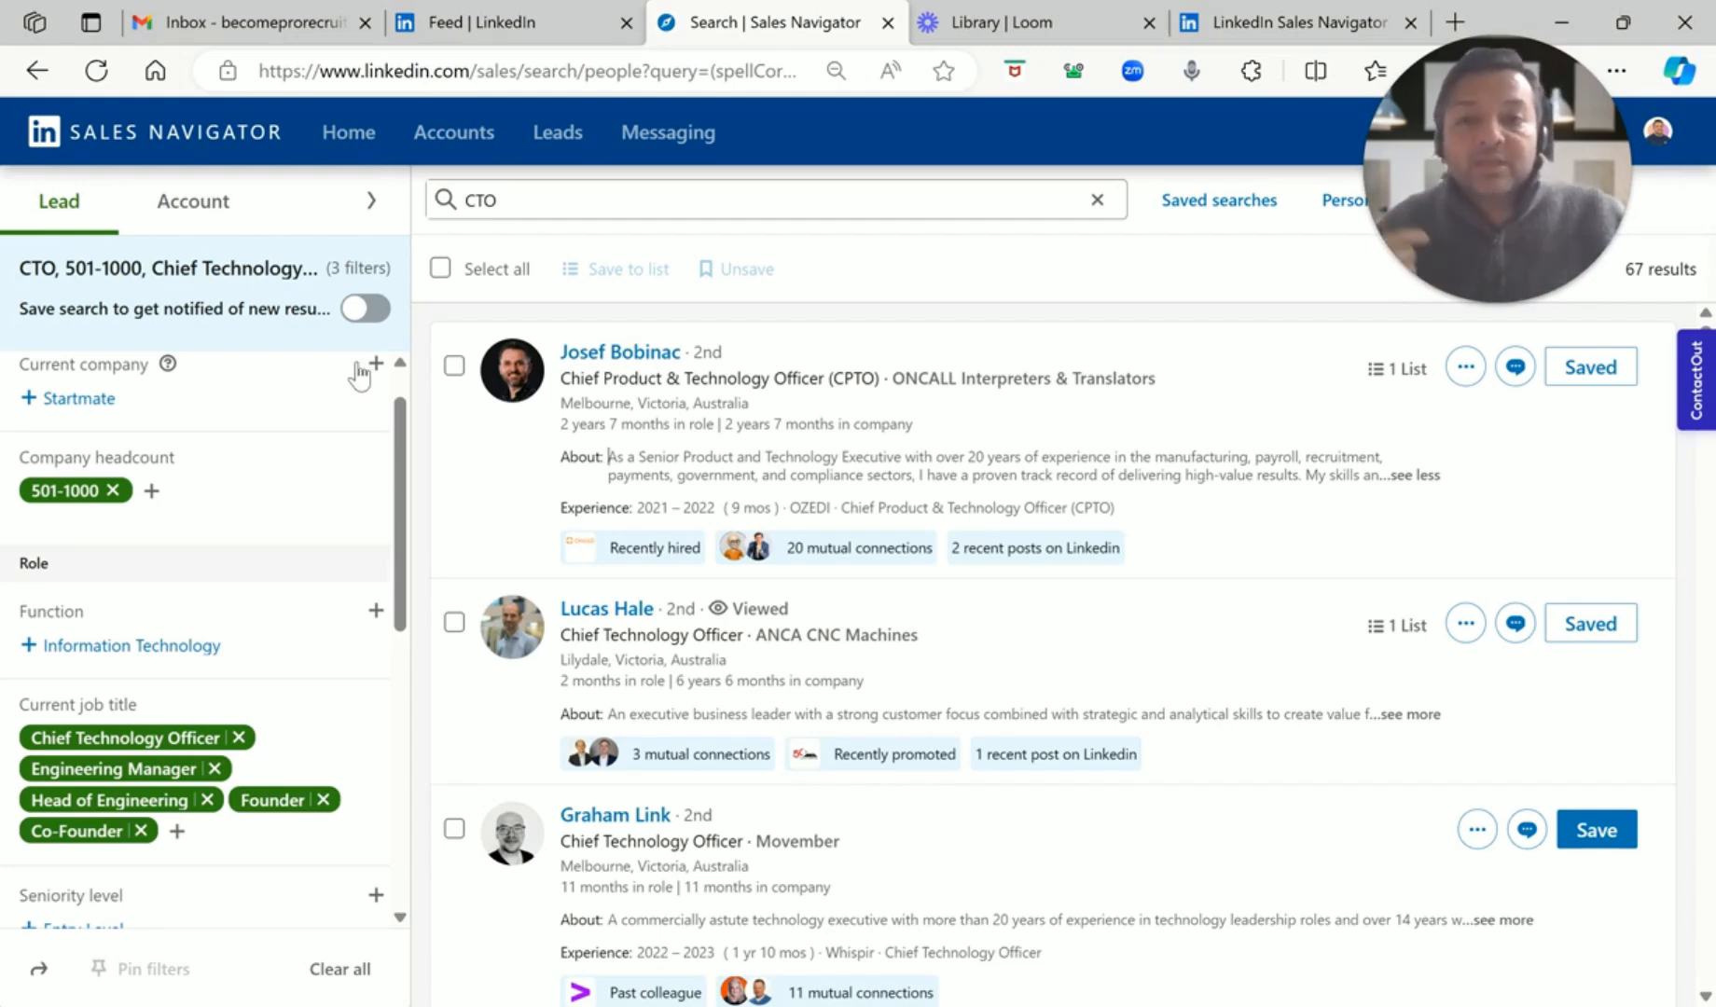
scroll(1055, 441, "down", 3)
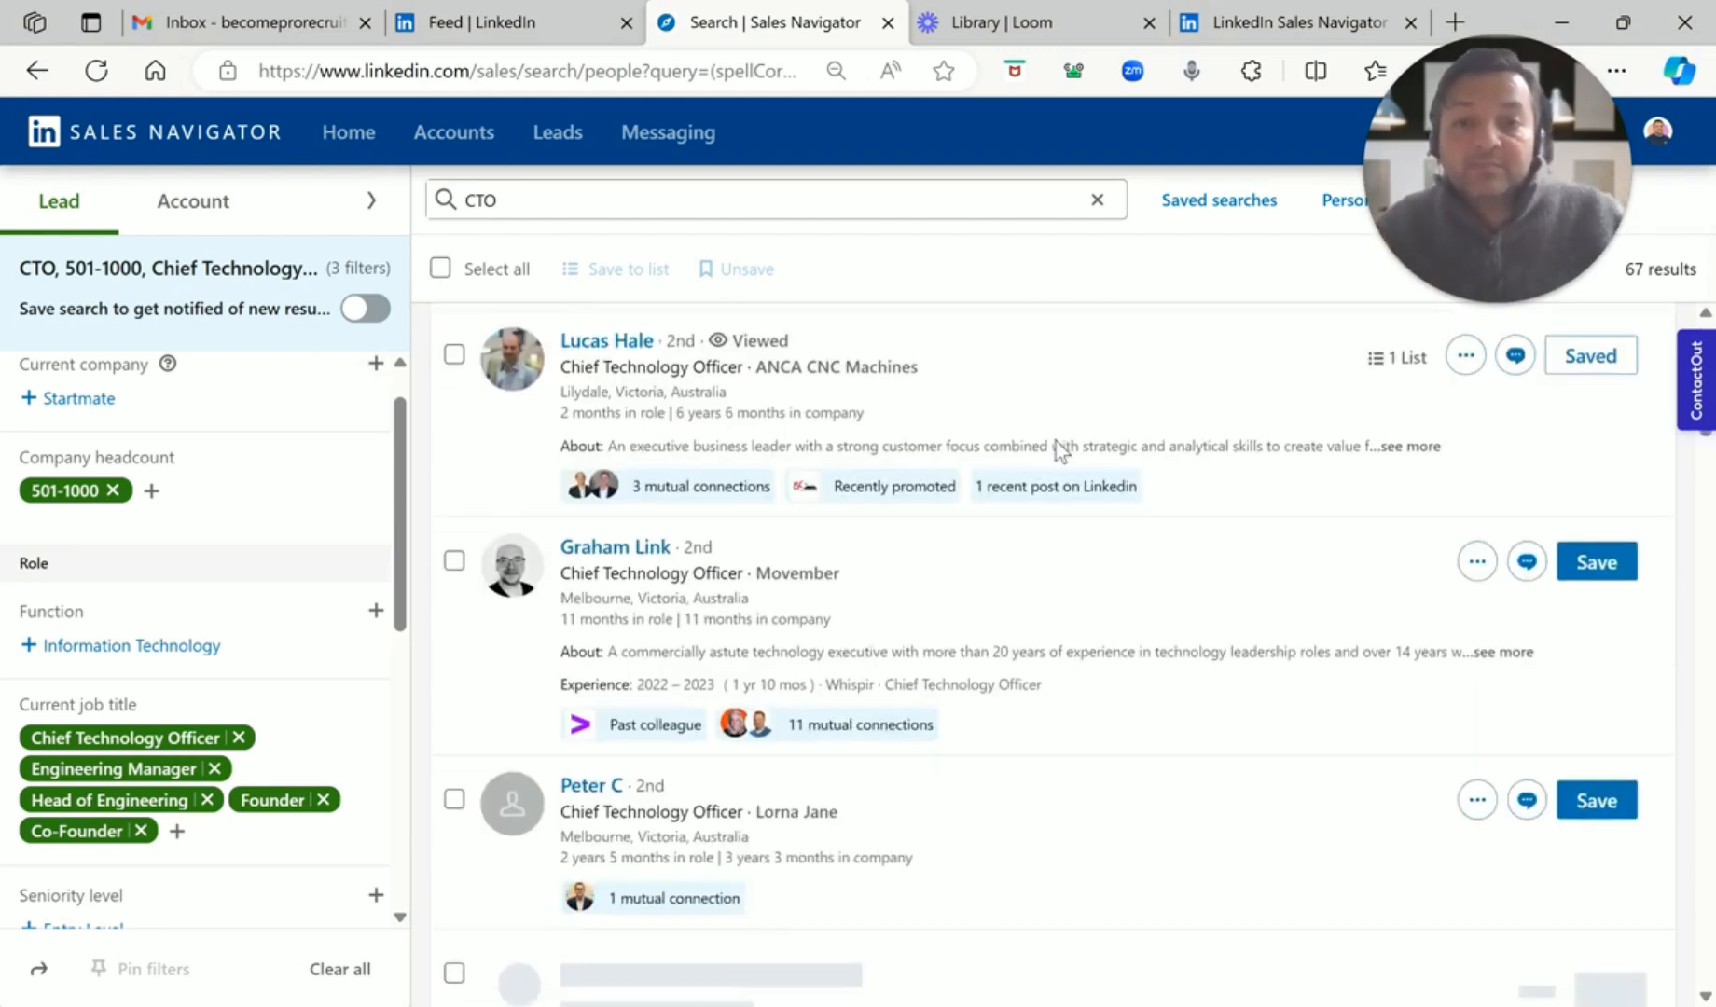
scroll(1055, 441, "down", 2)
scroll(446, 399, "up", 5)
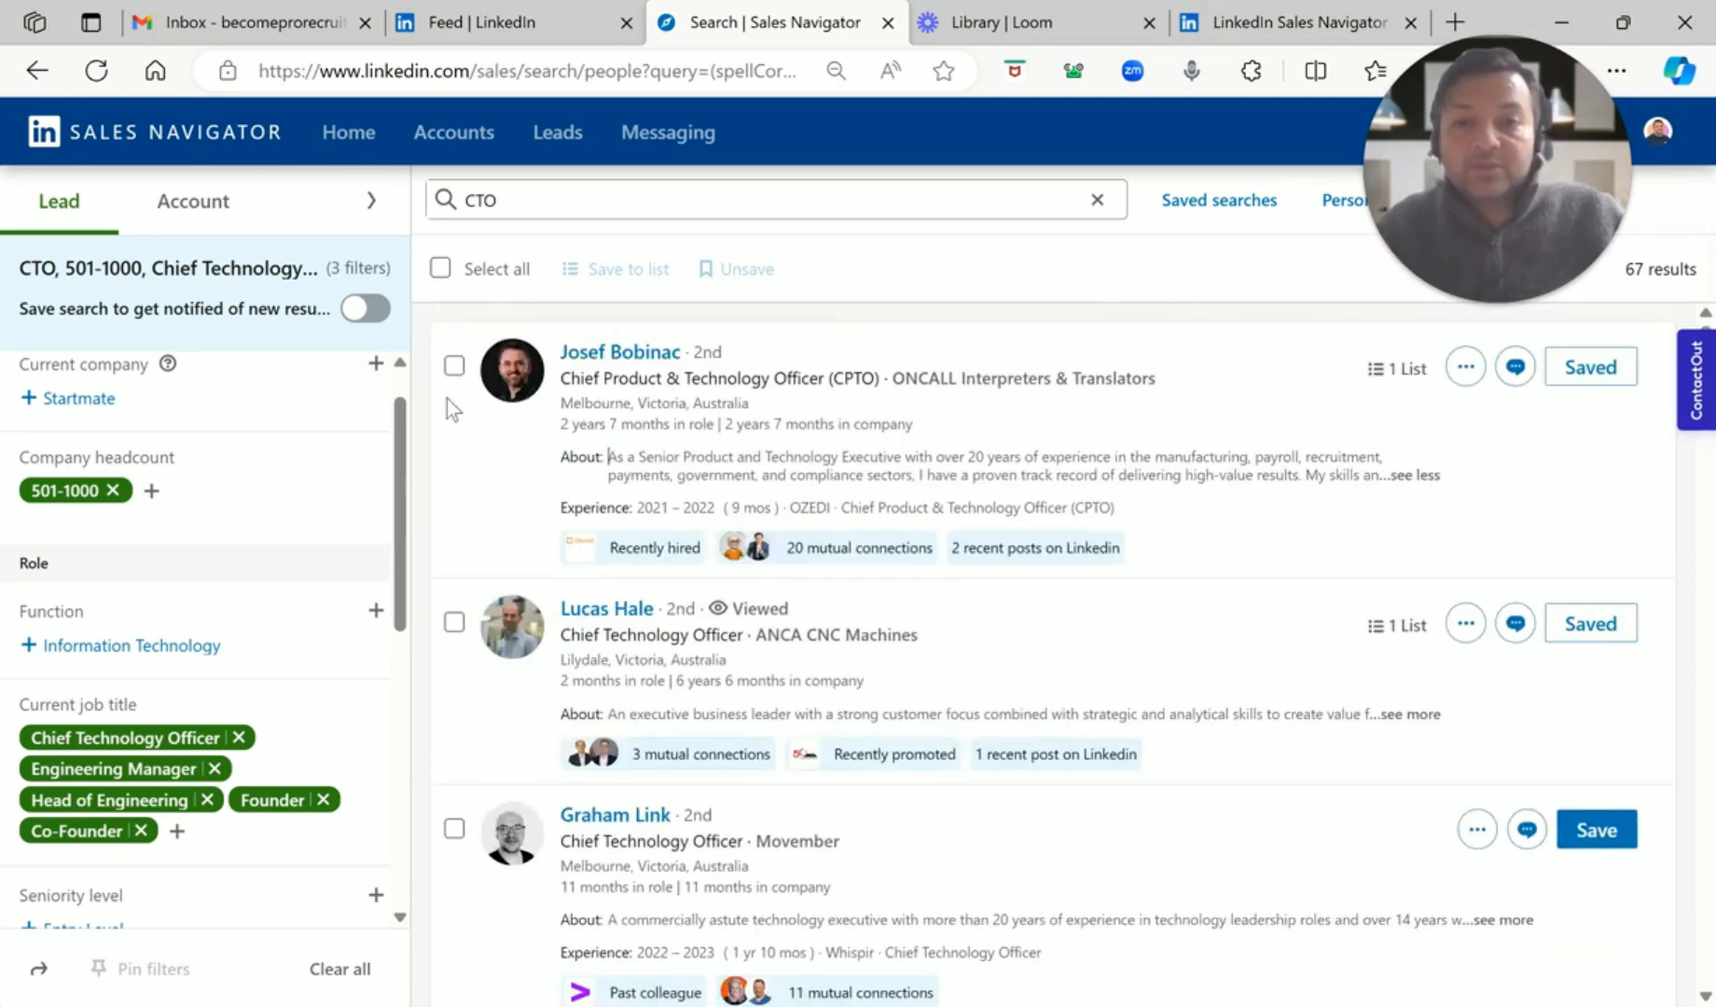
Select all leads on the first results page and save them to a new lead list named "IT Decision Makers_Melborune"
left_click(440, 270)
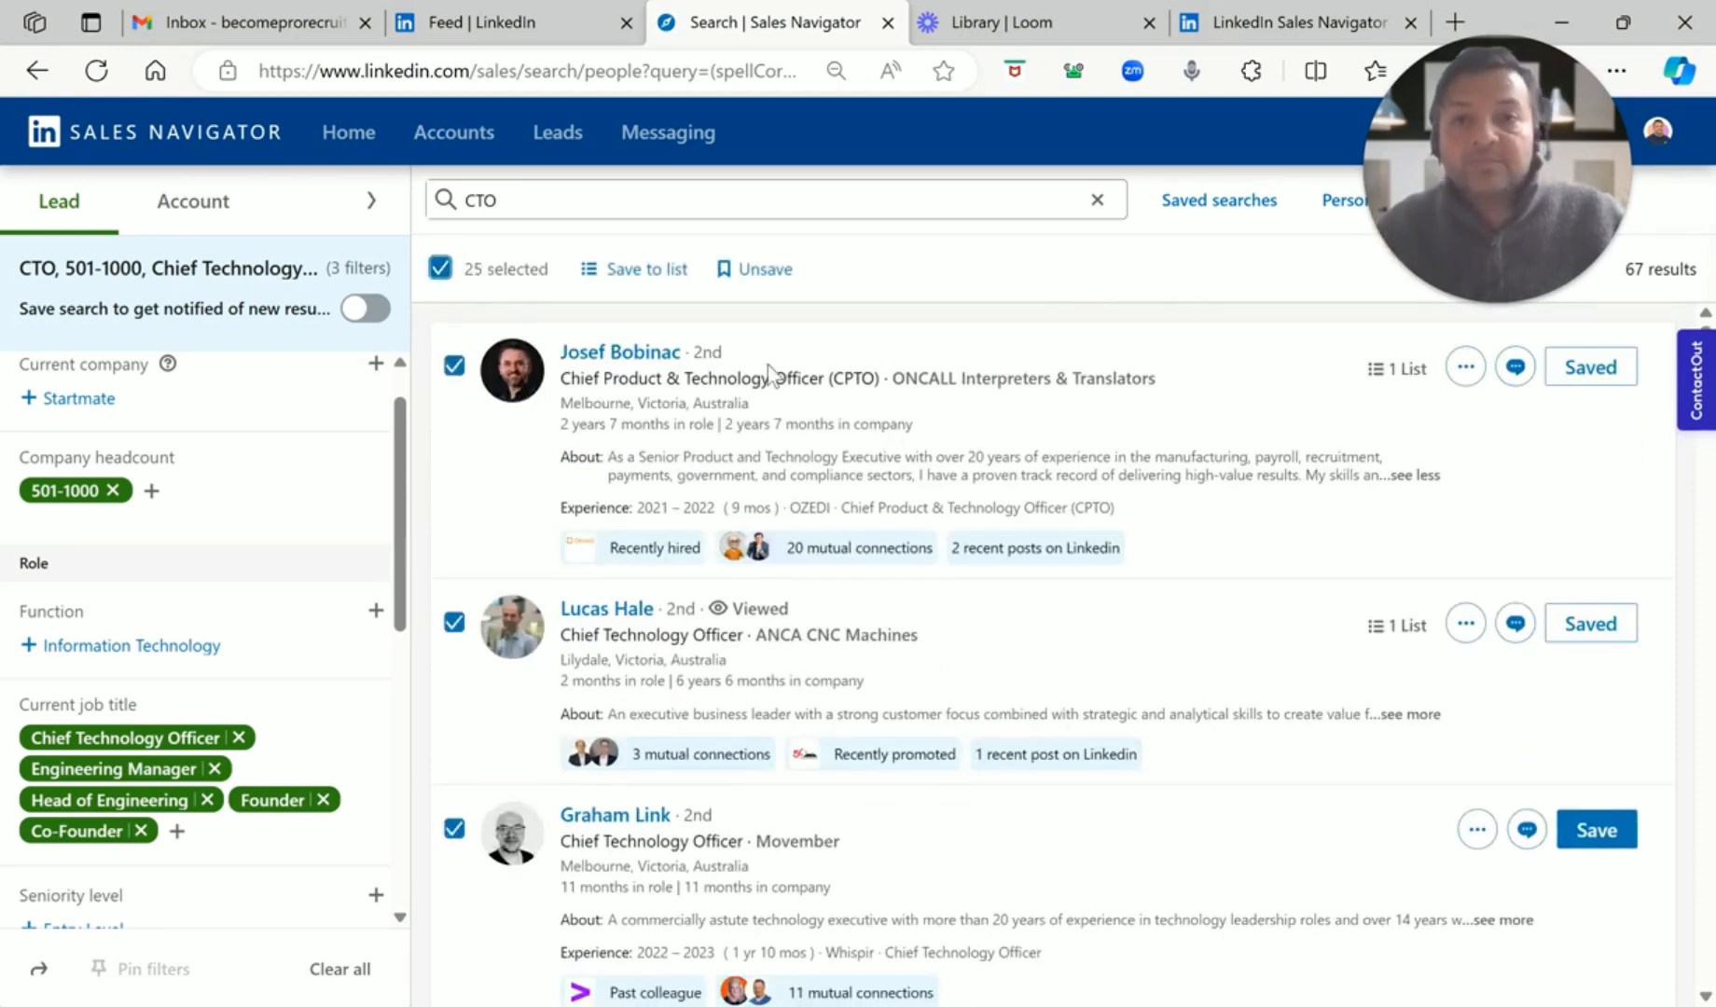
left_click(678, 279)
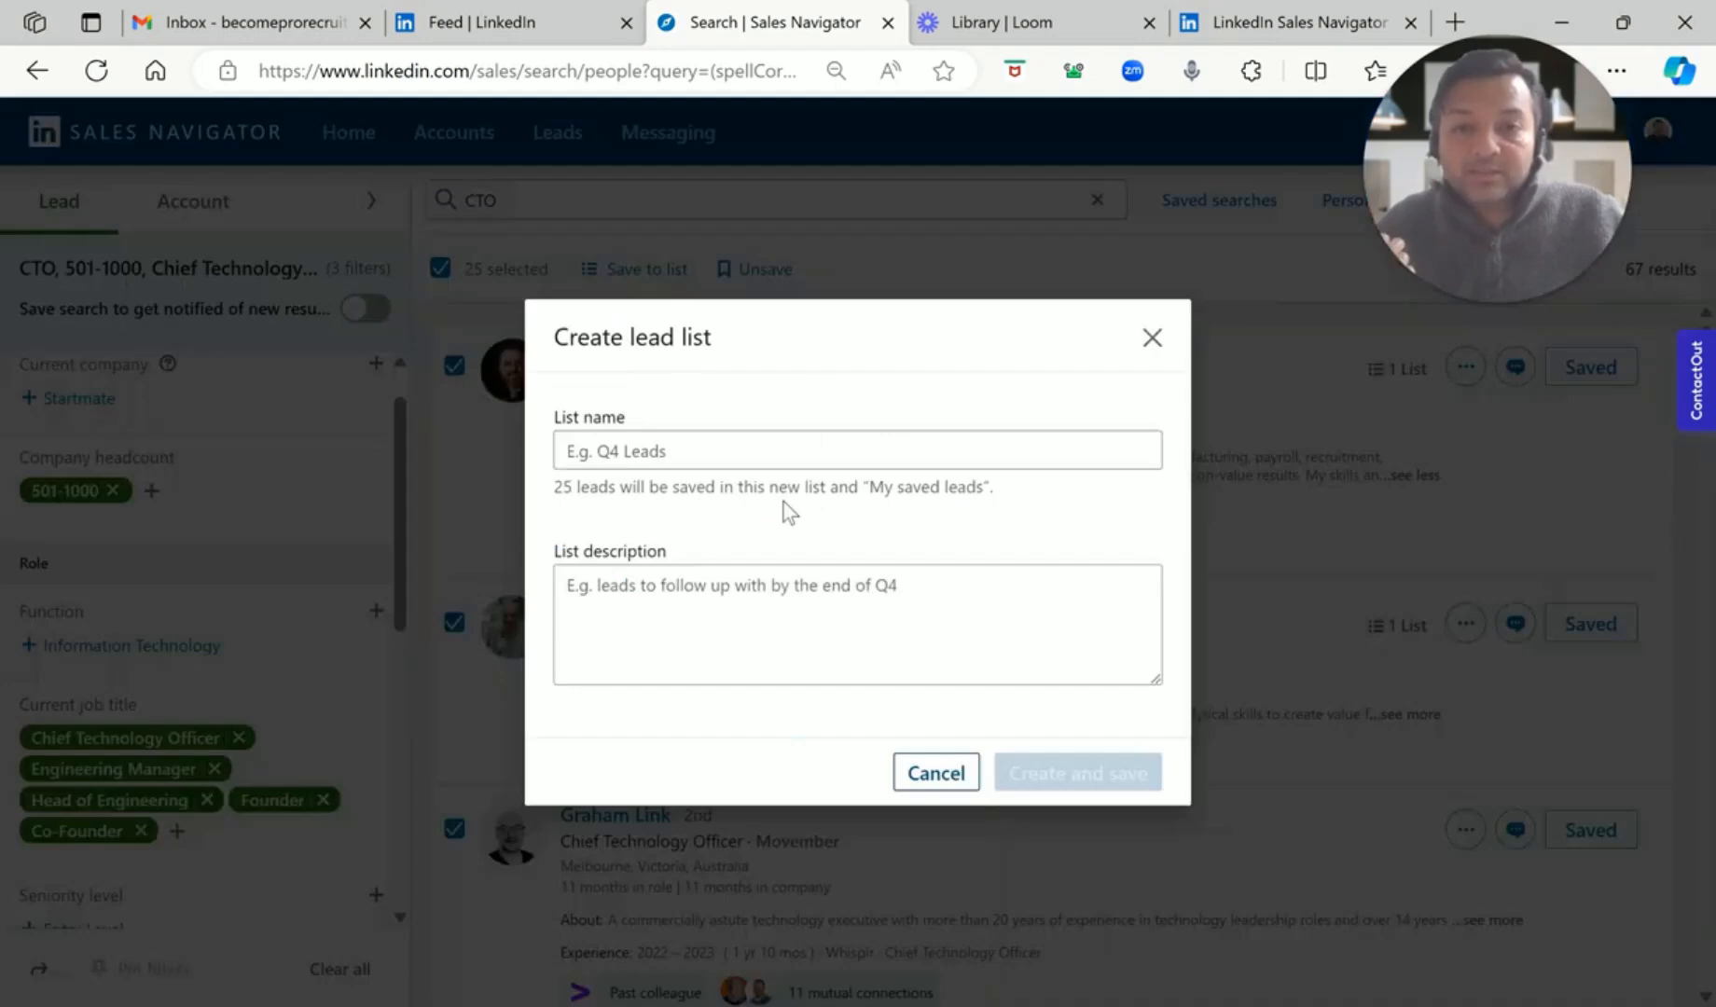
left_click(744, 448)
type("CTOs")
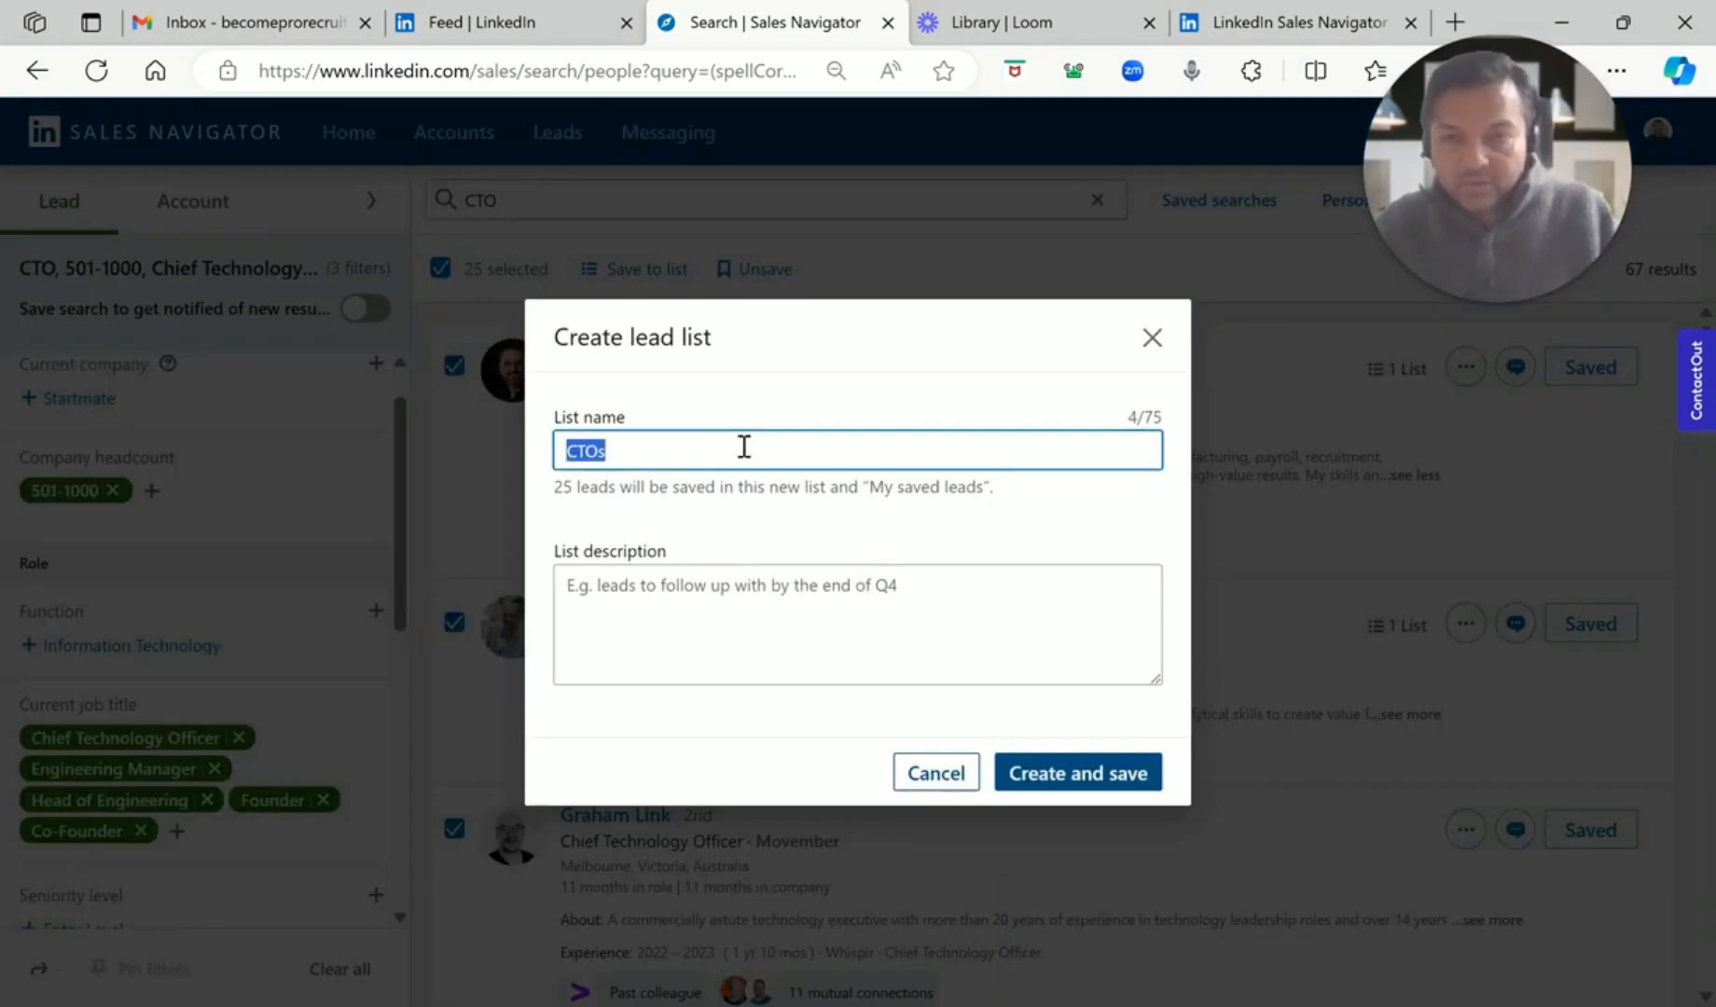
type("IT Decisi")
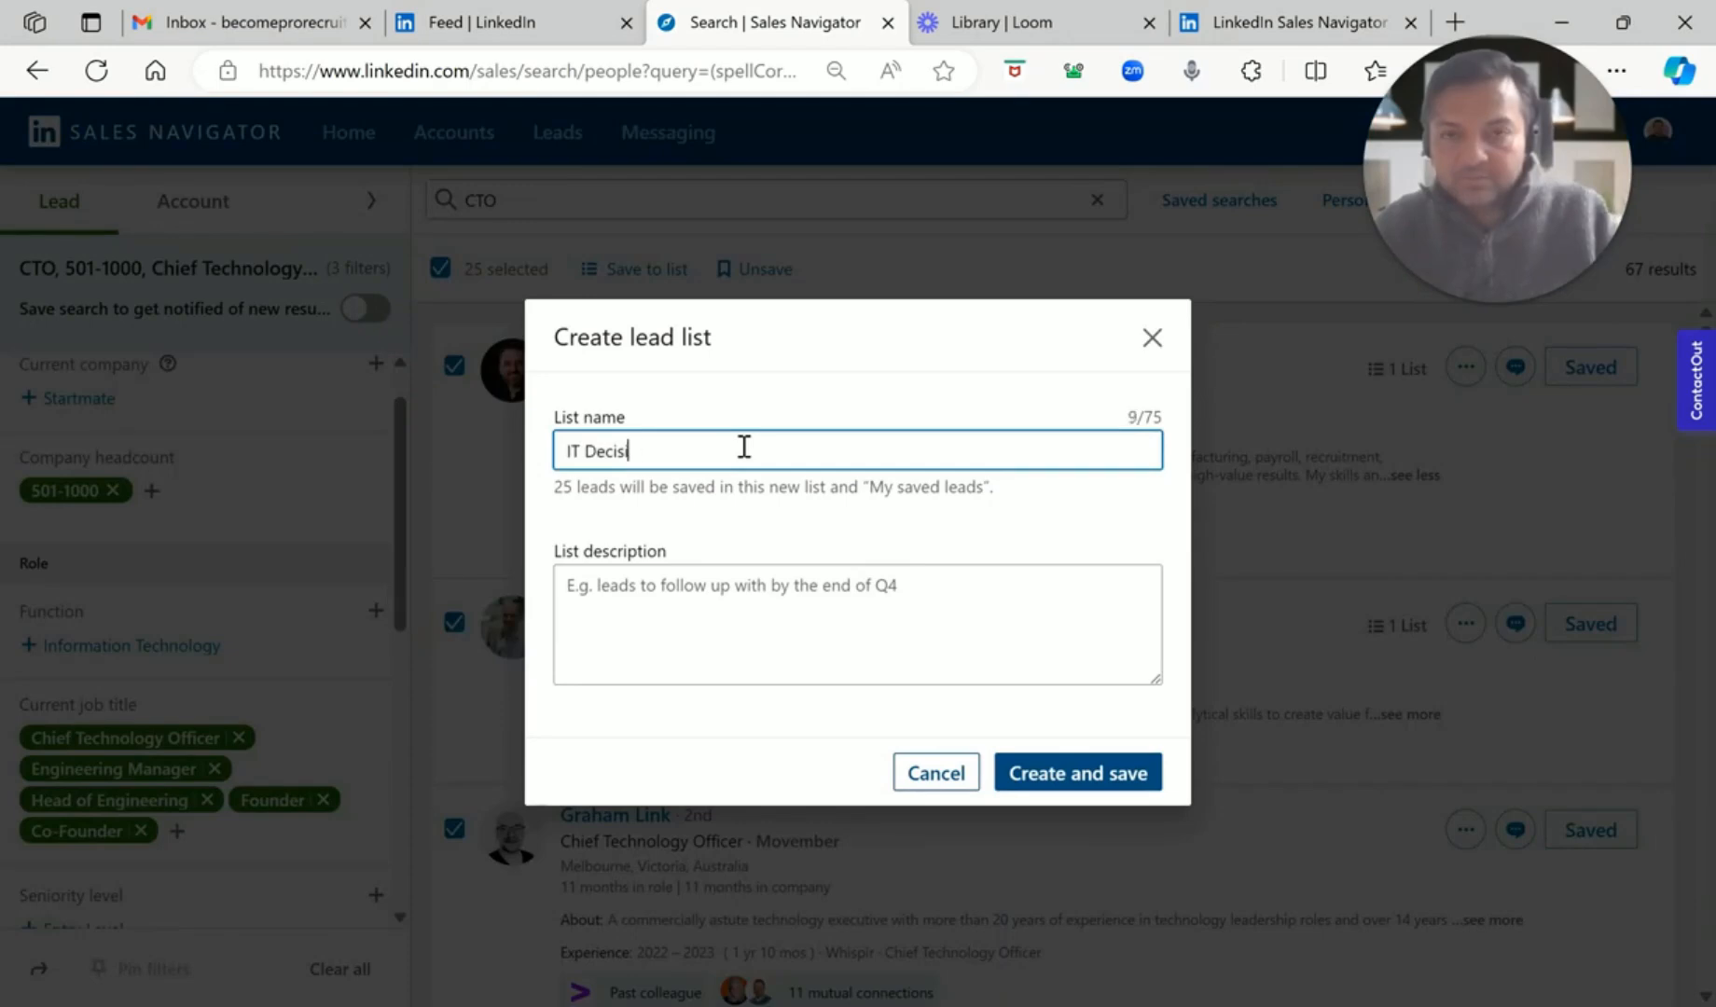
type("on Makers")
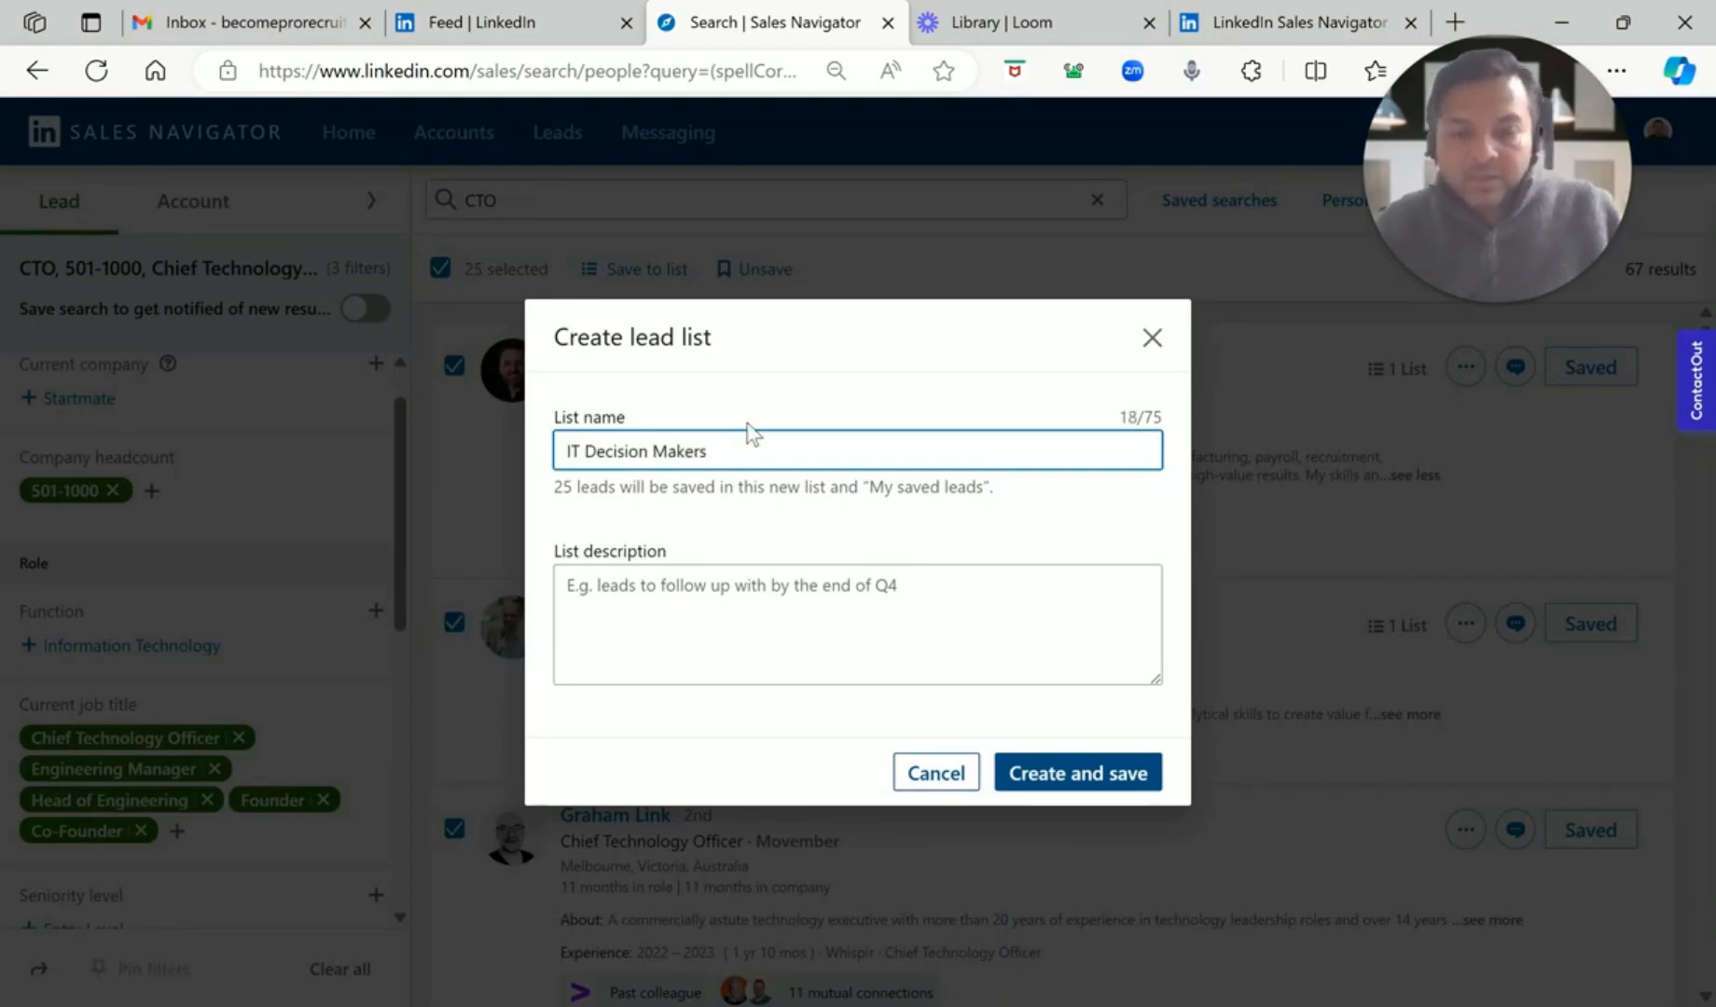
type("_Melborune")
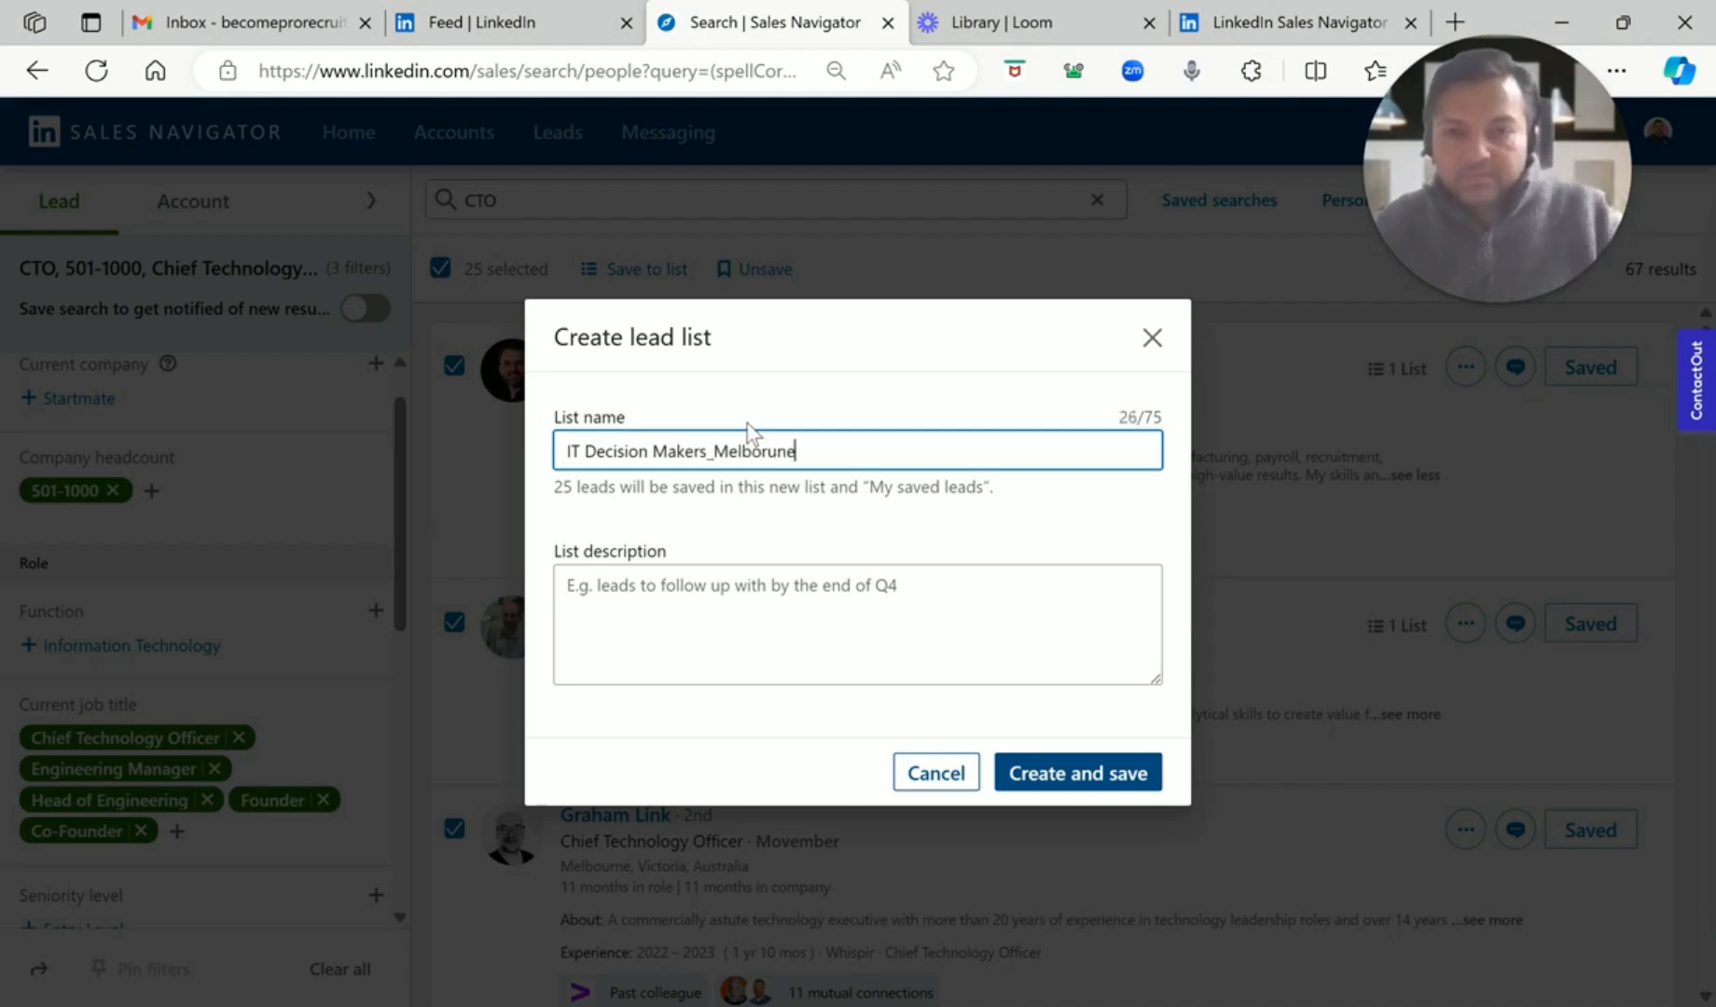
left_click(1081, 772)
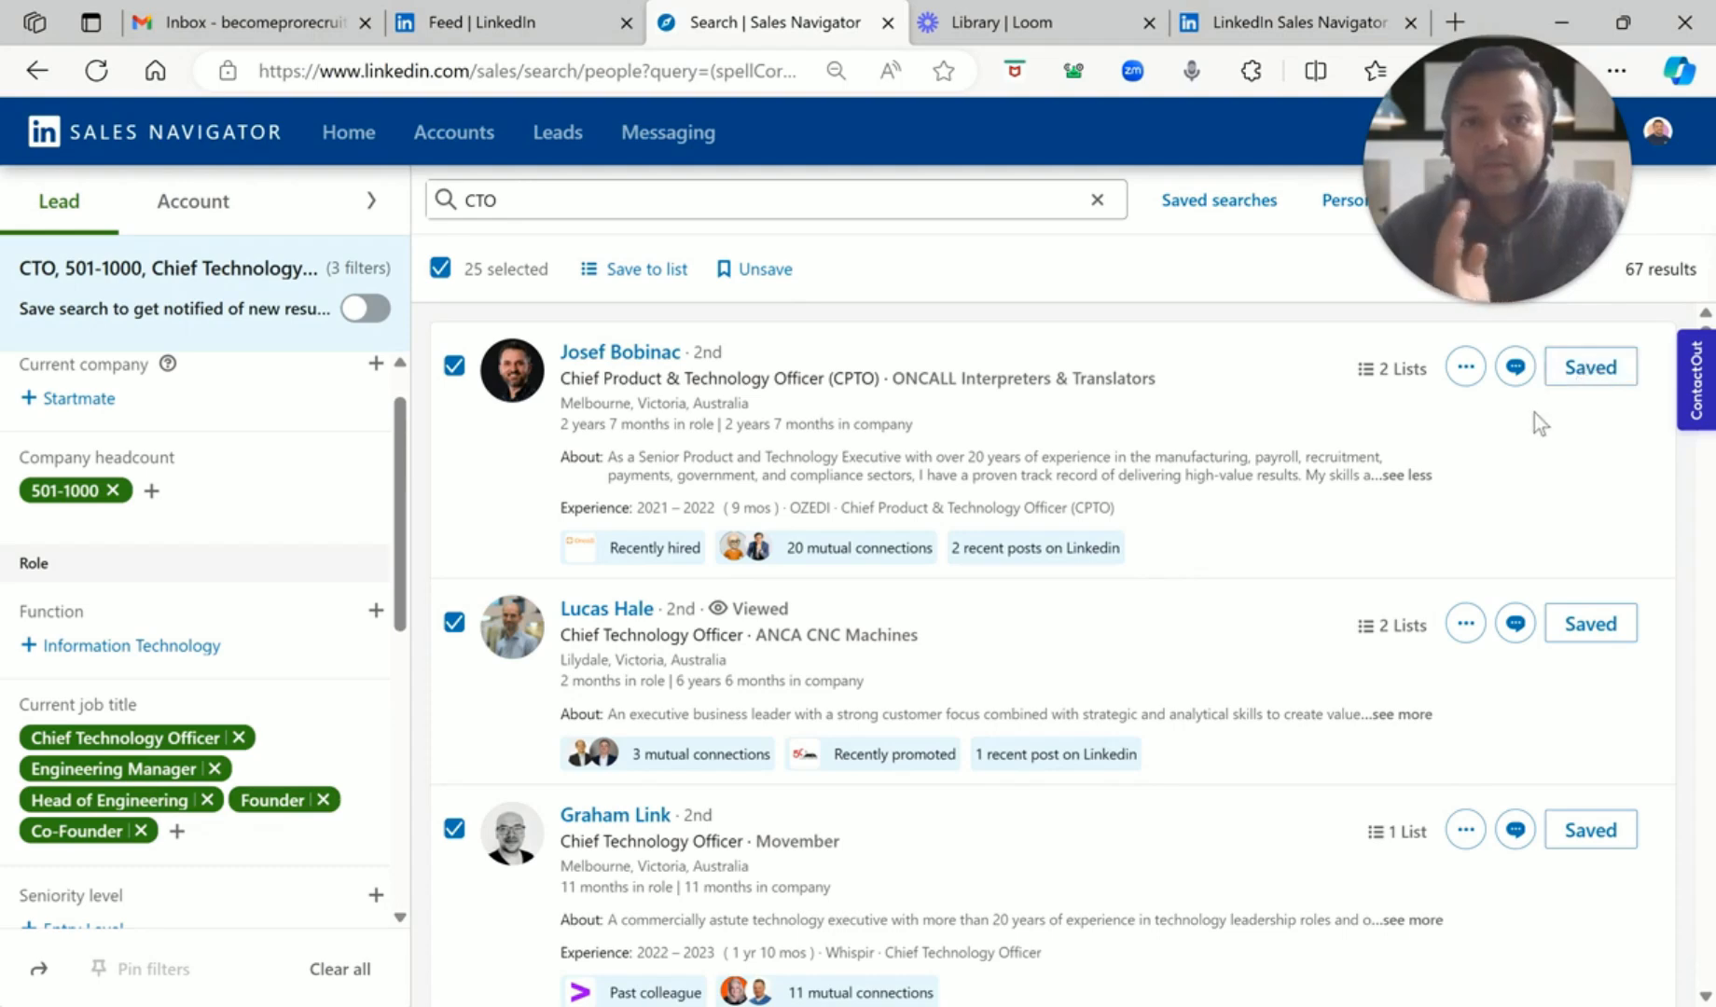
left_click(1711, 419)
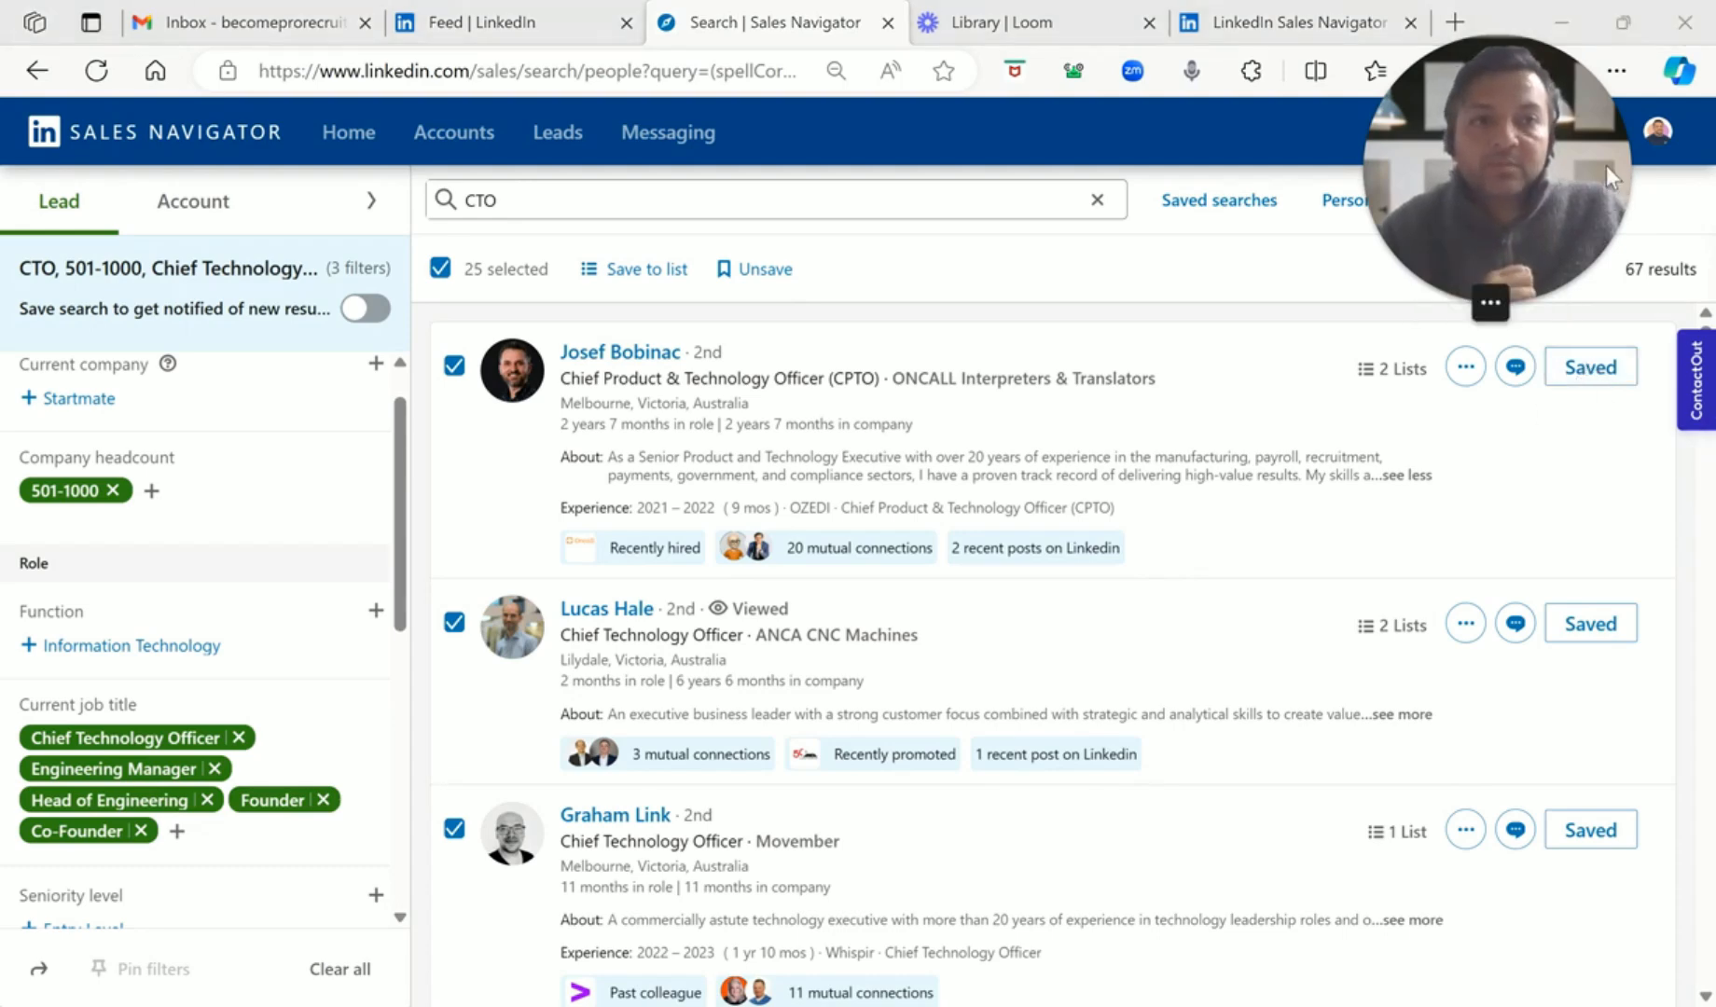
left_click_drag(1606, 165, 1658, 154)
Open the second page of results and add all its leads to the IT Decision Makers_Melborune list
scroll(1330, 596, "down", 15)
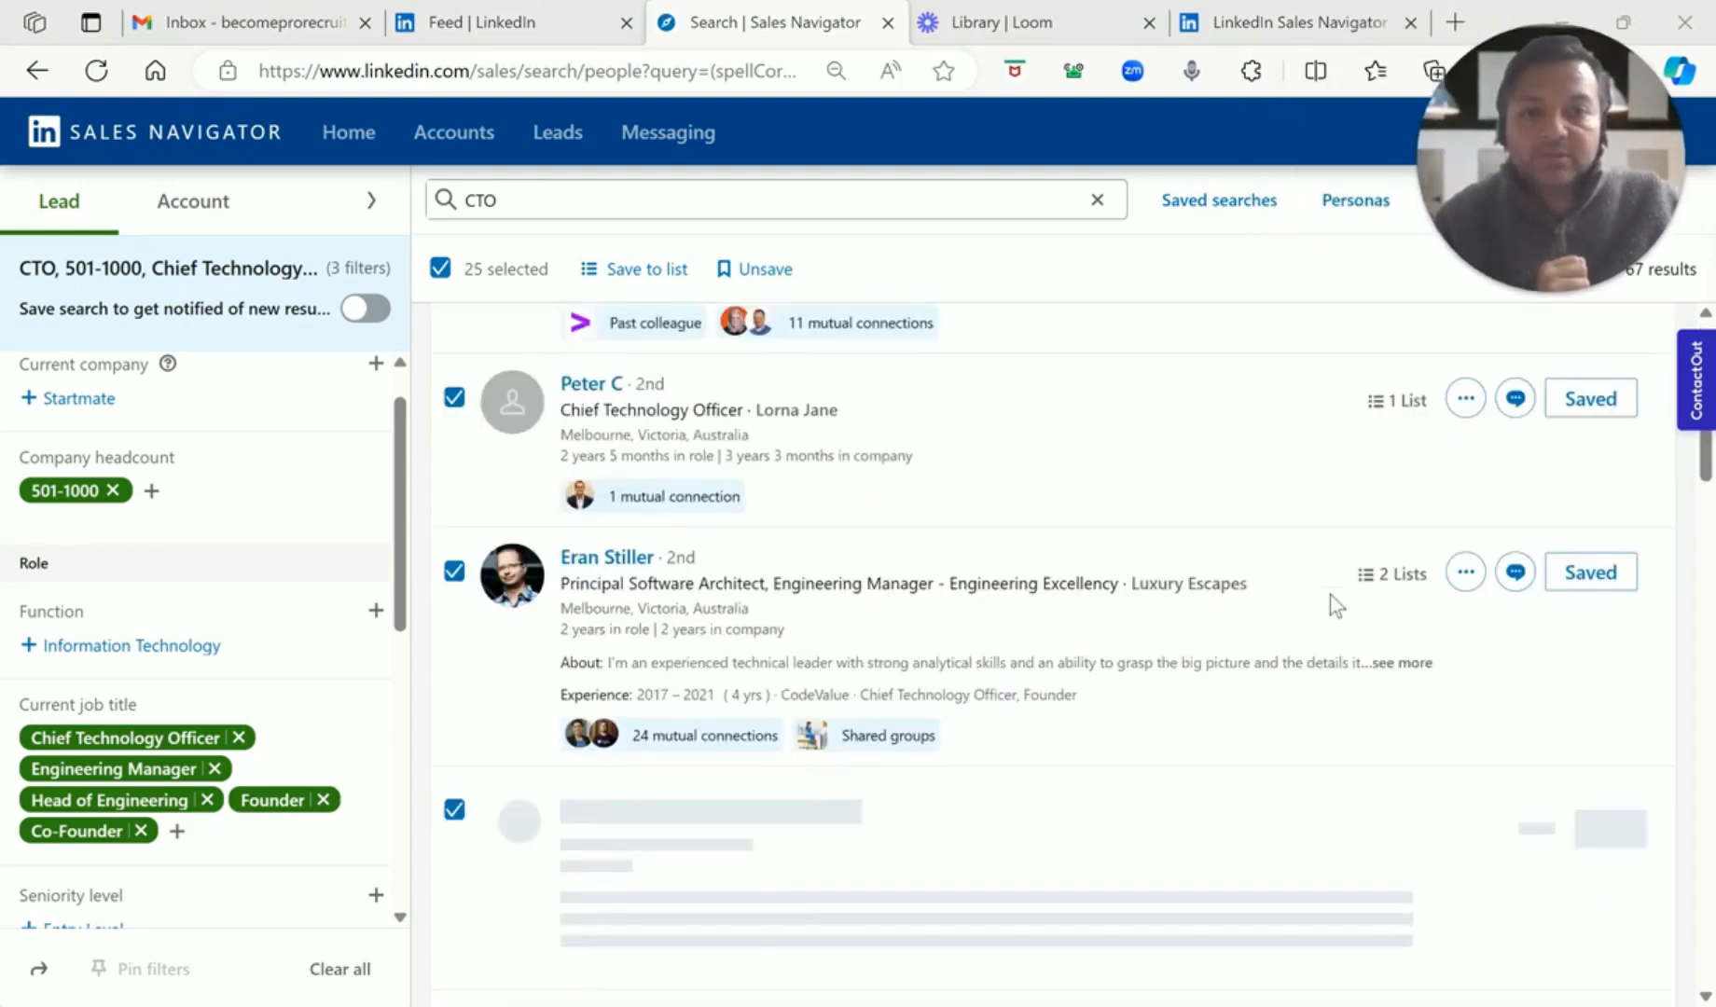
scroll(1330, 601, "down", 3)
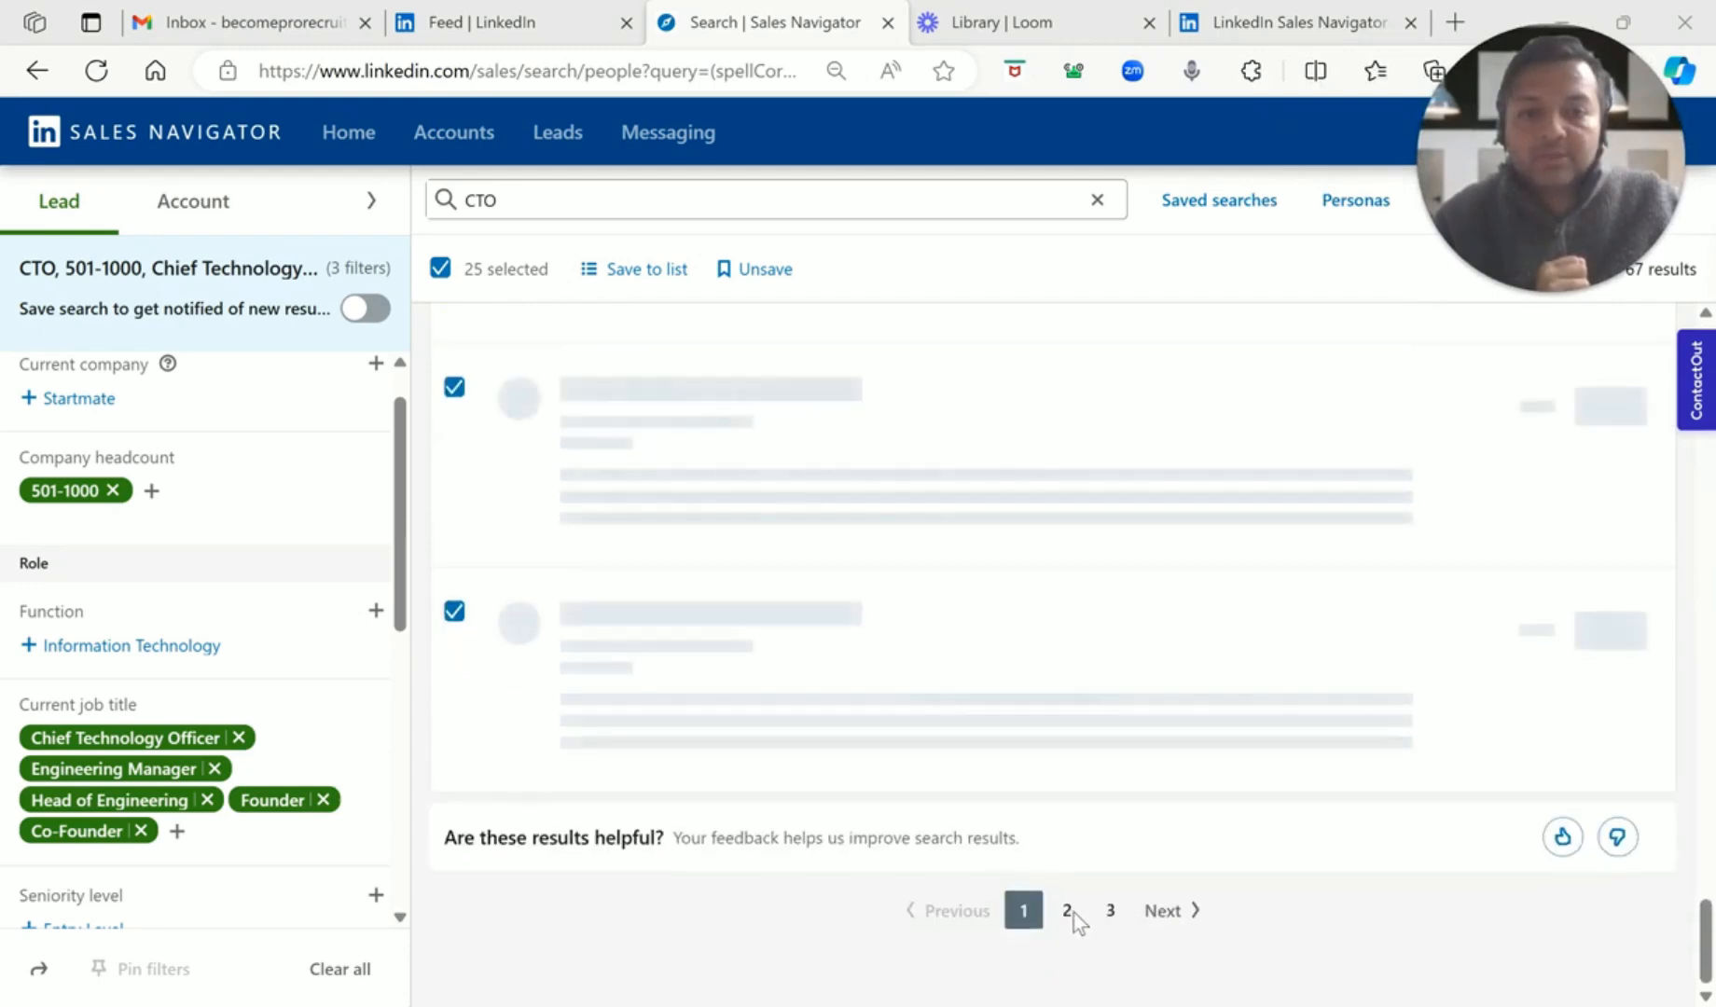
left_click(1067, 950)
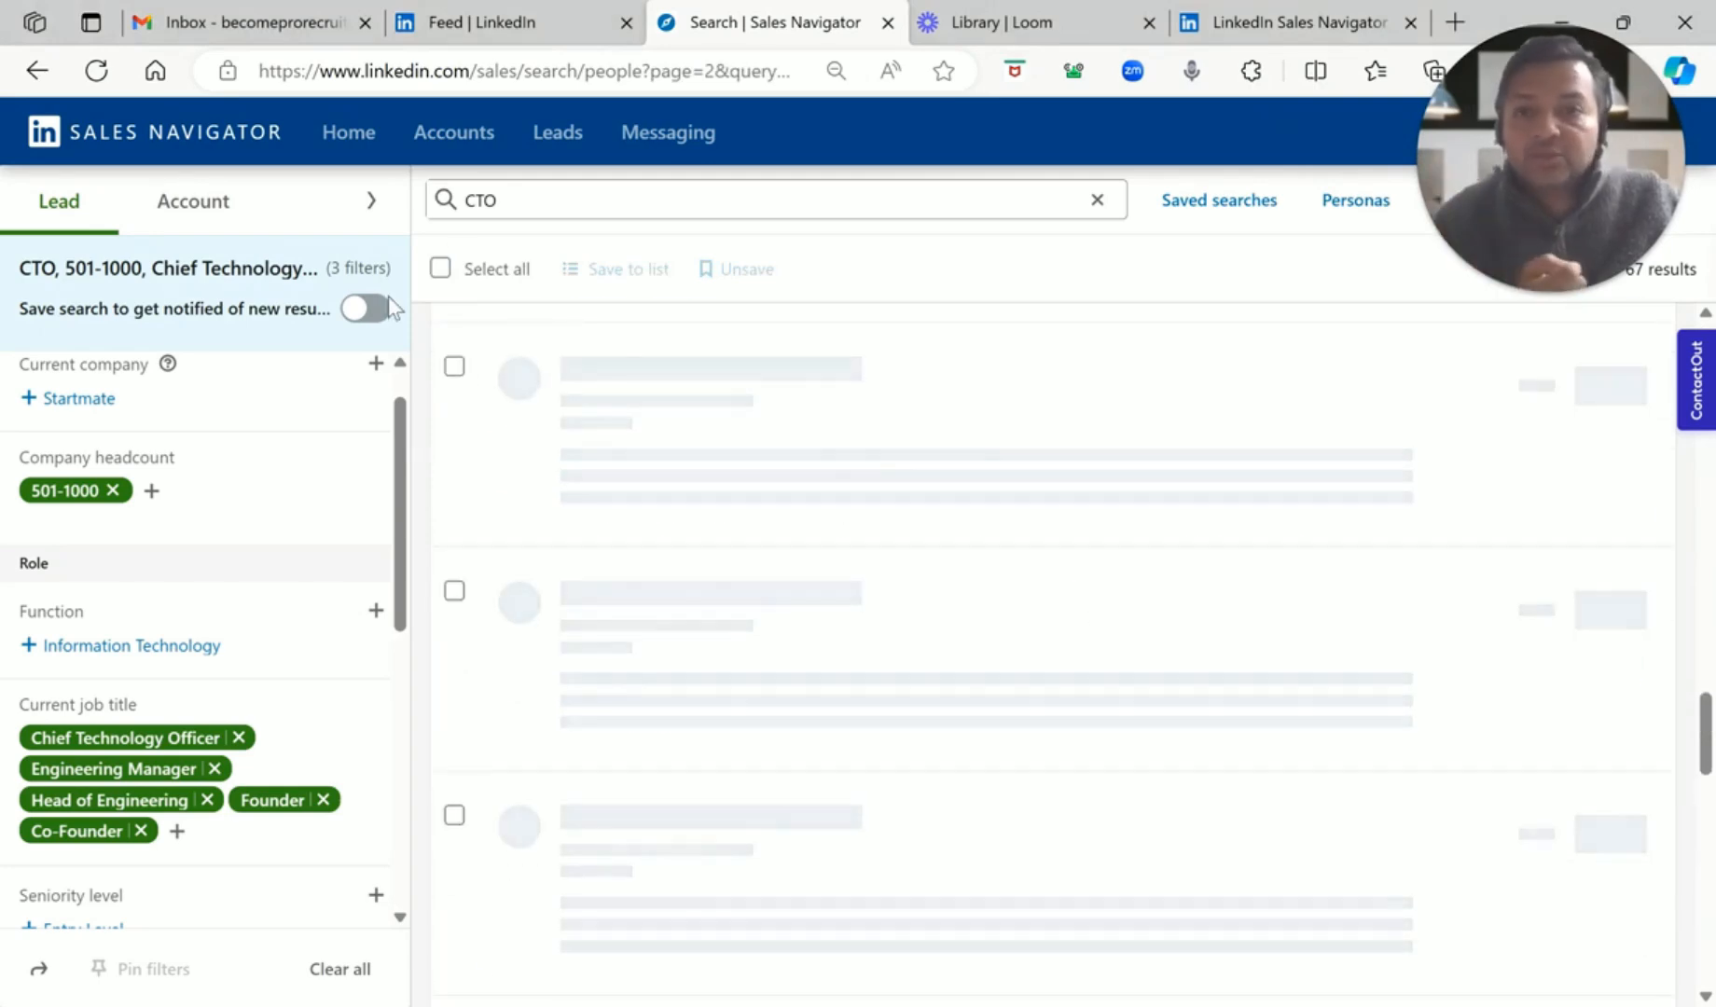
left_click(439, 268)
left_click(670, 269)
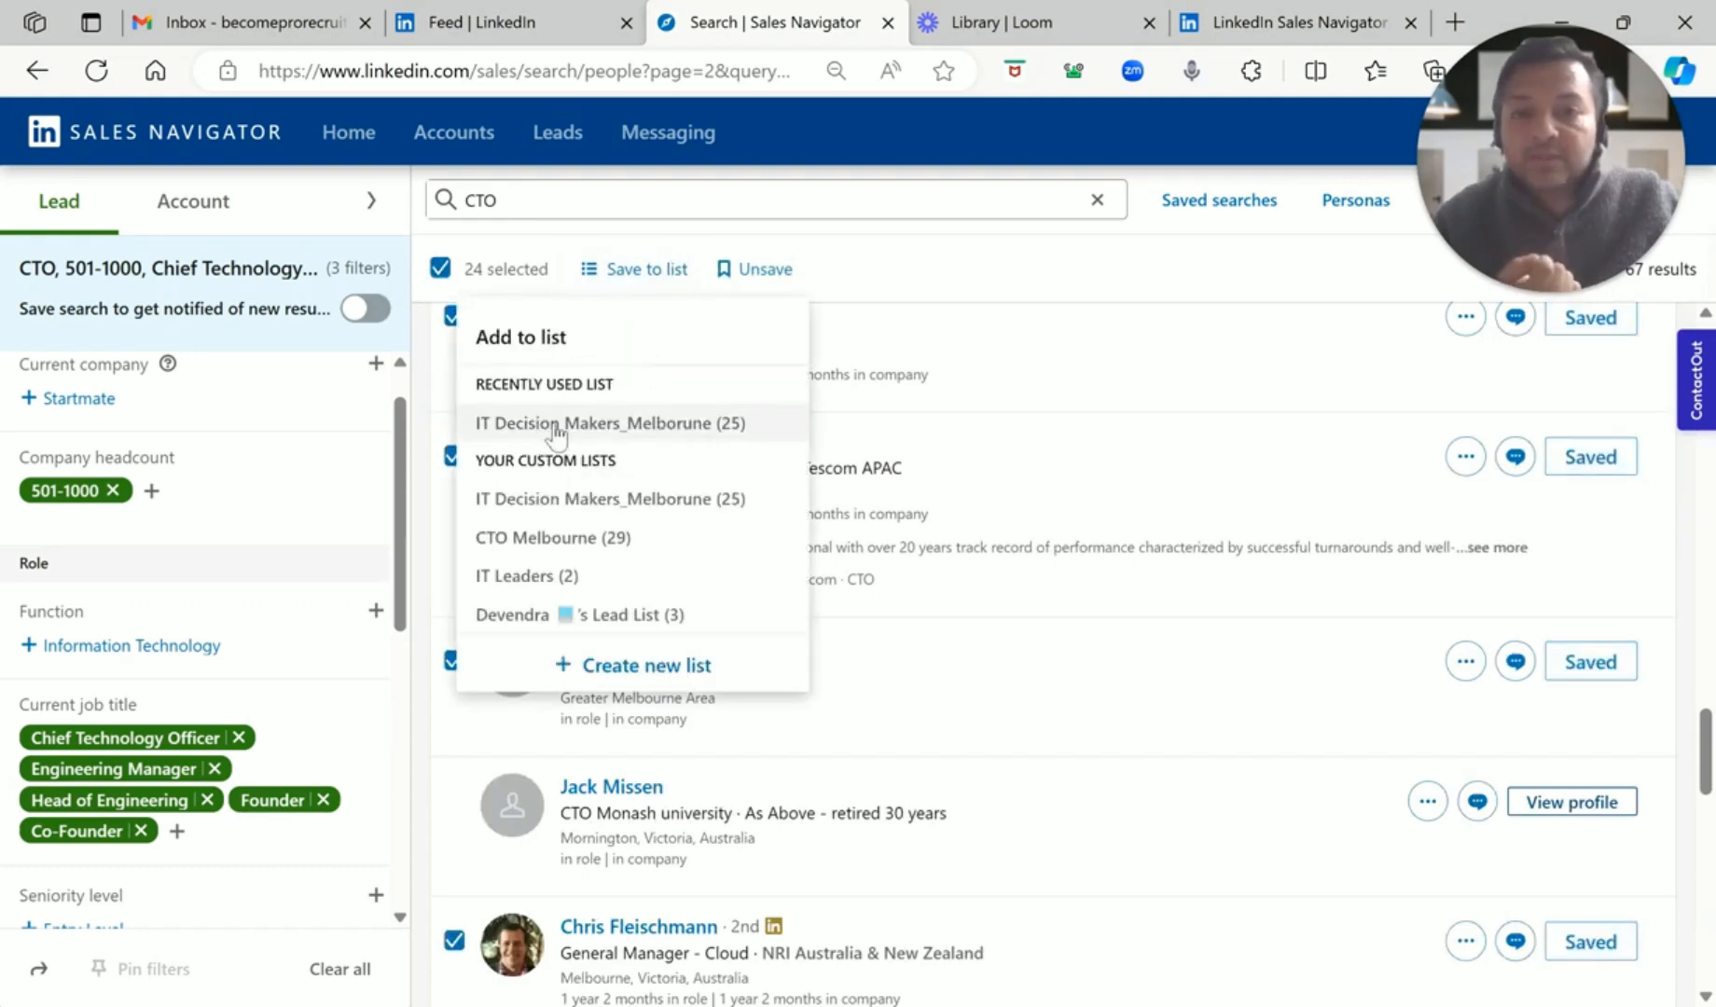
left_click(687, 427)
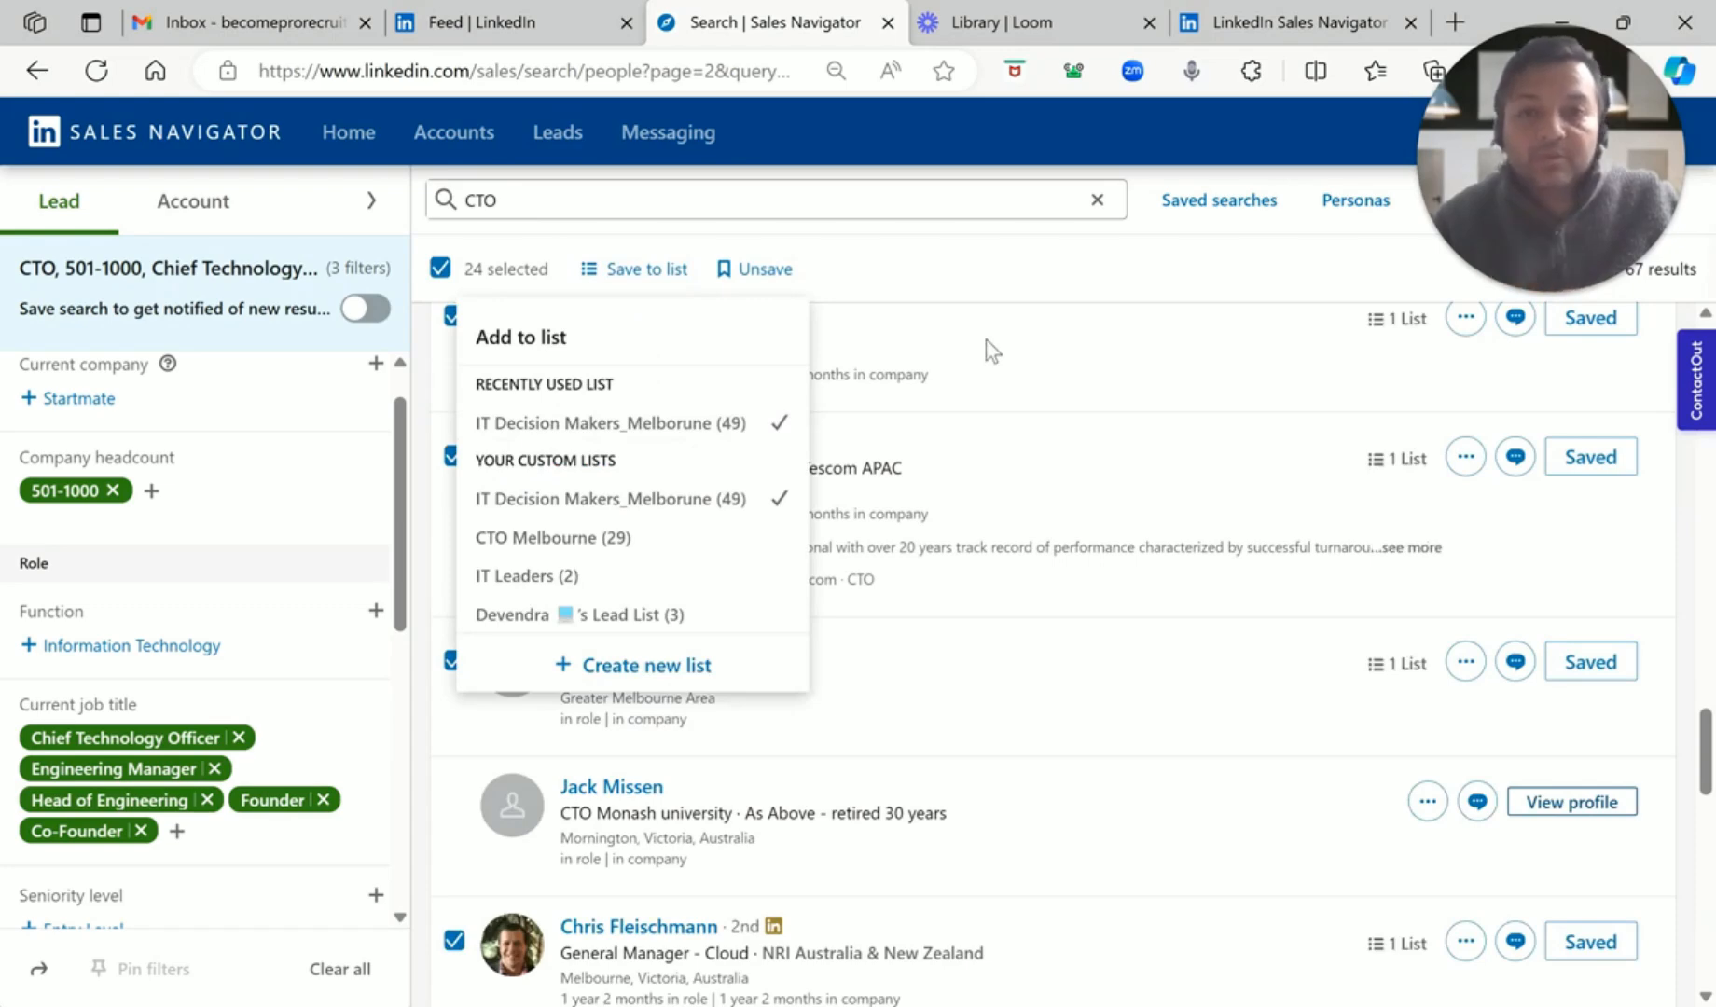
left_click(1014, 276)
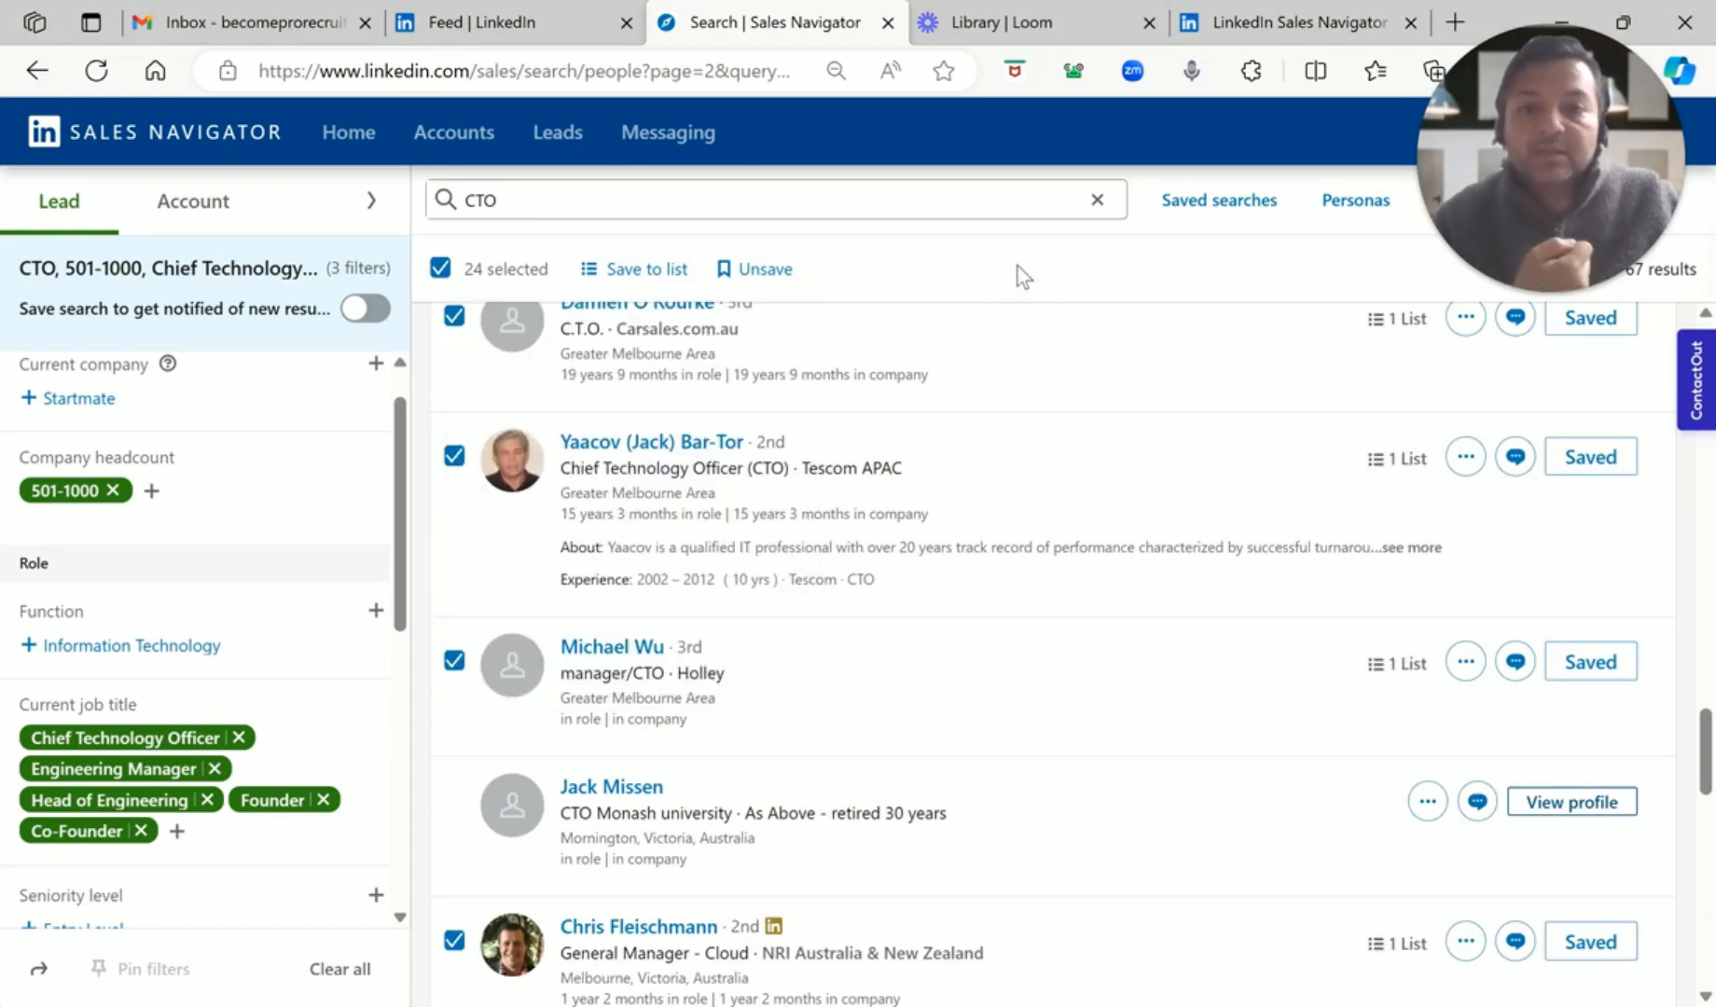
Open the third page of results, add all its leads to the IT Decision Makers_Melborune list and check the list's entry
scroll(1165, 447, "down", 10)
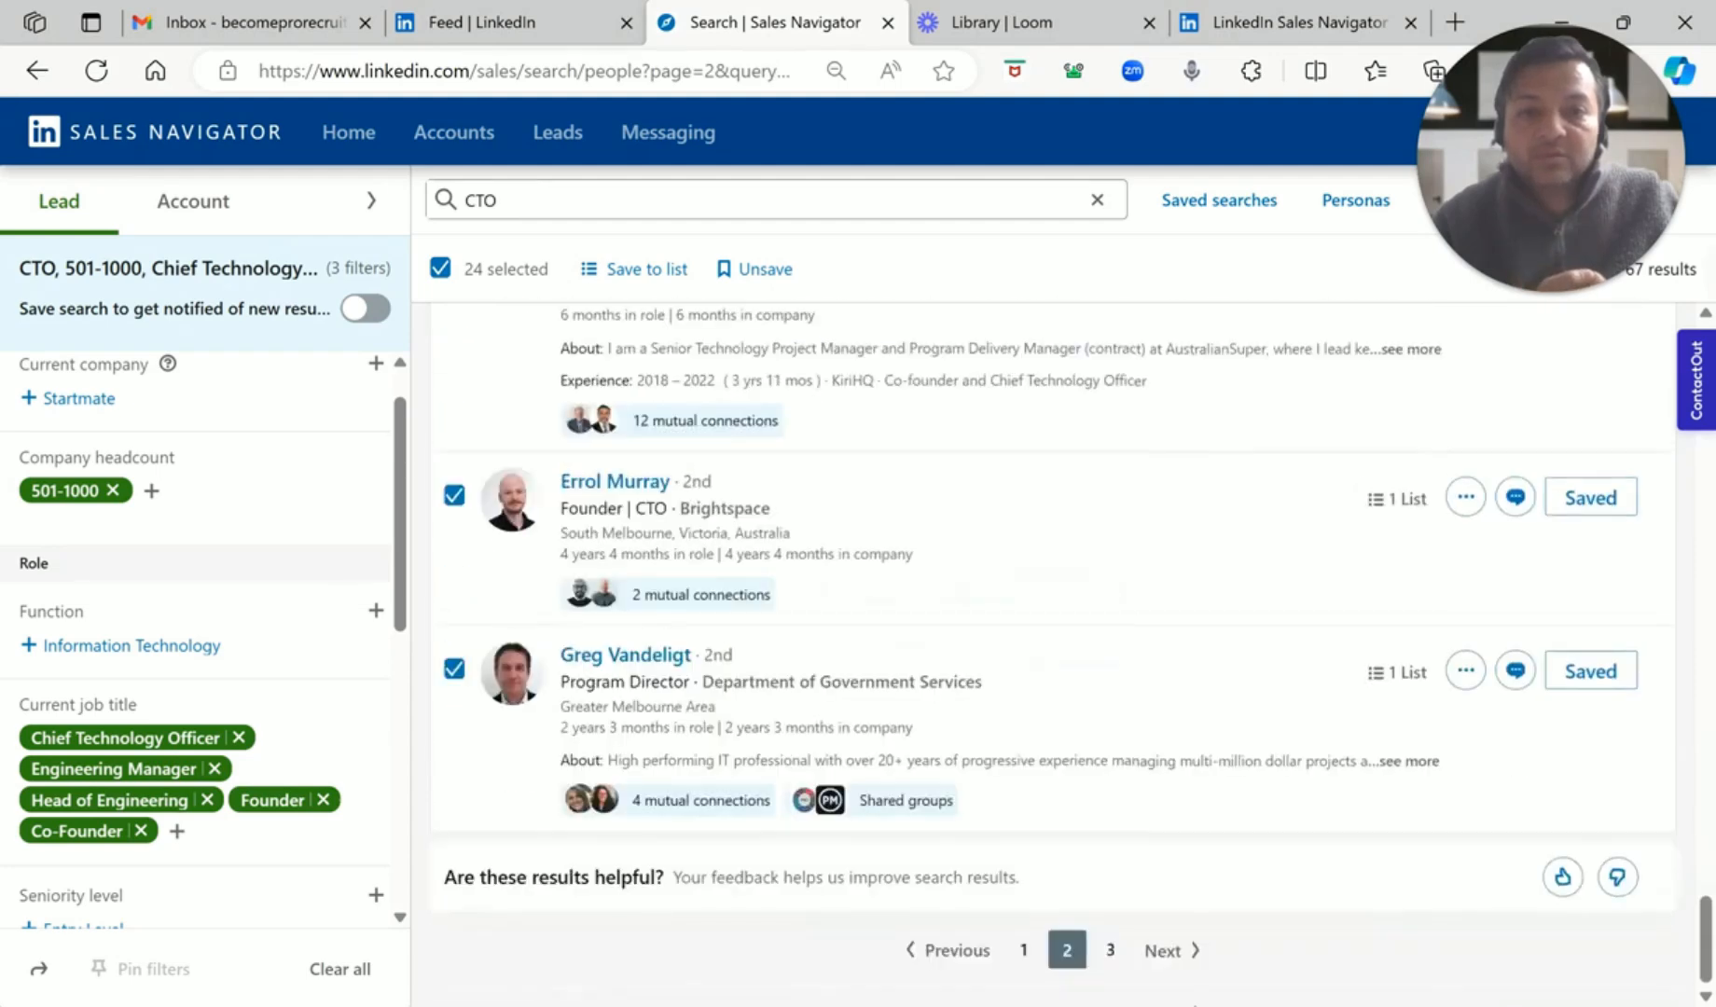
left_click(1166, 951)
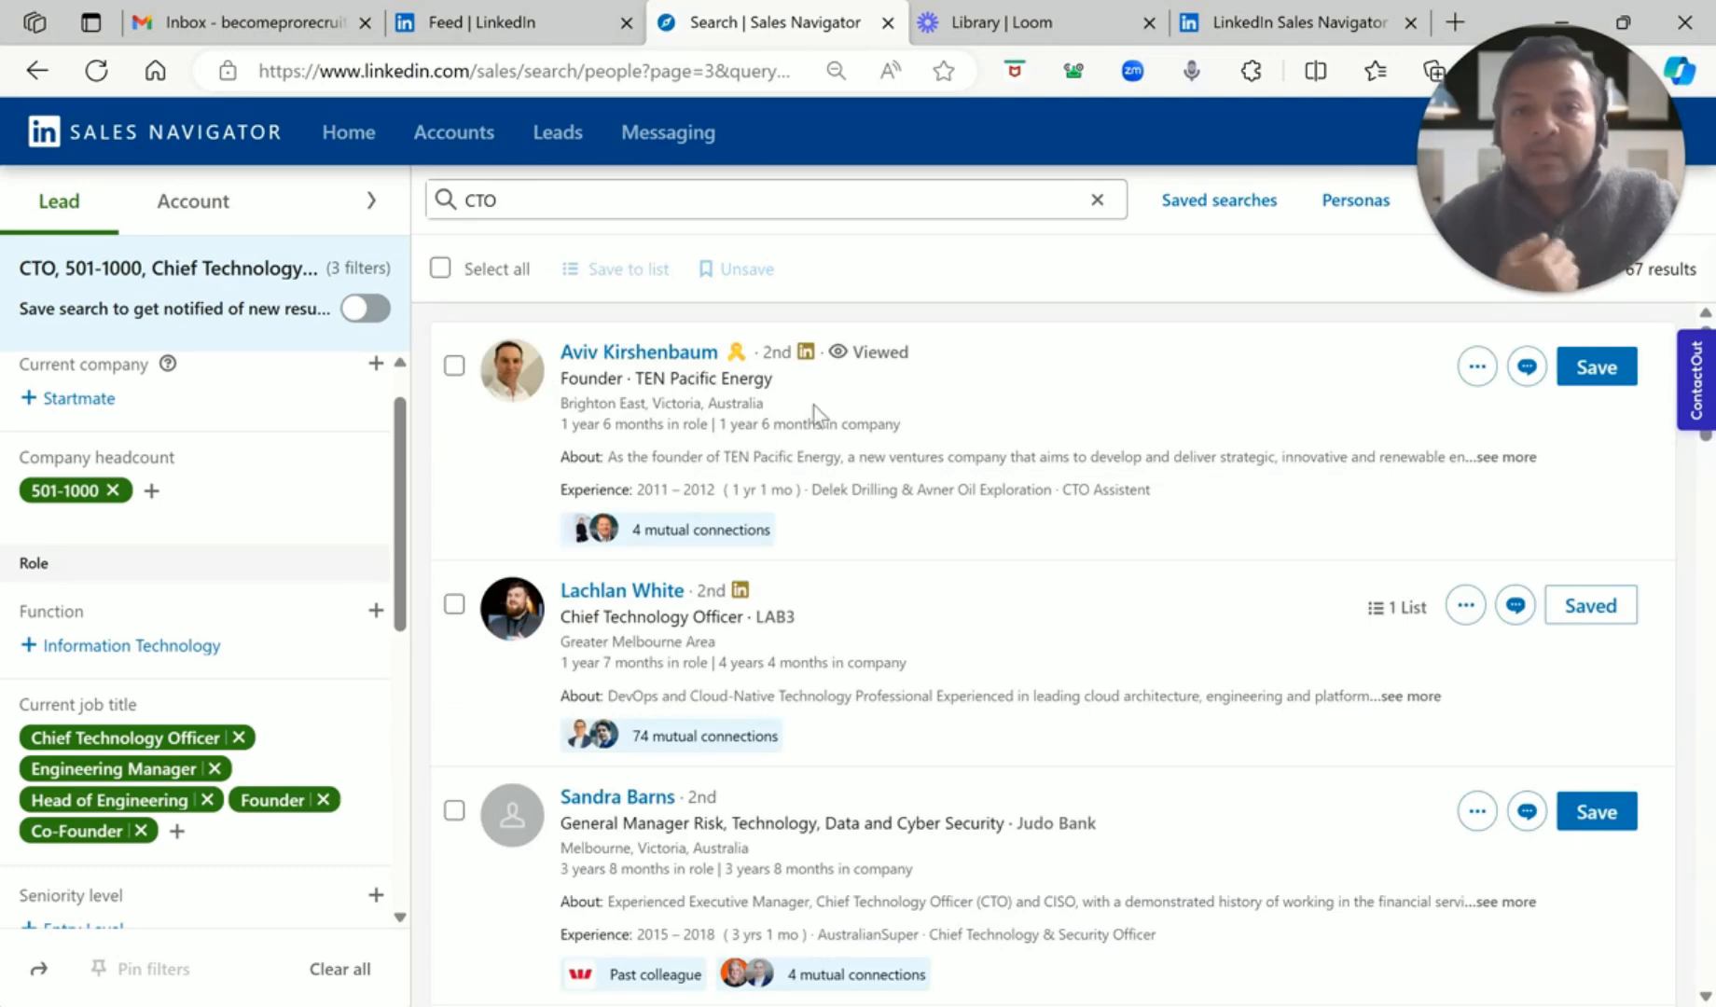
left_click(440, 269)
left_click(622, 269)
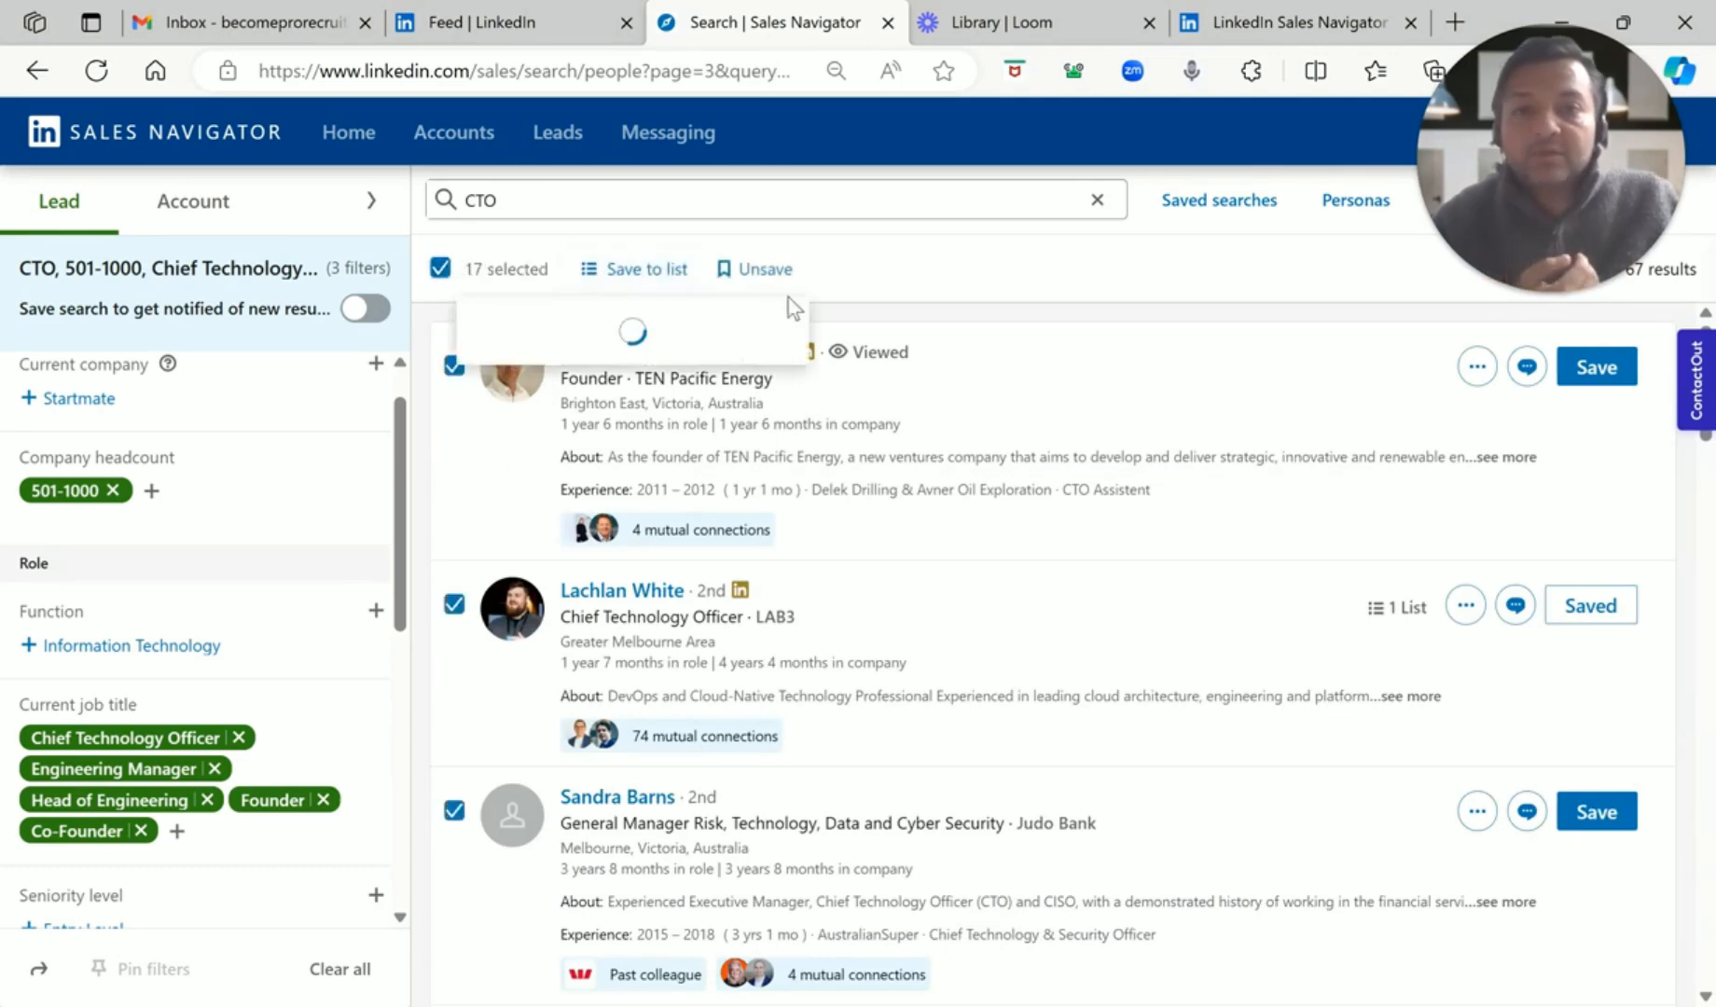
left_click(616, 423)
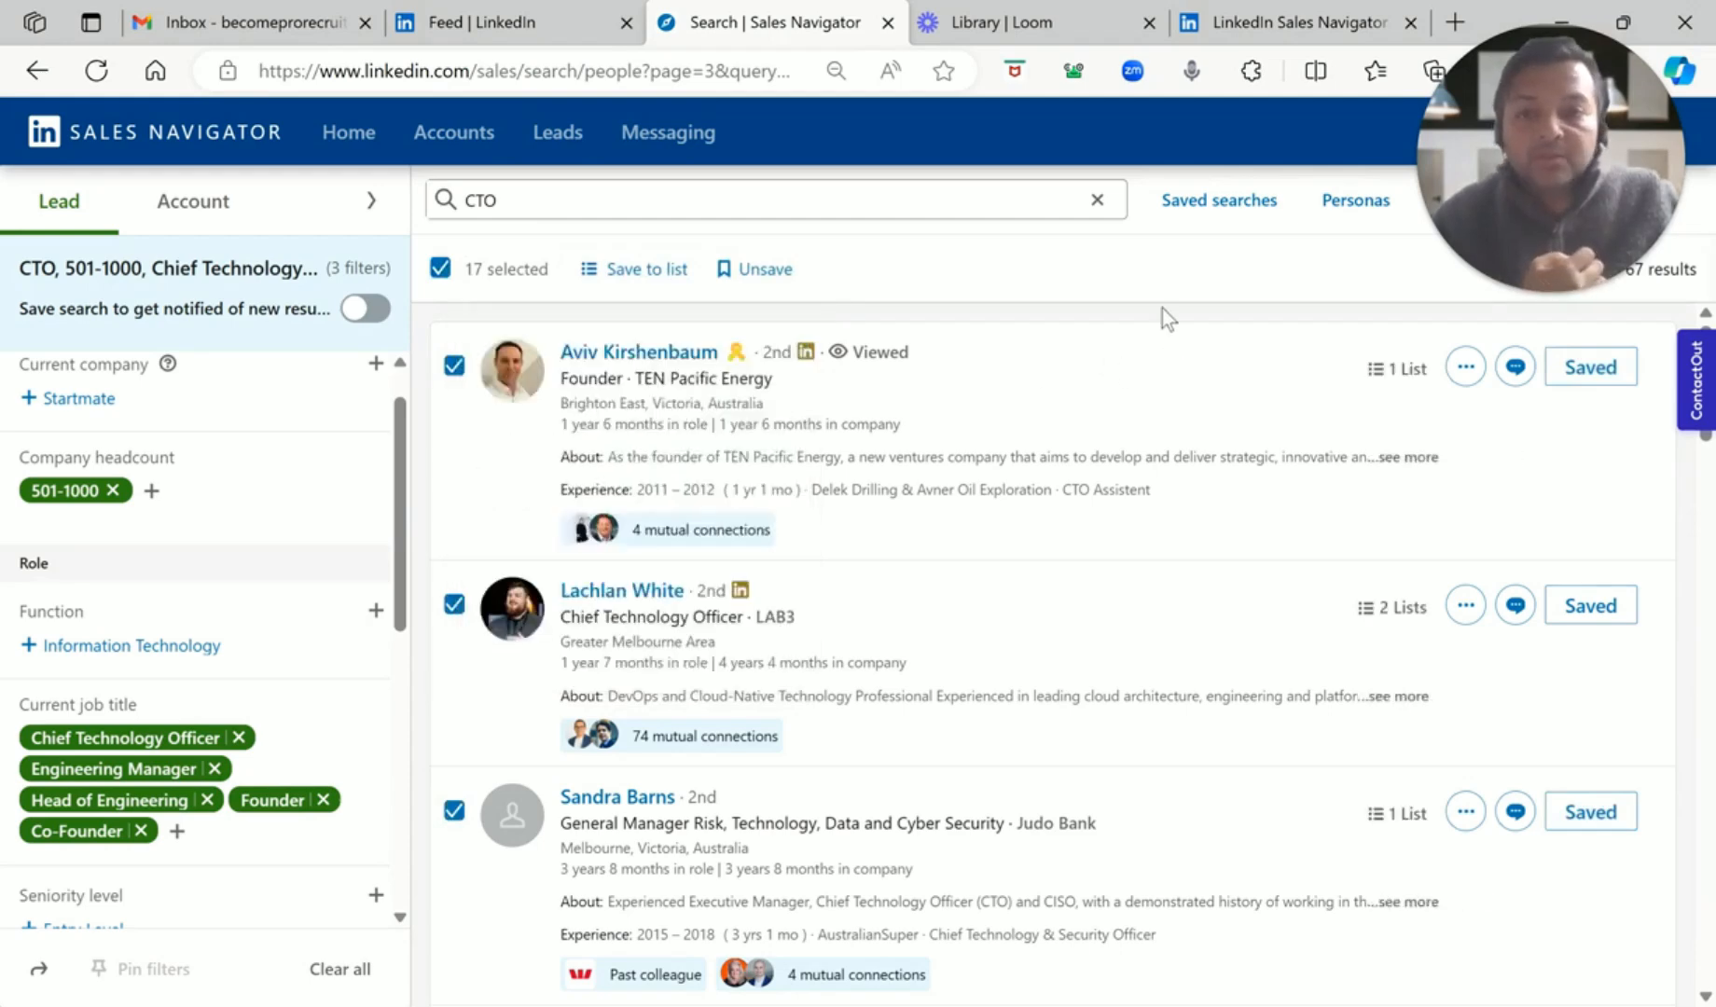
left_click(639, 273)
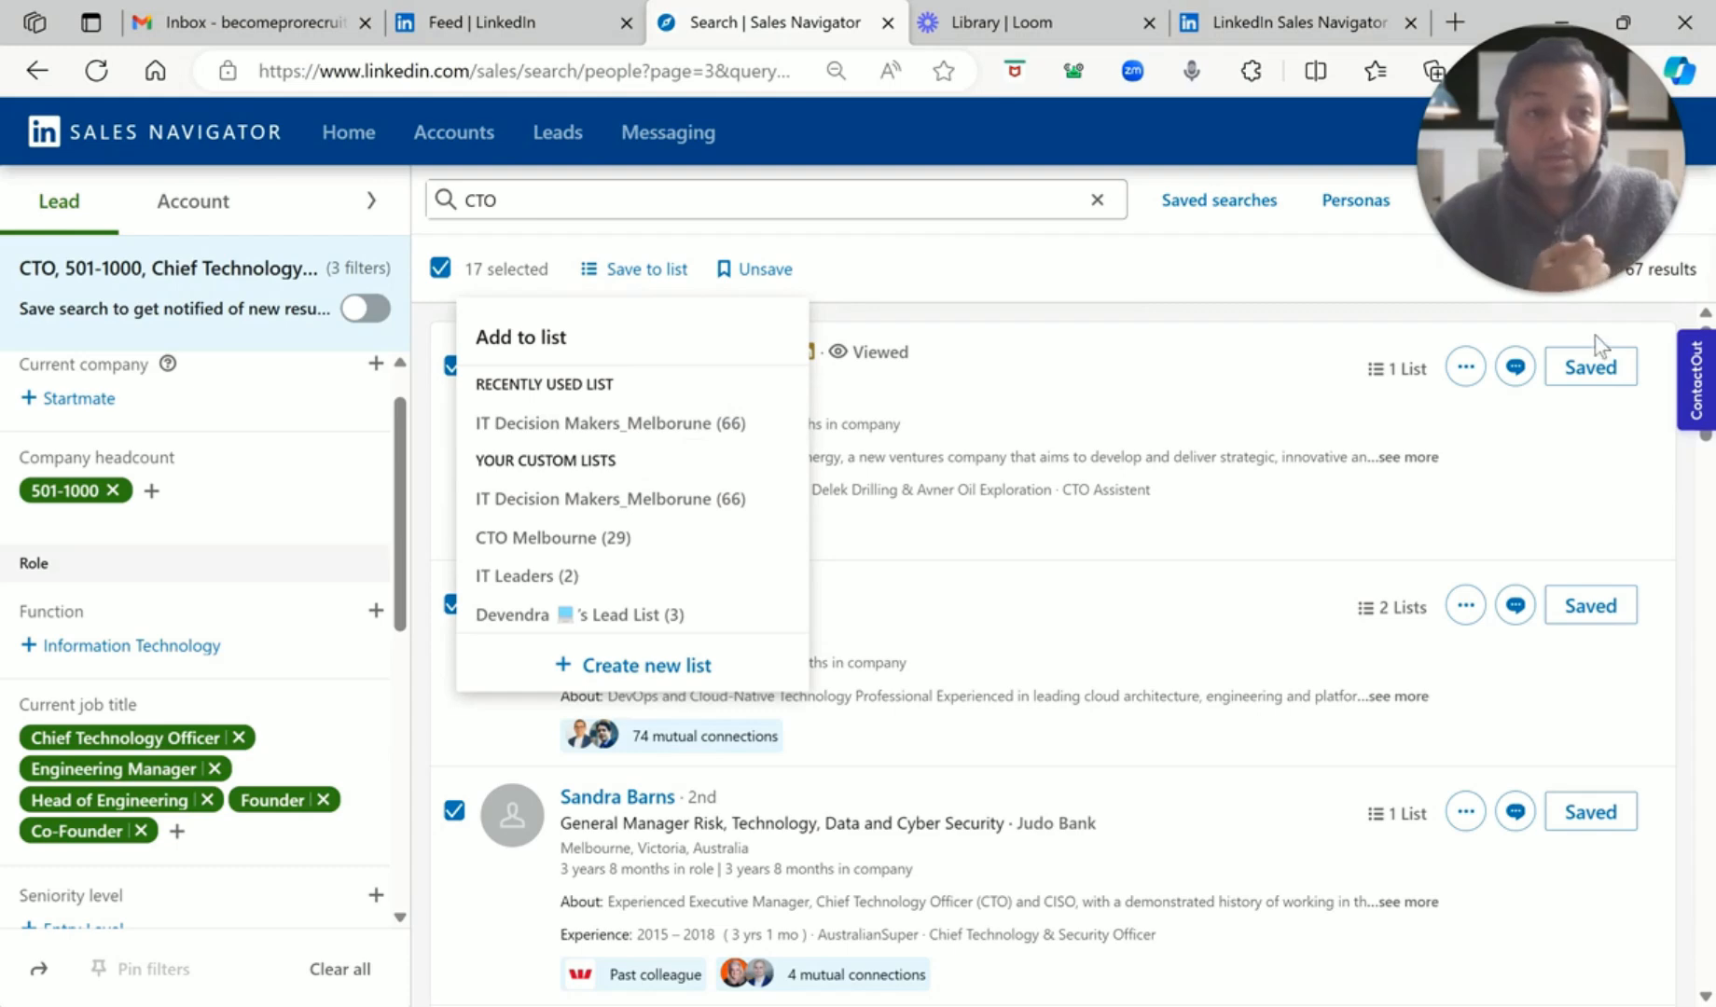
left_click(1141, 333)
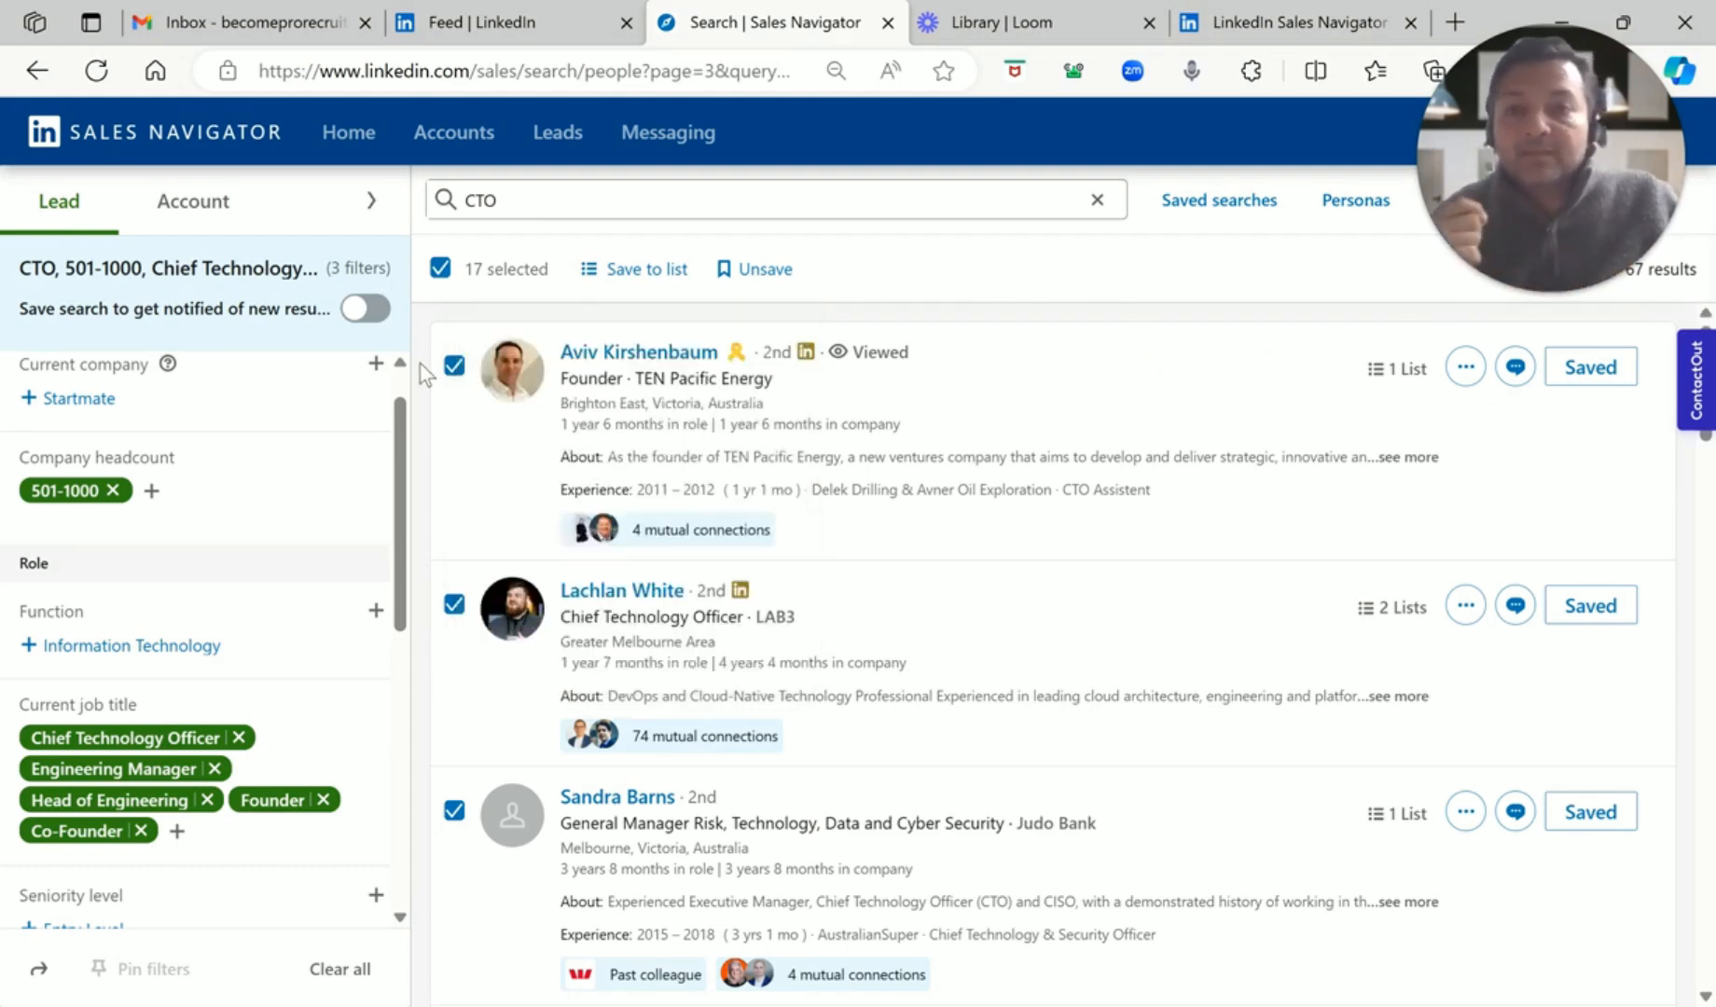
Duplicate the search's browser tab and open the IT Decision Makers_Melborune lead list in the copy
right_click(814, 31)
left_click(893, 184)
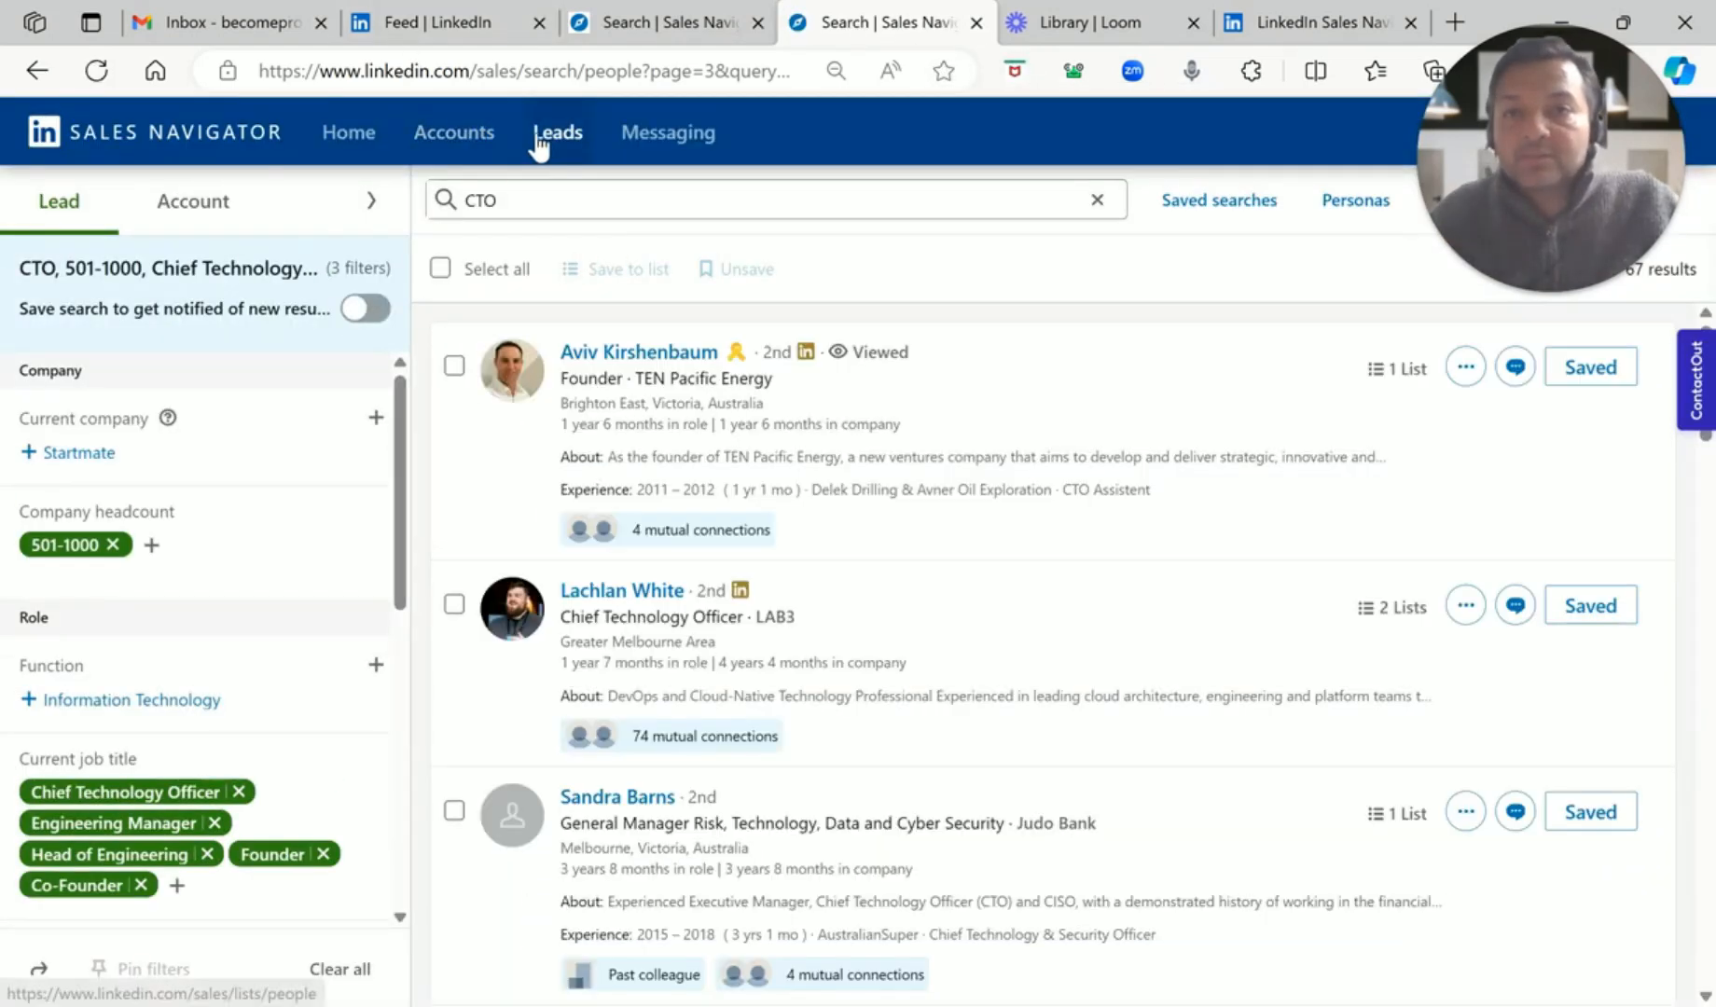
left_click(550, 135)
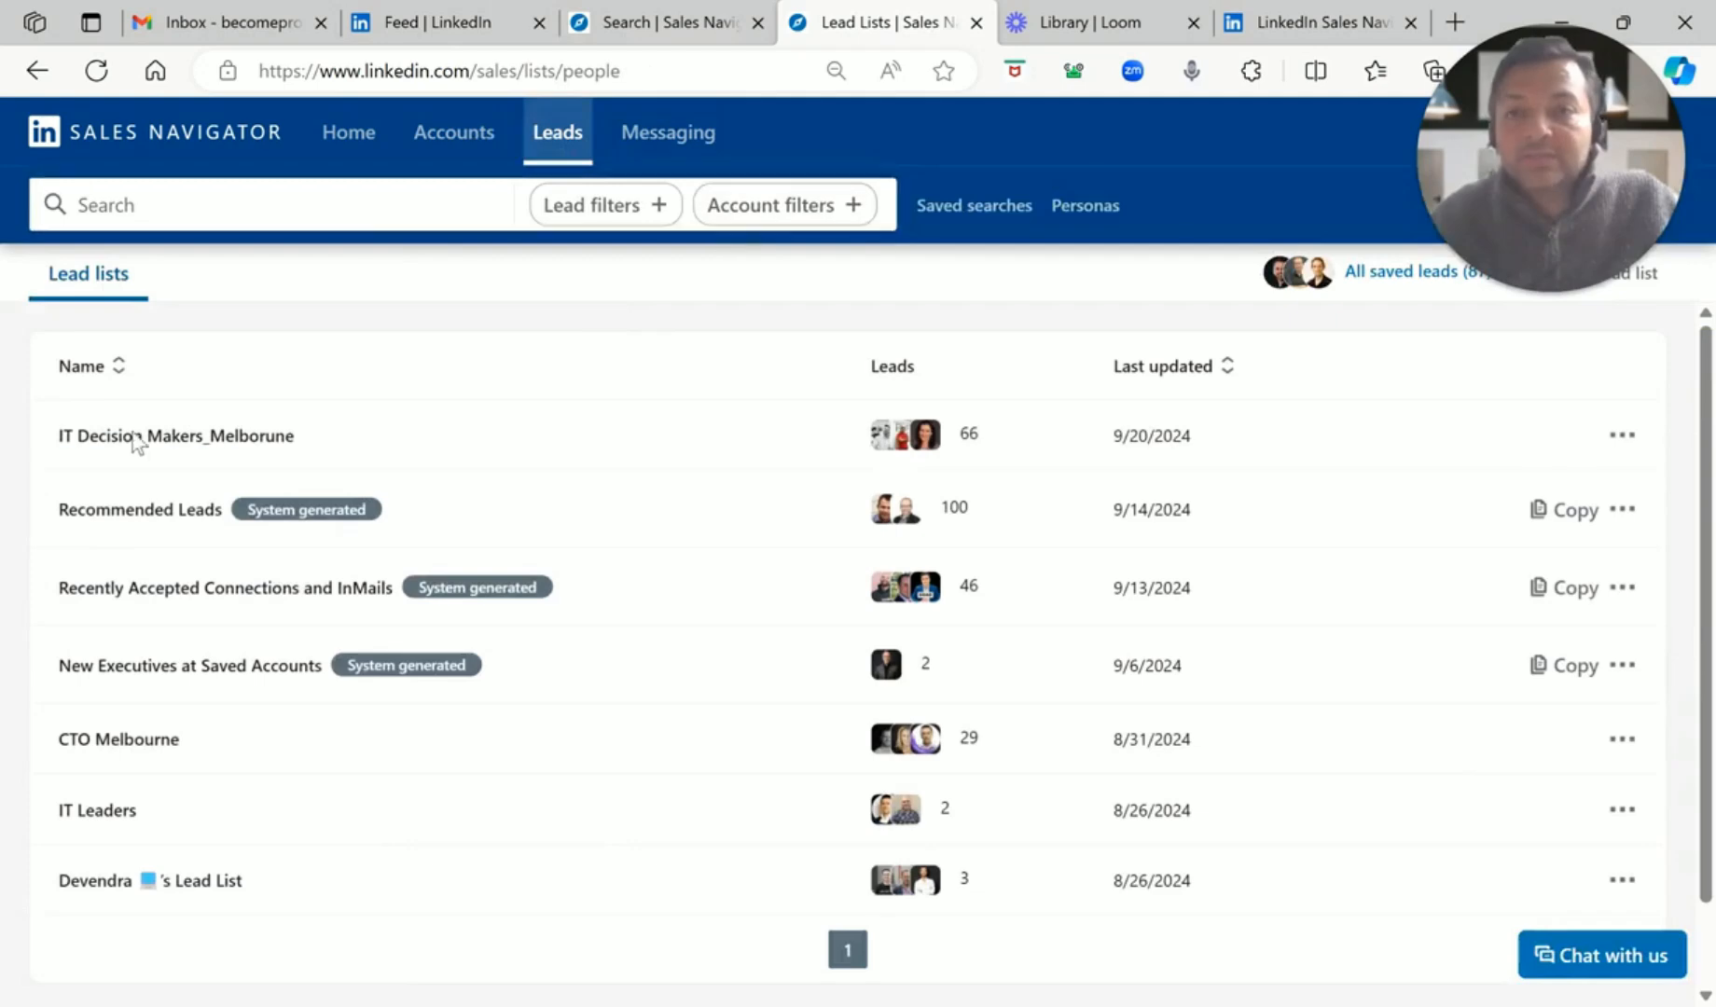
left_click(219, 438)
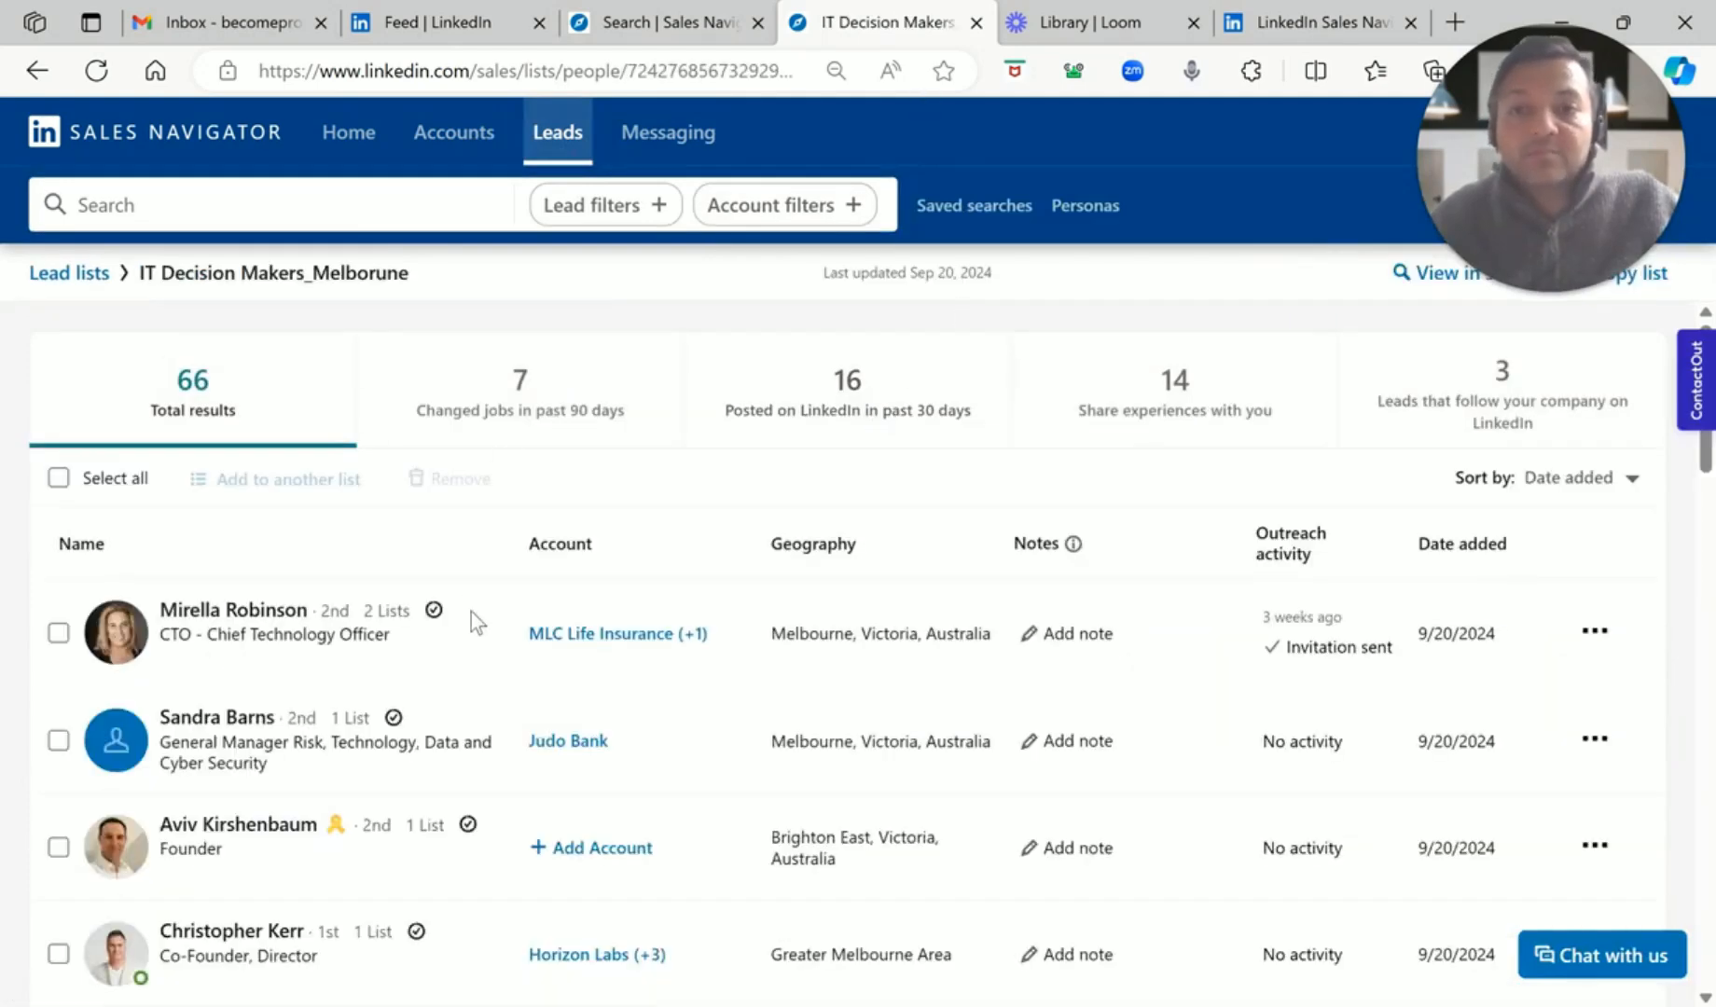
Open the first listed lead's profile in a separate tab and review the current roles, lists and timeline
left_click(273, 615, "ctrl")
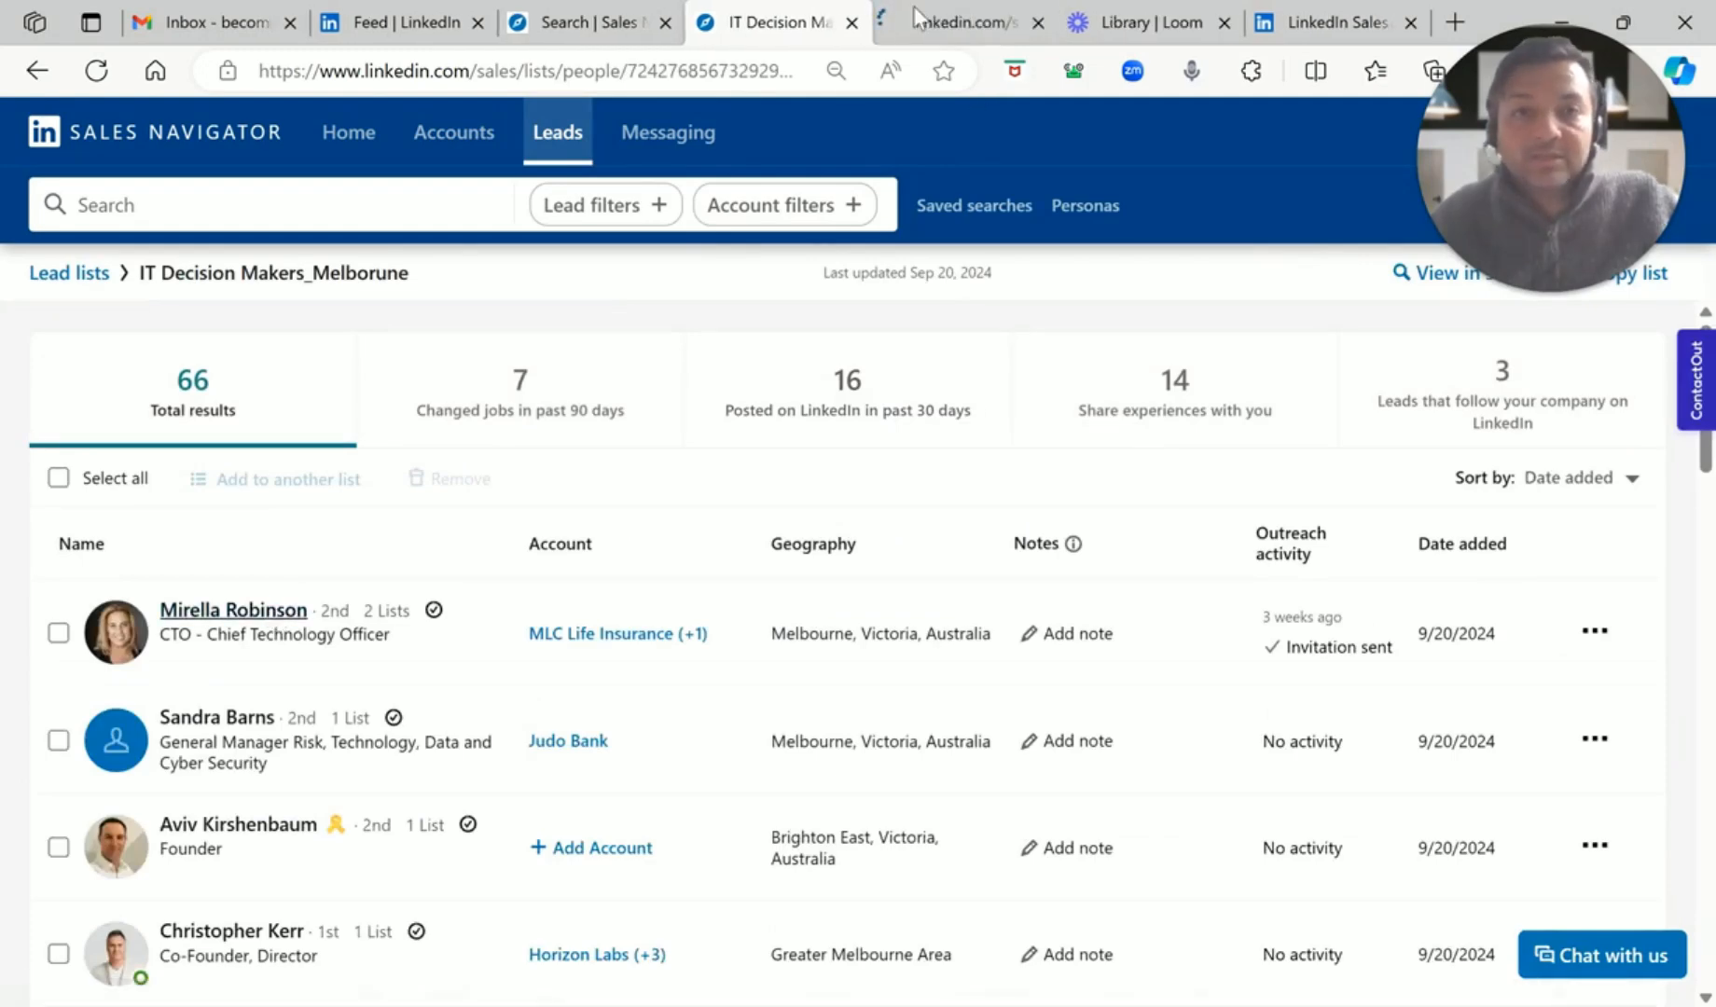
left_click(936, 19)
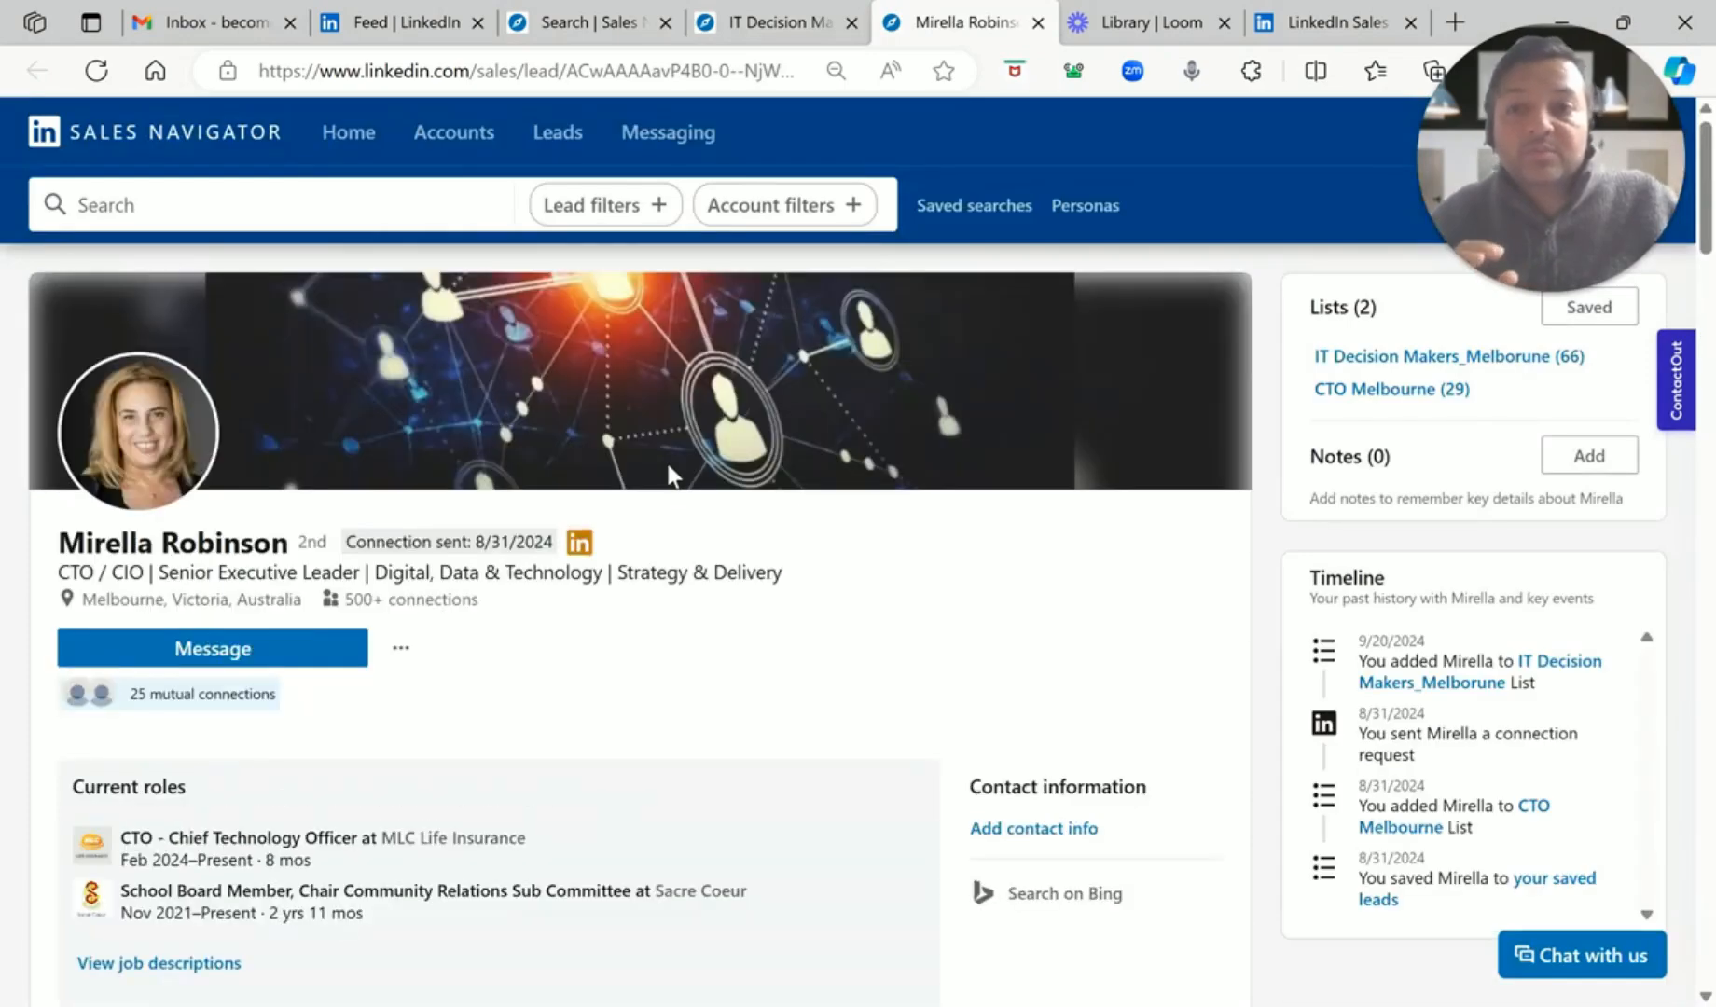
scroll(669, 466, "down", 1)
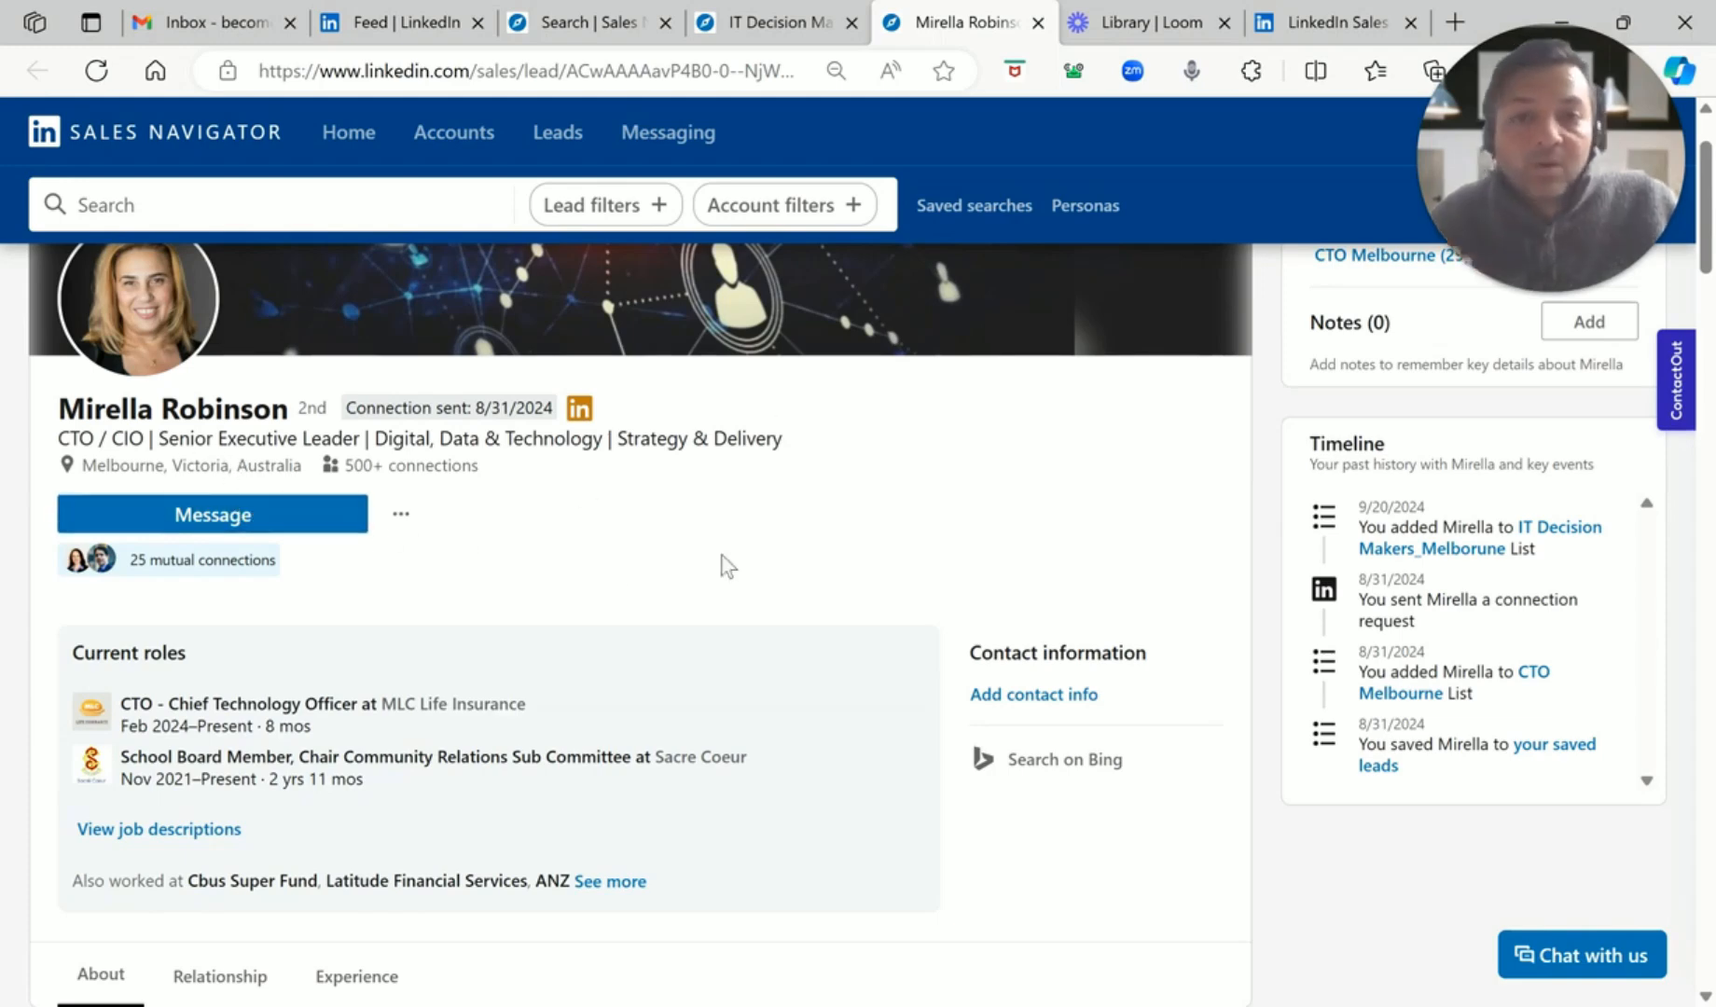
scroll(1503, 573, "up", 2)
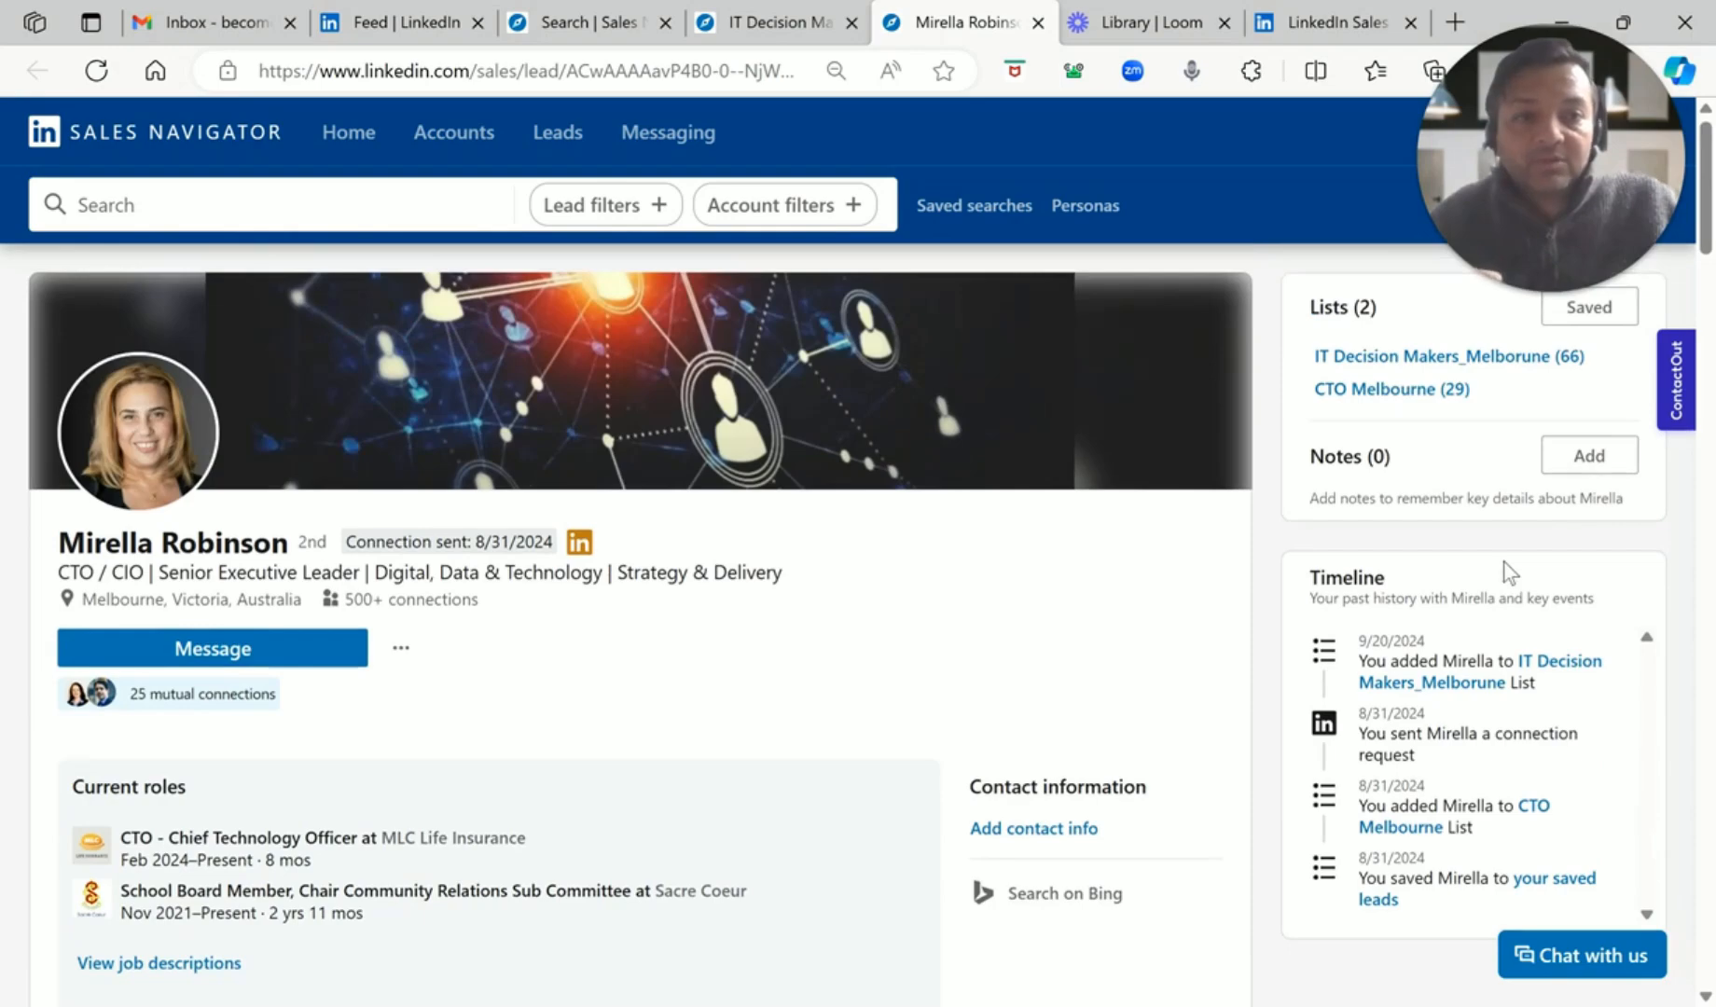
Review the lead's current roles, About text and recent LinkedIn activity on the Sales Navigator profile
scroll(1503, 572, "down", 1)
scroll(1454, 550, "down", 3)
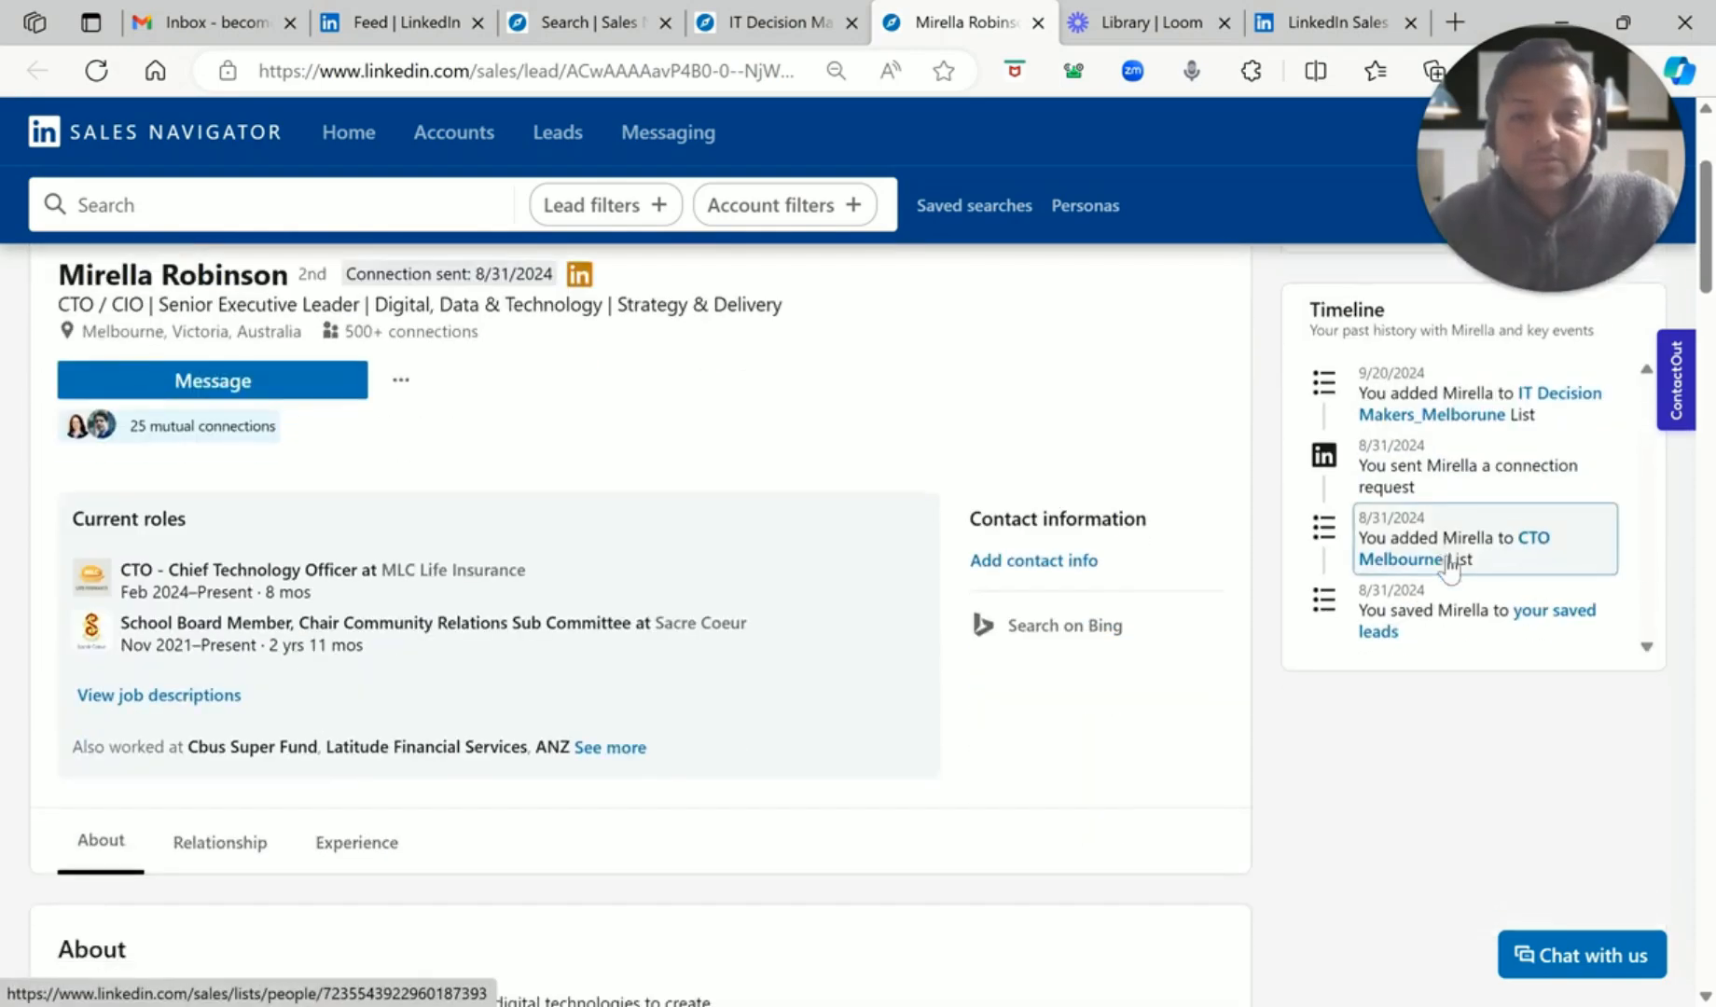
scroll(1450, 564, "down", 1)
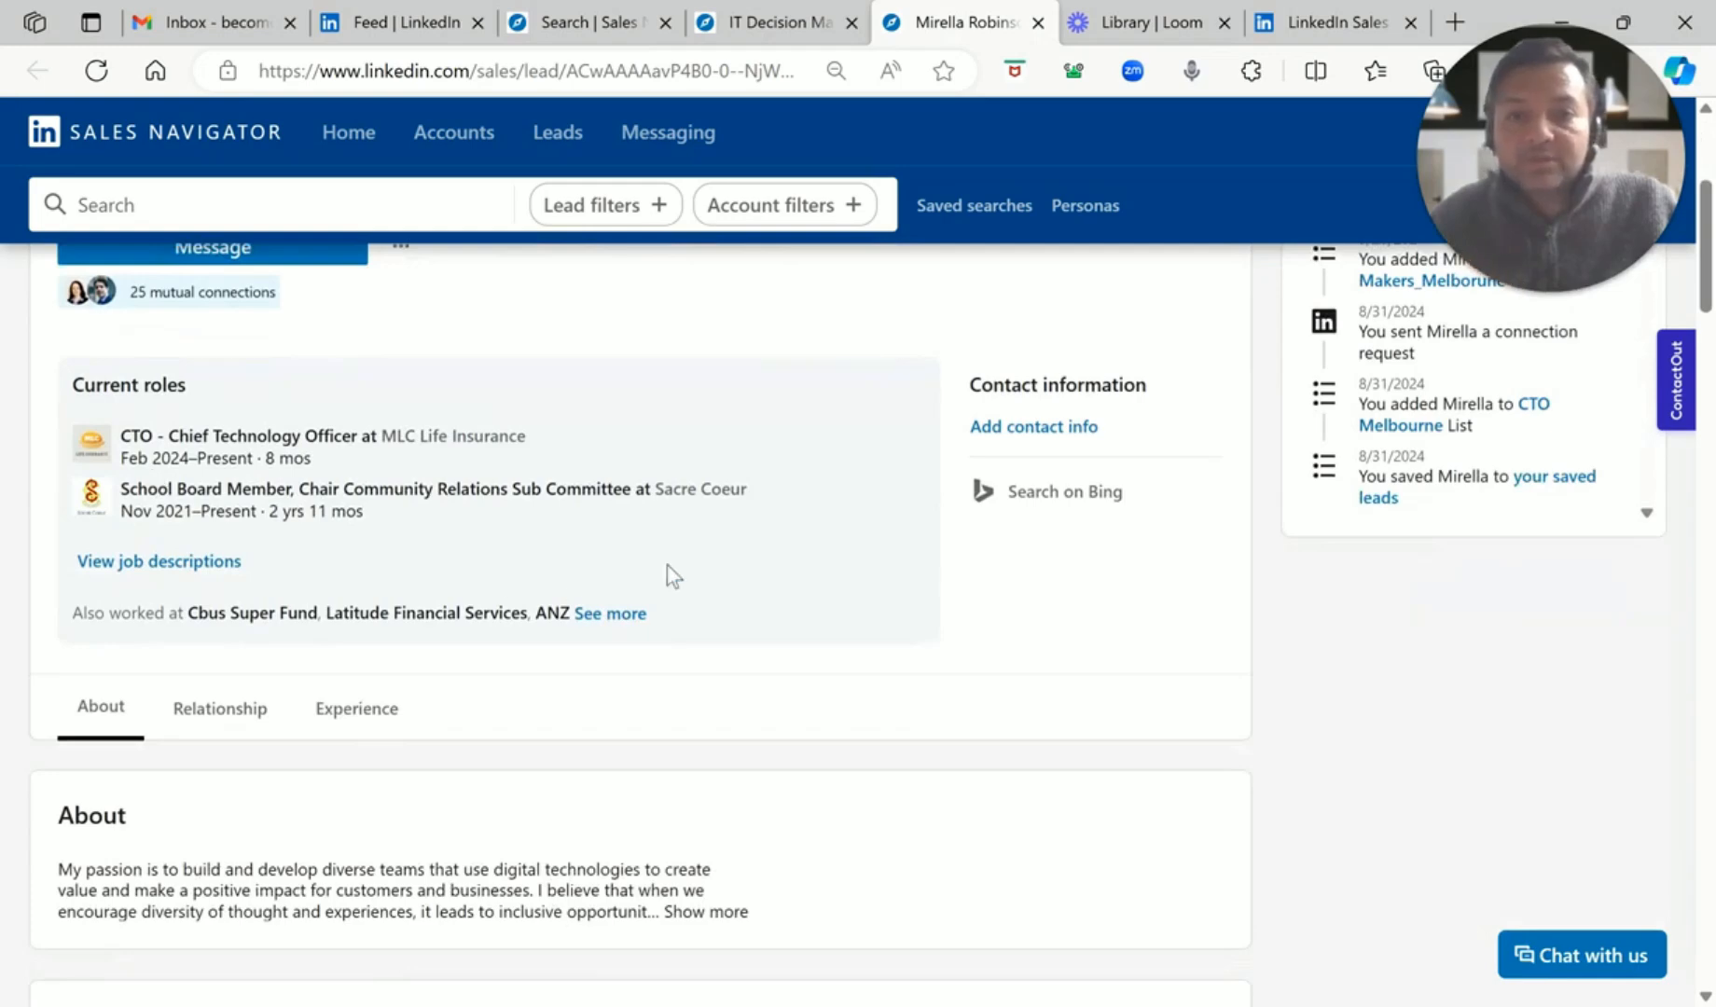
scroll(667, 574, "down", 5)
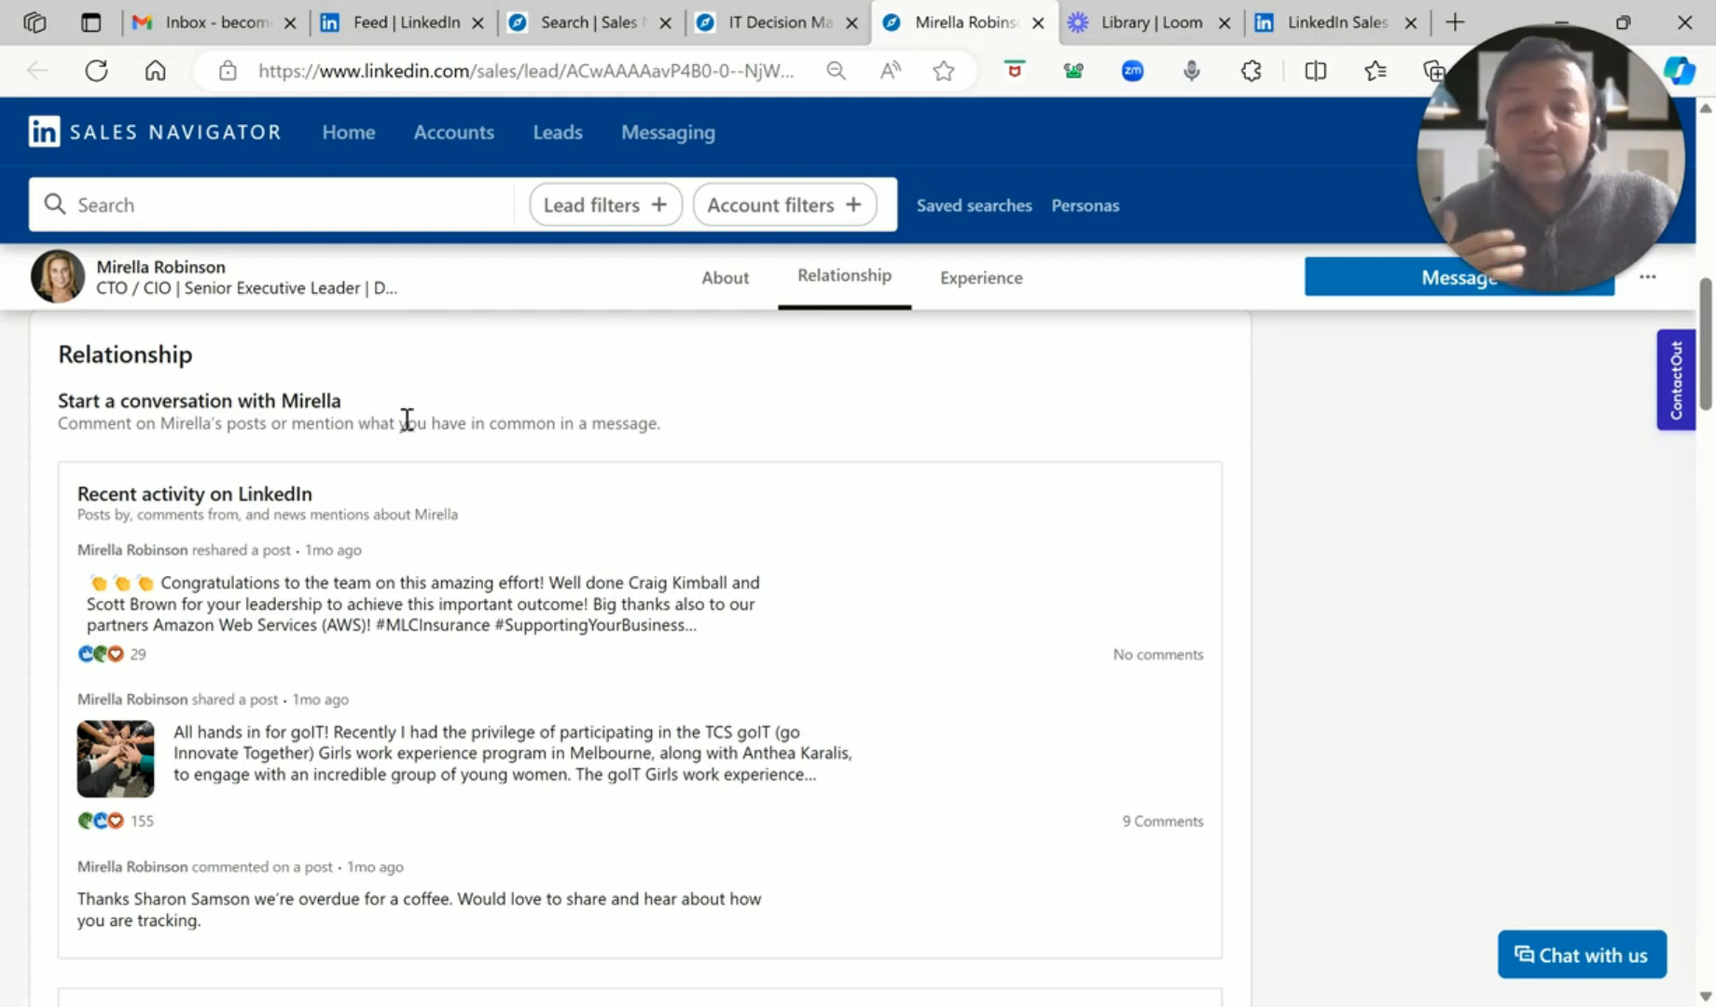
left_click_drag(520, 424, 706, 420)
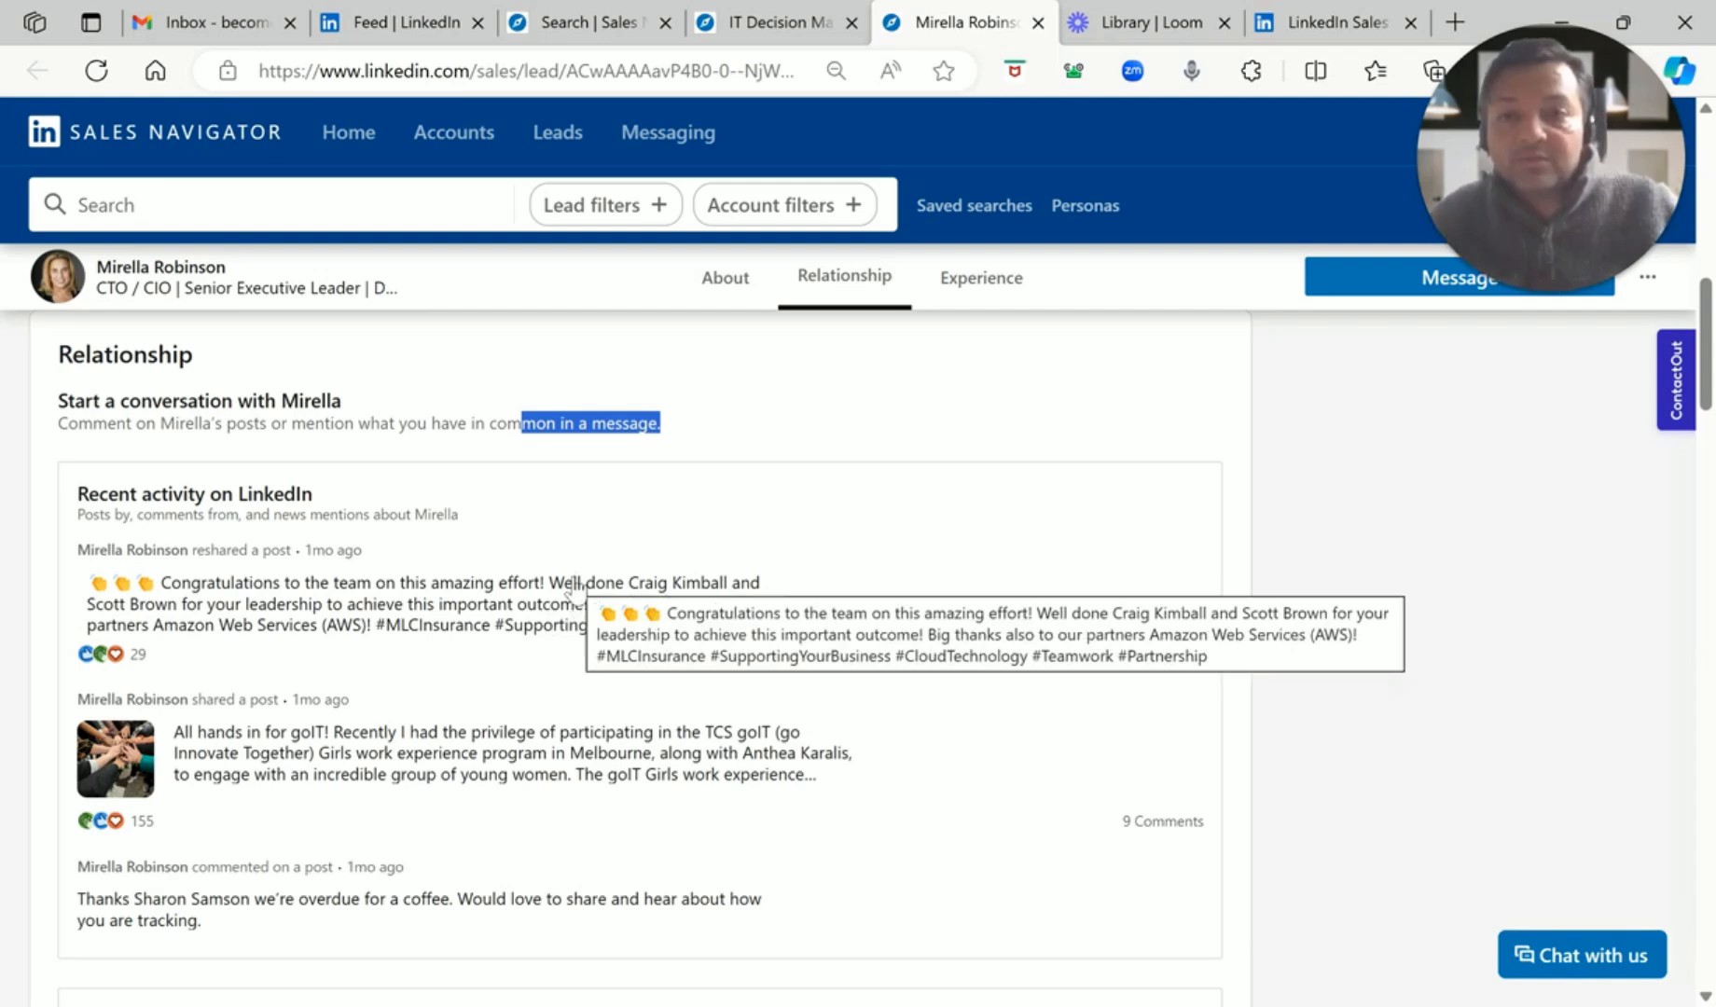
Examine what is shared in common with the lead and limit the possible introductions to shared connections
scroll(570, 585, "down", 6)
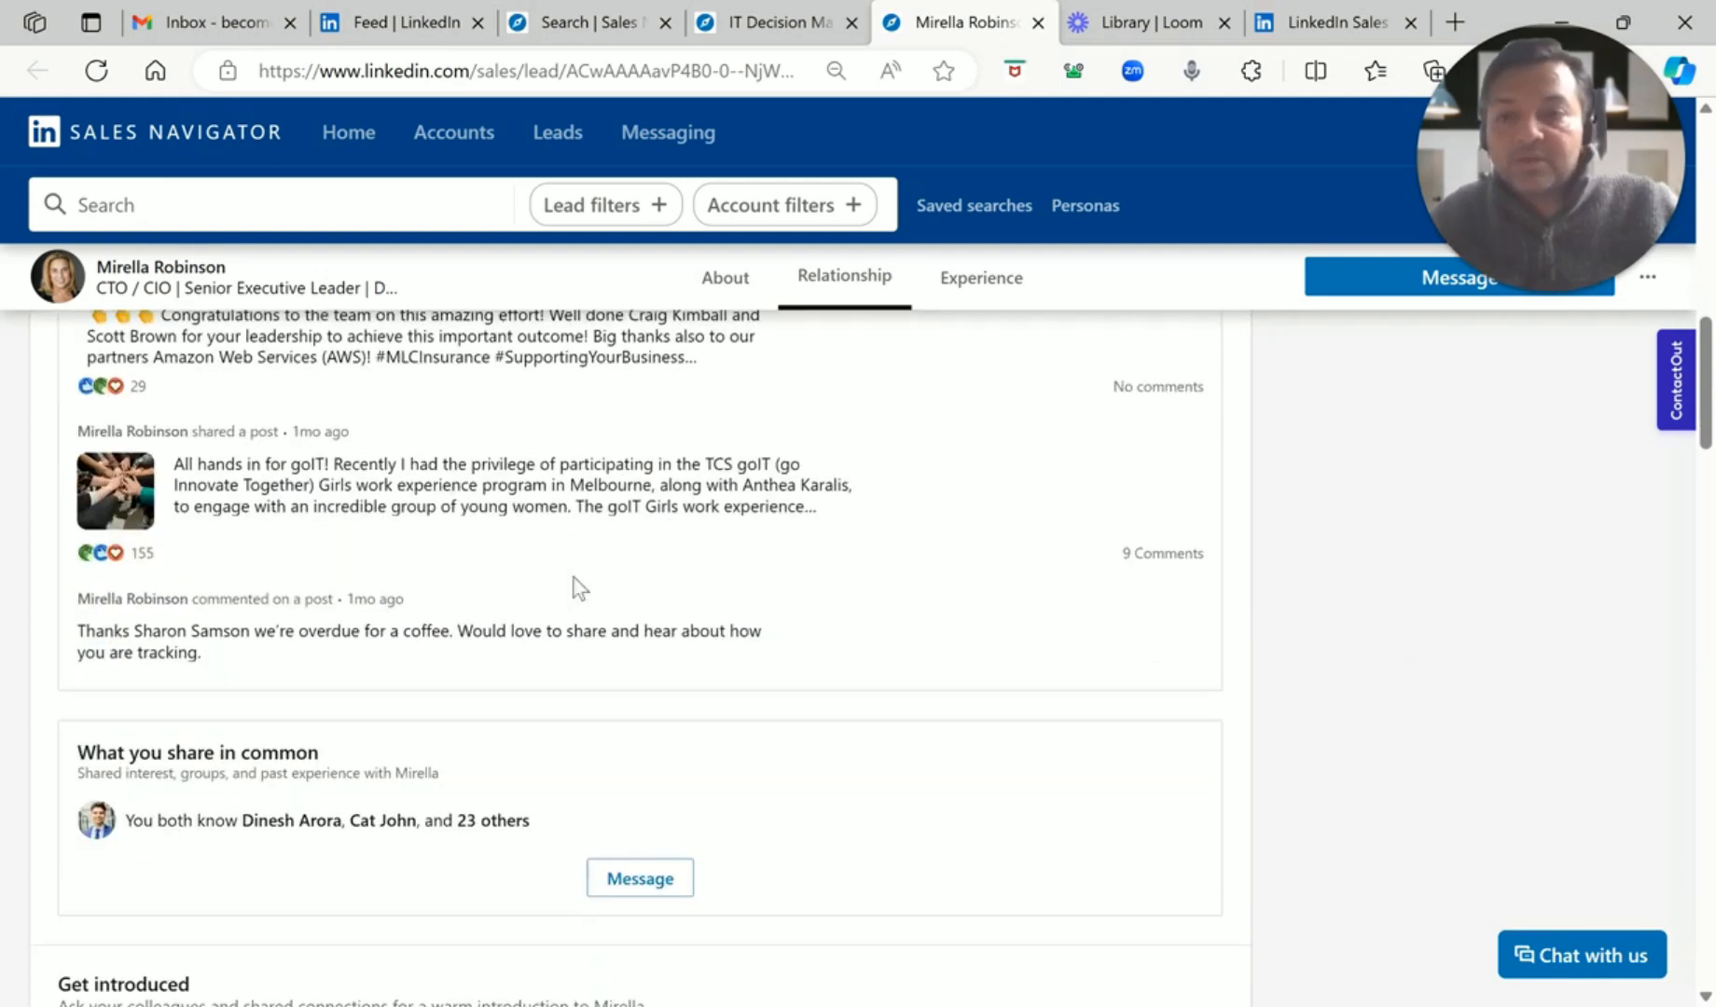
scroll(571, 582, "up", 1)
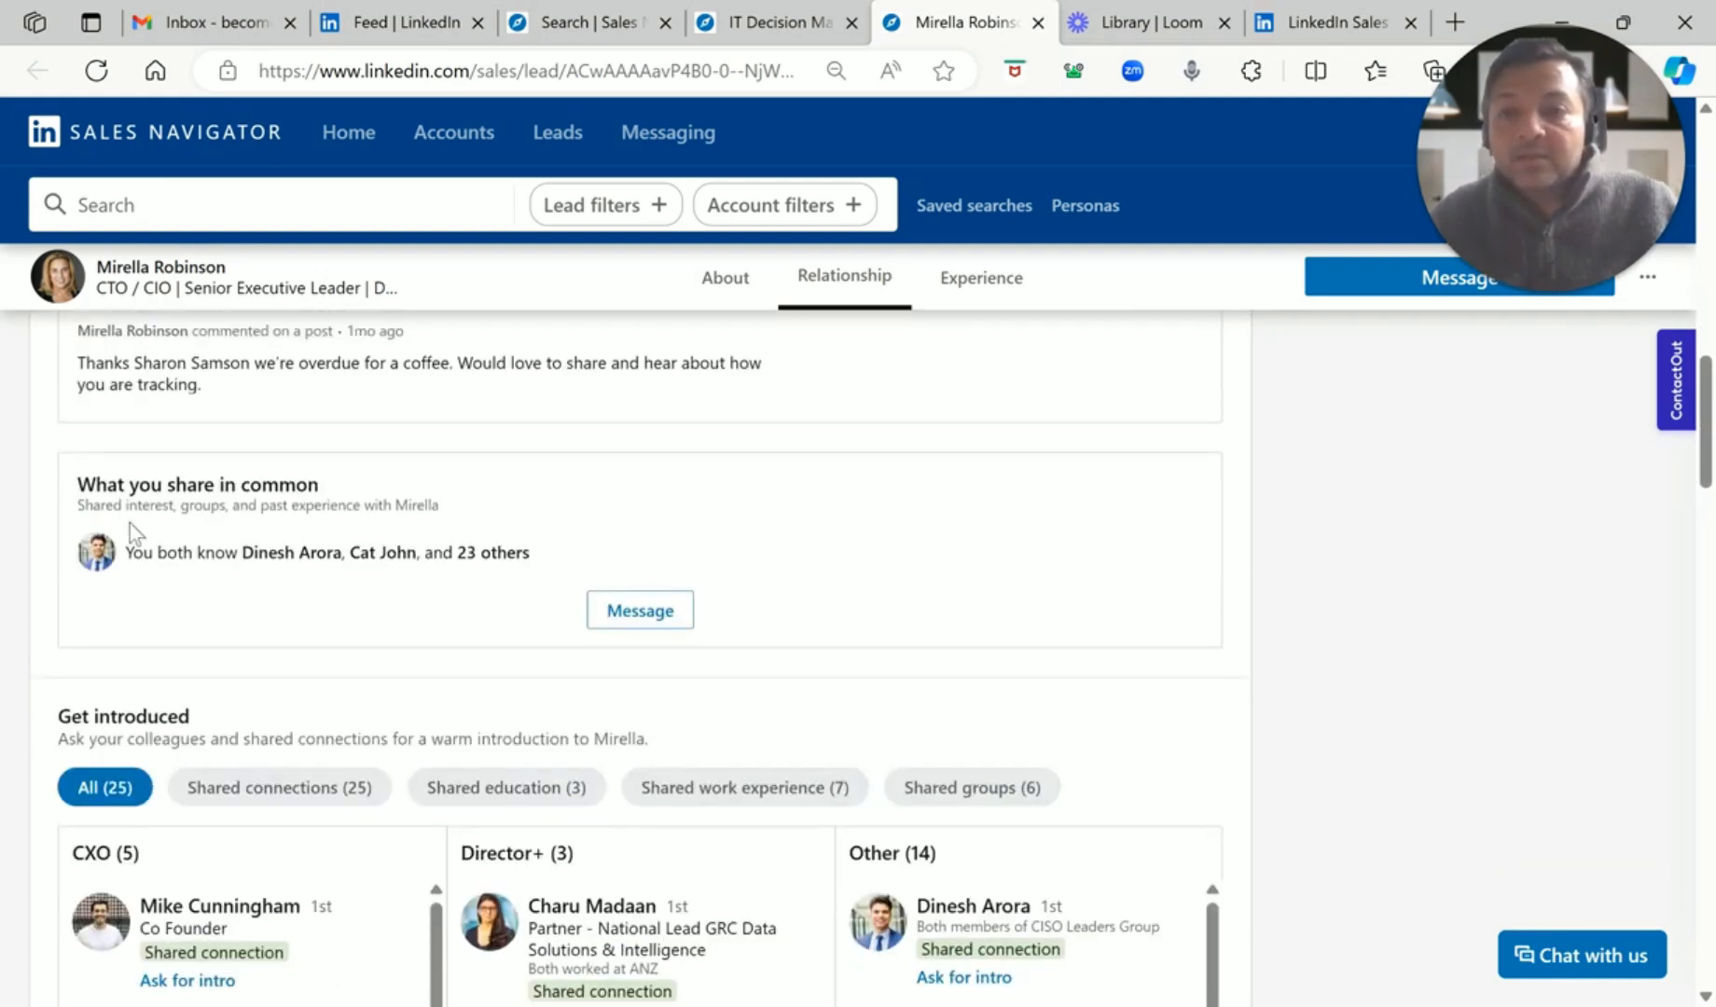
left_click_drag(105, 486, 319, 484)
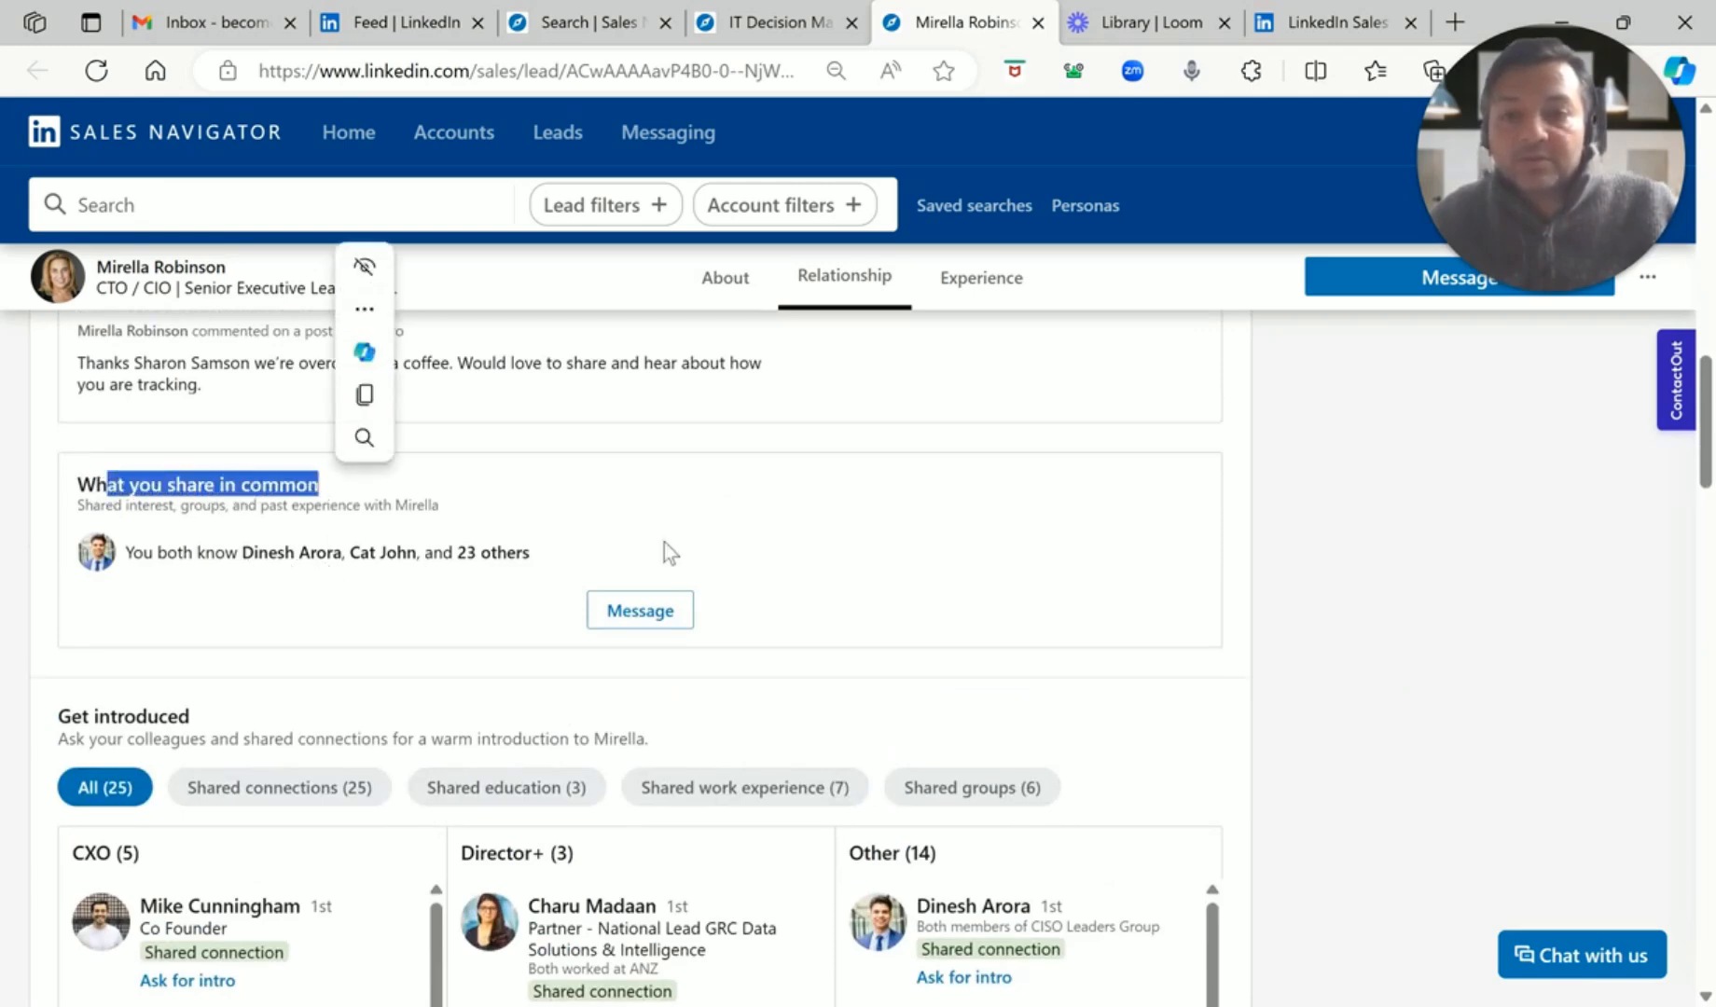
scroll(758, 509, "down", 2)
scroll(758, 509, "down", 2)
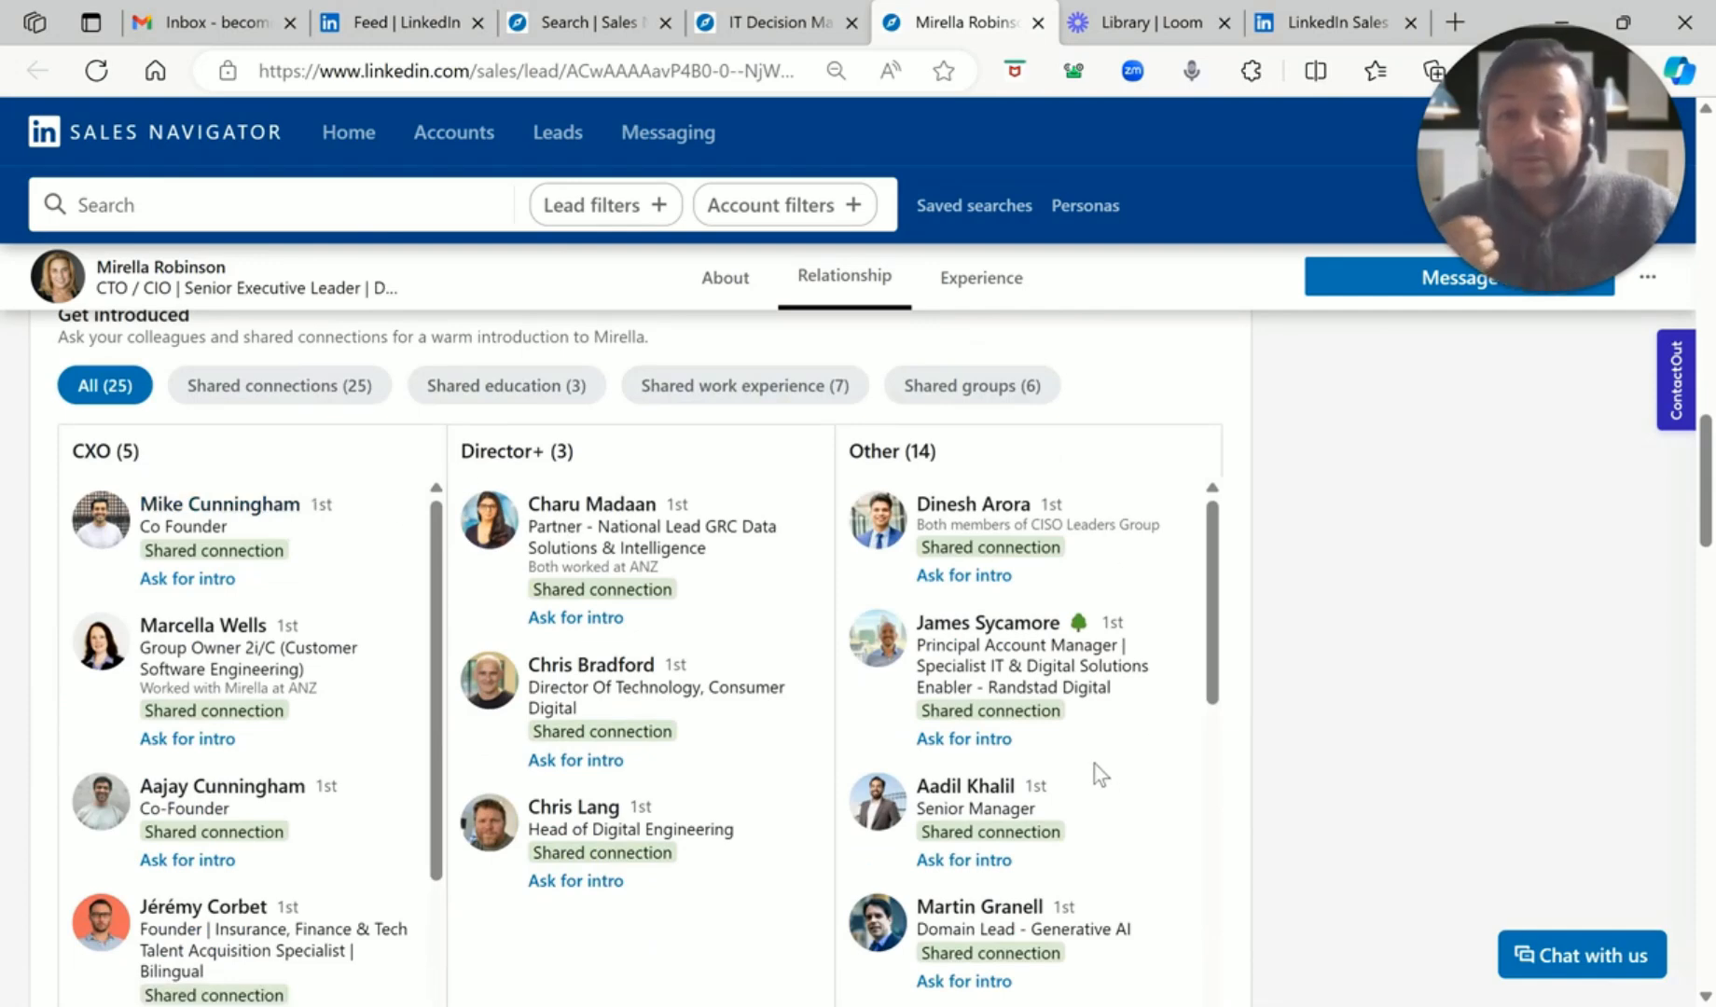
left_click(345, 386)
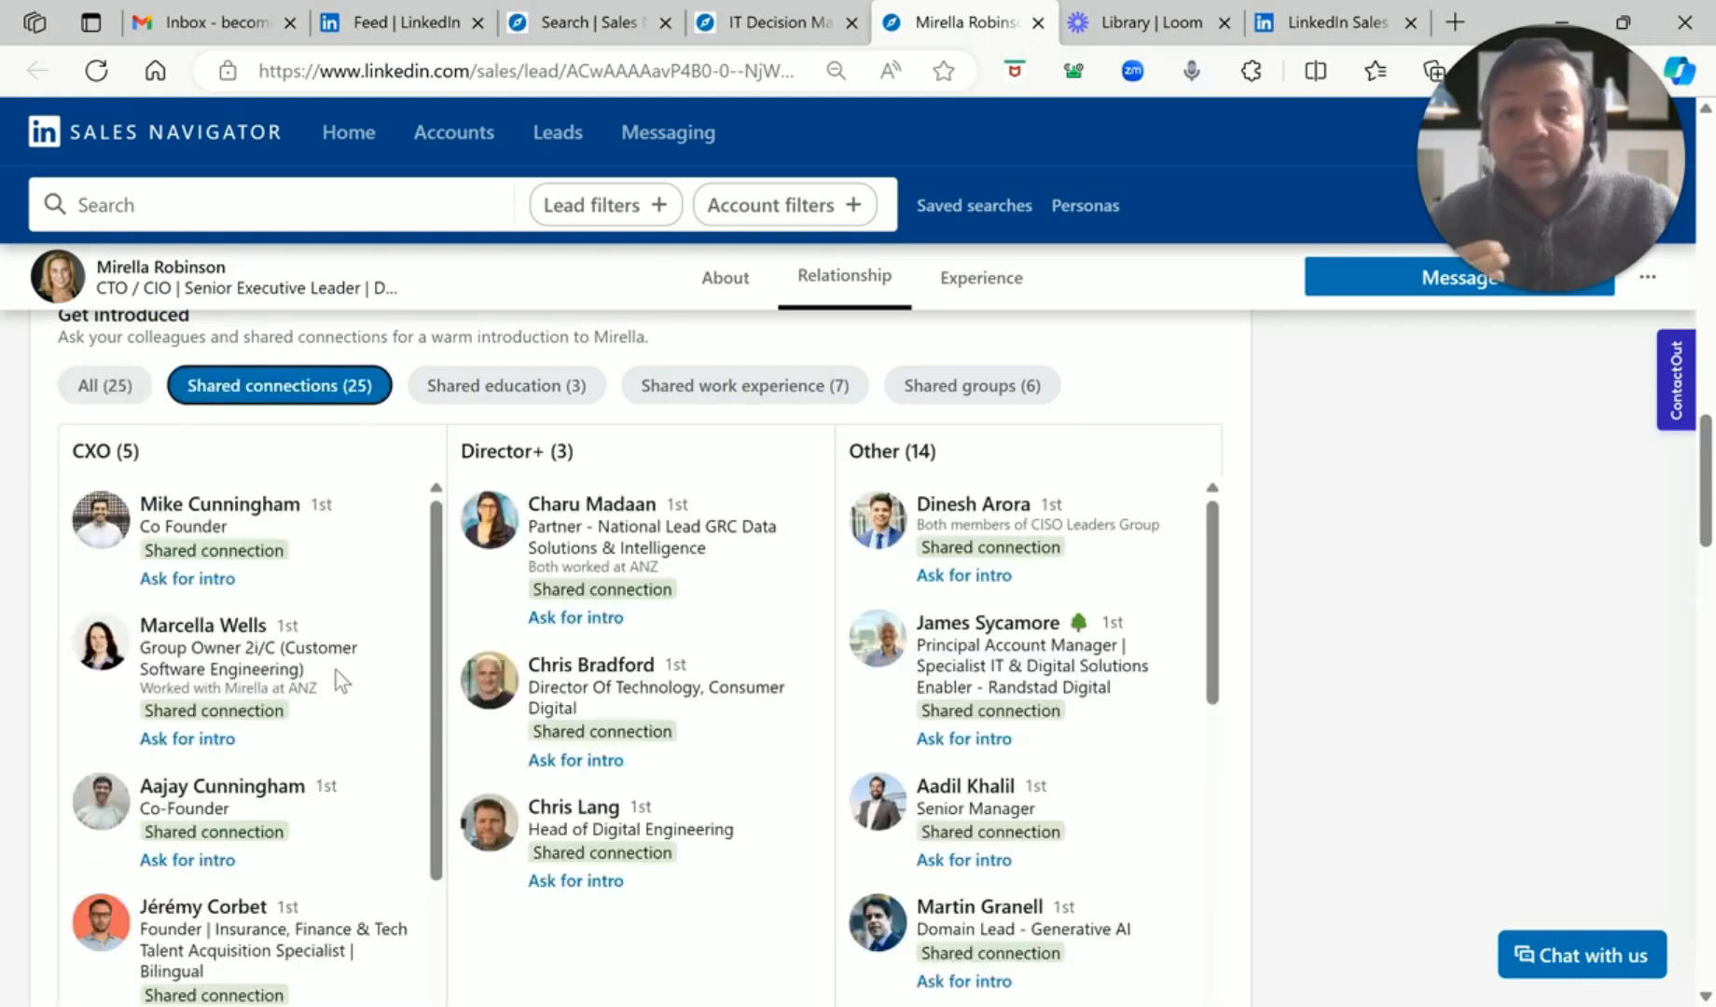
scroll(345, 669, "down", 1)
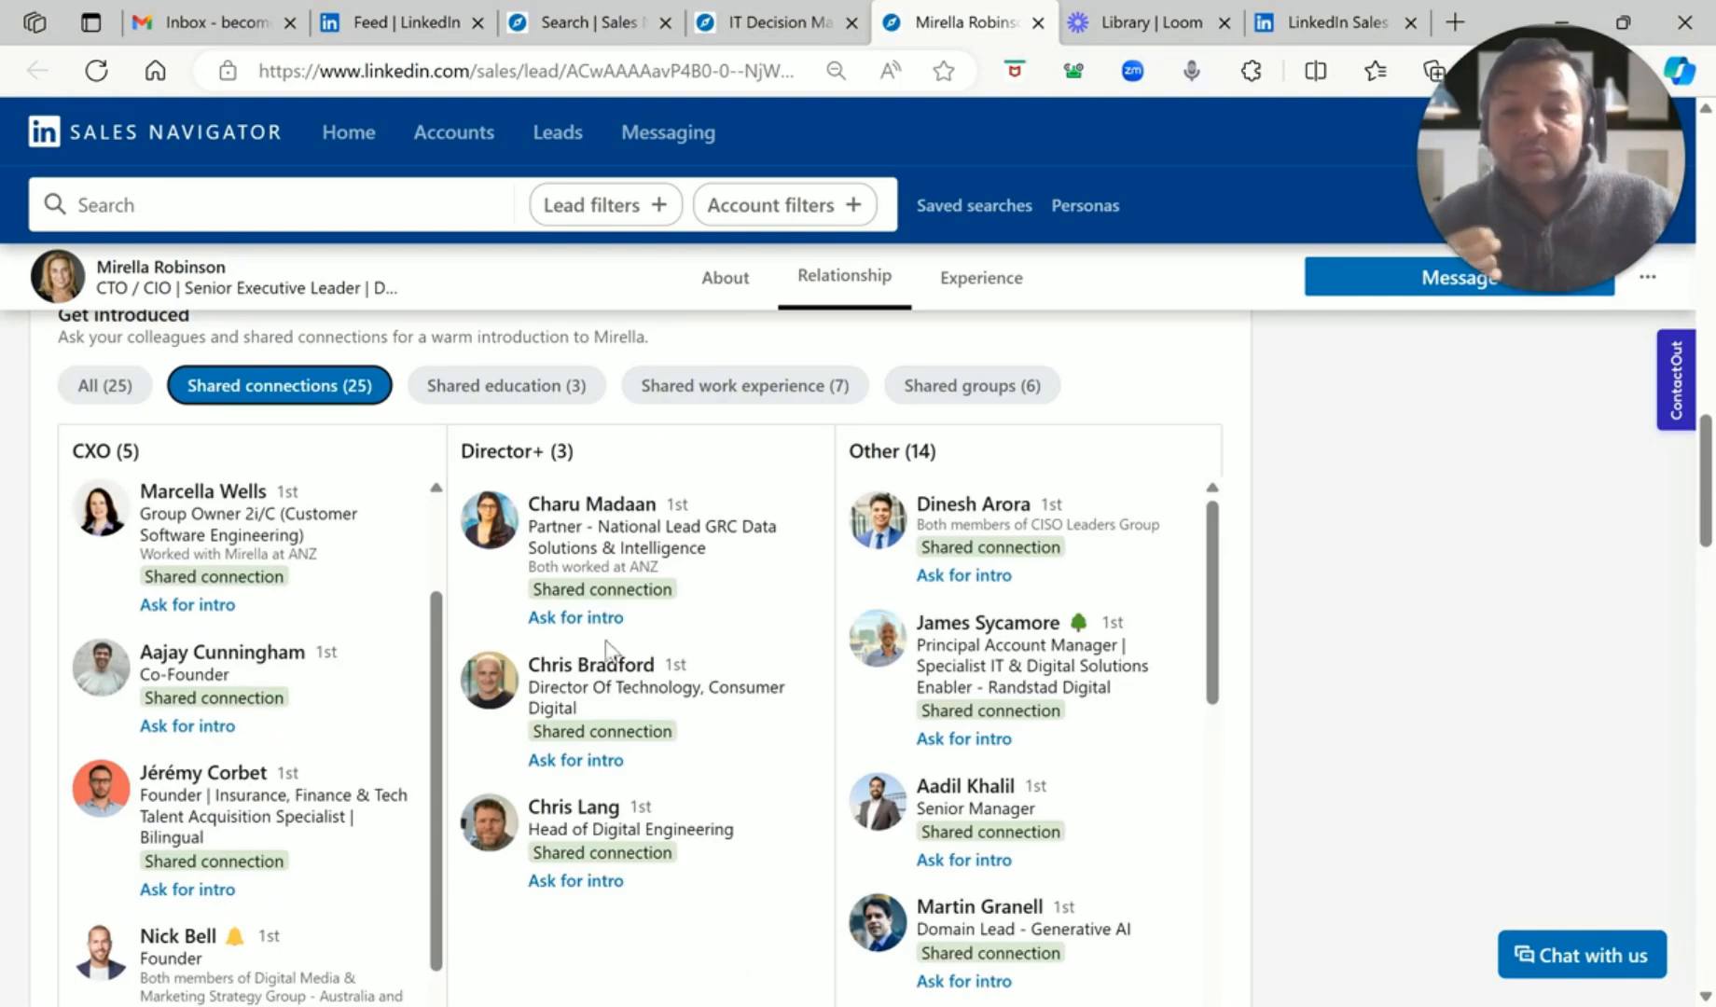
scroll(793, 602, "down", 3)
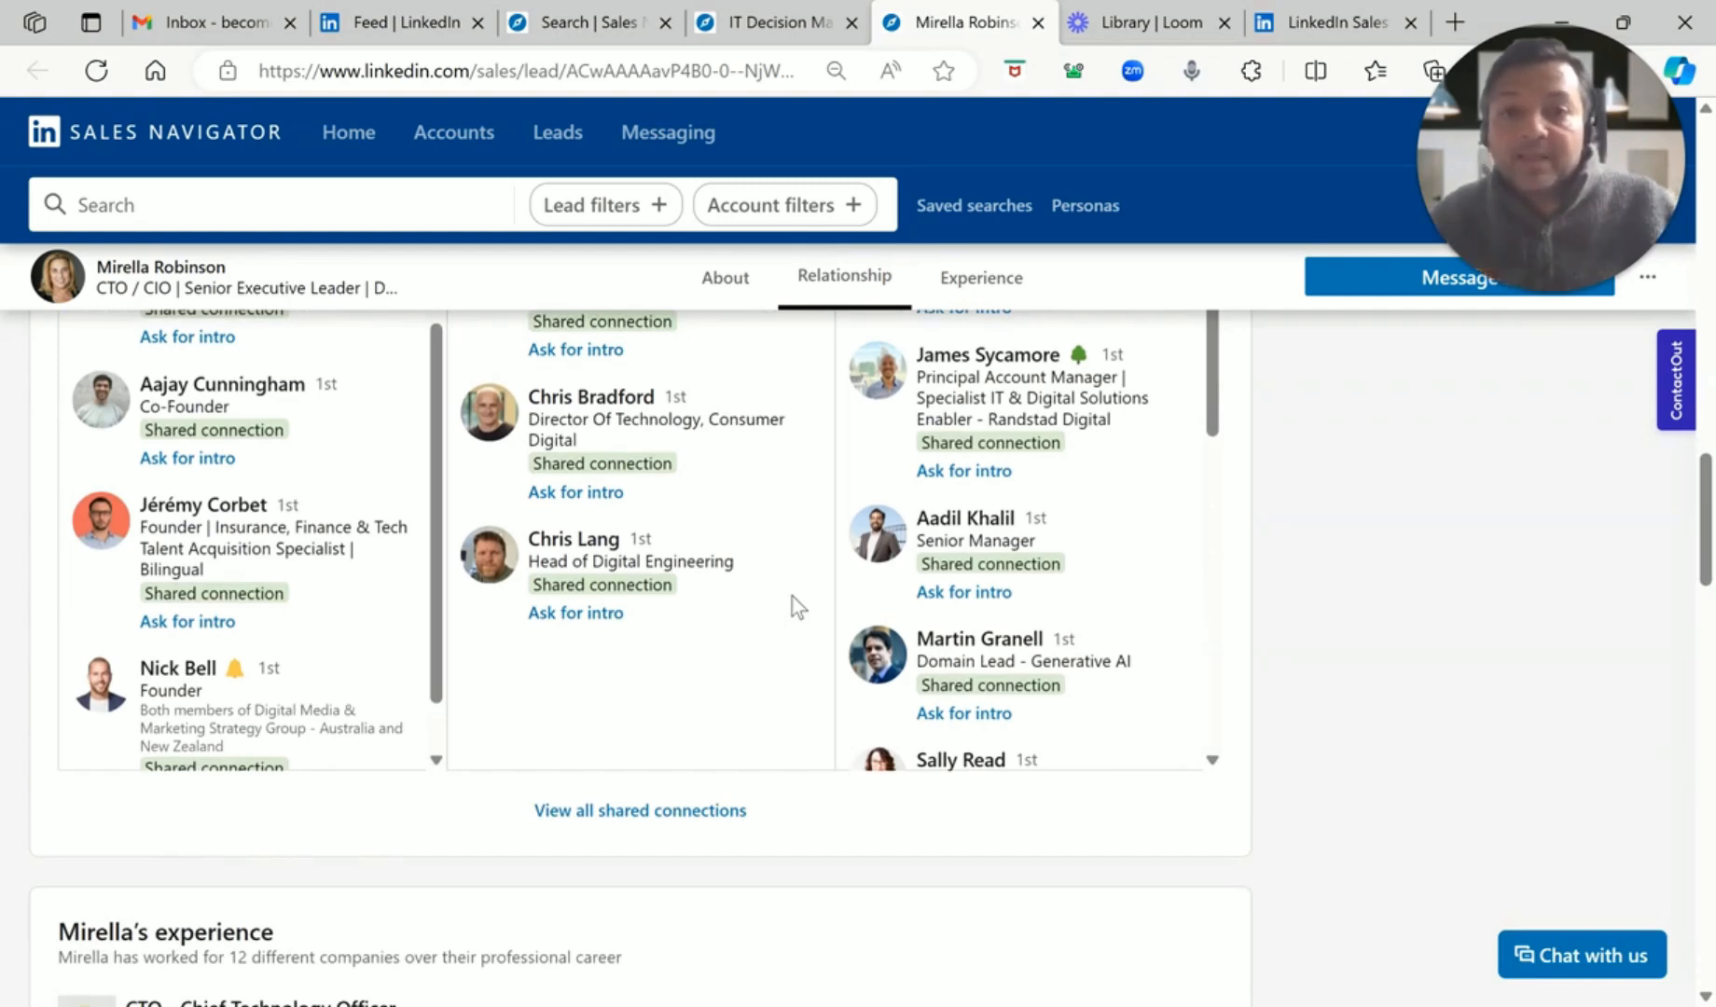
Review the lead's experience, education, volunteering, interests and endorsed skills, ending back at the start of the profile
scroll(793, 601, "down", 6)
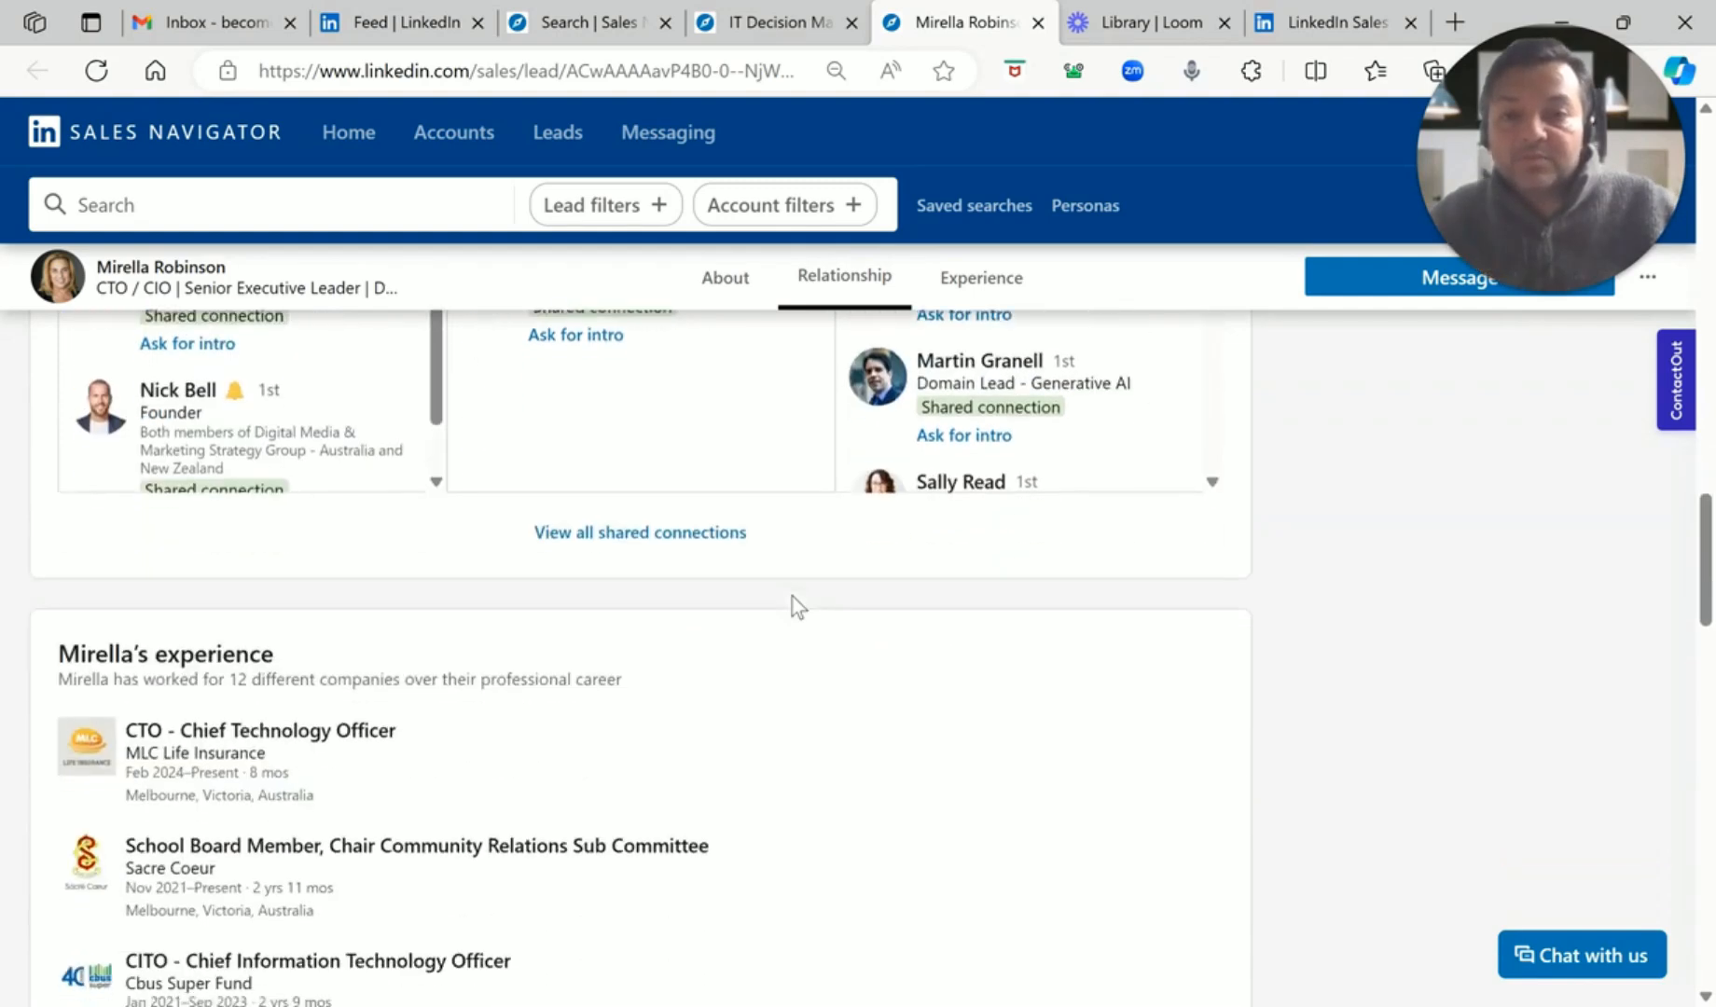
scroll(792, 601, "down", 12)
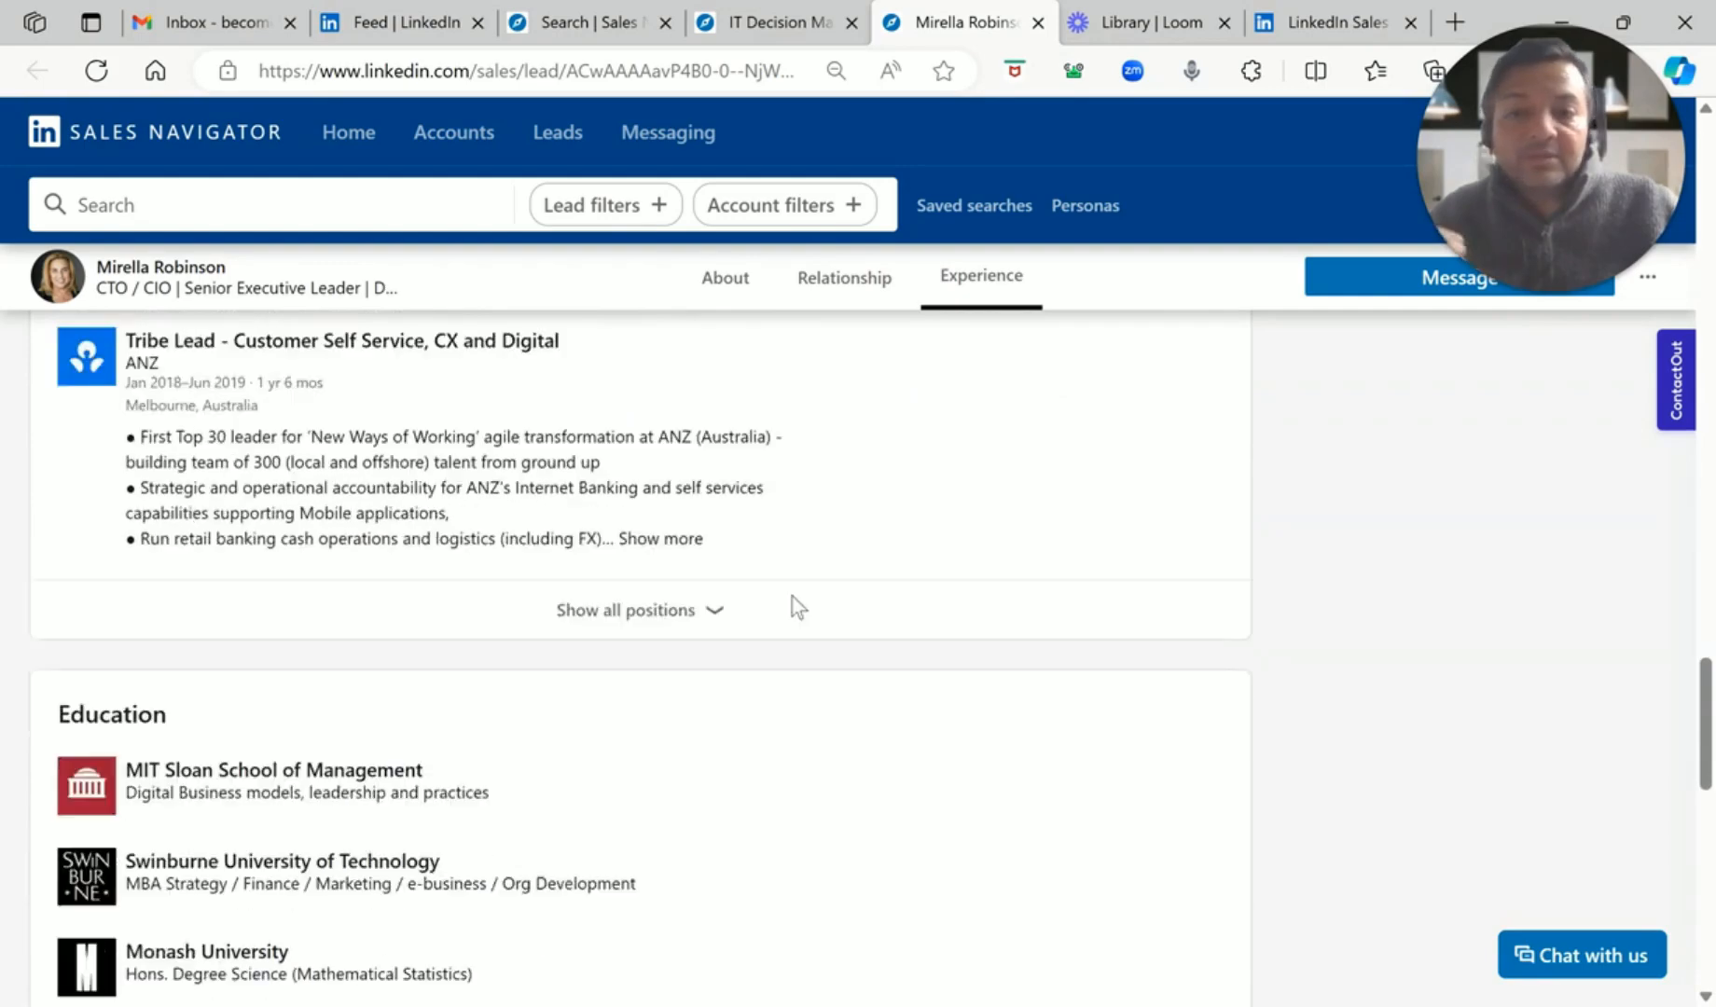
scroll(797, 606, "down", 8)
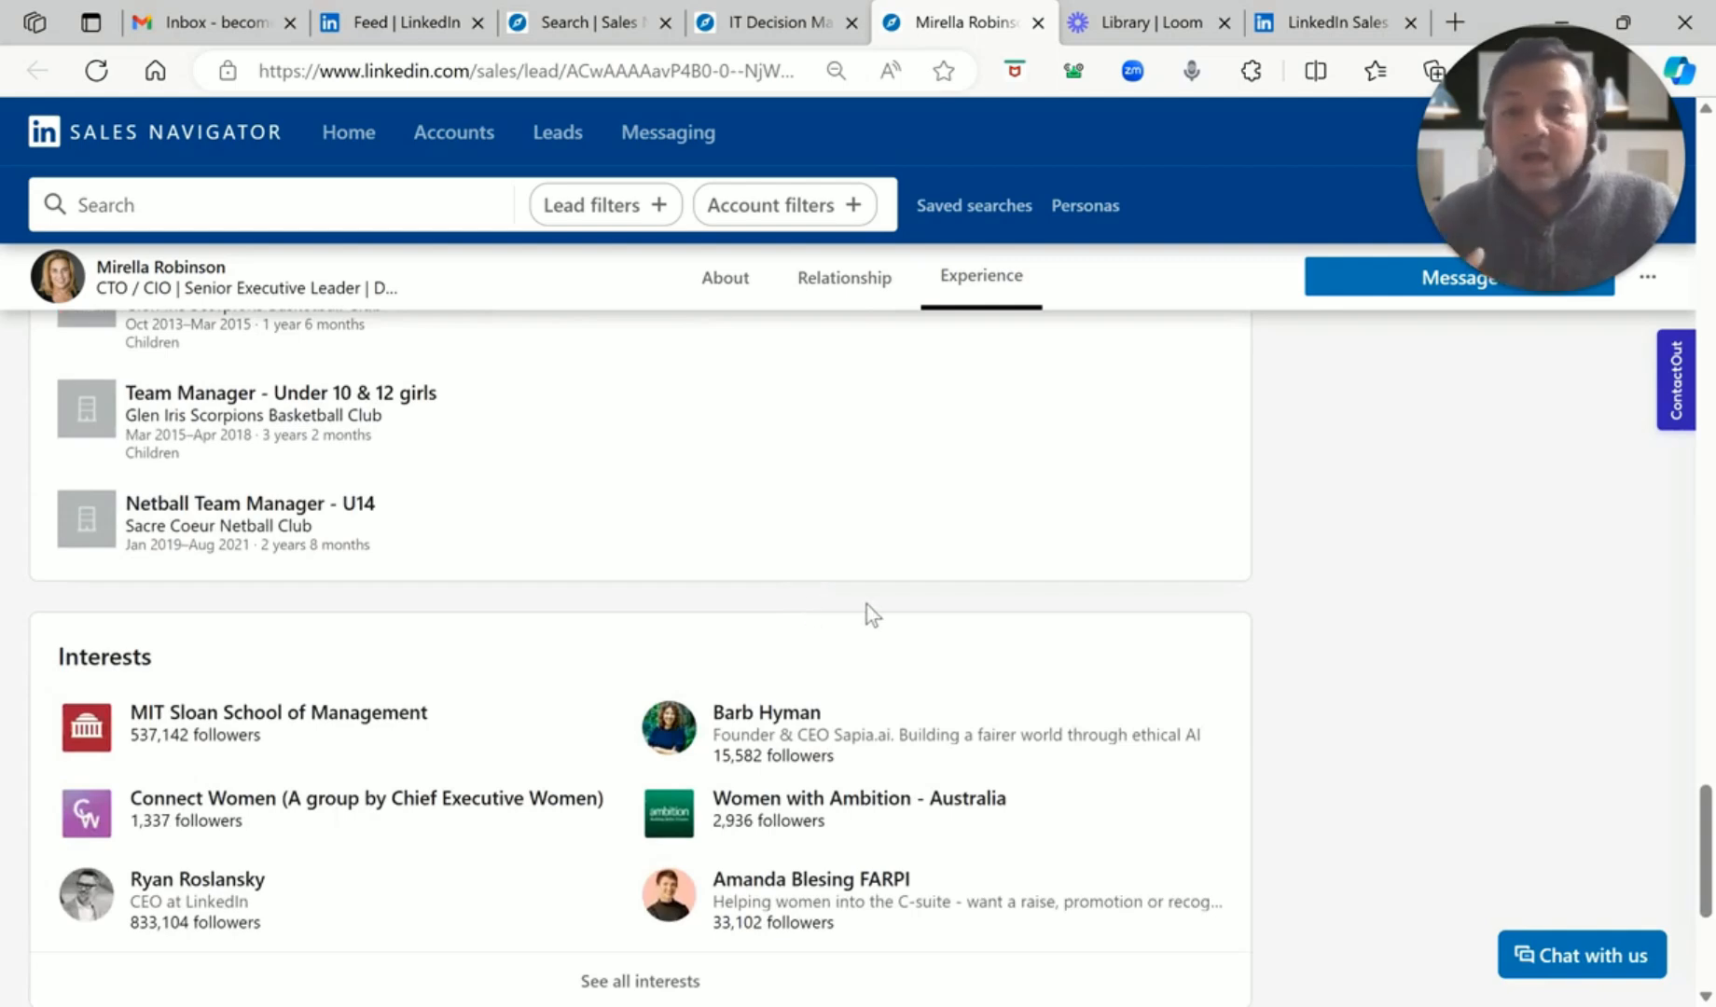
scroll(870, 614, "down", 5)
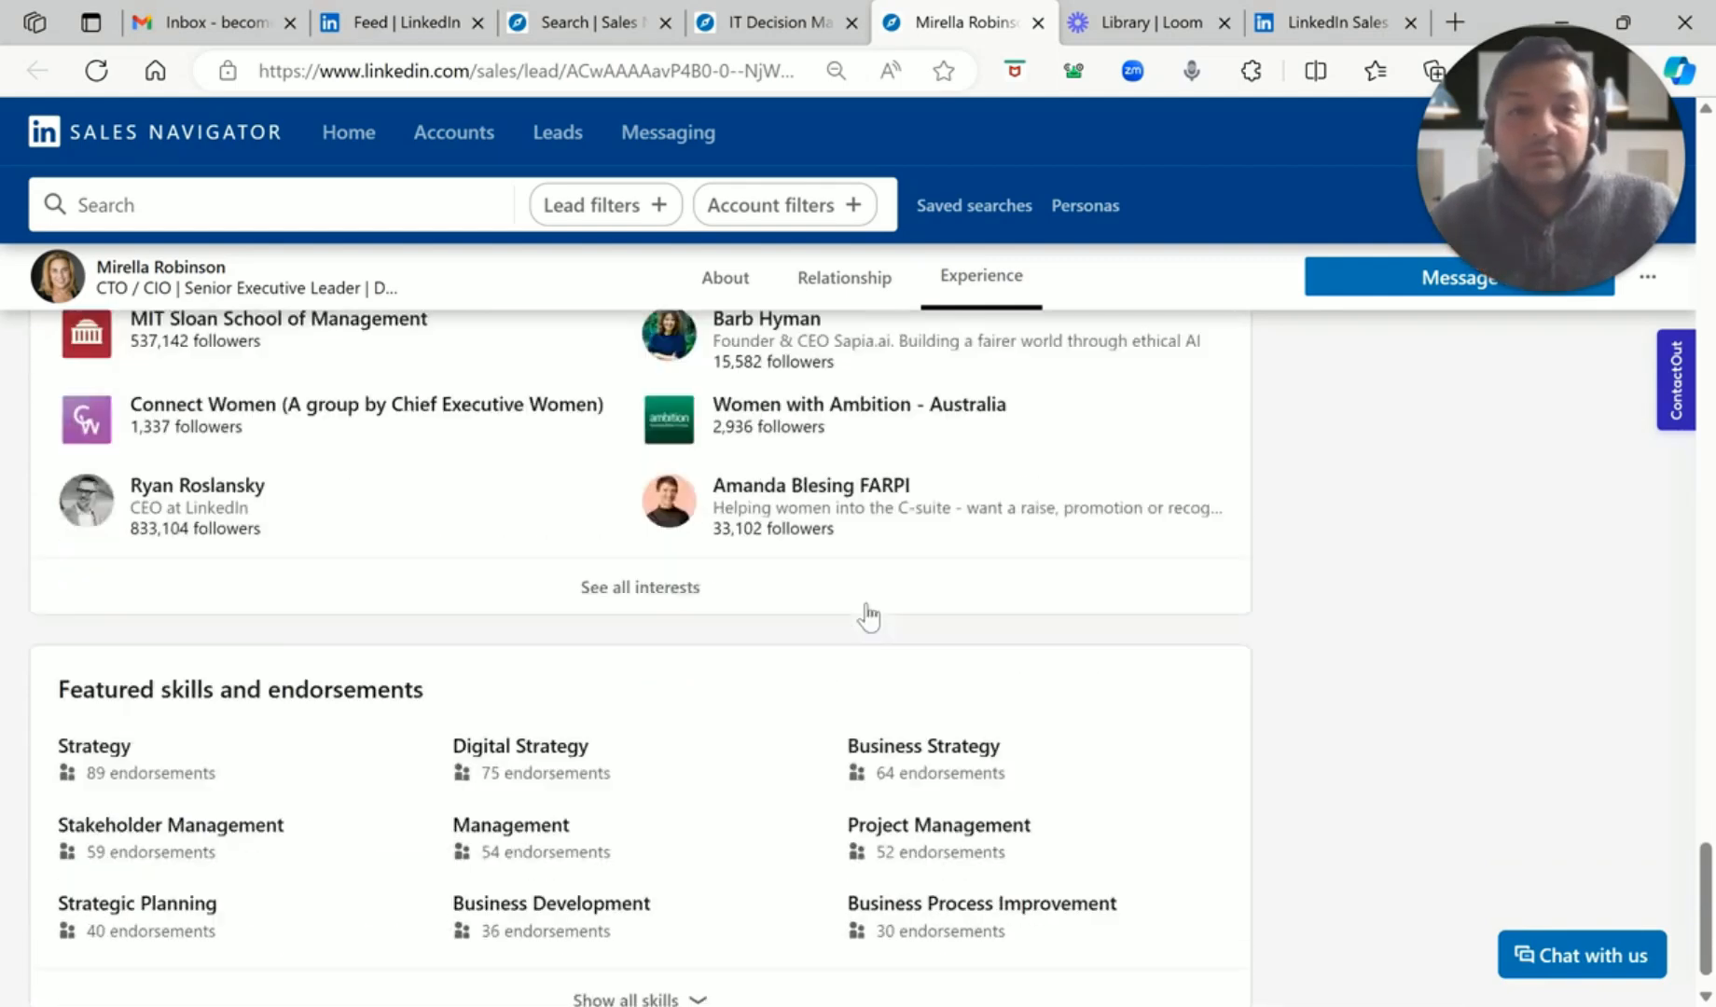
scroll(868, 608, "up", 20)
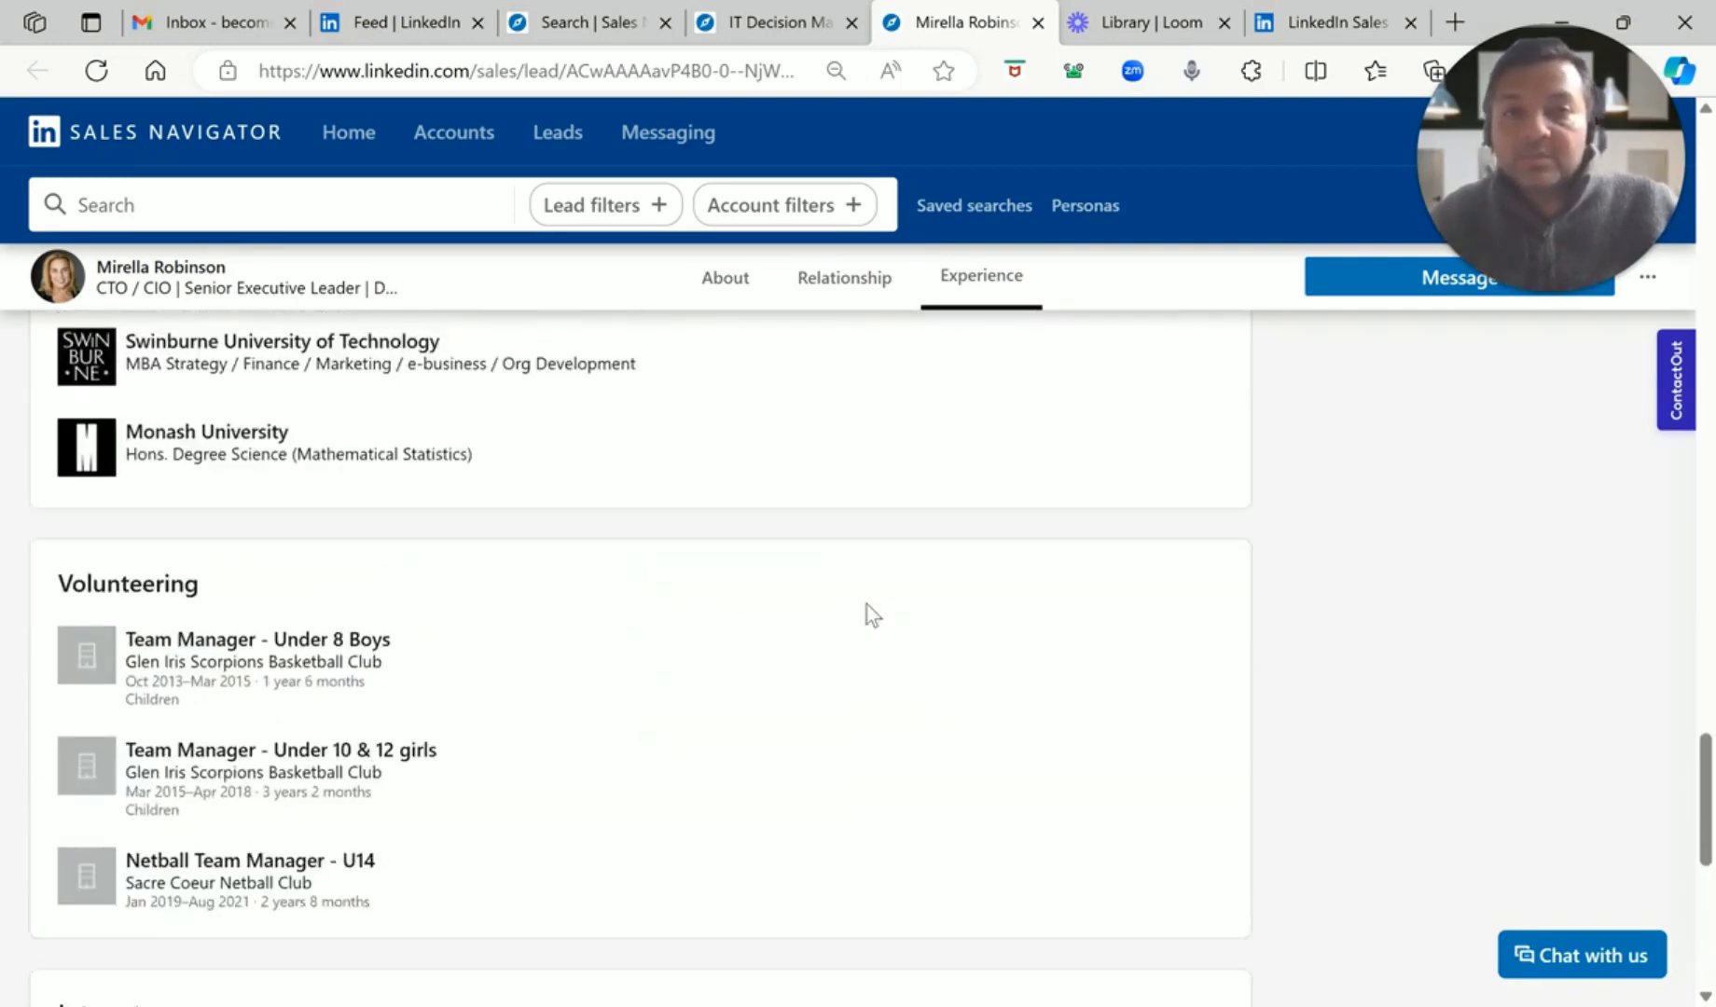
scroll(870, 615, "up", 6)
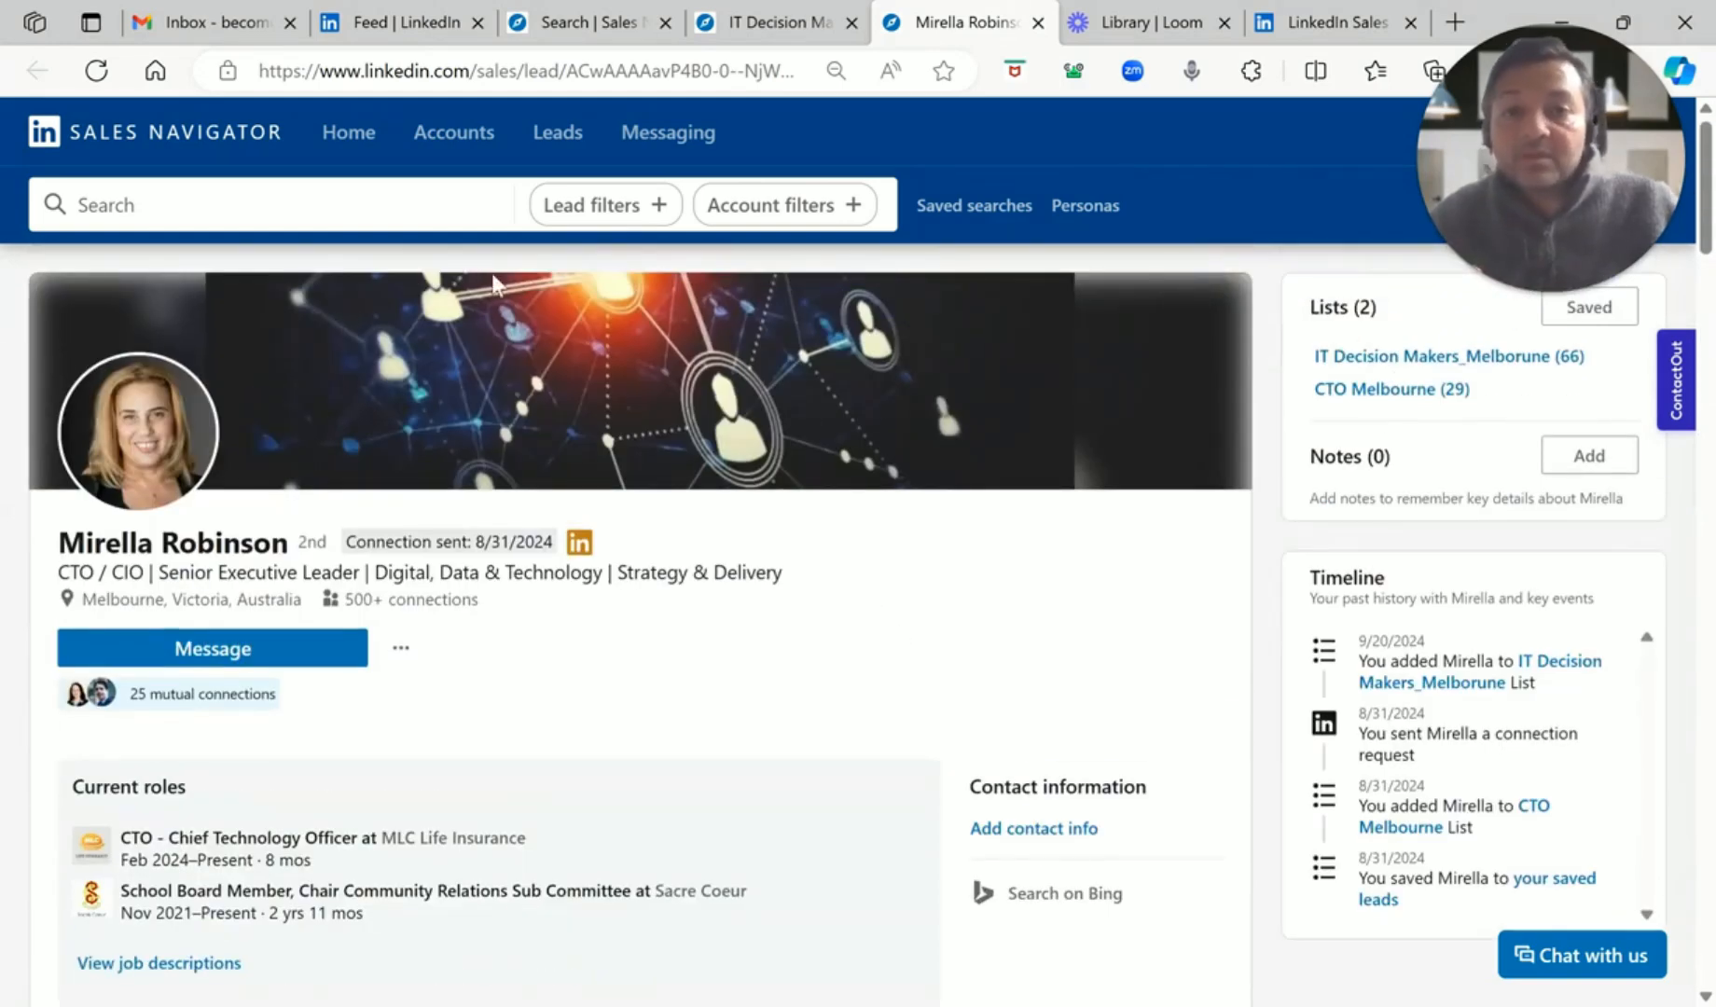
View the lead's regular LinkedIn profile, close both profile tabs and return to the IT Decision Makers_Melborune list
left_click(403, 653)
left_click(341, 781)
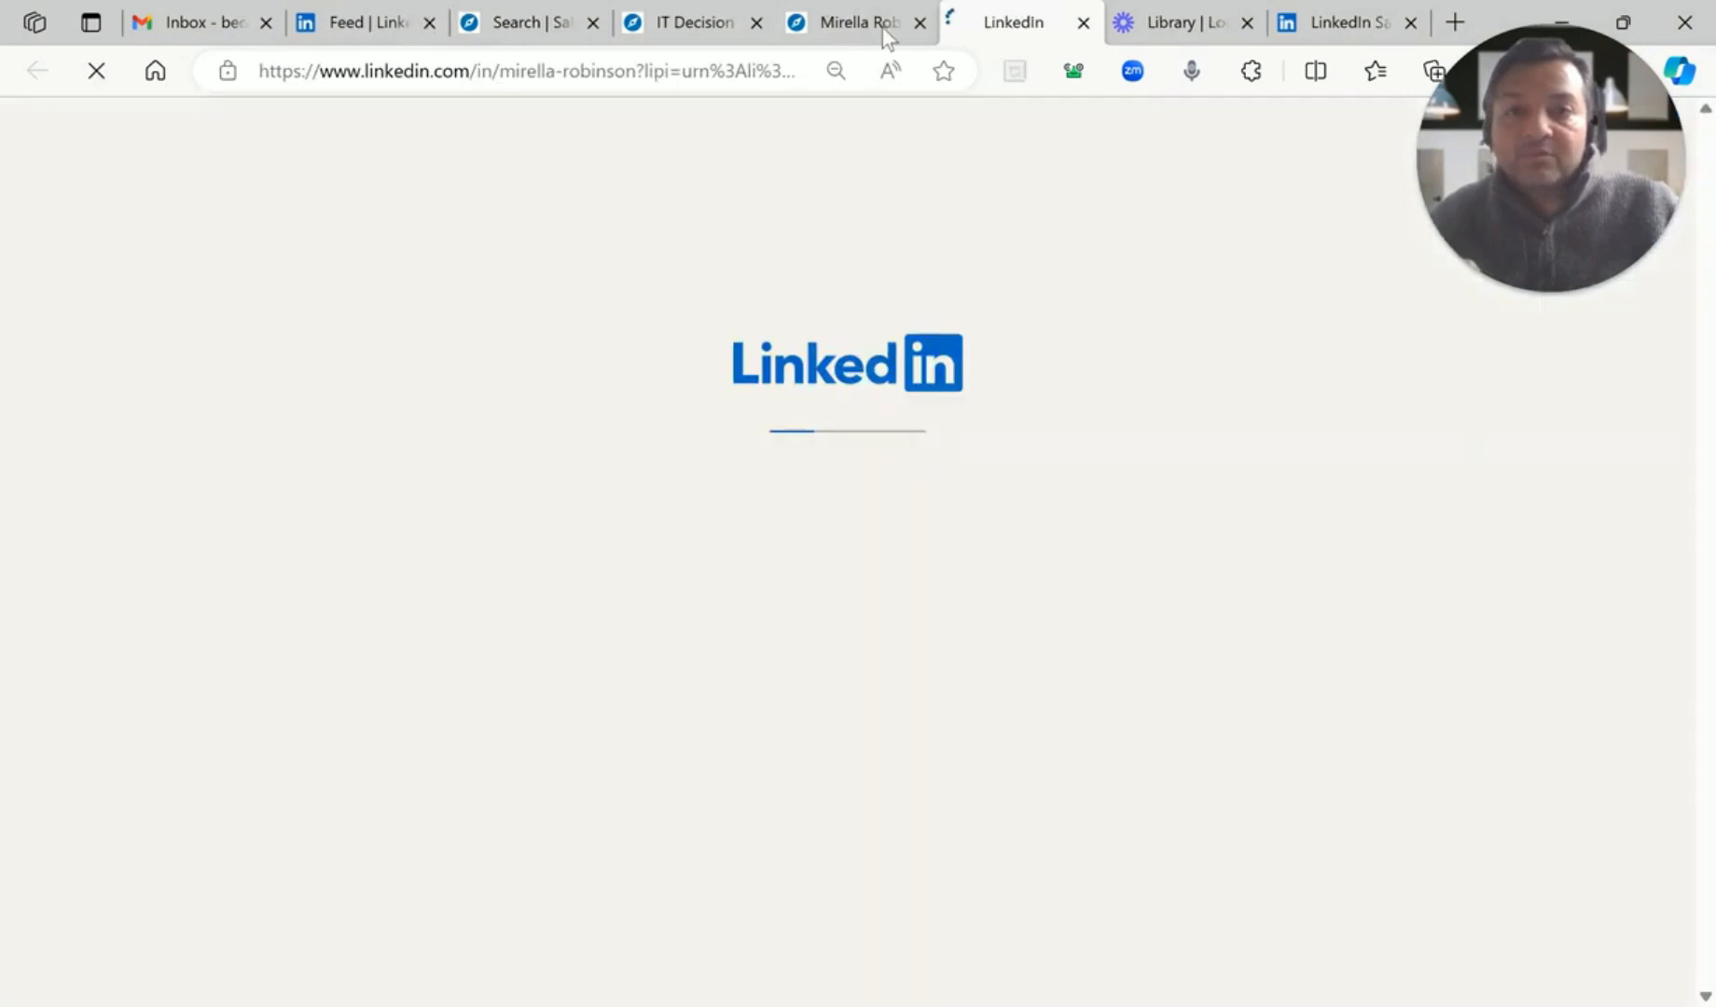
left_click(919, 22)
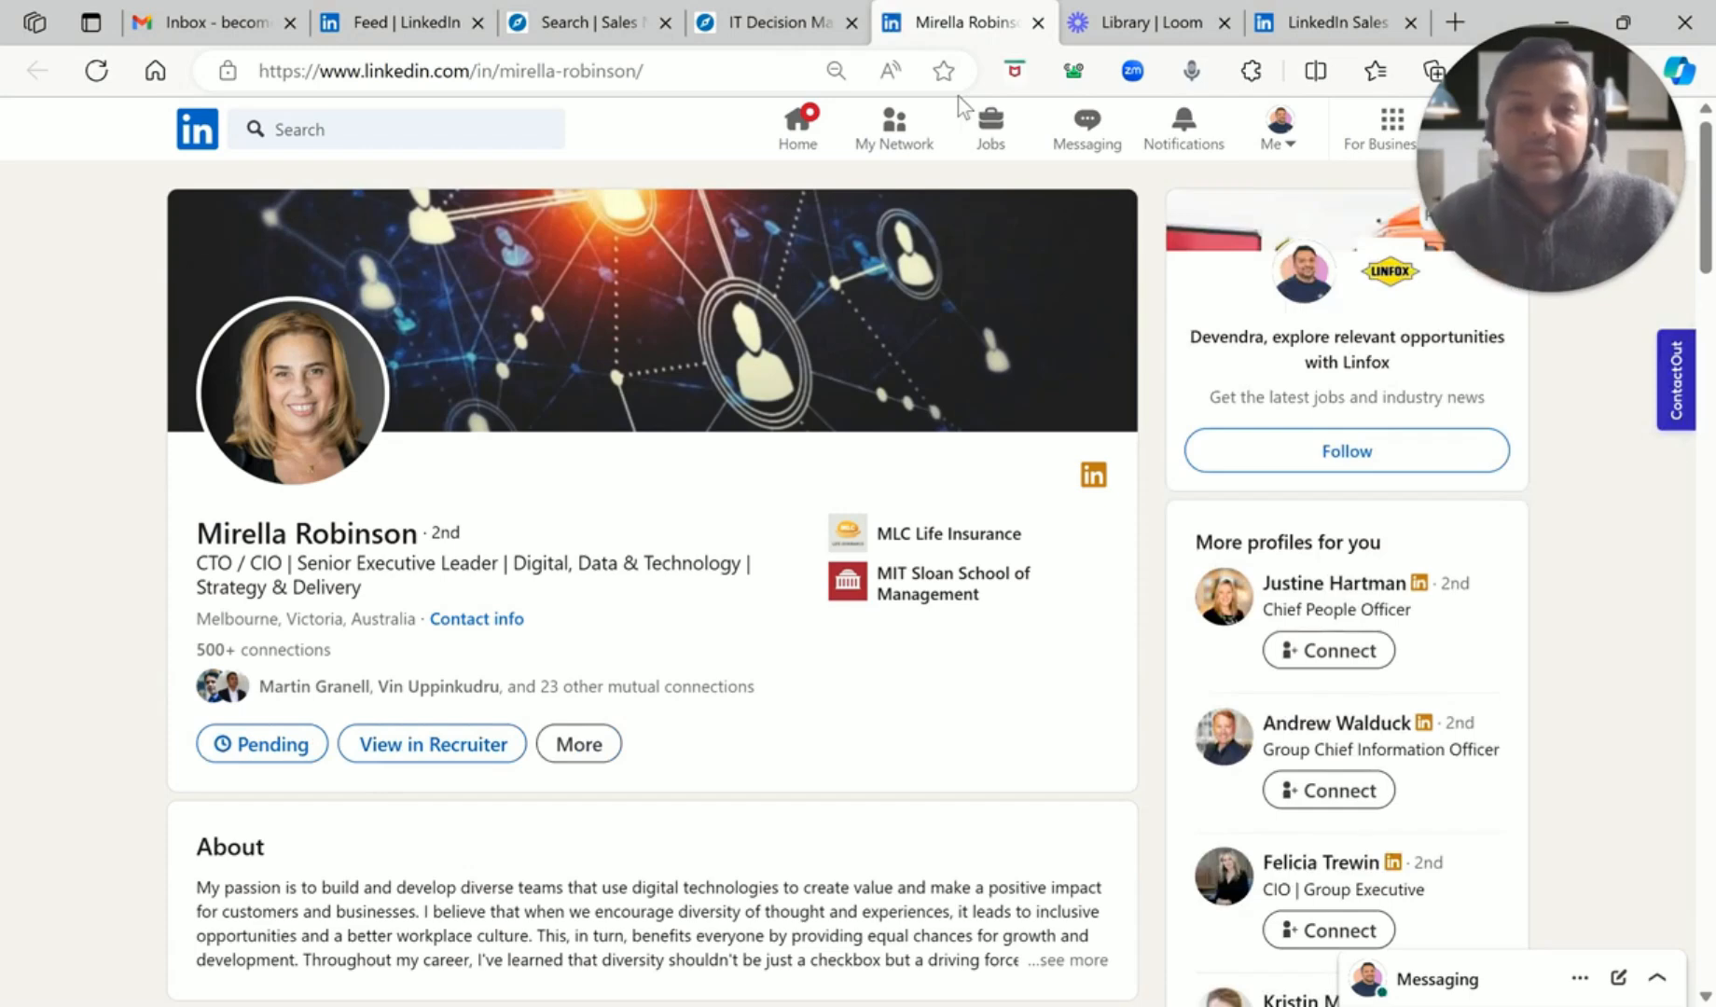
left_click(1039, 26)
left_click(881, 21)
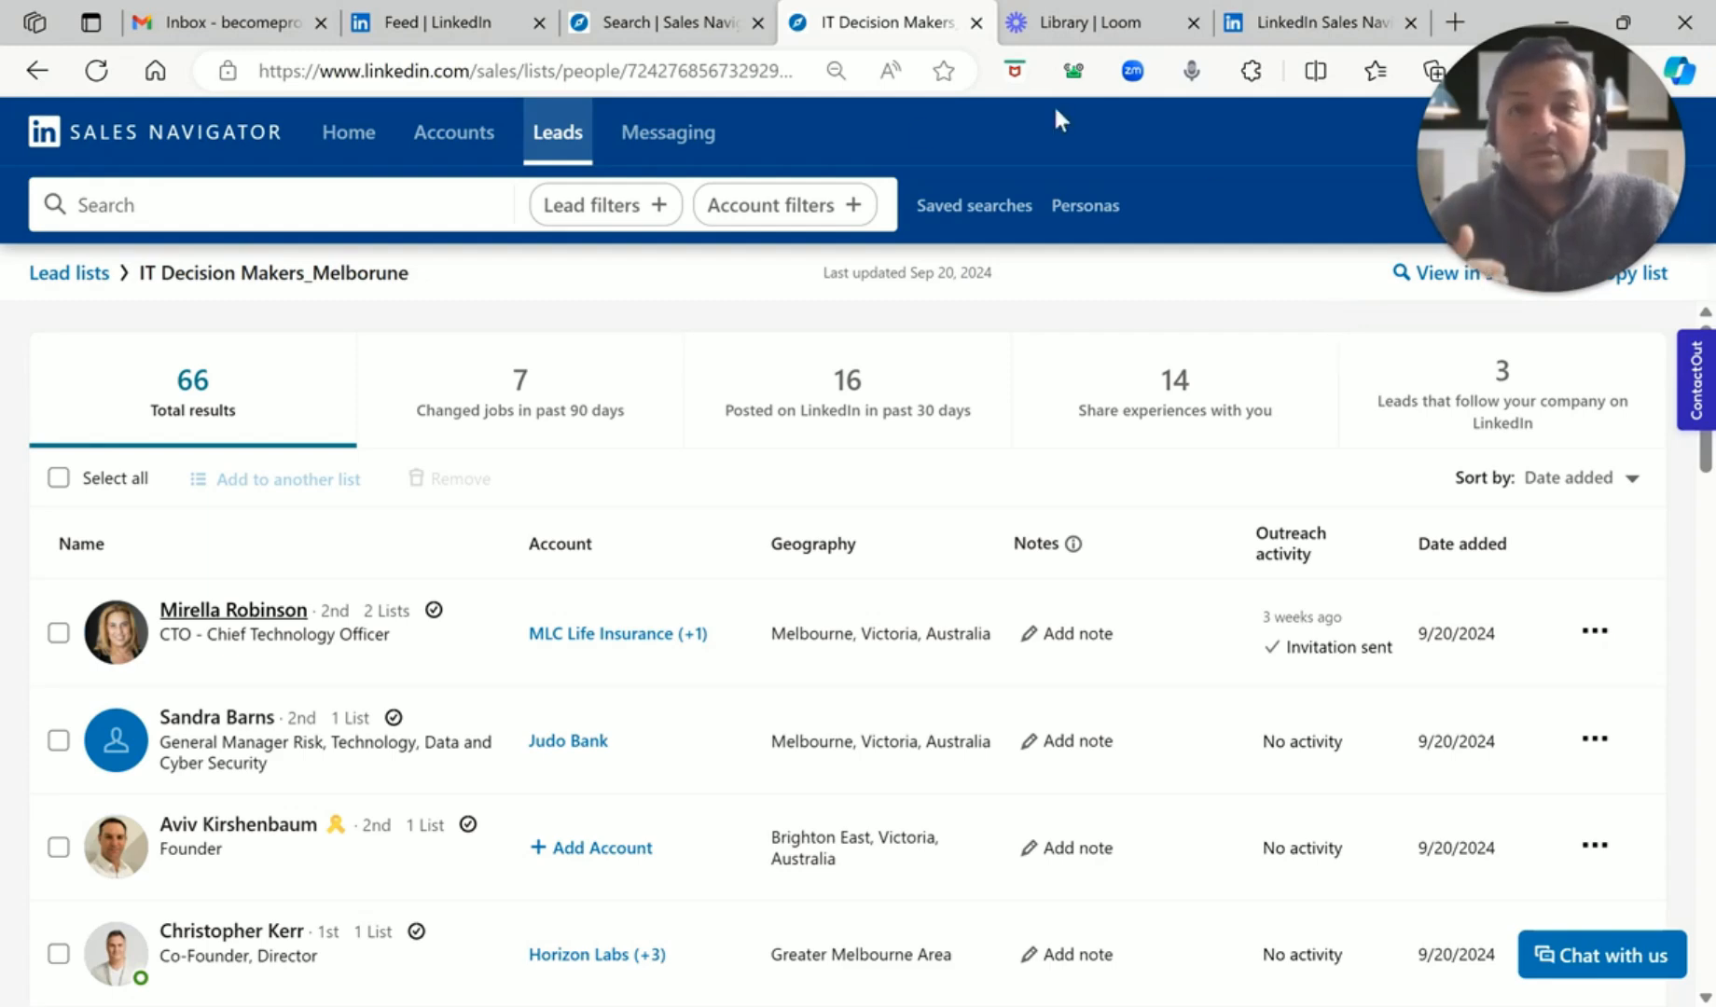
Reopen the IT Decision Makers_Melborune list from the overview of lead lists and look through its leads
left_click(564, 145)
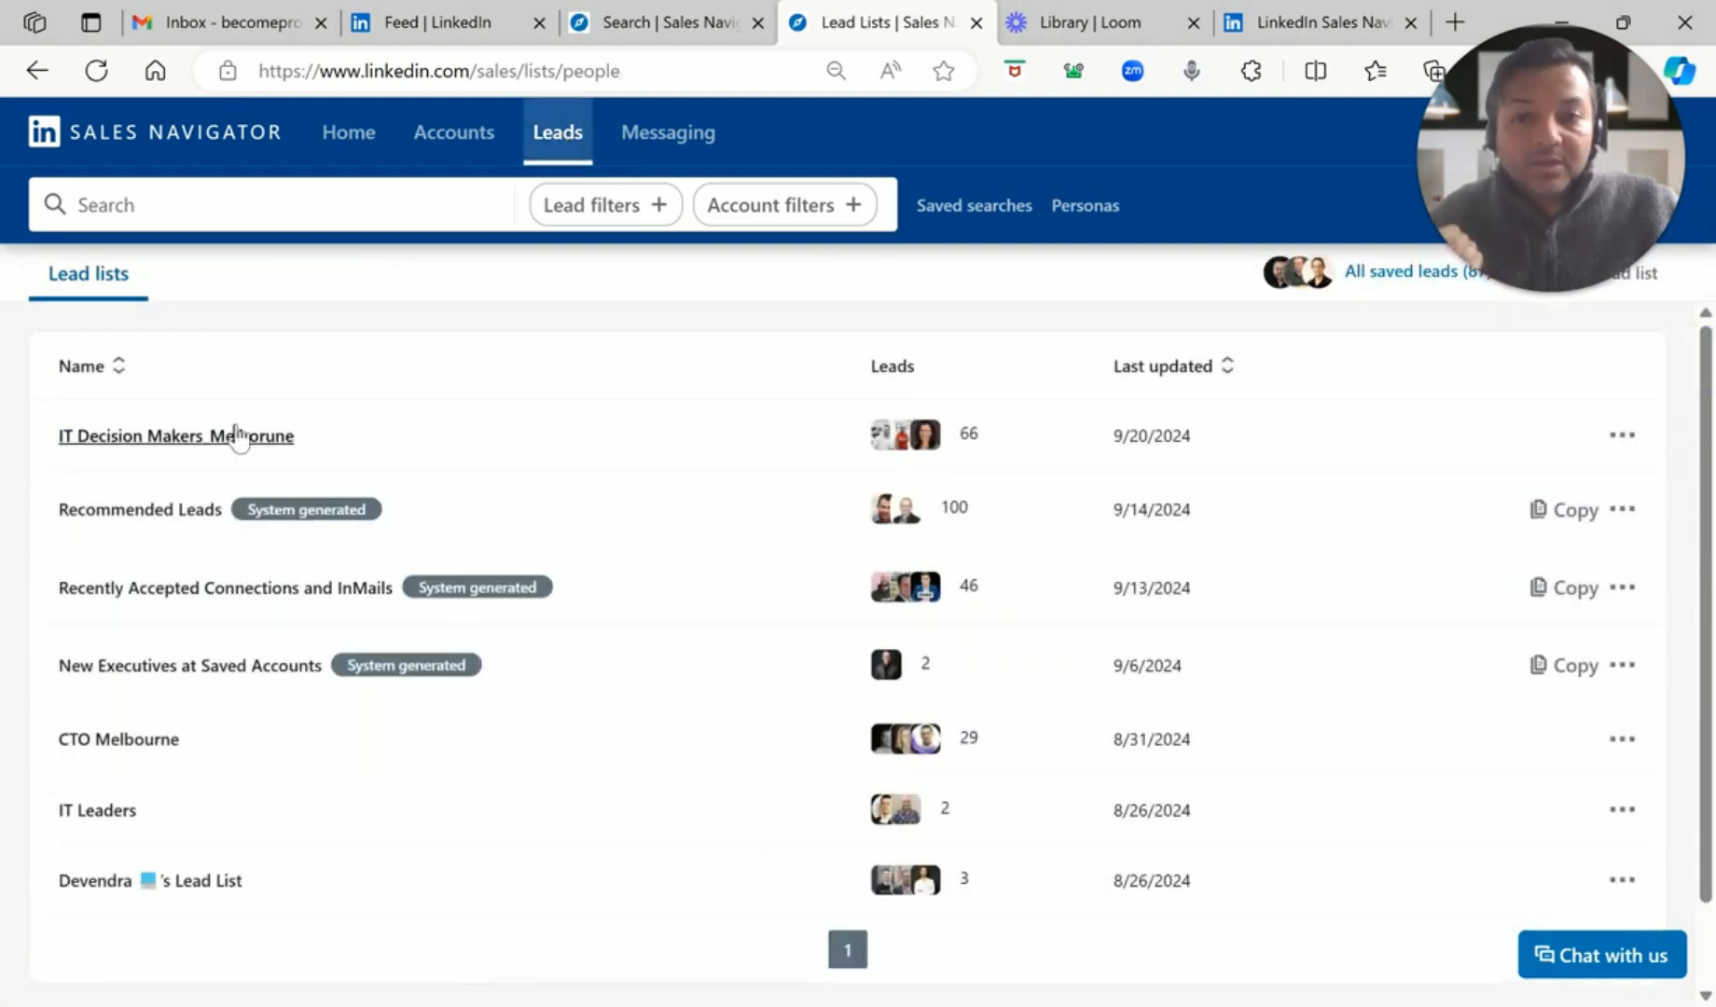
left_click(238, 435)
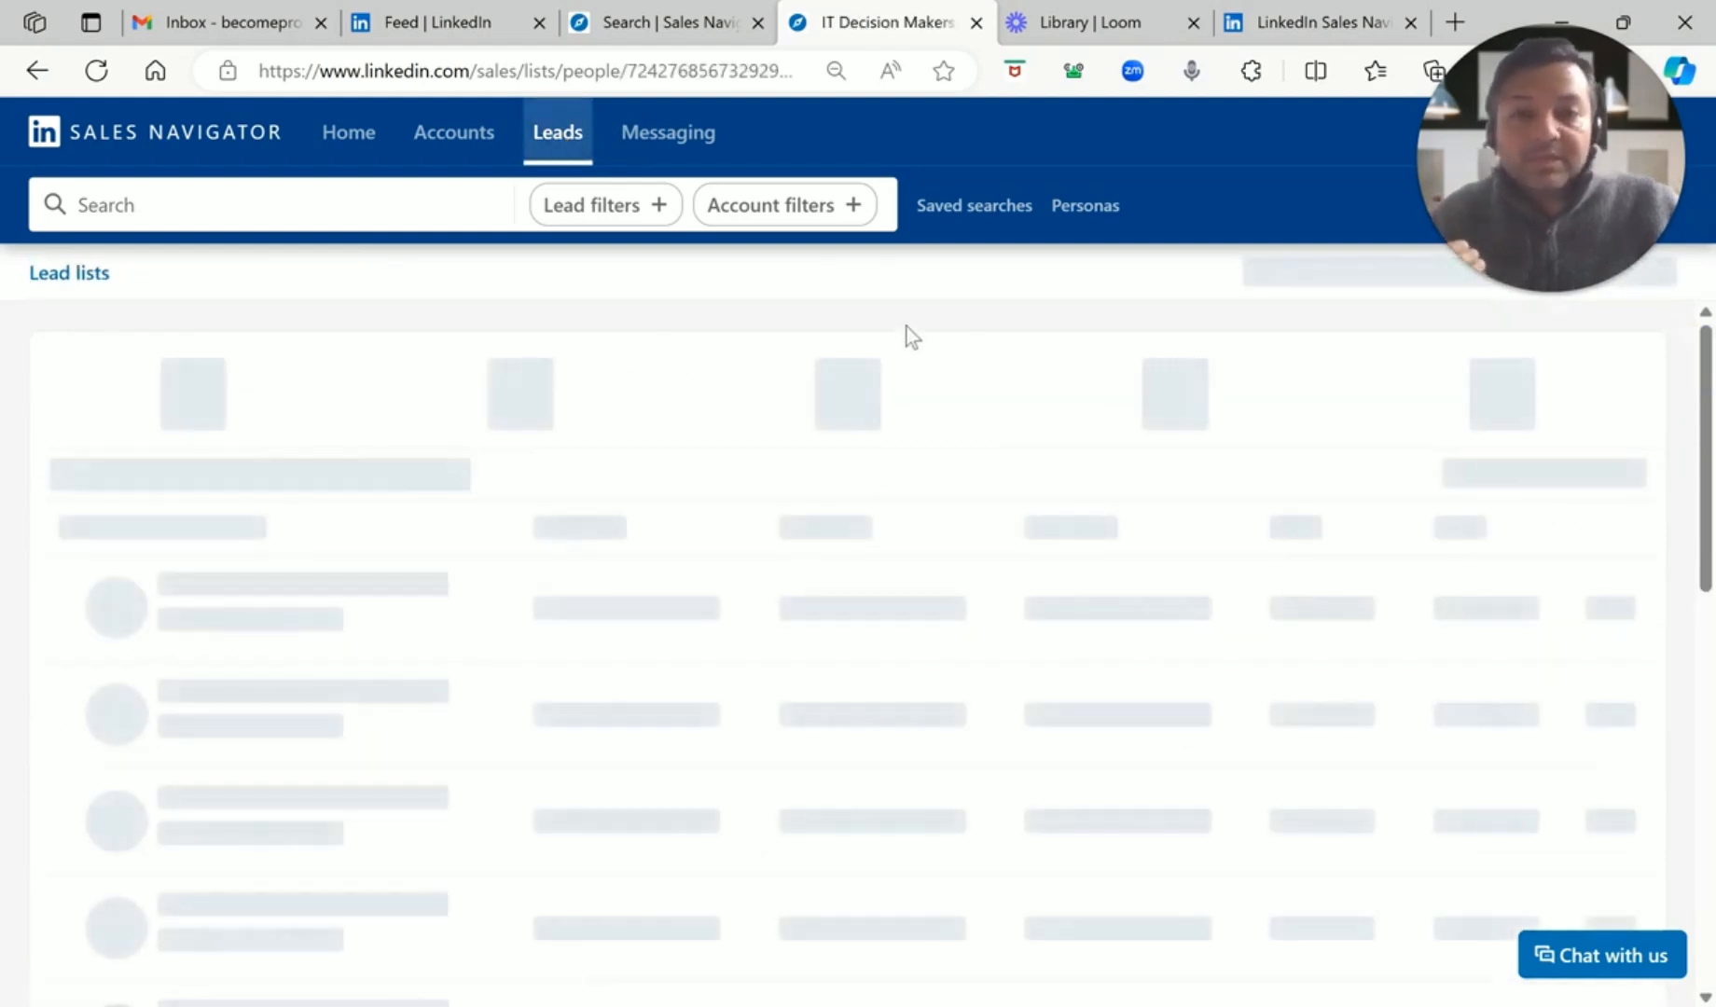
scroll(1006, 463, "down", 3)
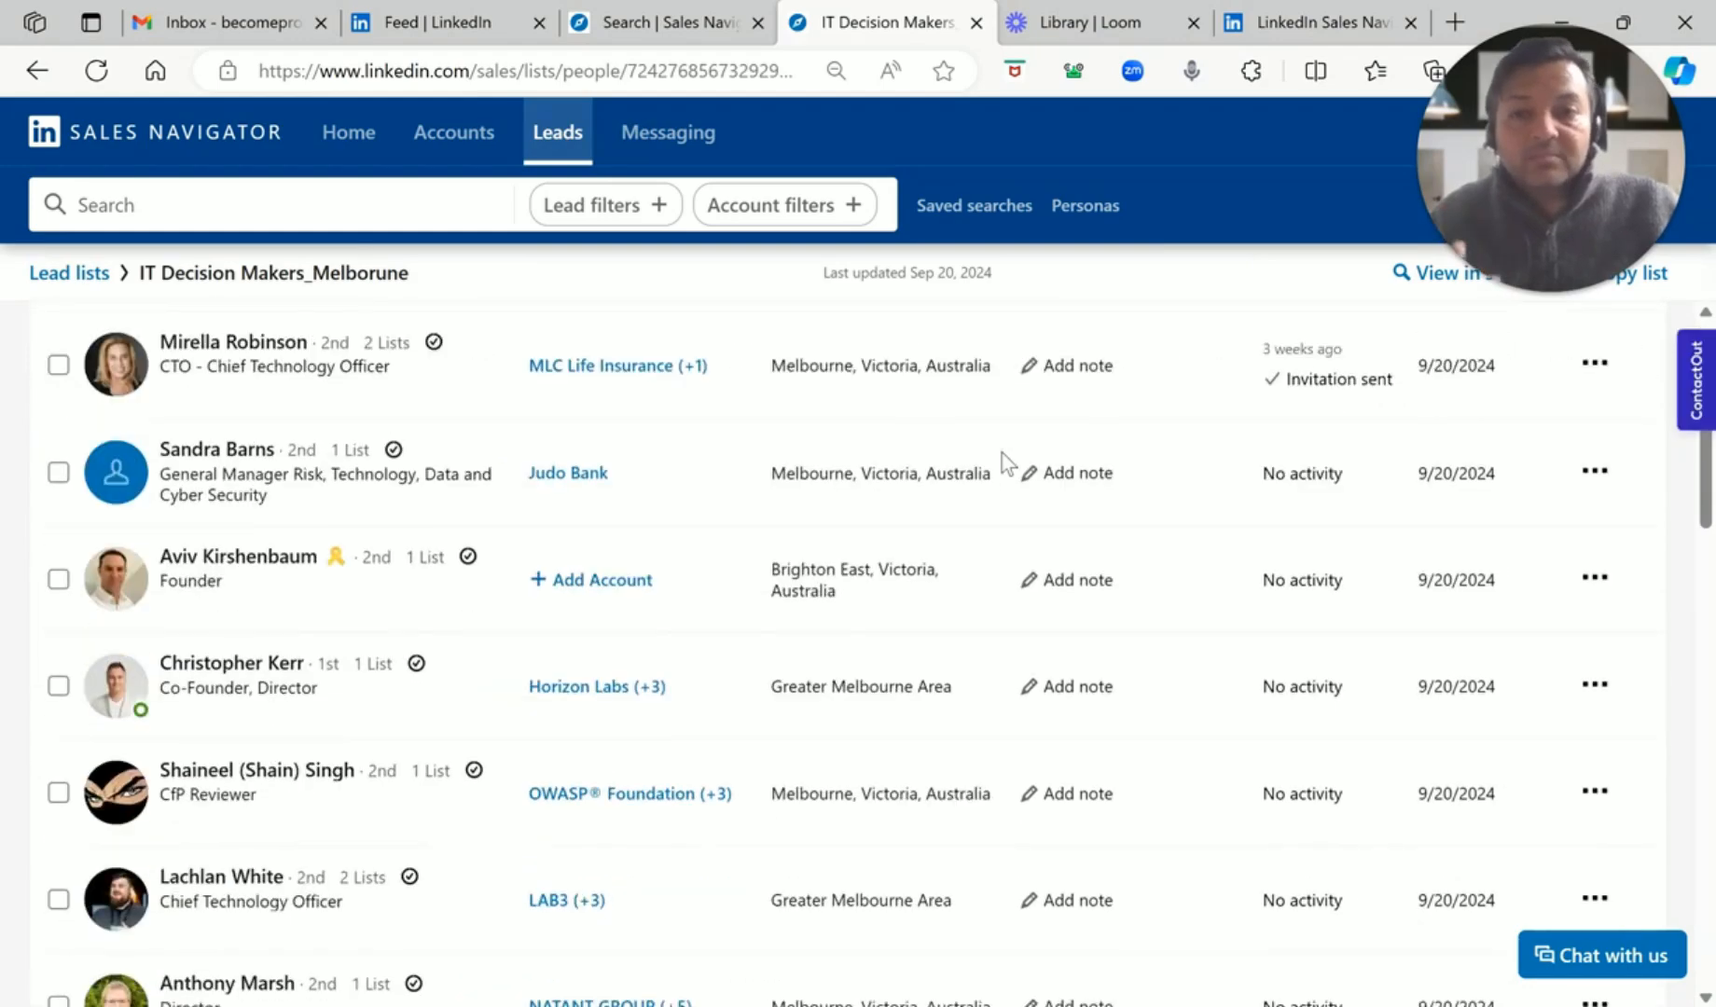
scroll(1006, 463, "up", 3)
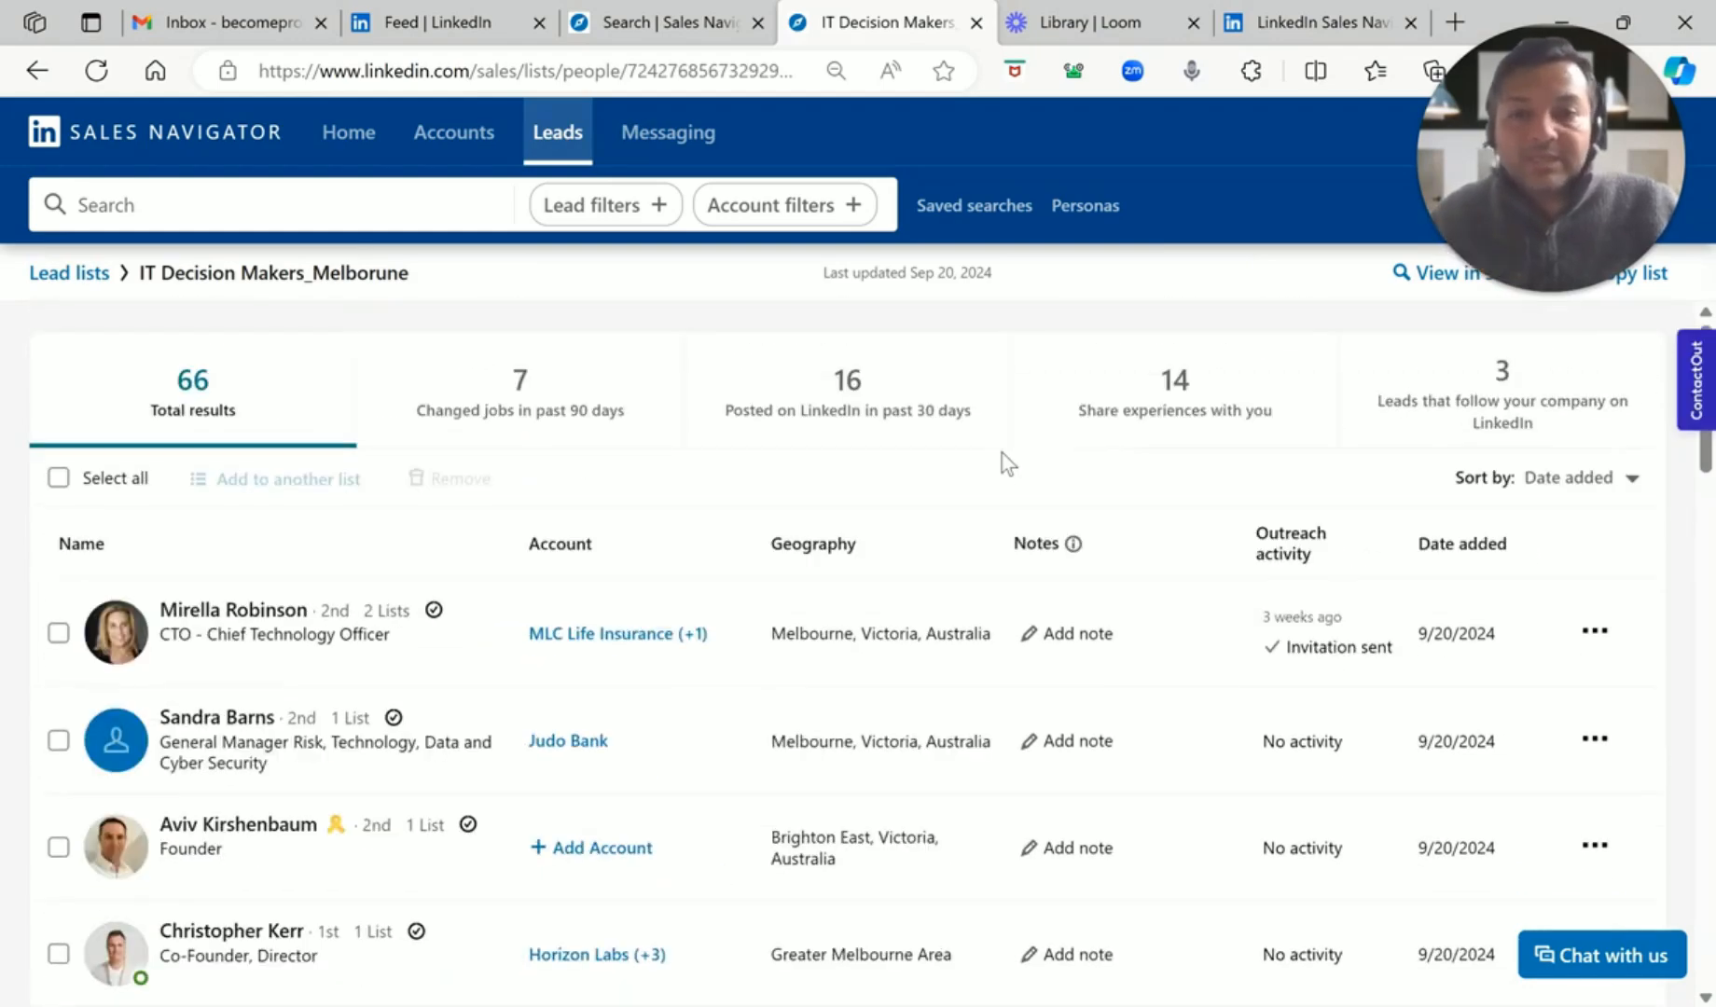
scroll(1006, 462, "down", 3)
scroll(1006, 463, "up", 3)
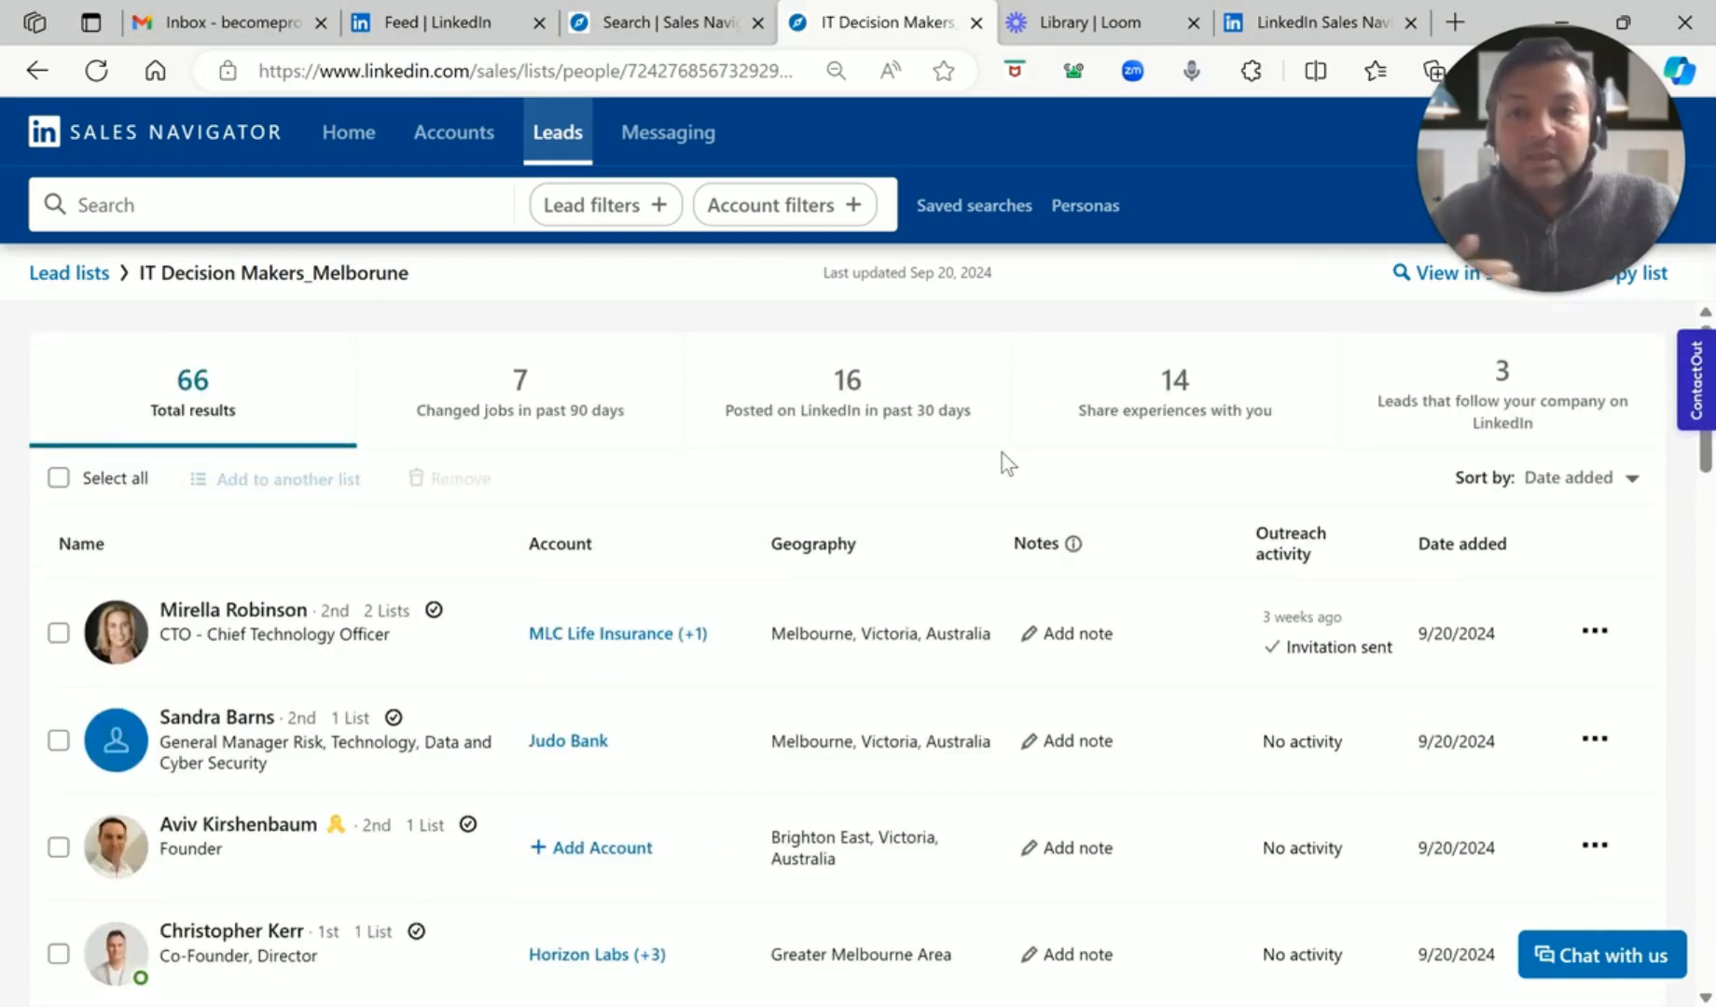
View the account choices for the Brighton East founder who has no account assigned, and cancel without saving
scroll(858, 511, "down", 3)
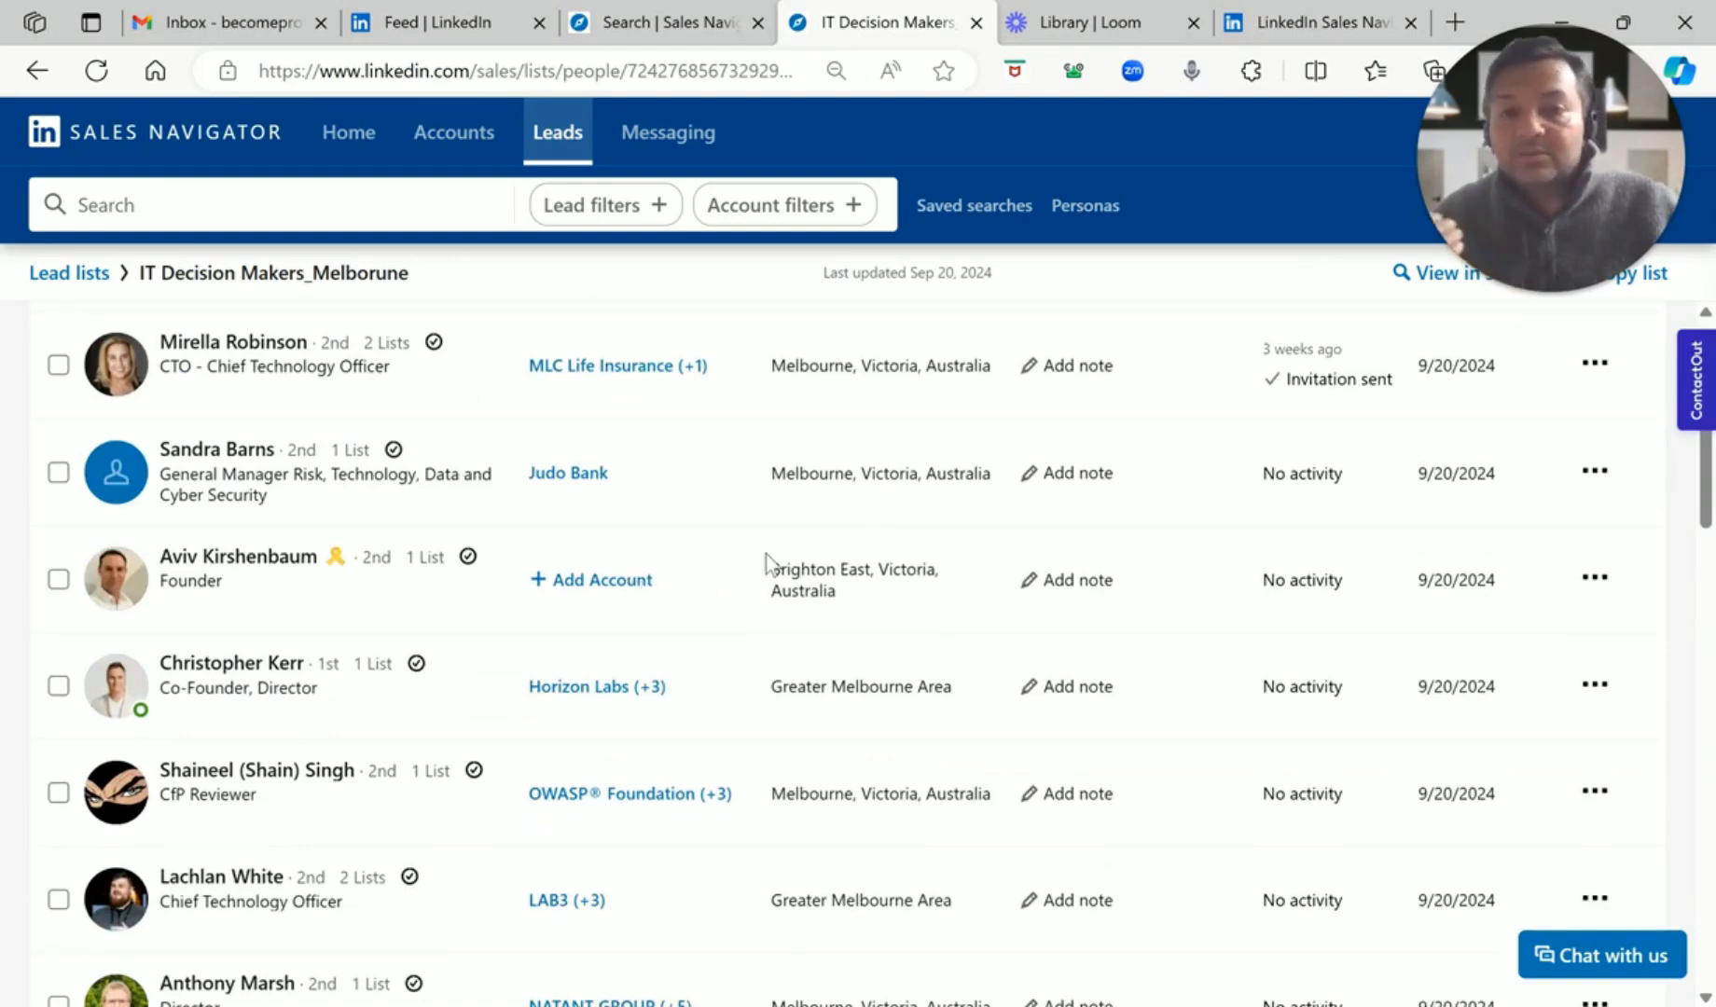
left_click(650, 582)
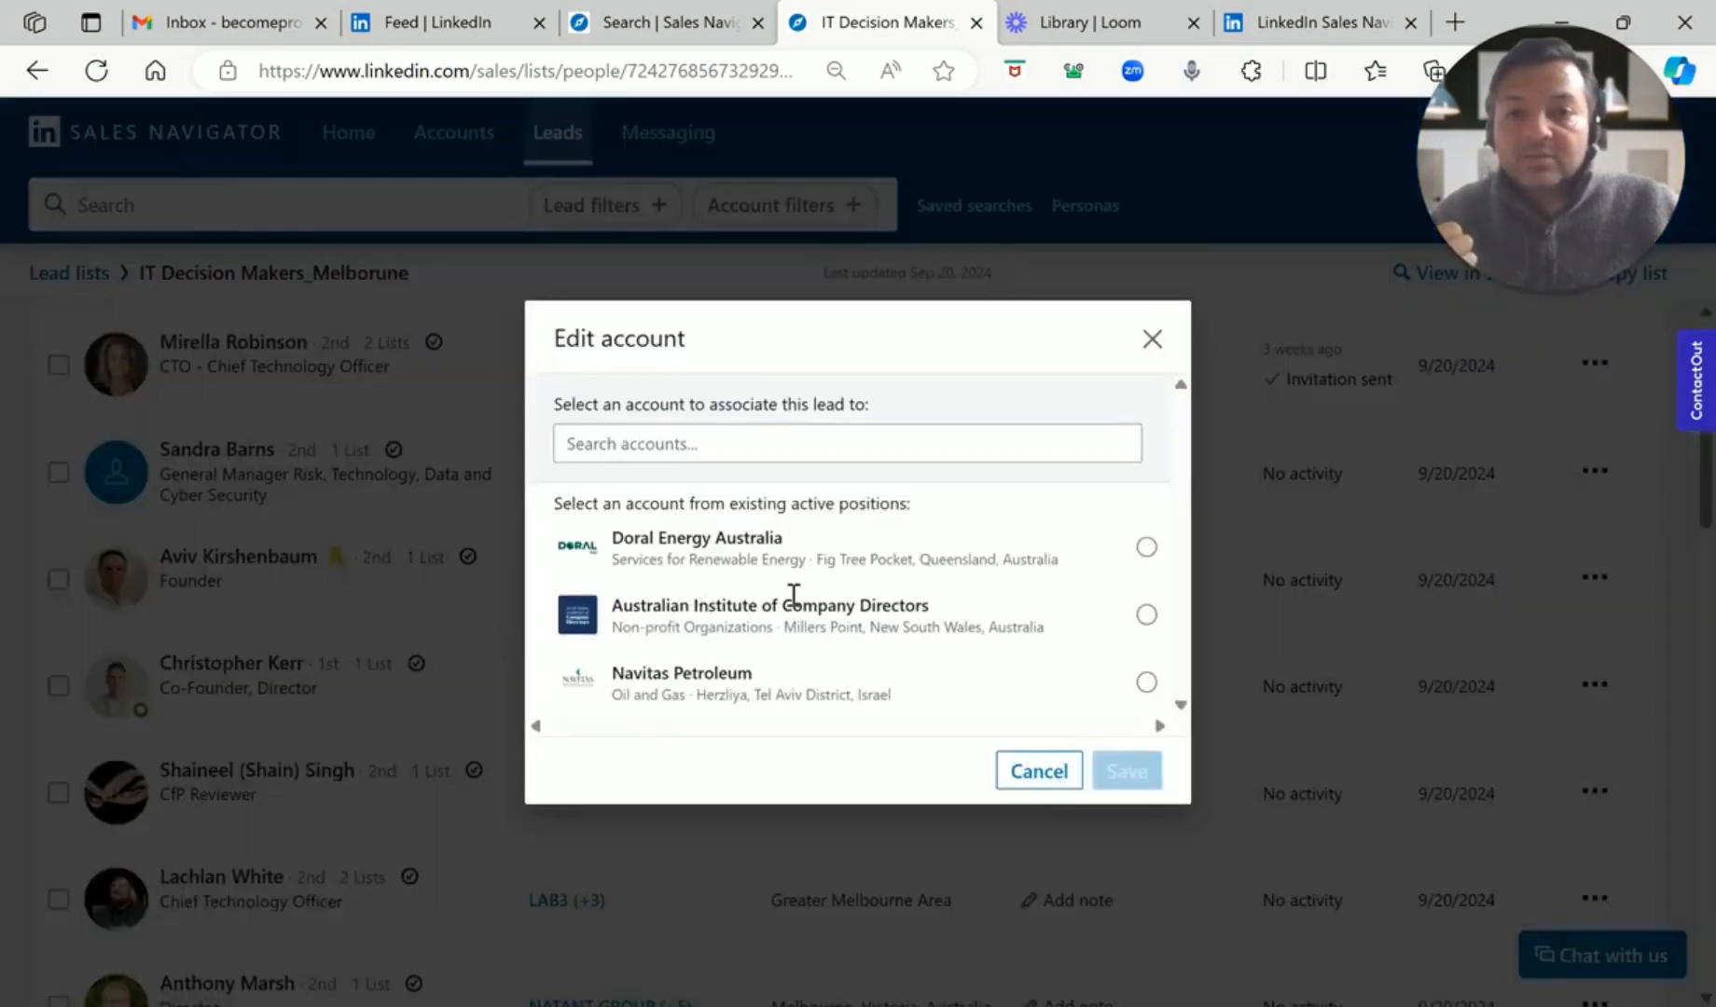
left_click(1033, 779)
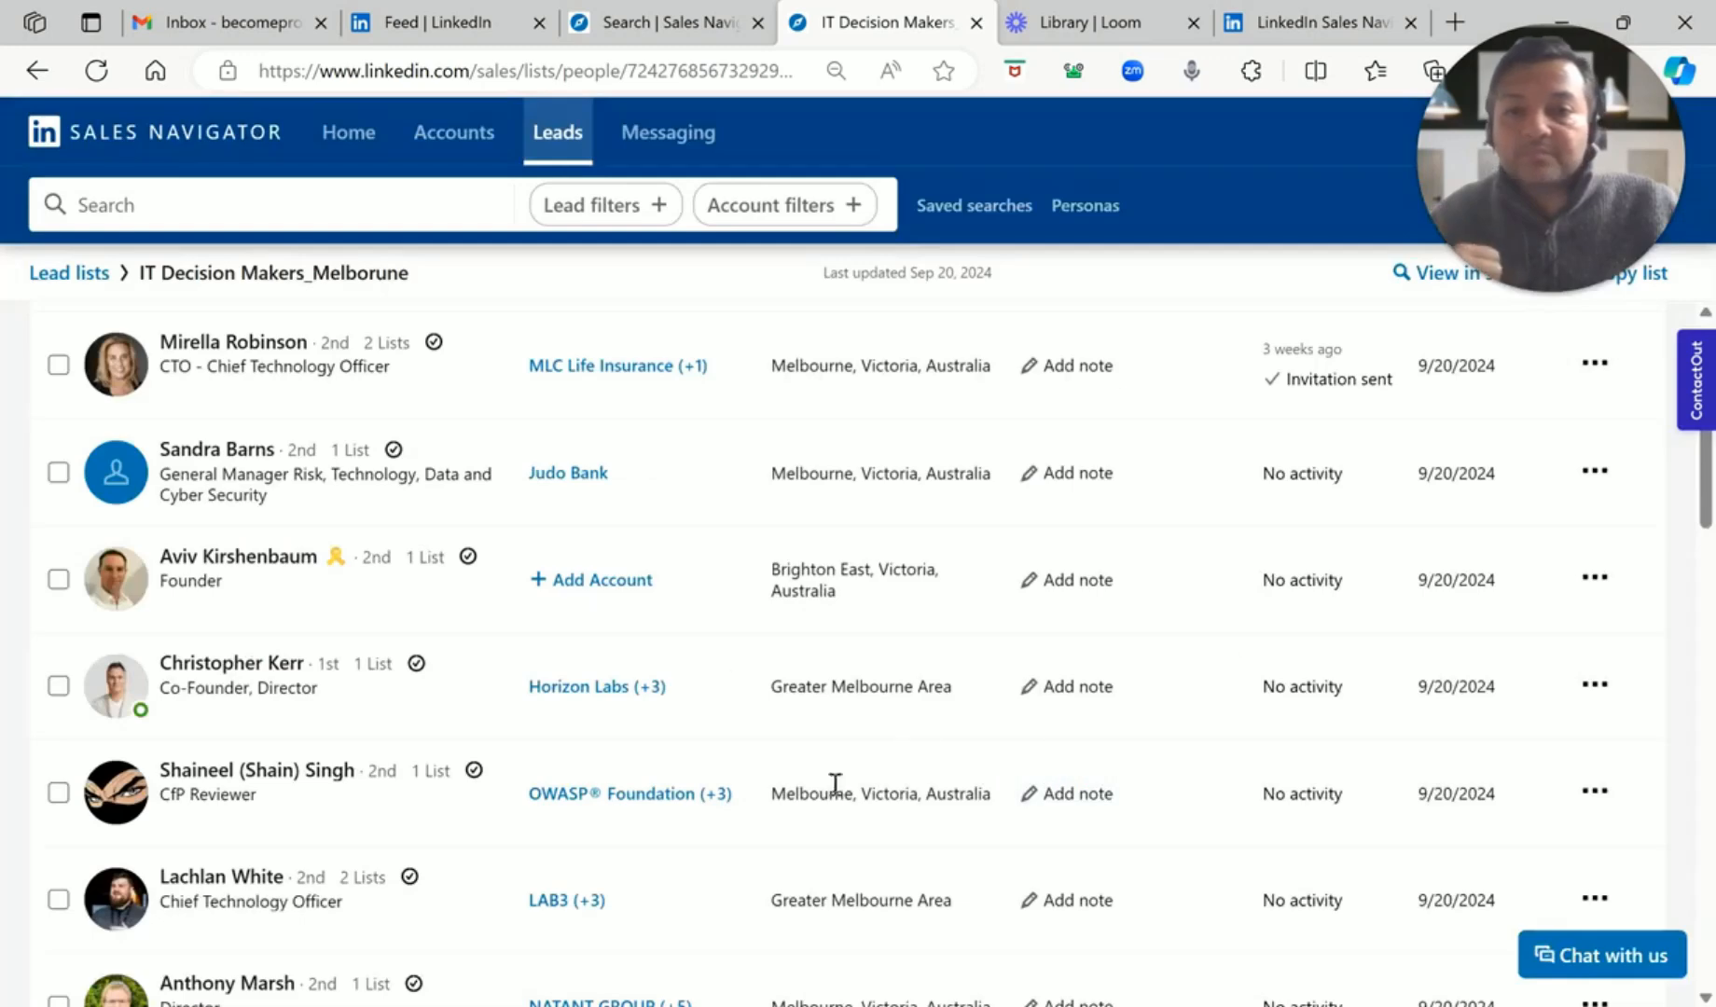